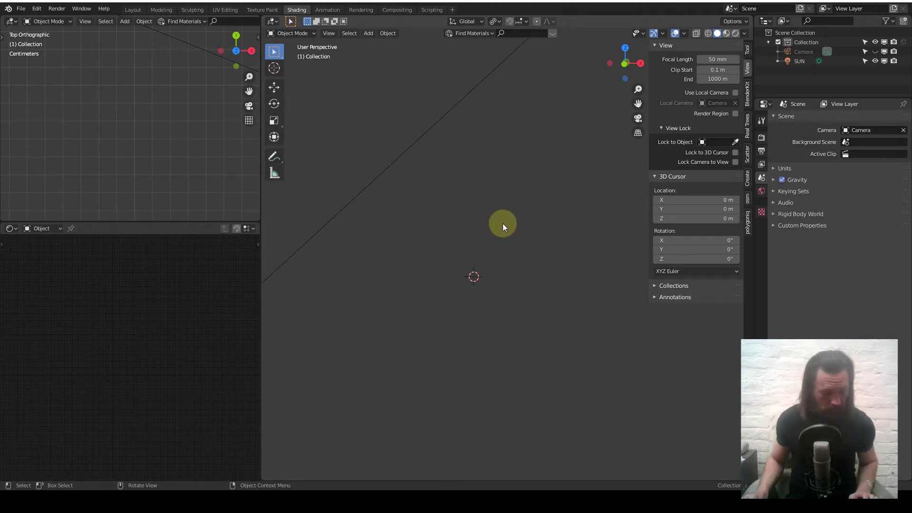
- Add a mesh cube at the world origin
{"action": "key", "text": "shift+a"}
{"action": "mouse_move", "coordinate": [523, 222]}
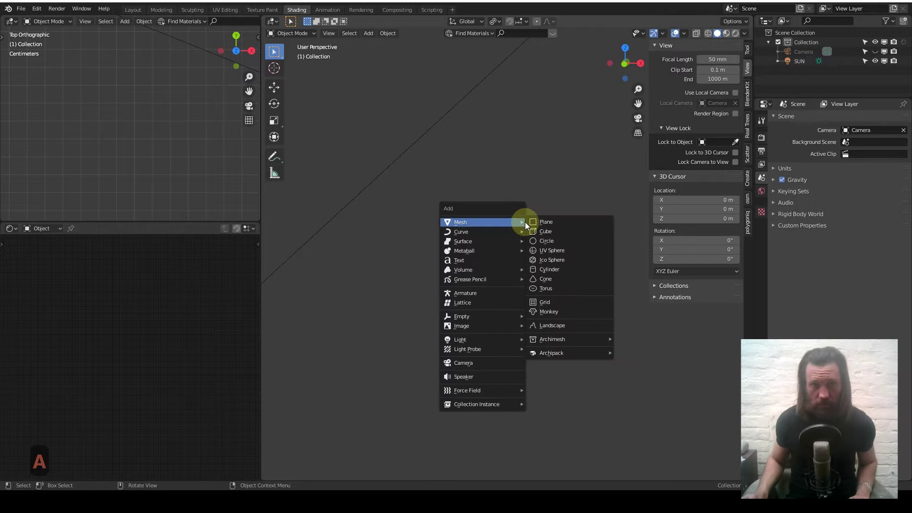
{"action": "left_click", "coordinate": [568, 232]}
- In front view, scale the cube along Z by about 6.03 to make a column about 12.1 m tall
{"action": "scroll", "coordinate": [497, 254], "scroll_direction": "down", "scroll_amount": 5}
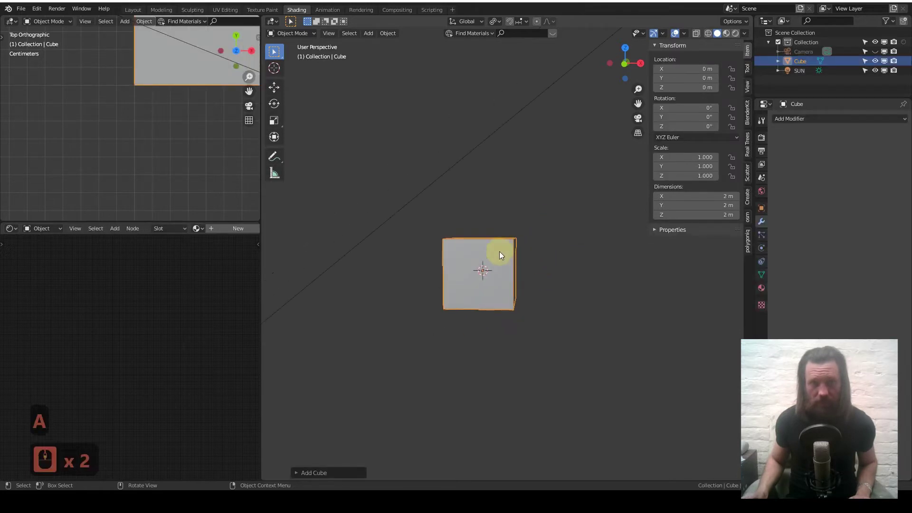
{"action": "middle_click_drag", "start_coordinate": [495, 260], "coordinate": [550, 260], "text": "shift"}
{"action": "key", "text": "KP_1"}
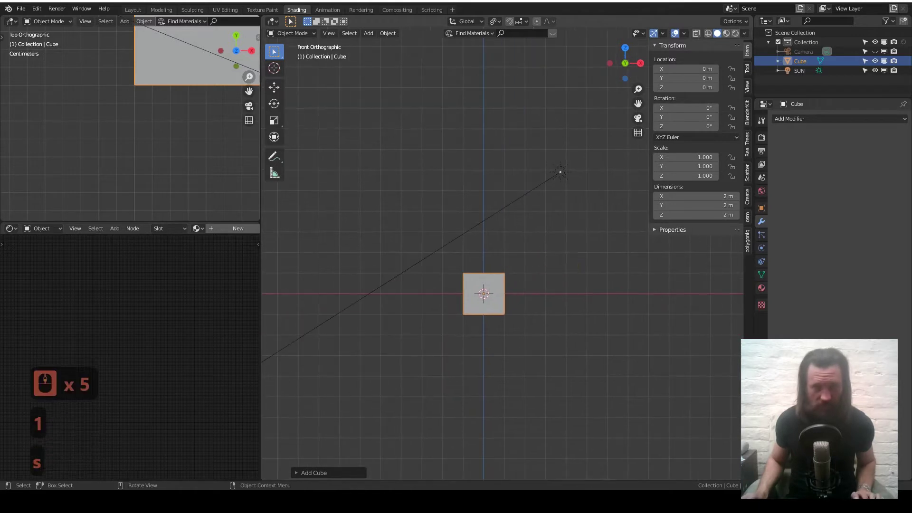
{"action": "key", "text": "s"}
{"action": "key", "text": "z"}
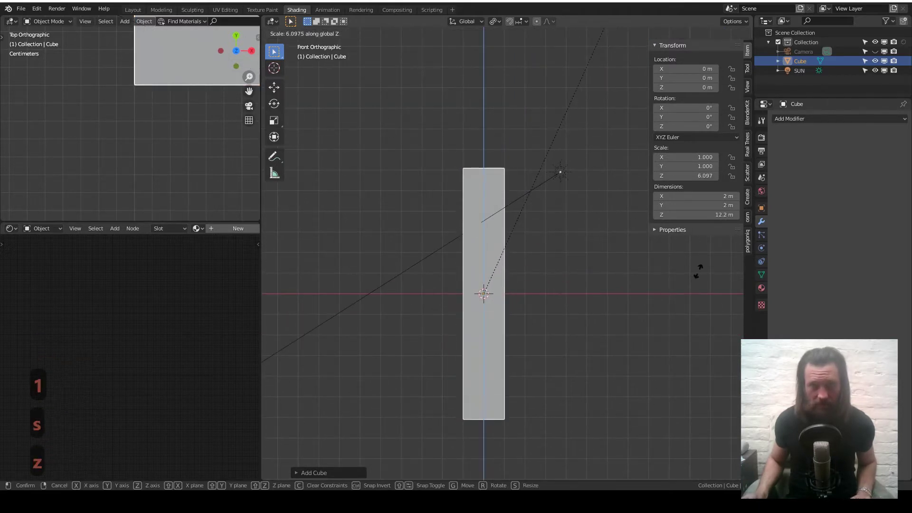
{"action": "left_click", "coordinate": [692, 275]}
- Move the column up along Z by about 6.13 m so its base sits near the ground line
{"action": "key", "text": "g"}
{"action": "key", "text": "z"}
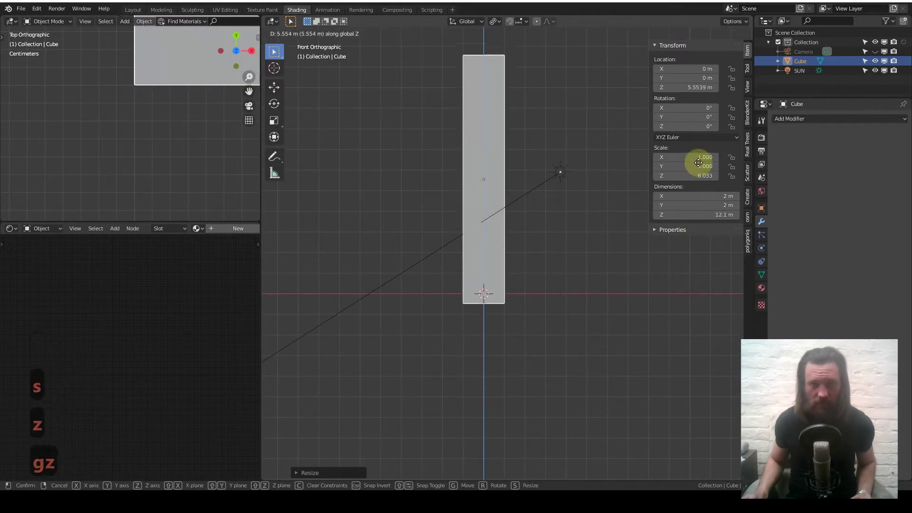
{"action": "left_click", "coordinate": [677, 175]}
- Apply all transforms to the column
{"action": "middle_click_drag", "start_coordinate": [505, 161], "coordinate": [564, 219], "text": "shift"}
{"action": "key", "text": "q"}
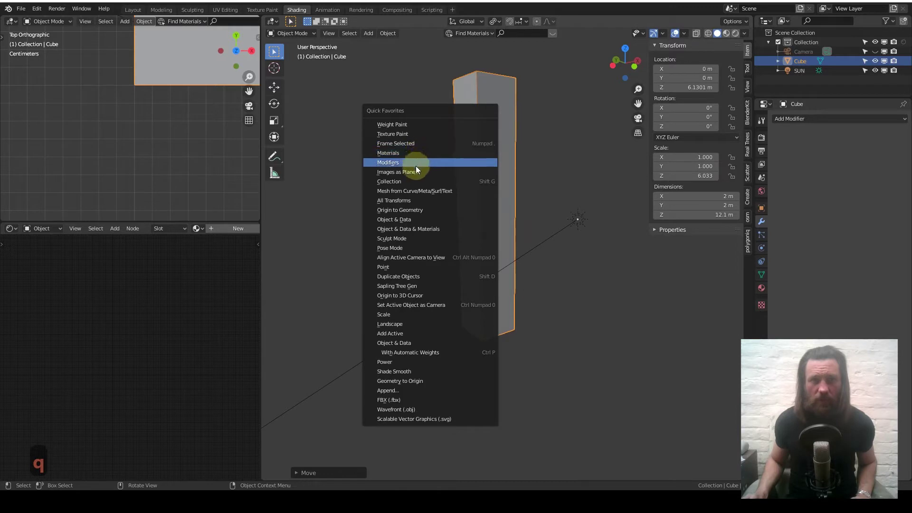
{"action": "left_click", "coordinate": [428, 200]}
{"action": "mouse_move", "coordinate": [488, 196]}
{"action": "middle_mouse_down", "text": "shift"}
{"action": "mouse_move", "coordinate": [500, 229]}
{"action": "mouse_move", "coordinate": [478, 229]}
{"action": "mouse_move", "coordinate": [495, 243]}
{"action": "mouse_move", "coordinate": [492, 176]}
{"action": "mouse_move", "coordinate": [523, 179]}
{"action": "mouse_move", "coordinate": [494, 173]}
{"action": "mouse_move", "coordinate": [489, 198]}
{"action": "middle_mouse_up", "text": "shift"}
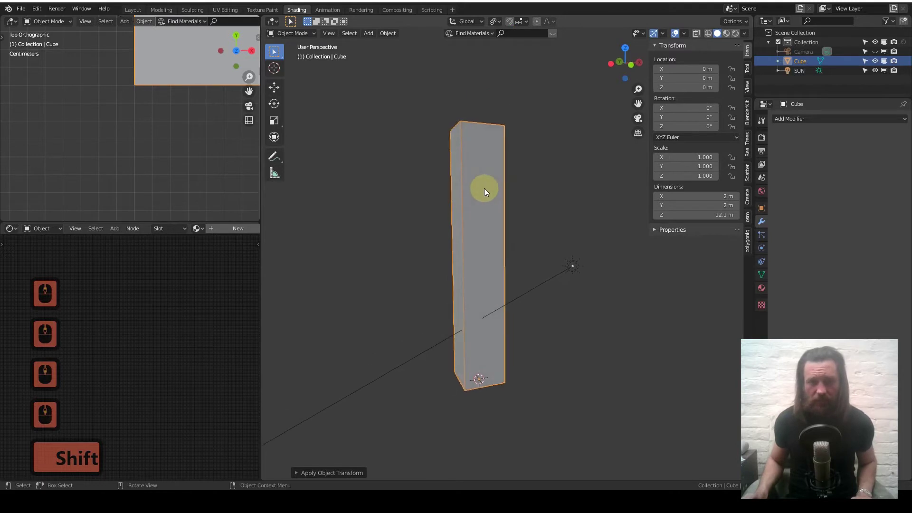
- In Edit Mode, cut five evenly spaced horizontal edge loops around the column, leaving them centred
{"action": "key", "text": "1"}
{"action": "key", "text": "Tab"}
{"action": "key", "text": "ctrl+r"}
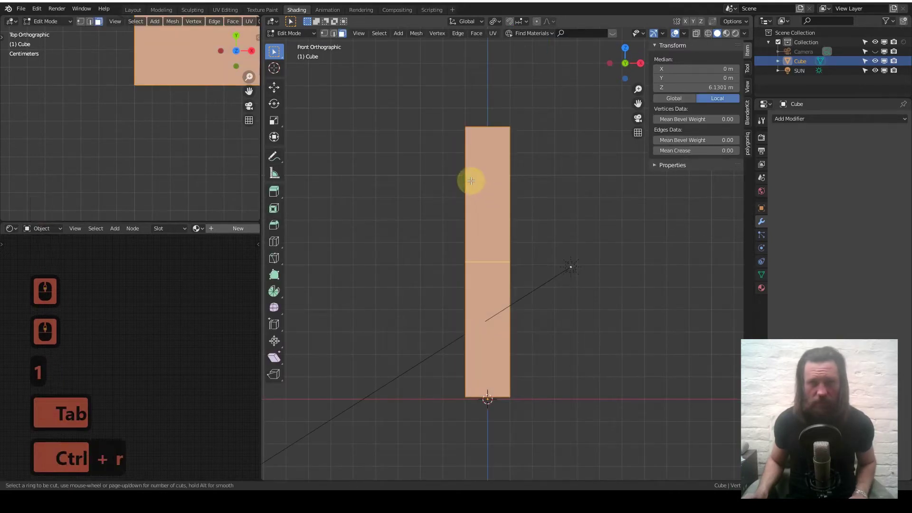
{"action": "scroll", "coordinate": [471, 180], "scroll_direction": "up", "scroll_amount": 2}
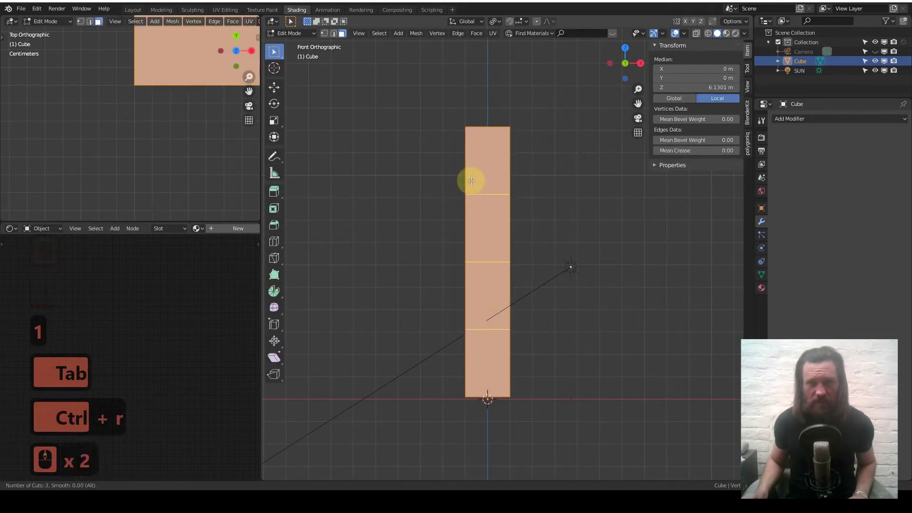
{"action": "scroll", "coordinate": [471, 180], "scroll_direction": "up", "scroll_amount": 1}
{"action": "scroll", "coordinate": [471, 181], "scroll_direction": "up", "scroll_amount": 1}
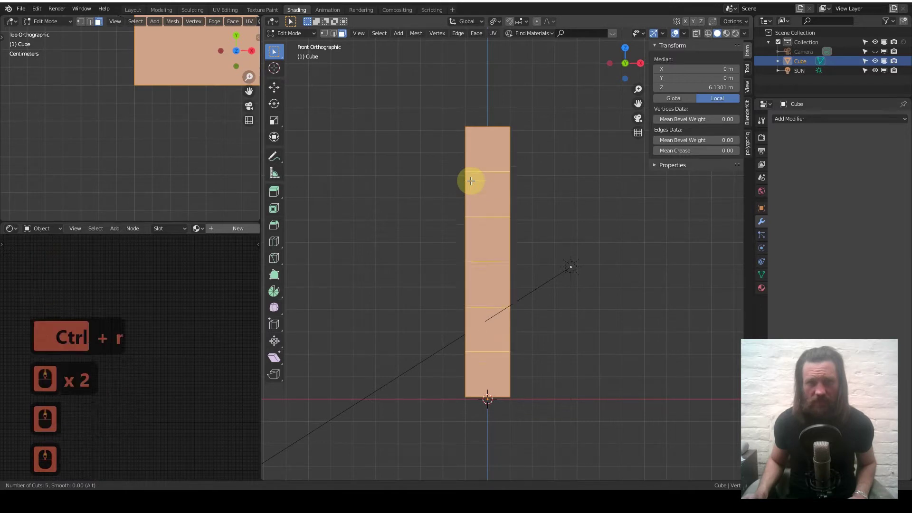
{"action": "left_click", "coordinate": [471, 180]}
{"action": "right_click", "coordinate": [489, 181]}
{"action": "scroll", "coordinate": [503, 162], "scroll_direction": "up", "scroll_amount": 3}
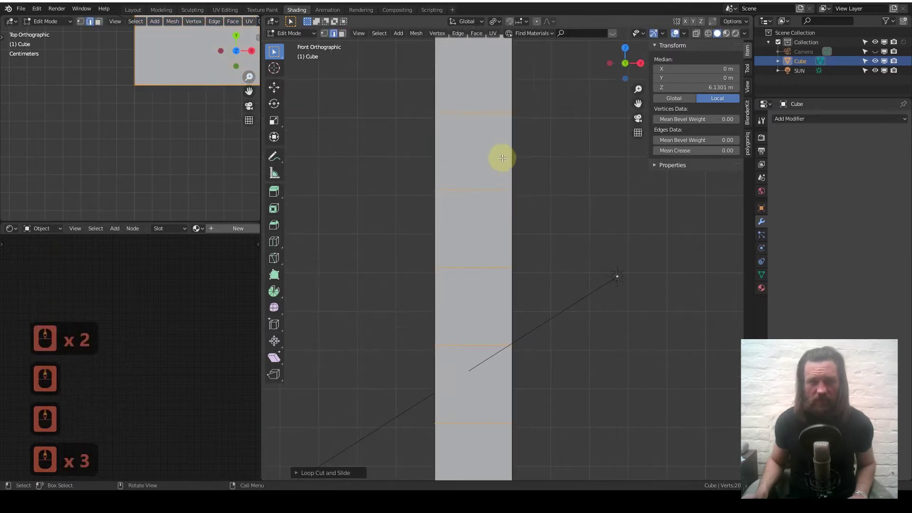
{"action": "middle_click_drag", "start_coordinate": [482, 138], "coordinate": [501, 126], "text": "shift"}
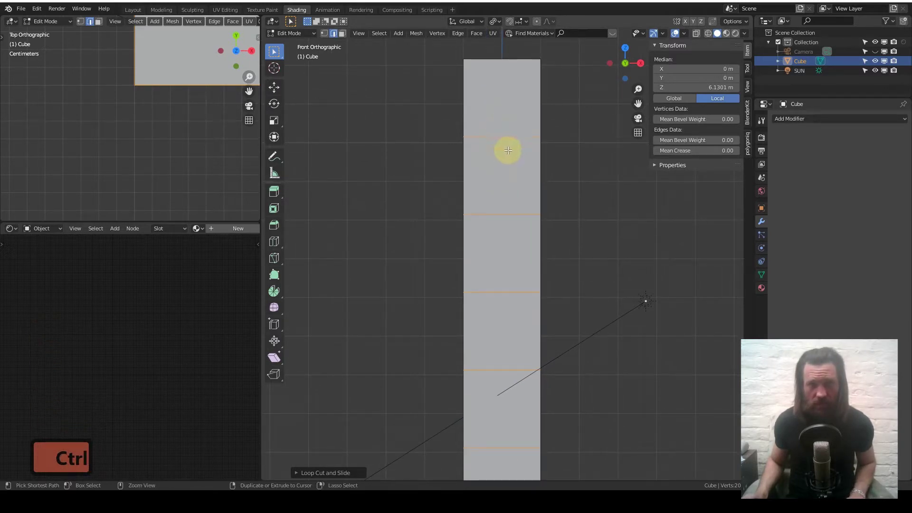
{"action": "key", "text": "ctrl+r"}
{"action": "right_click", "coordinate": [504, 141]}
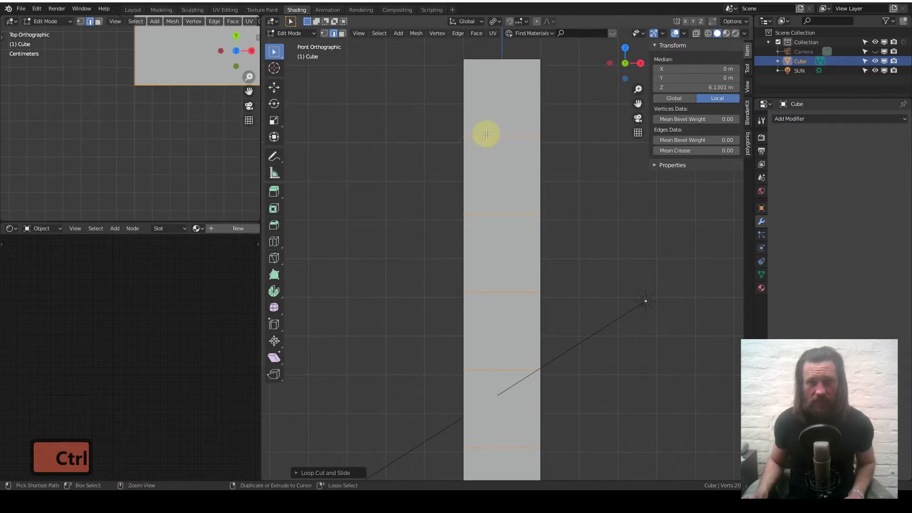
{"action": "key", "text": "ctrl+r"}
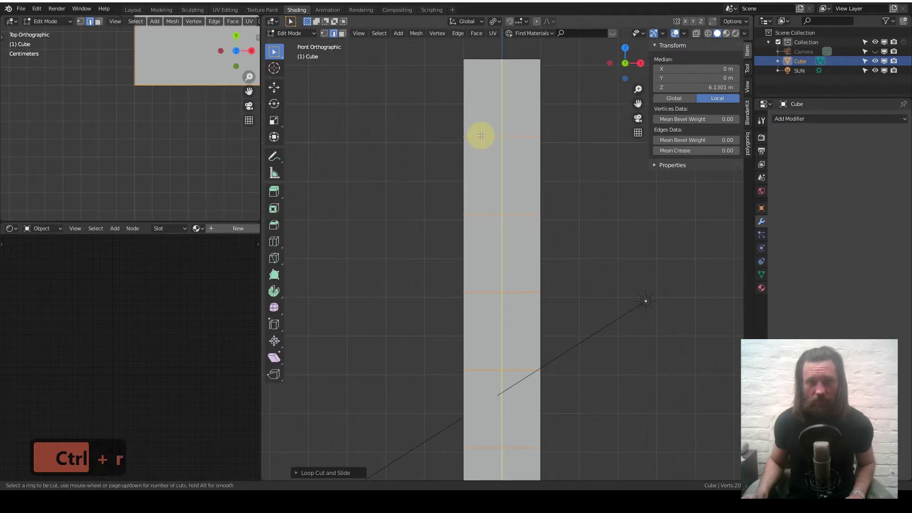
{"action": "left_click", "coordinate": [481, 136]}
{"action": "left_click", "coordinate": [453, 135]}
{"action": "key", "text": "ctrl+r"}
{"action": "left_click", "coordinate": [507, 140]}
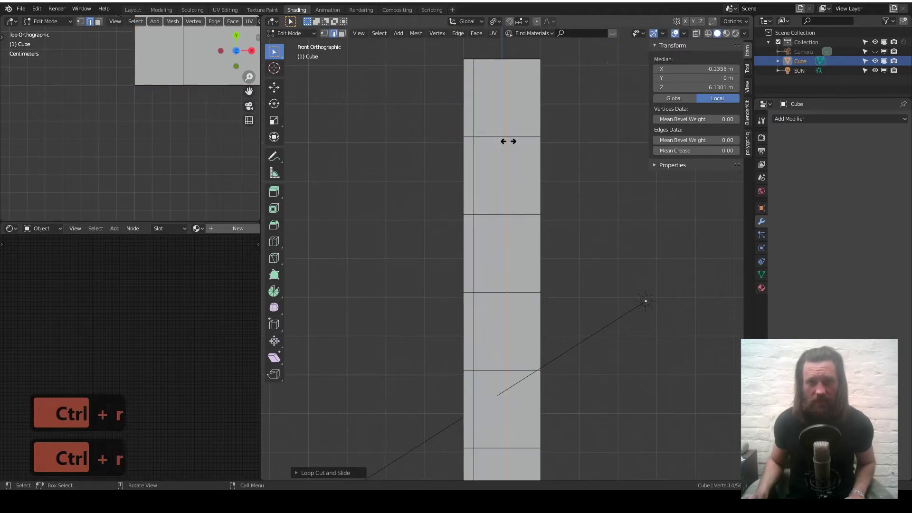
{"action": "left_click", "coordinate": [529, 145]}
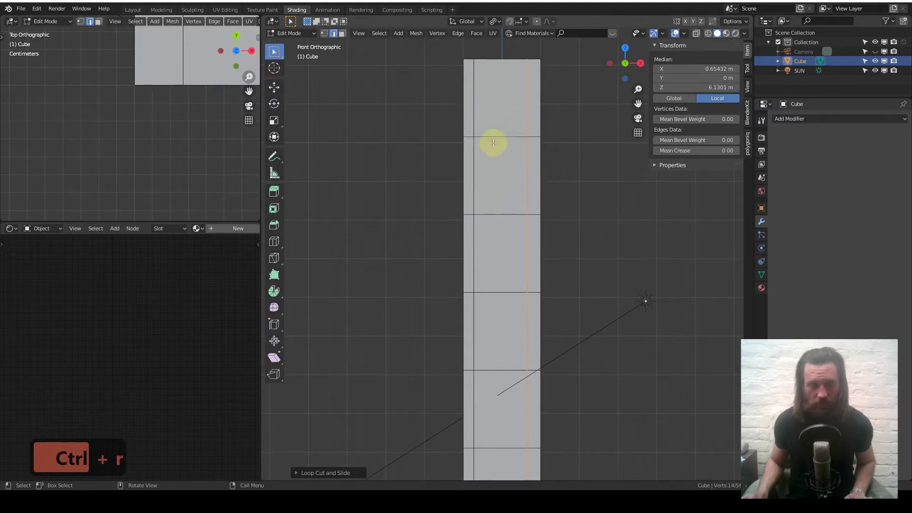
{"action": "key", "text": "ctrl+z"}
{"action": "key", "text": "ctrl+z"}
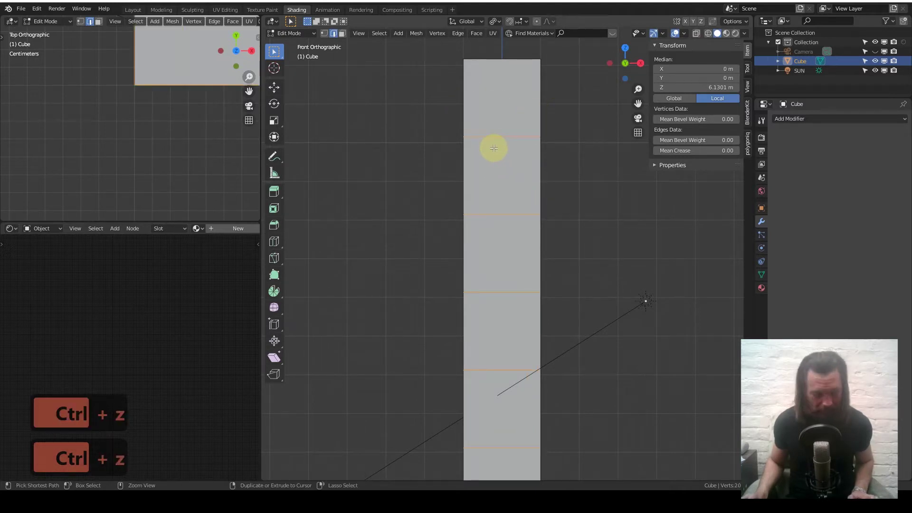
- Cut one centred vertical edge loop through the column and bevel it into two loops near the side edges
{"action": "key", "text": "ctrl+r"}
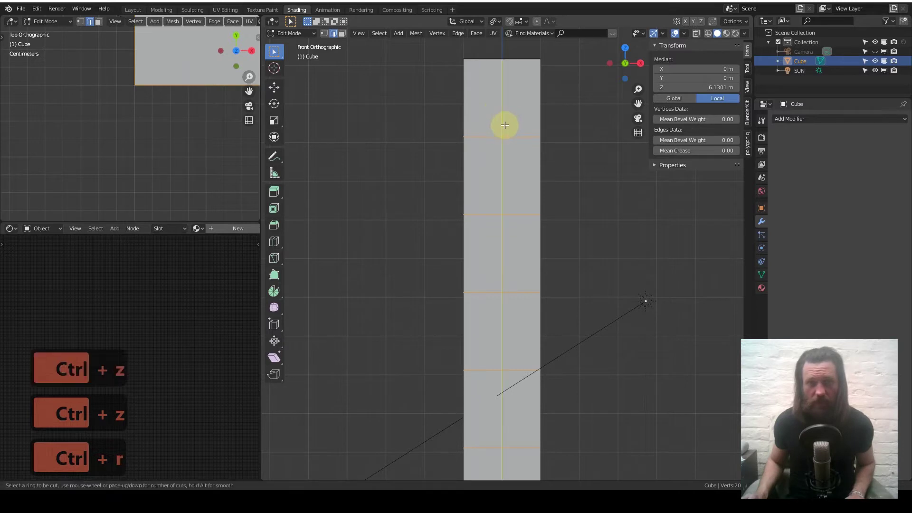
{"action": "left_click", "coordinate": [505, 125]}
{"action": "left_click", "coordinate": [504, 126]}
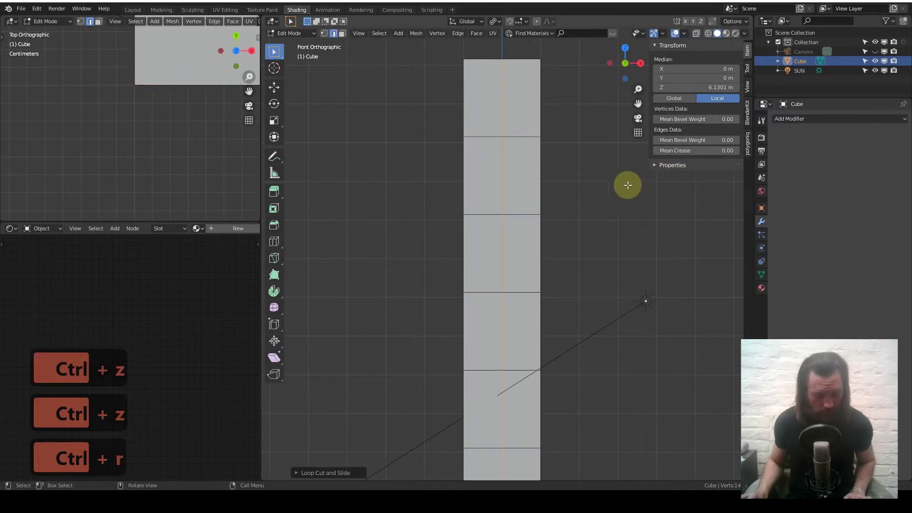
{"action": "key", "text": "ctrl+b"}
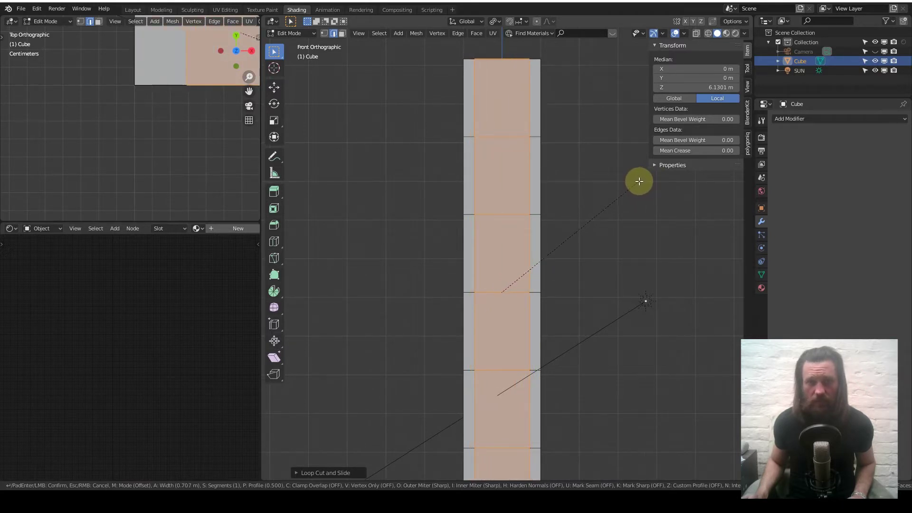
{"action": "left_click", "coordinate": [637, 181]}
{"action": "left_click", "coordinate": [563, 142]}
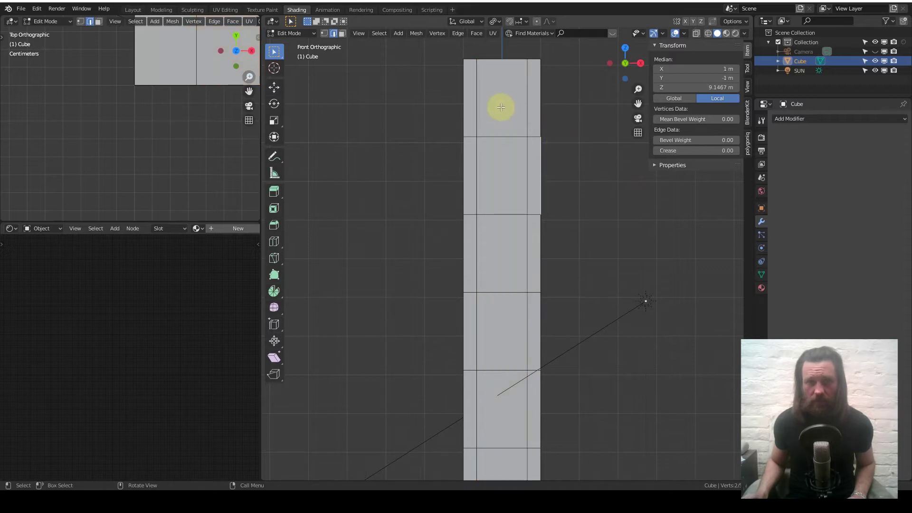
- Add three evenly spaced vertical loop cuts between the two bevelled loops on the front face
{"action": "middle_click_drag", "start_coordinate": [500, 106], "coordinate": [506, 157]}
{"action": "key", "text": "KP_1"}
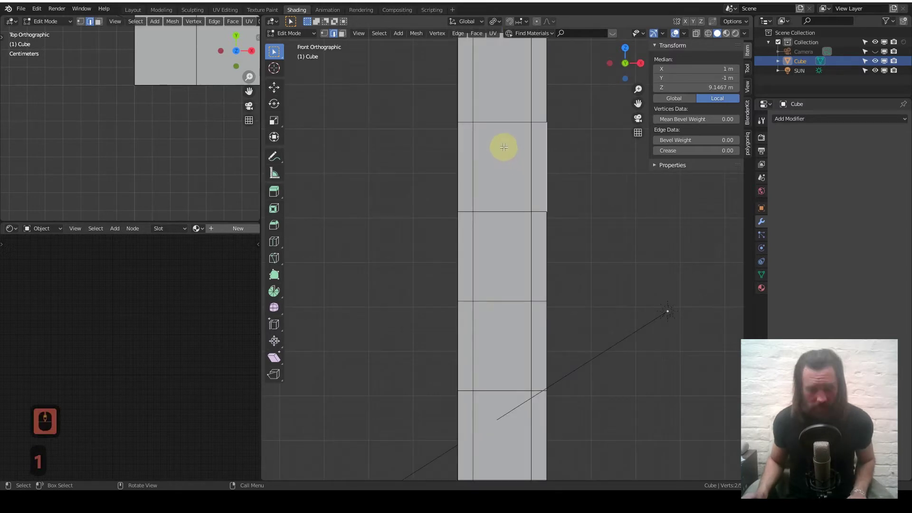
{"action": "key", "text": "ctrl+r"}
{"action": "scroll", "coordinate": [501, 123], "scroll_direction": "up", "scroll_amount": 2}
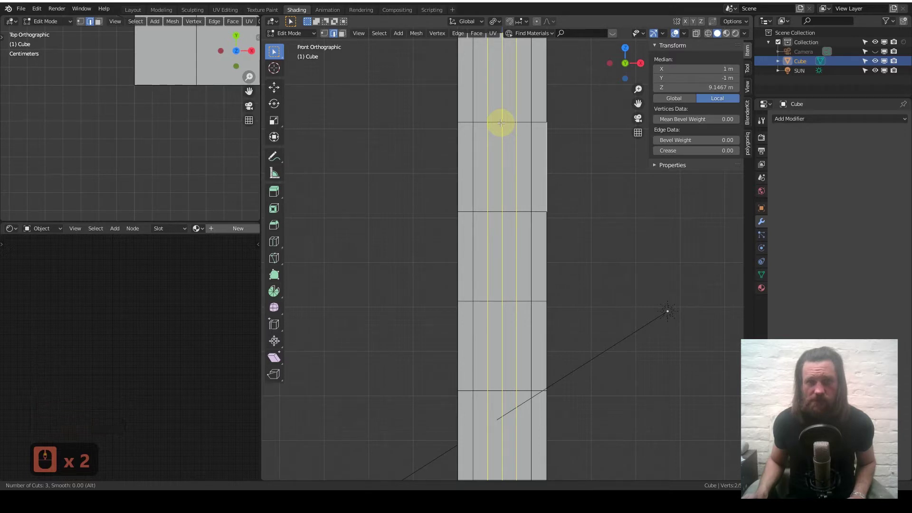
{"action": "left_click", "coordinate": [502, 123]}
- Select the centre vertices of the upper four horizontal cuts on the front face and raise them about 0.32 m along Z
{"action": "mouse_move", "coordinate": [490, 139]}
{"action": "middle_mouse_down", "text": "shift"}
{"action": "mouse_move", "coordinate": [490, 204]}
{"action": "mouse_move", "coordinate": [488, 129]}
{"action": "middle_mouse_up", "text": "shift"}
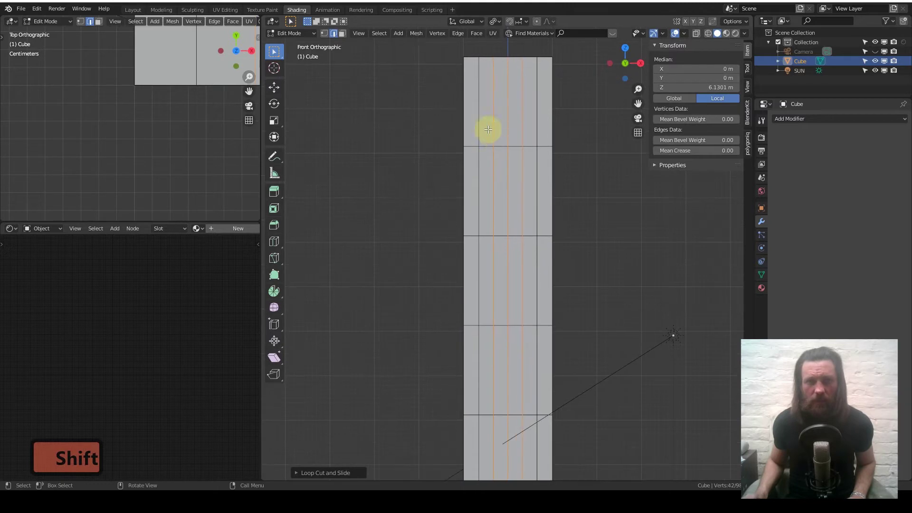
{"action": "left_click", "coordinate": [325, 34]}
{"action": "left_click", "coordinate": [505, 146]}
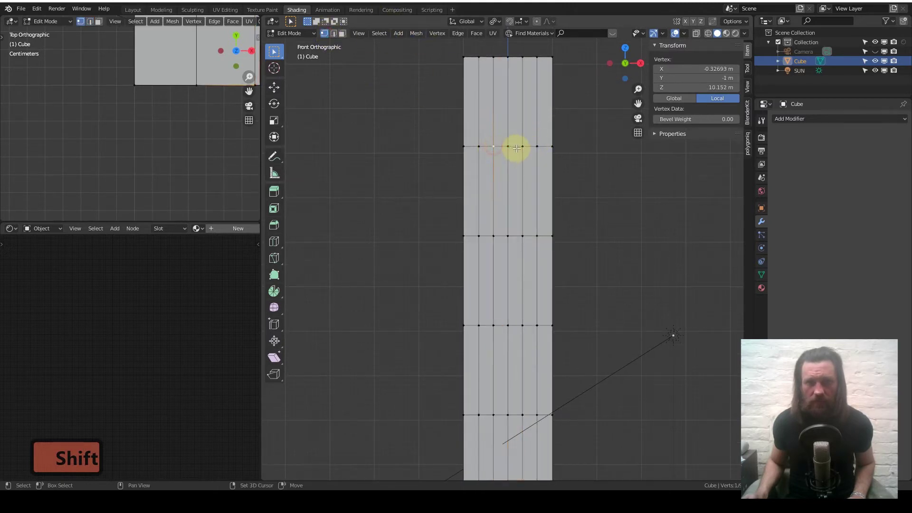
{"action": "left_click", "coordinate": [509, 237], "text": "shift"}
{"action": "left_click", "coordinate": [507, 325], "text": "shift"}
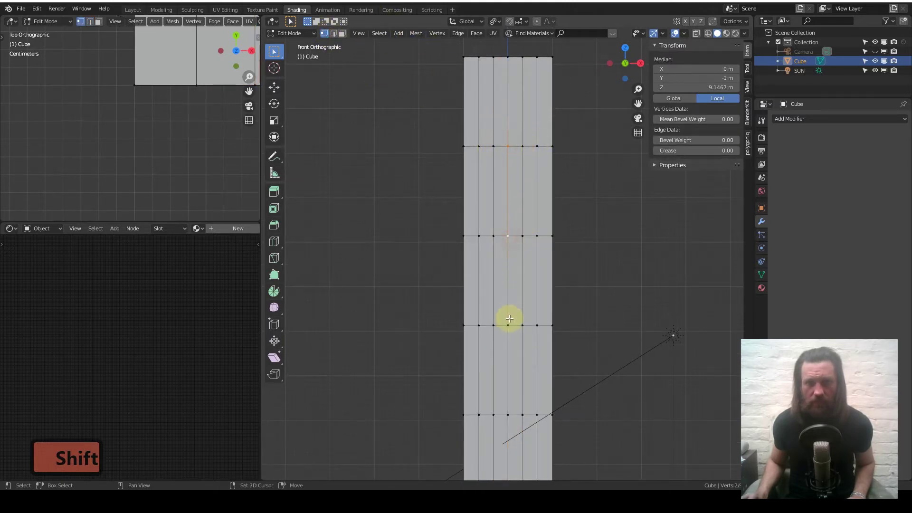
{"action": "middle_click_drag", "start_coordinate": [507, 321], "coordinate": [528, 258], "text": "shift"}
{"action": "left_click", "coordinate": [517, 261], "text": "shift"}
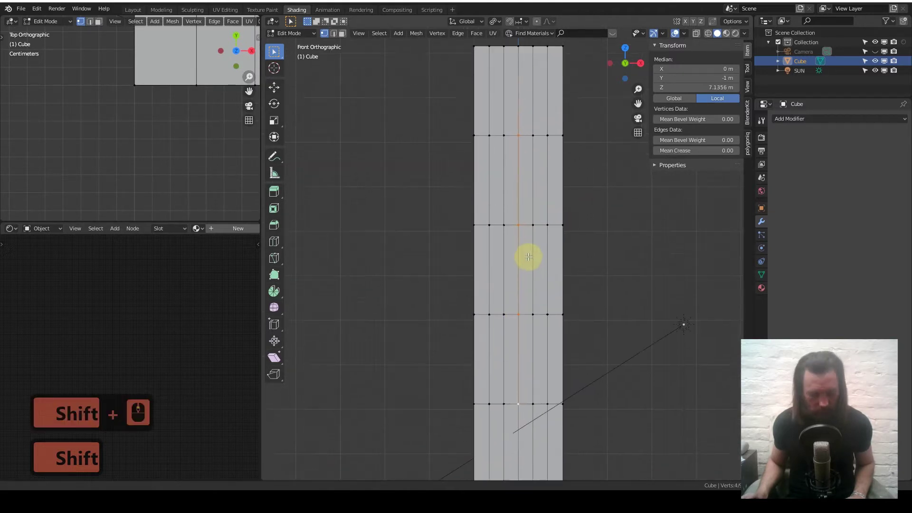
{"action": "key", "text": "g"}
{"action": "key", "text": "z"}
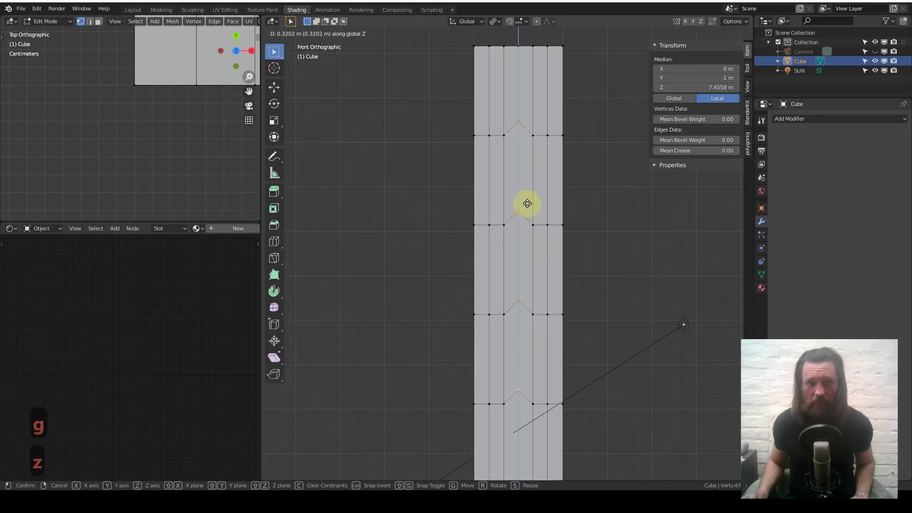
{"action": "left_click", "coordinate": [526, 204]}
- Select the eight front vertices flanking the four raised peaks and raise them about 0.24 m along Z to round the arches
{"action": "left_click_drag", "start_coordinate": [501, 130], "coordinate": [535, 144]}
{"action": "key", "text": "c"}
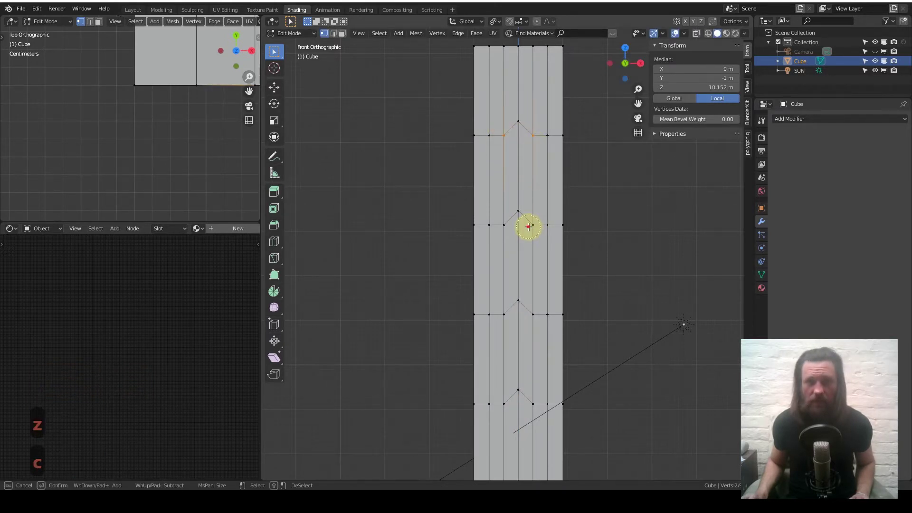
{"action": "left_click", "coordinate": [529, 227]}
{"action": "left_click", "coordinate": [505, 228]}
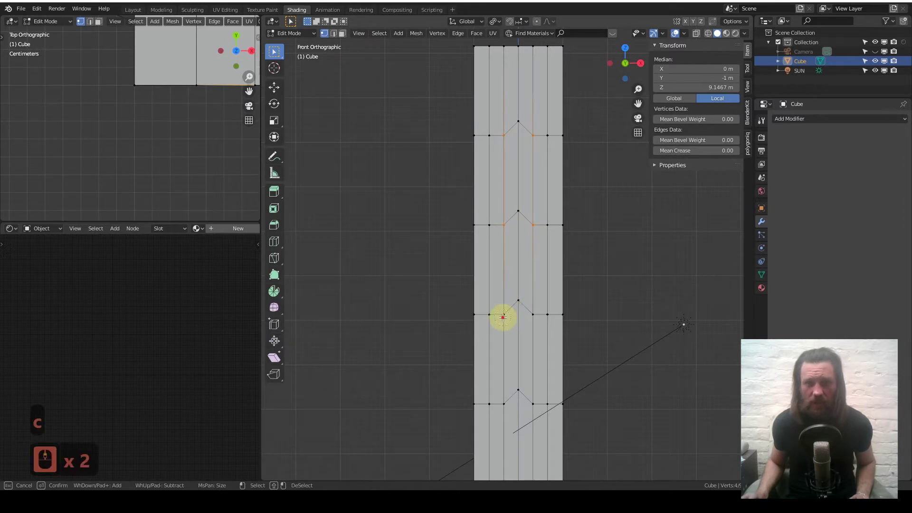
{"action": "left_click", "coordinate": [532, 316]}
{"action": "left_click", "coordinate": [503, 407]}
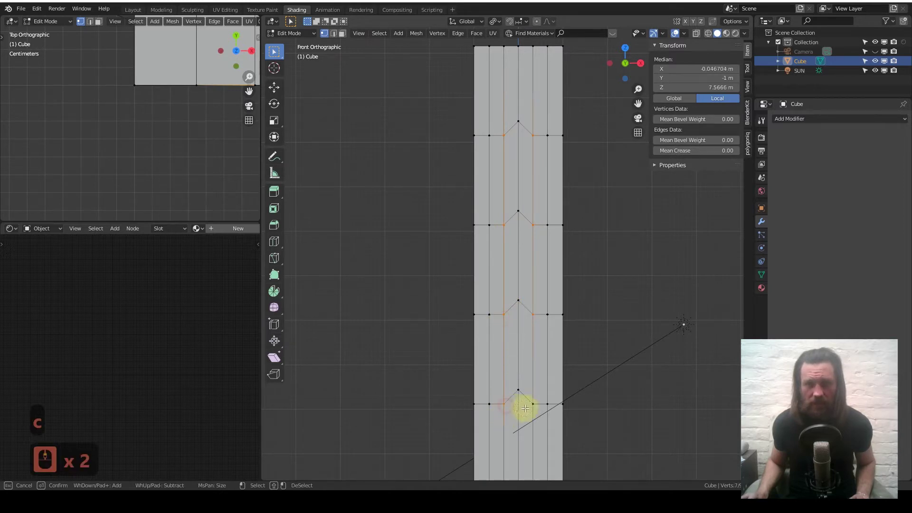
{"action": "key", "text": "g"}
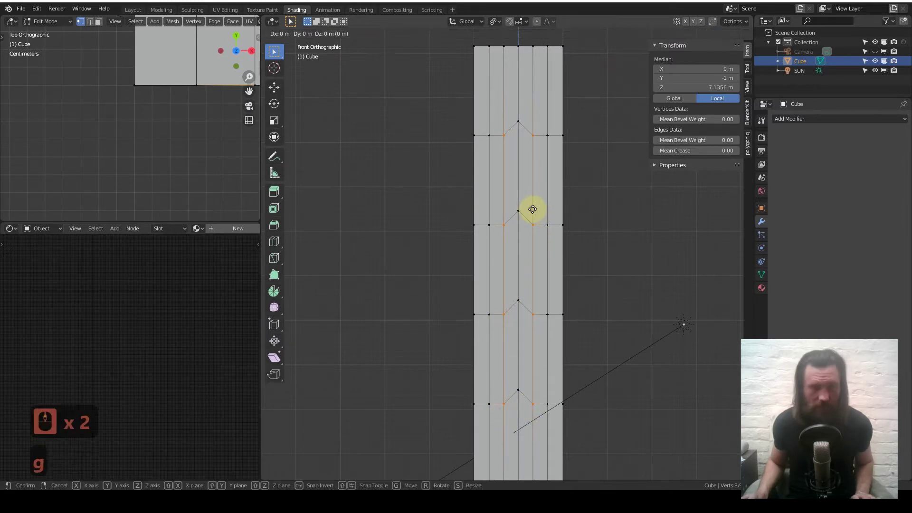
{"action": "key", "text": "z"}
{"action": "key", "text": "shift"}
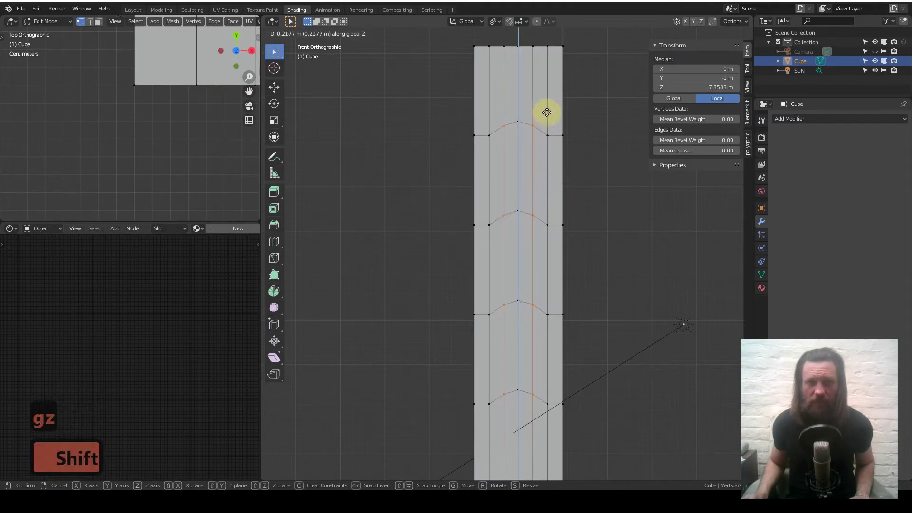
{"action": "left_click", "coordinate": [548, 103]}
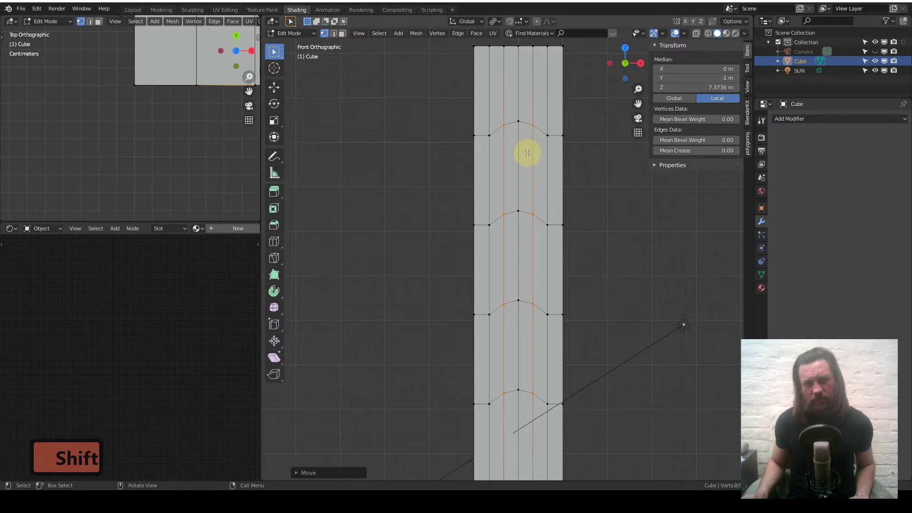
{"action": "key", "text": "ctrl"}
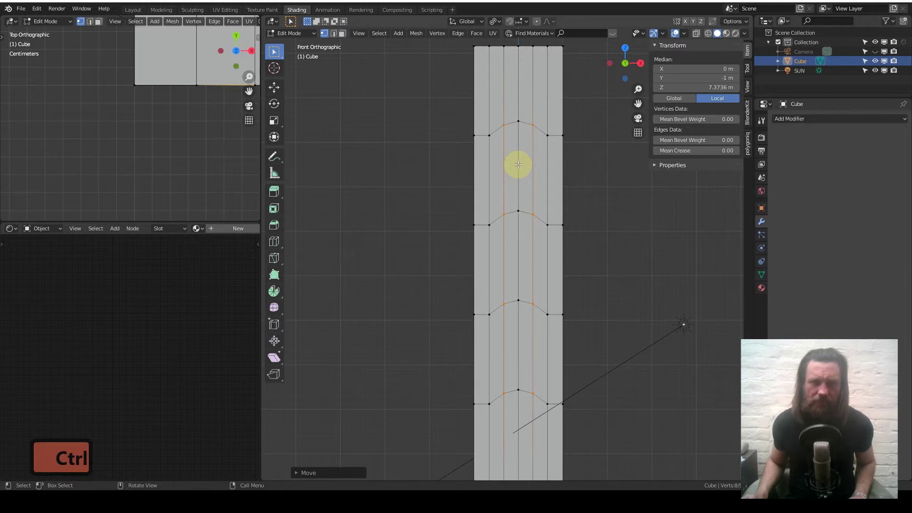
- Undo the vertex moves that shaped the arch peaks and their flanks on the upper four horizontal cuts
{"action": "key", "text": "ctrl+r"}
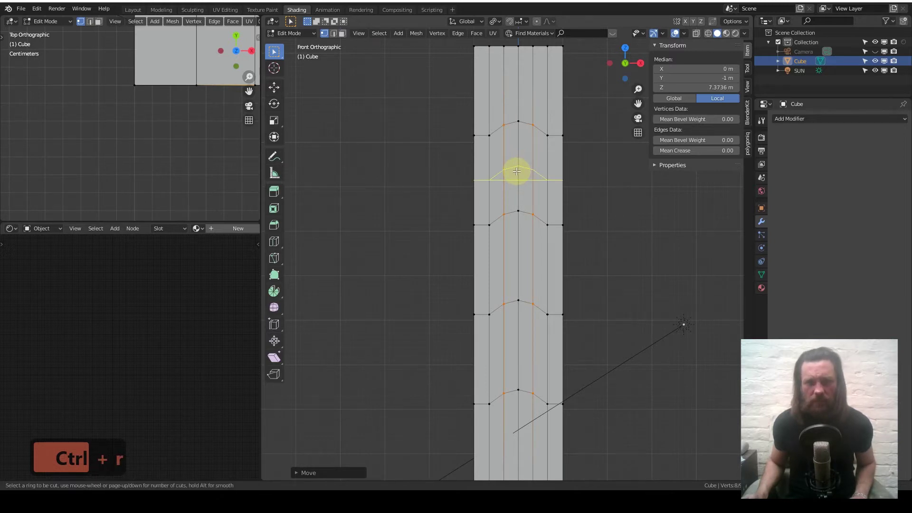
{"action": "key", "text": "ctrl+z"}
{"action": "key", "text": "ctrl+z"}
{"action": "key", "text": "ctrl+z"}
{"action": "key", "text": "ctrl+z"}
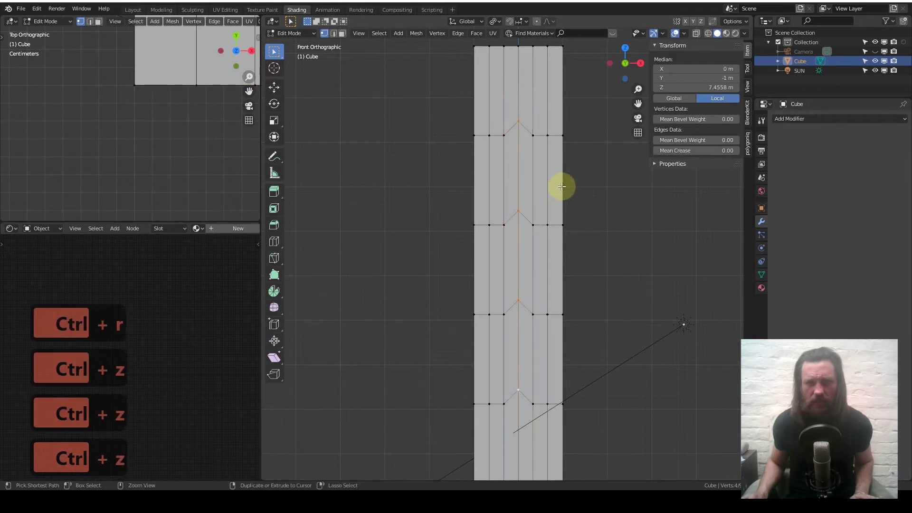
{"action": "key", "text": "ctrl+z"}
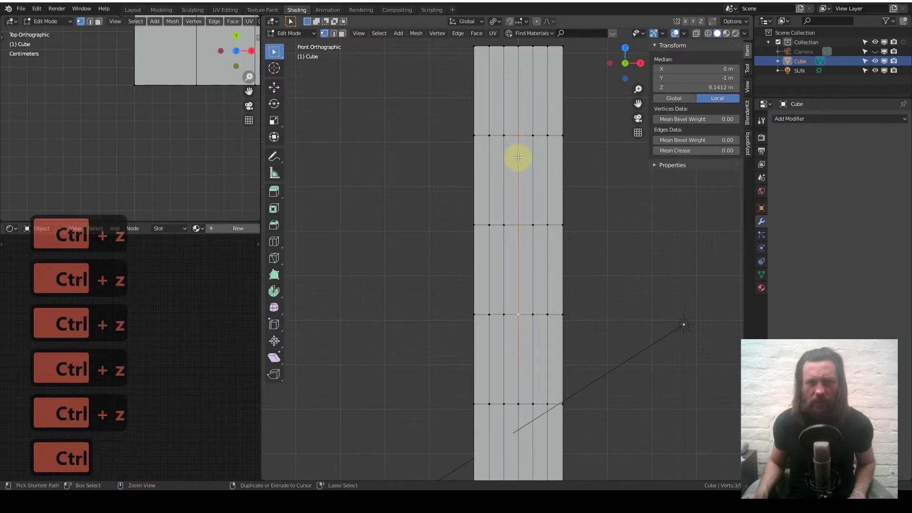
- Select the five horizontal edge loops around the column and bevel them into narrow bands
{"action": "key", "text": "ctrl+r"}
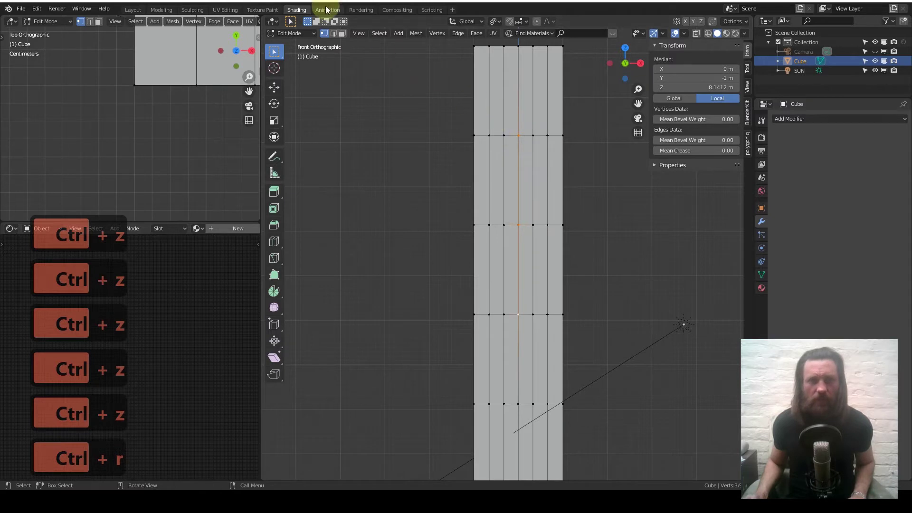
{"action": "left_click", "coordinate": [337, 34]}
{"action": "left_click", "coordinate": [527, 135], "text": "alt"}
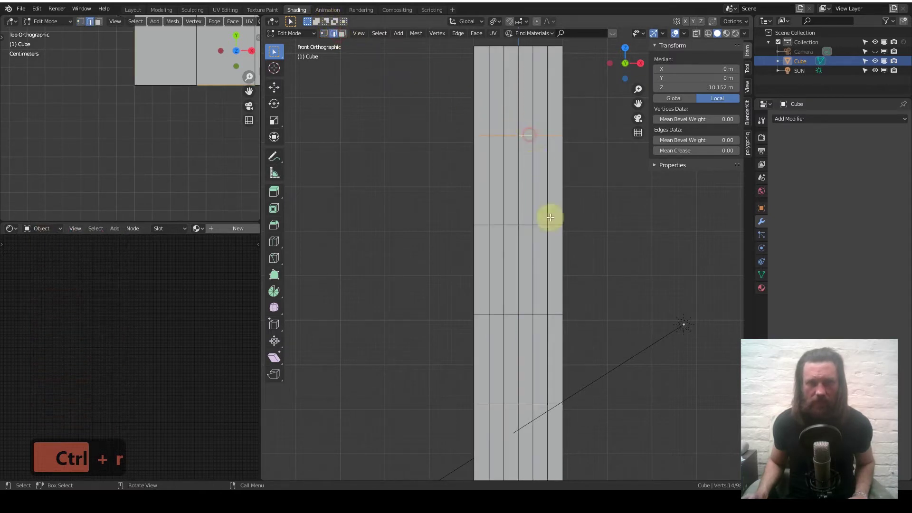
{"action": "left_click", "coordinate": [530, 218], "text": "alt"}
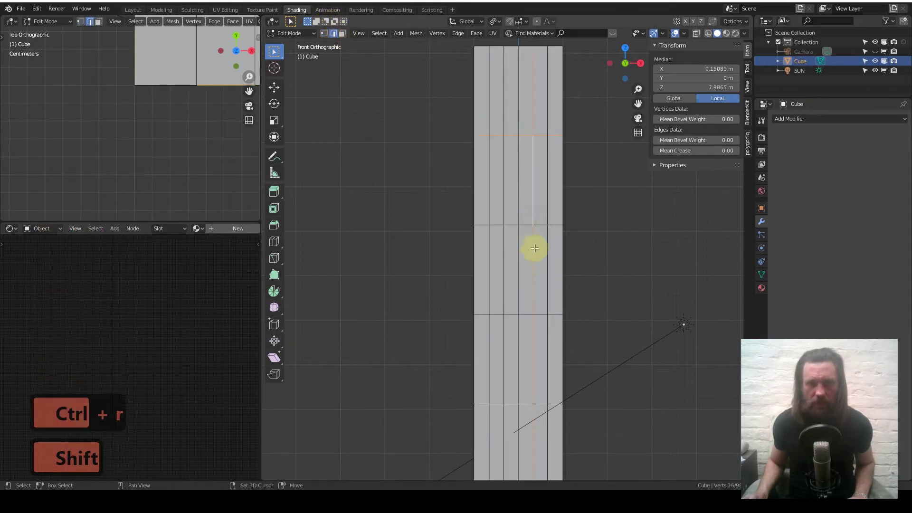
{"action": "left_click", "coordinate": [527, 224], "text": "alt"}
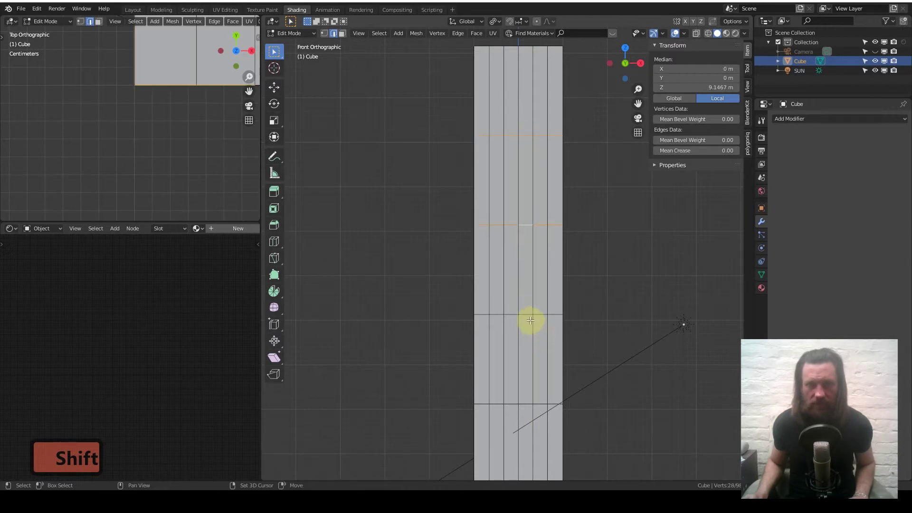
{"action": "left_click", "coordinate": [526, 402], "text": "shift"}
{"action": "middle_click_drag", "start_coordinate": [526, 401], "coordinate": [510, 361], "text": "shift"}
{"action": "left_click", "coordinate": [511, 359], "text": "shift"}
{"action": "middle_click_drag", "start_coordinate": [509, 165], "coordinate": [485, 269], "text": "shift"}
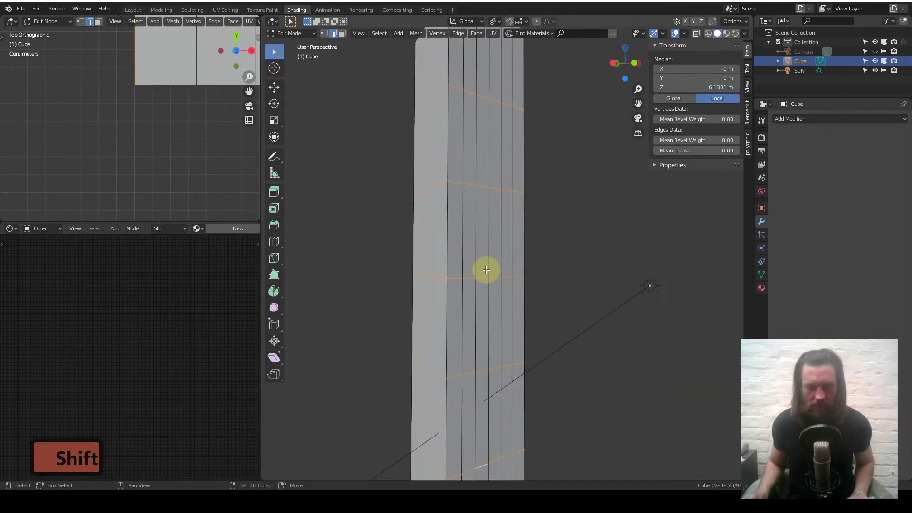
{"action": "key", "text": "ctrl+b"}
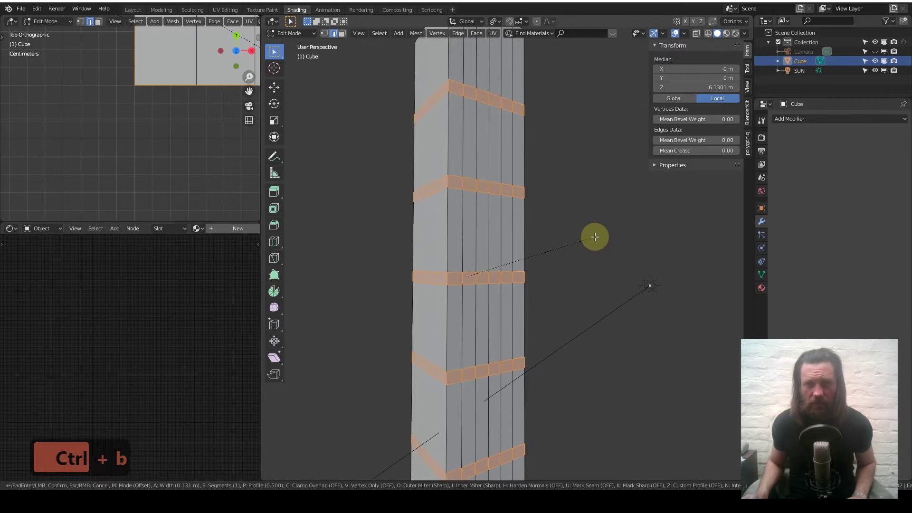
{"action": "left_click", "coordinate": [591, 236]}
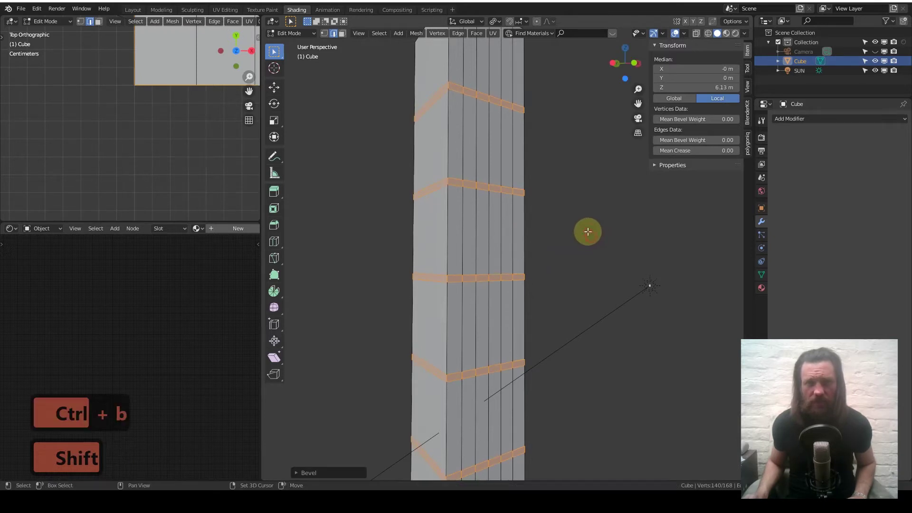
- Extrude the five narrow bands and scale them outward into ledges projecting slightly beyond the column's faces
{"action": "middle_click_drag", "start_coordinate": [587, 230], "coordinate": [520, 157]}
{"action": "key", "text": "1"}
{"action": "scroll", "coordinate": [498, 252], "scroll_direction": "up", "scroll_amount": 3}
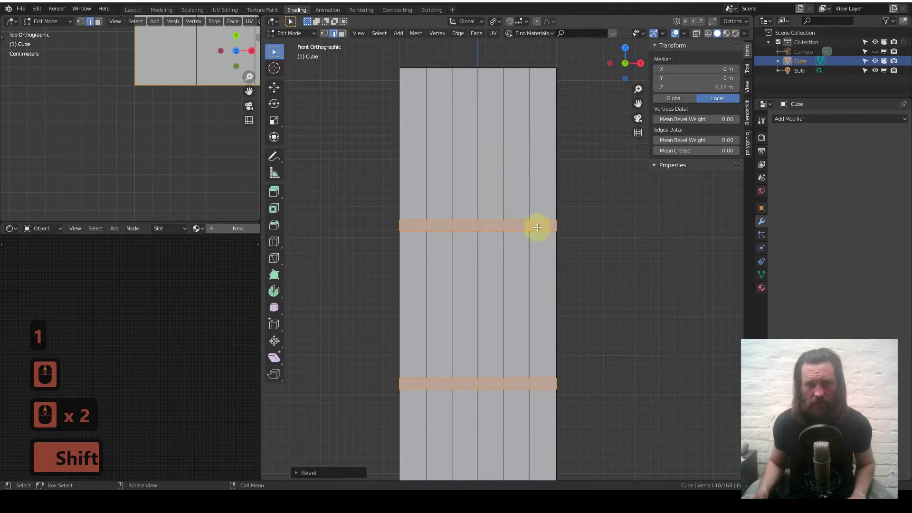
{"action": "middle_click_drag", "start_coordinate": [483, 276], "coordinate": [527, 195], "text": "shift"}
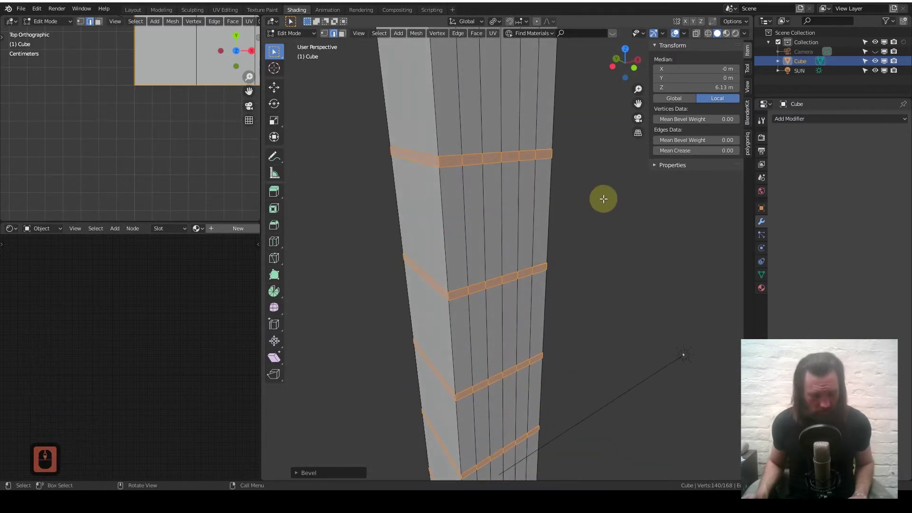
{"action": "key", "text": "e"}
{"action": "key", "text": "s"}
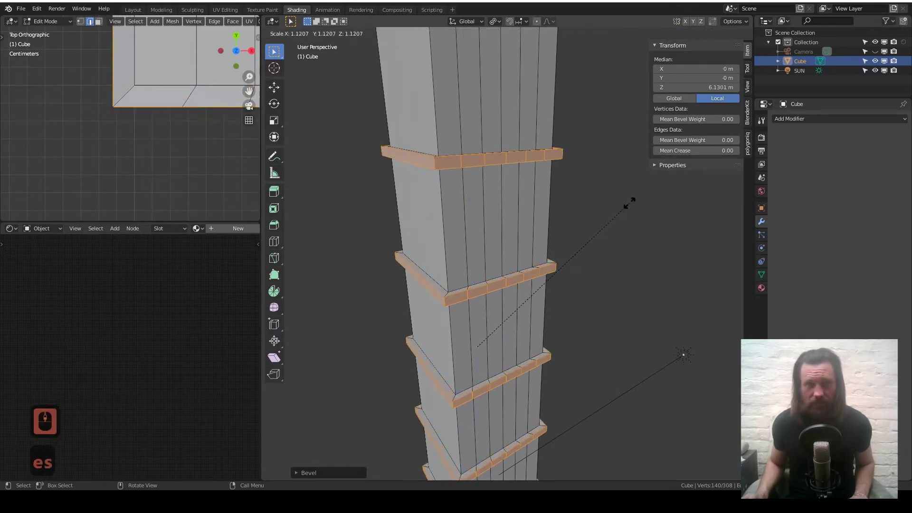
{"action": "left_click", "coordinate": [638, 201]}
{"action": "mouse_move", "coordinate": [534, 128]}
{"action": "middle_mouse_down"}
{"action": "mouse_move", "coordinate": [464, 152]}
{"action": "mouse_move", "coordinate": [489, 122]}
{"action": "mouse_move", "coordinate": [564, 179]}
{"action": "mouse_move", "coordinate": [554, 138]}
{"action": "mouse_move", "coordinate": [534, 118]}
{"action": "middle_mouse_up"}
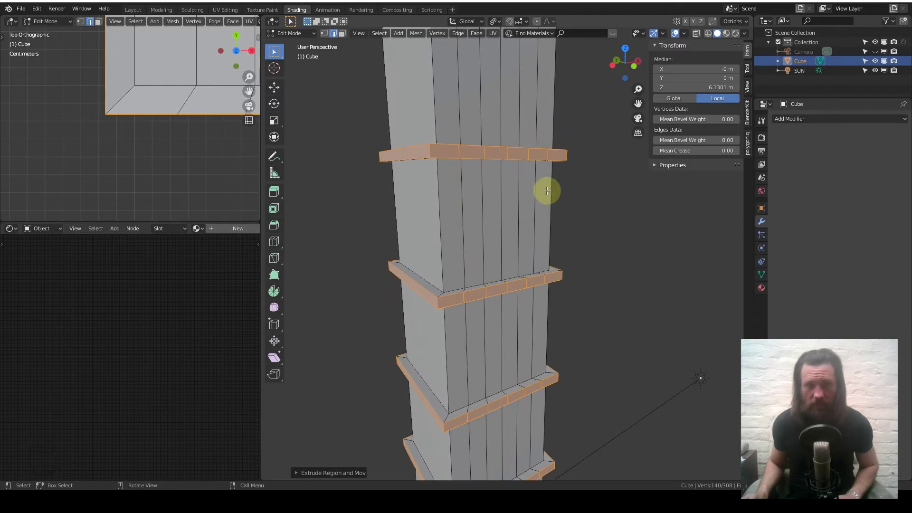
- Try to add a horizontal loop cut below the uppermost ledge and slide it upward, viewed from the front
{"action": "key", "text": "period"}
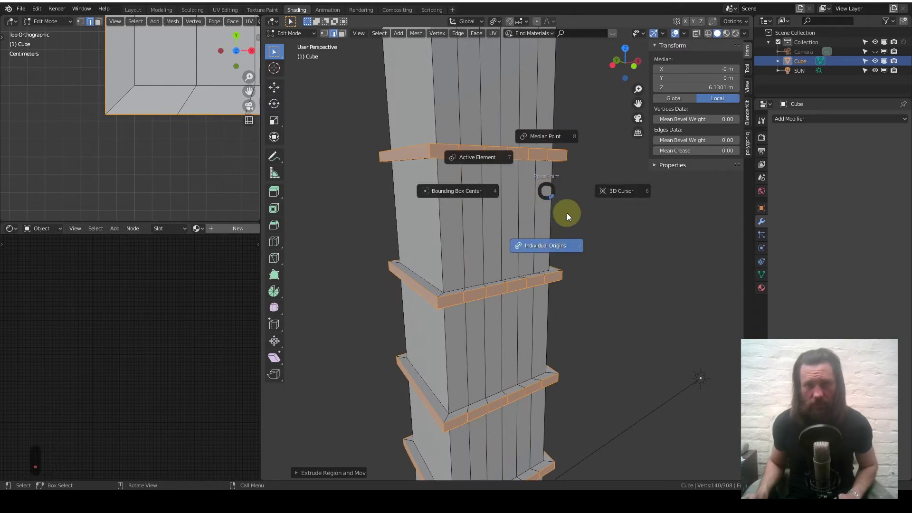
{"action": "left_click", "coordinate": [577, 208]}
{"action": "key", "text": "KP_1"}
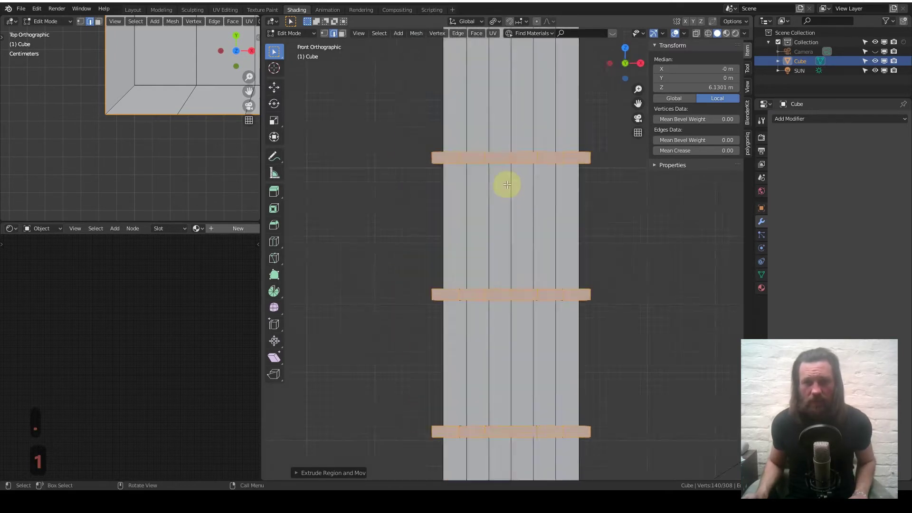
{"action": "scroll", "coordinate": [505, 183], "scroll_direction": "down", "scroll_amount": 2}
{"action": "middle_click_drag", "start_coordinate": [530, 271], "coordinate": [520, 252], "text": "shift"}
{"action": "middle_click_drag", "start_coordinate": [523, 158], "coordinate": [519, 205], "text": "shift"}
{"action": "scroll", "coordinate": [512, 157], "scroll_direction": "down", "scroll_amount": 2}
{"action": "scroll", "coordinate": [515, 191], "scroll_direction": "up", "scroll_amount": 4}
{"action": "right_click", "coordinate": [509, 151]}
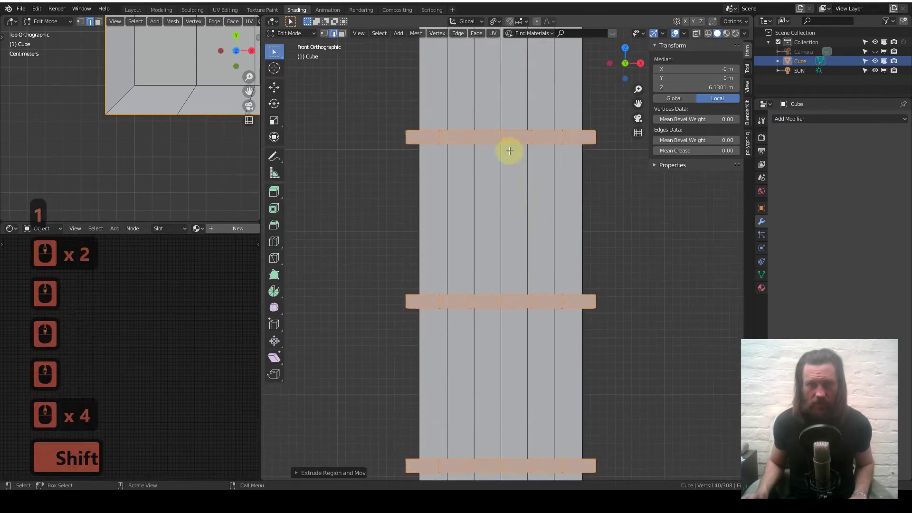
{"action": "left_click", "coordinate": [324, 33]}
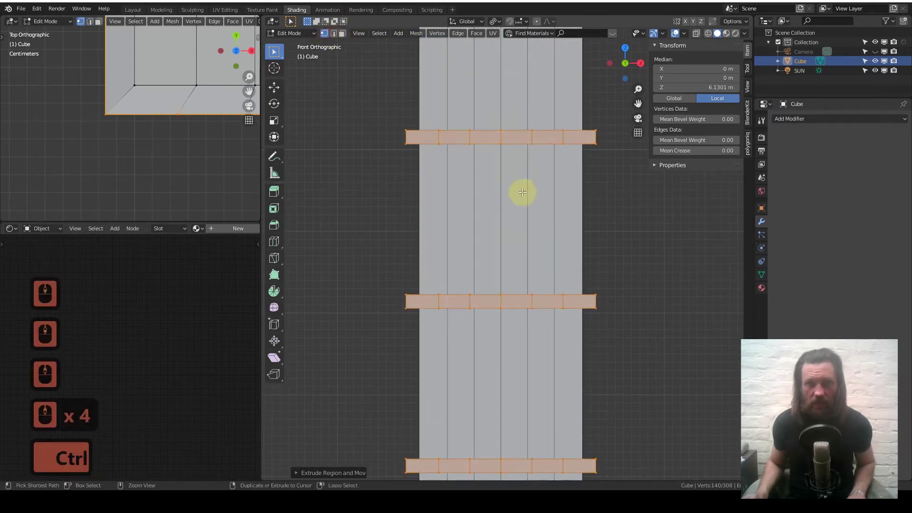
{"action": "key", "text": "ctrl+r"}
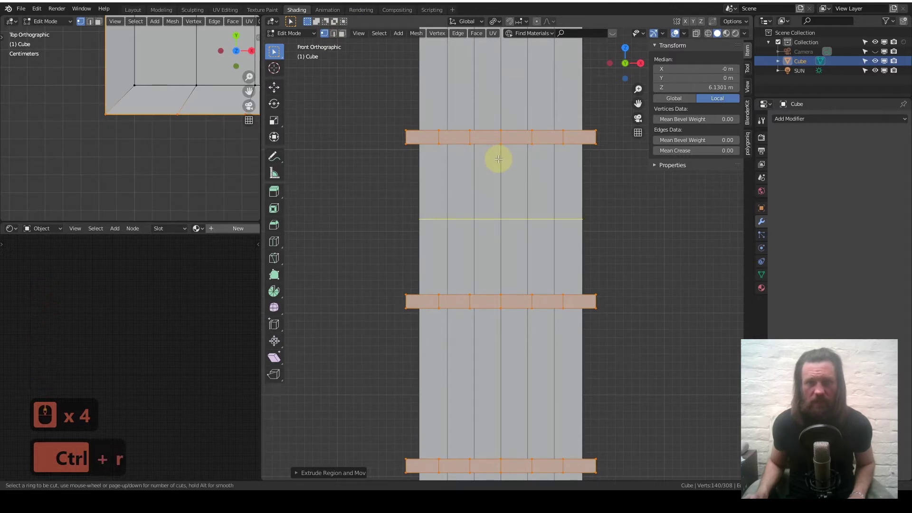
{"action": "left_click", "coordinate": [499, 159]}
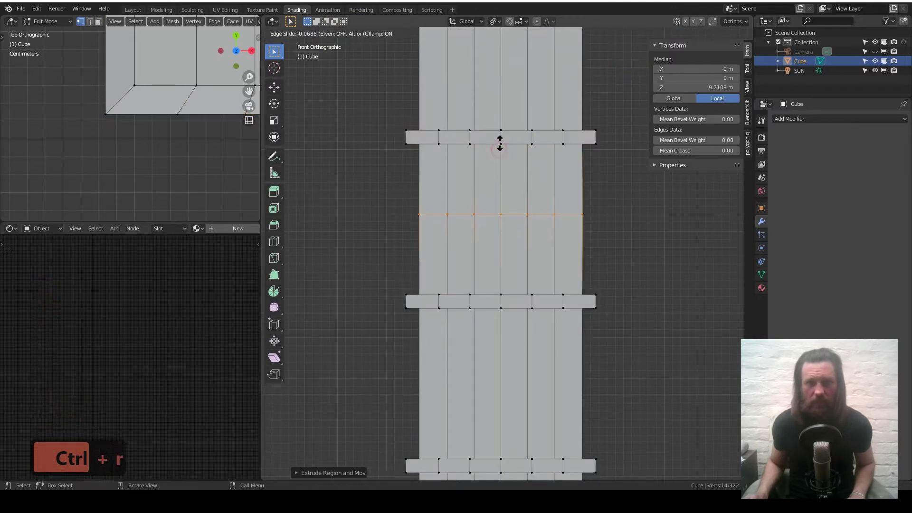
{"action": "key", "text": "ctrl+z"}
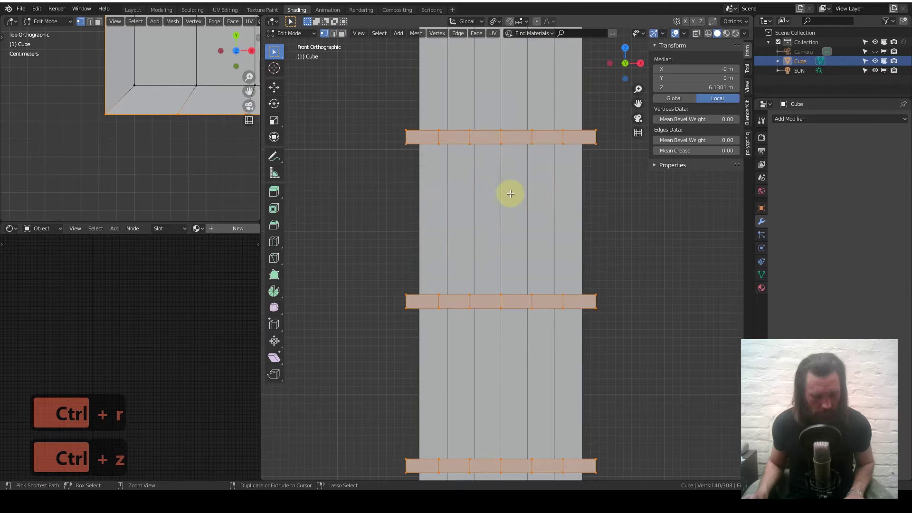
- Add a centred horizontal loop cut in each of the two upper column sections between neighbouring ledges
{"action": "key", "text": "ctrl+r"}
{"action": "left_click", "coordinate": [485, 205]}
{"action": "left_click", "coordinate": [485, 206]}
{"action": "key", "text": "ctrl+r"}
{"action": "left_click", "coordinate": [499, 393]}
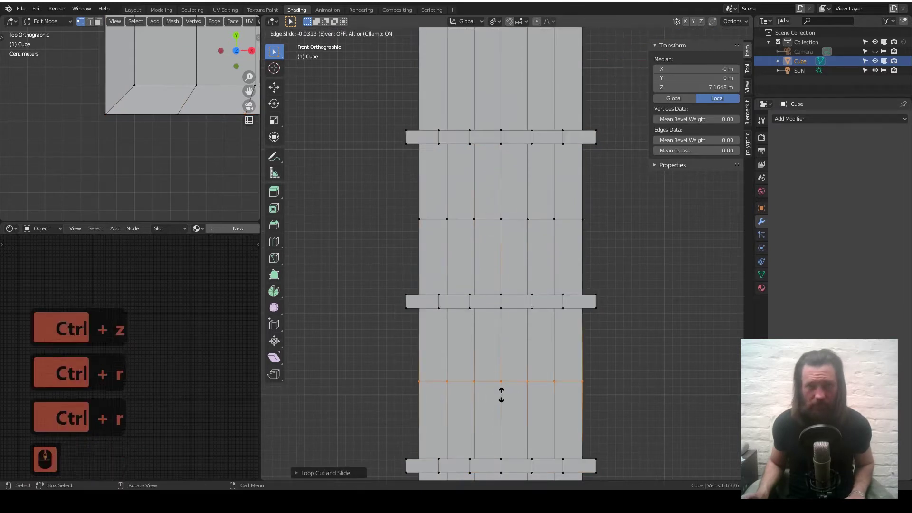
{"action": "key", "text": "shift"}
{"action": "right_click", "coordinate": [503, 421]}
- Add a centred horizontal loop cut in each of the two lower column sections between neighbouring ledges
{"action": "middle_click_drag", "start_coordinate": [523, 419], "coordinate": [499, 134], "text": "shift"}
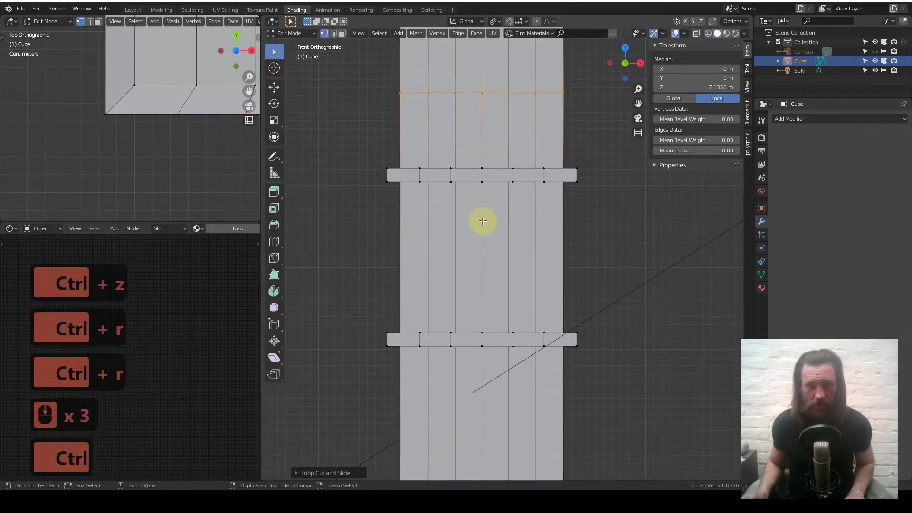
{"action": "key", "text": "ctrl+r"}
{"action": "left_click", "coordinate": [487, 256]}
{"action": "left_click", "coordinate": [487, 258]}
{"action": "key", "text": "ctrl+r"}
{"action": "left_click", "coordinate": [478, 415]}
{"action": "left_click", "coordinate": [482, 394]}
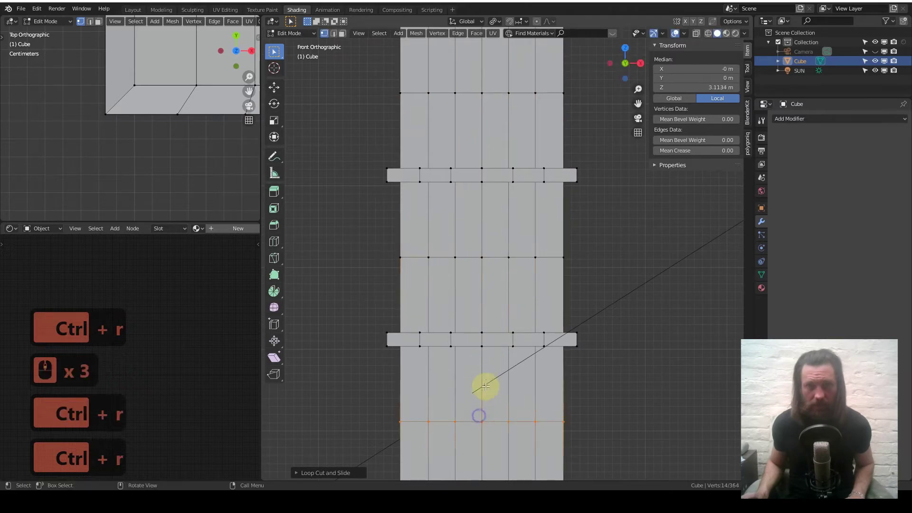
- Select the four new horizontal loops between the ledges and bevel them wide enough to fill most of each section
{"action": "scroll", "coordinate": [482, 375], "scroll_direction": "down", "scroll_amount": 4}
{"action": "key", "text": "shift"}
{"action": "scroll", "coordinate": [495, 240], "scroll_direction": "up", "scroll_amount": 3, "text": "shift"}
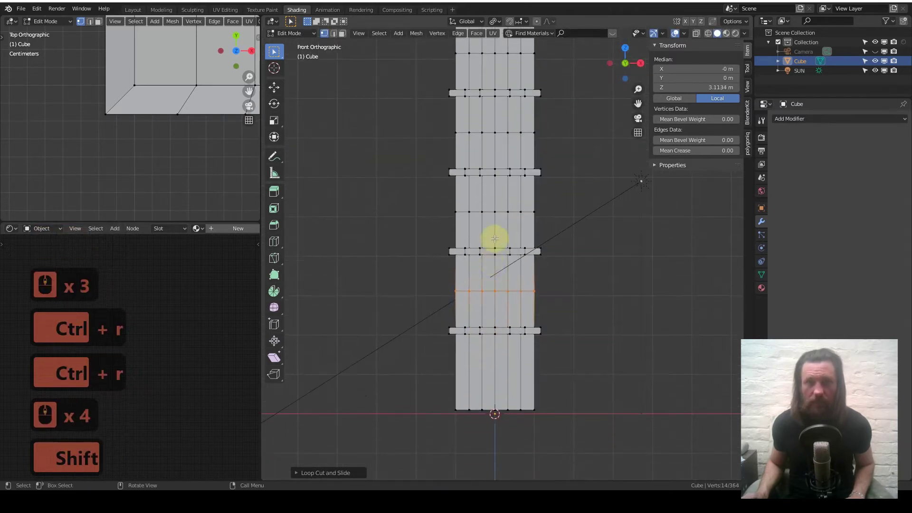
{"action": "left_click", "coordinate": [338, 31]}
{"action": "left_click", "coordinate": [472, 161], "text": "alt"}
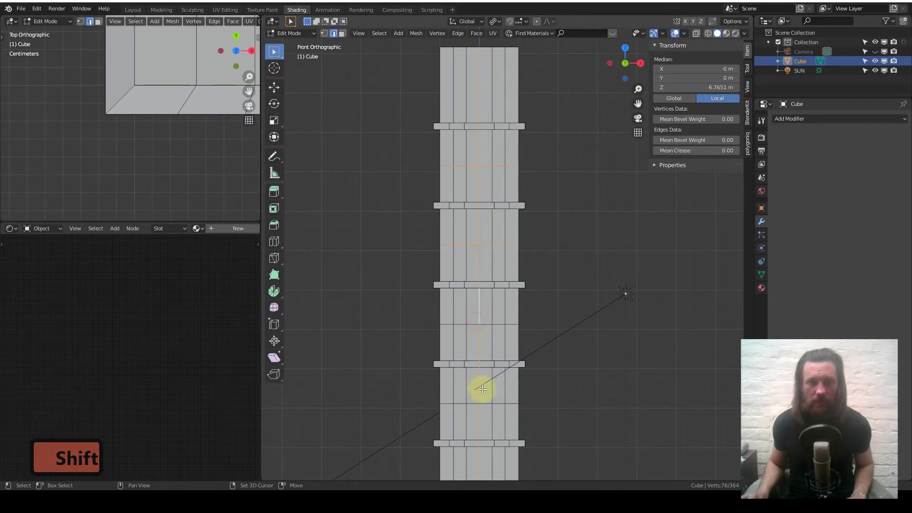
{"action": "key", "text": "ctrl+z"}
{"action": "key", "text": "ctrl+z"}
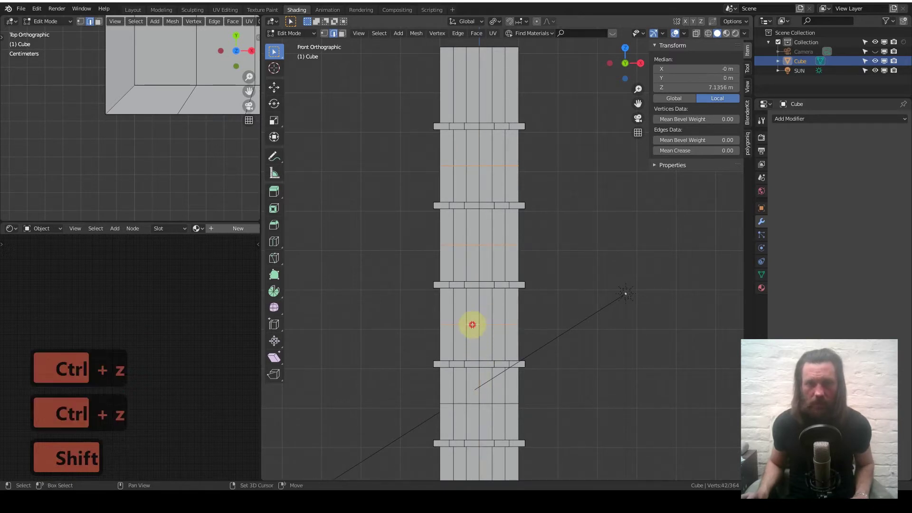
{"action": "left_click", "coordinate": [470, 404], "text": "shift"}
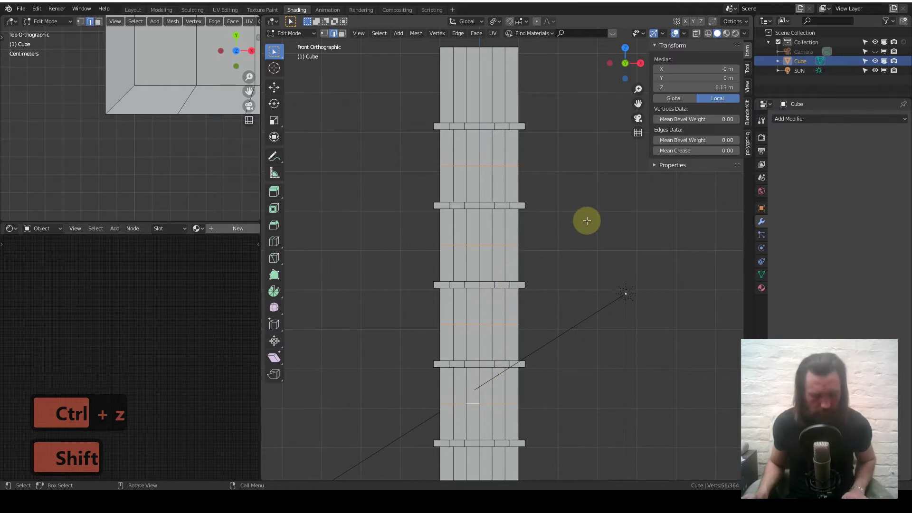
{"action": "key", "text": "ctrl+b"}
{"action": "key", "text": "shift"}
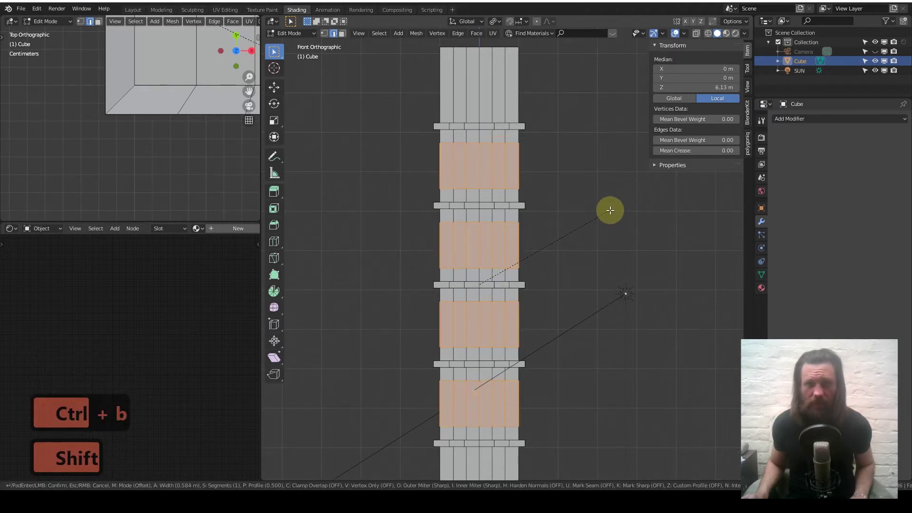
{"action": "left_click", "coordinate": [643, 206]}
- Select the centre vertex on the upper edge of each of the four front panels and raise them about 0.16 m along Z
{"action": "scroll", "coordinate": [501, 218], "scroll_direction": "up", "scroll_amount": 2, "text": "shift"}
{"action": "scroll", "coordinate": [500, 218], "scroll_direction": "up", "scroll_amount": 2}
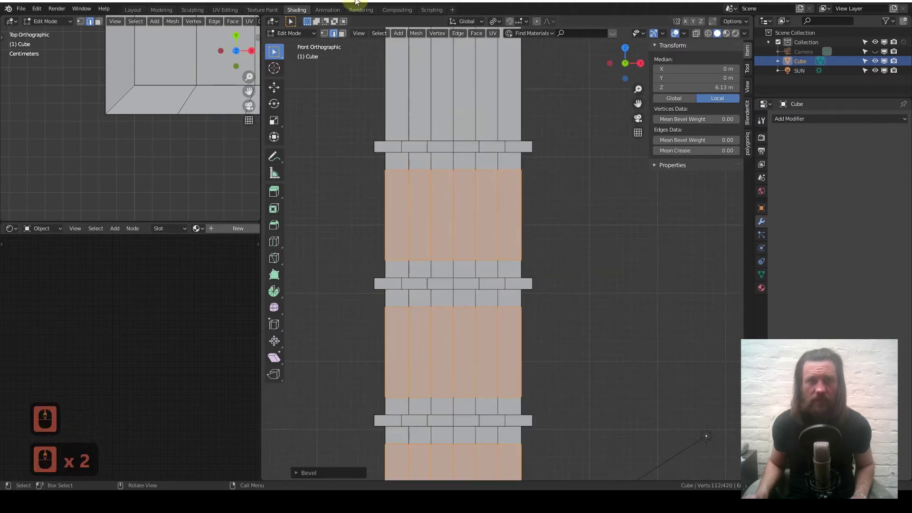
{"action": "left_click", "coordinate": [324, 34]}
{"action": "left_click", "coordinate": [454, 169]}
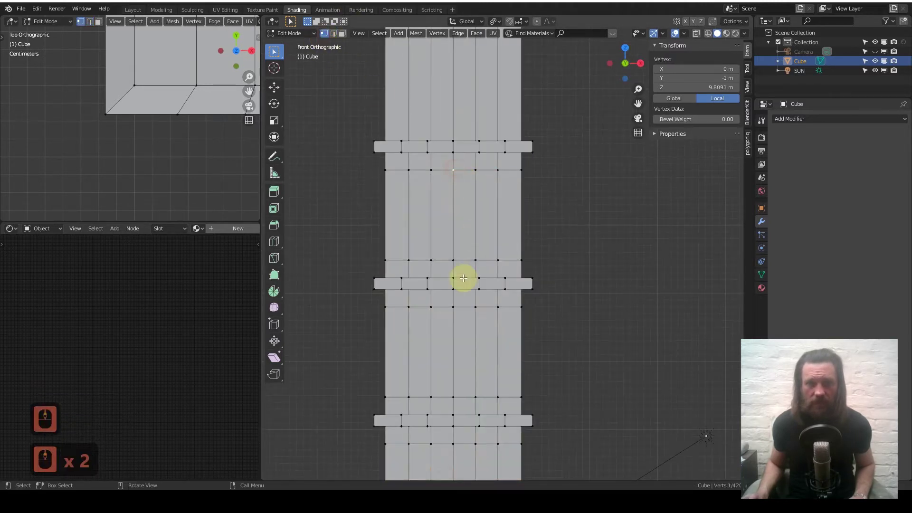
{"action": "key", "text": "shift"}
{"action": "scroll", "coordinate": [471, 299], "scroll_direction": "down", "scroll_amount": 2, "text": "shift"}
{"action": "scroll", "coordinate": [461, 280], "scroll_direction": "up", "scroll_amount": 1, "text": "shift"}
{"action": "left_click", "coordinate": [450, 264], "text": "shift"}
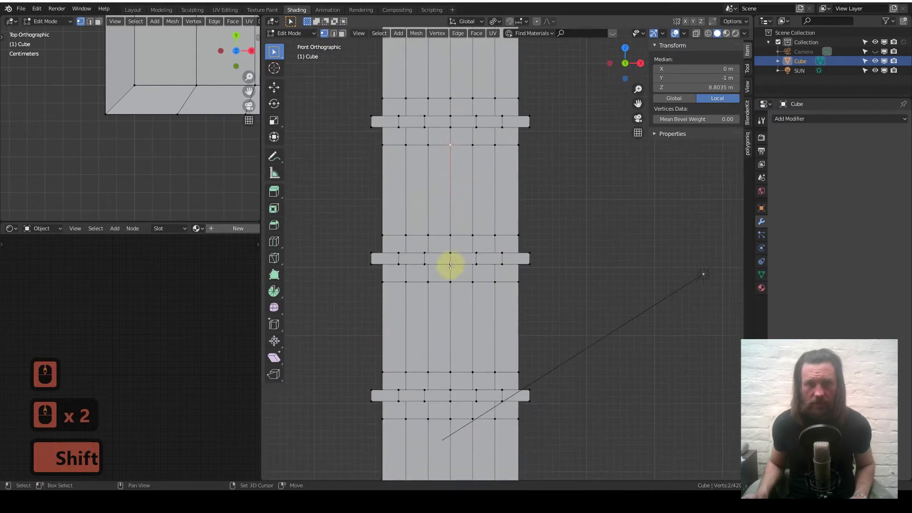
{"action": "scroll", "coordinate": [459, 283], "scroll_direction": "up", "scroll_amount": 2, "text": "shift"}
{"action": "left_click", "coordinate": [452, 322], "text": "shift"}
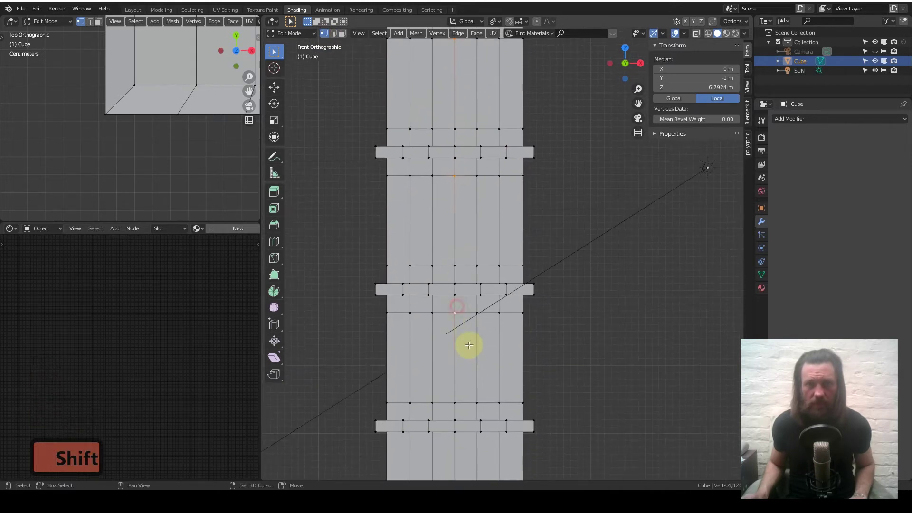
{"action": "scroll", "coordinate": [468, 308], "scroll_direction": "down", "scroll_amount": 4, "text": "shift"}
{"action": "scroll", "coordinate": [484, 194], "scroll_direction": "down", "scroll_amount": 3, "text": "shift"}
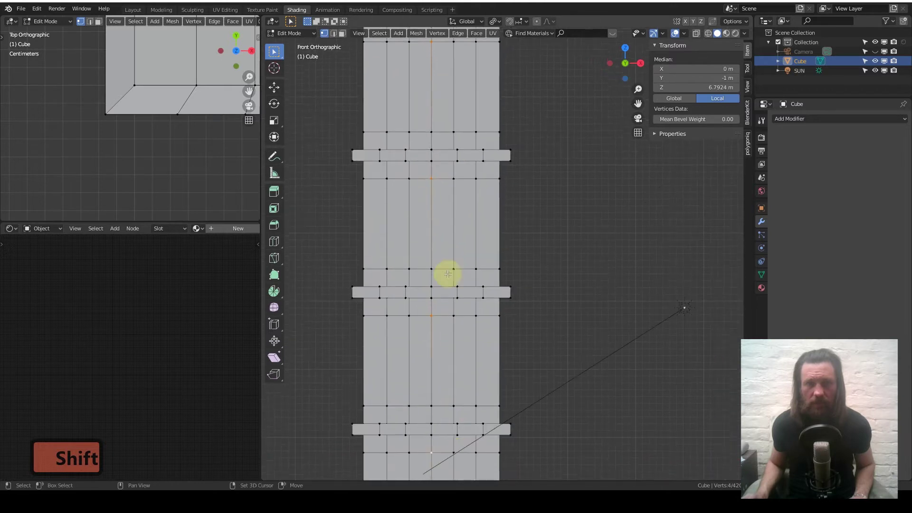
{"action": "scroll", "coordinate": [452, 330], "scroll_direction": "up", "scroll_amount": 2, "text": "shift"}
{"action": "key", "text": "g"}
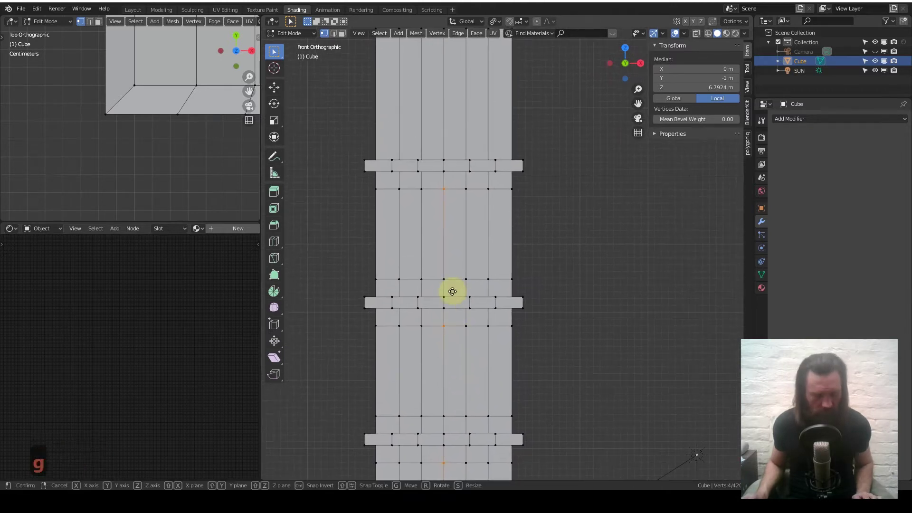
{"action": "key", "text": "z"}
{"action": "left_click", "coordinate": [459, 181]}
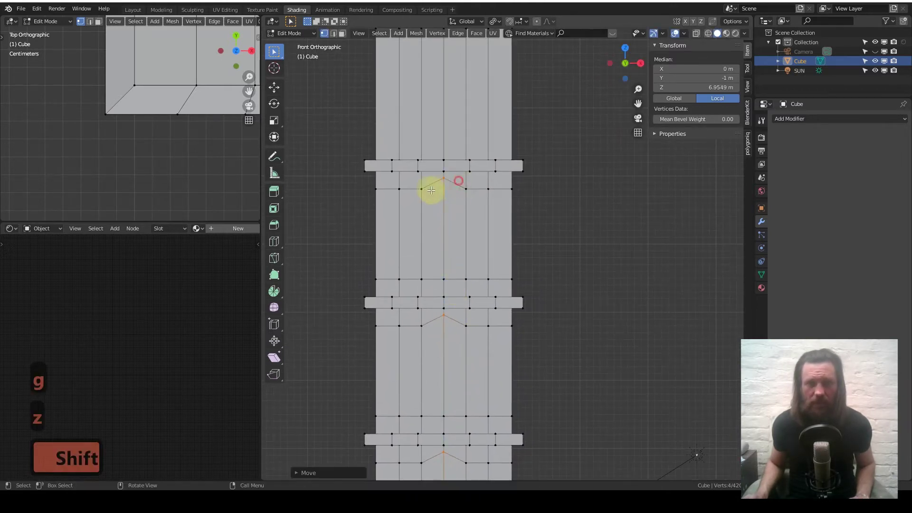
- Select the two vertices flanking the peak in each of the four front panels and raise them about 0.12 m along Z
{"action": "key", "text": "c"}
{"action": "left_click", "coordinate": [435, 194]}
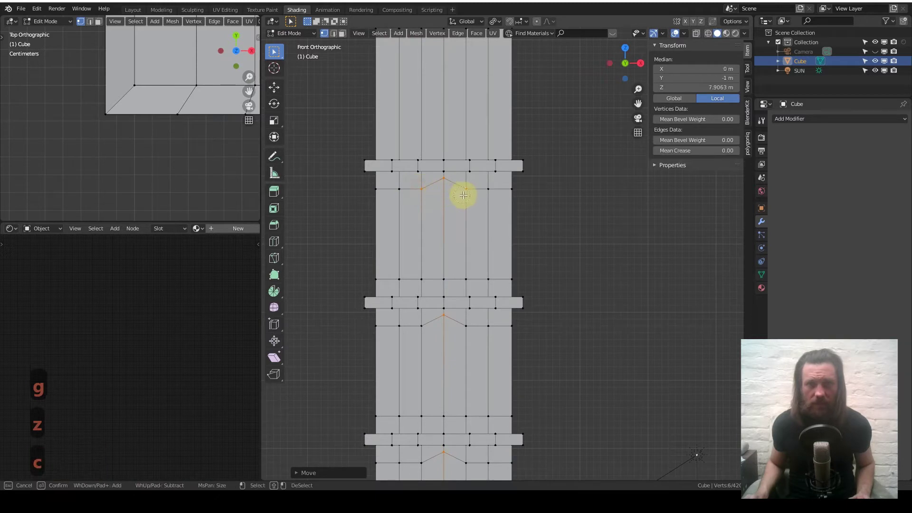
{"action": "right_click", "coordinate": [448, 197]}
{"action": "left_click", "coordinate": [418, 195]}
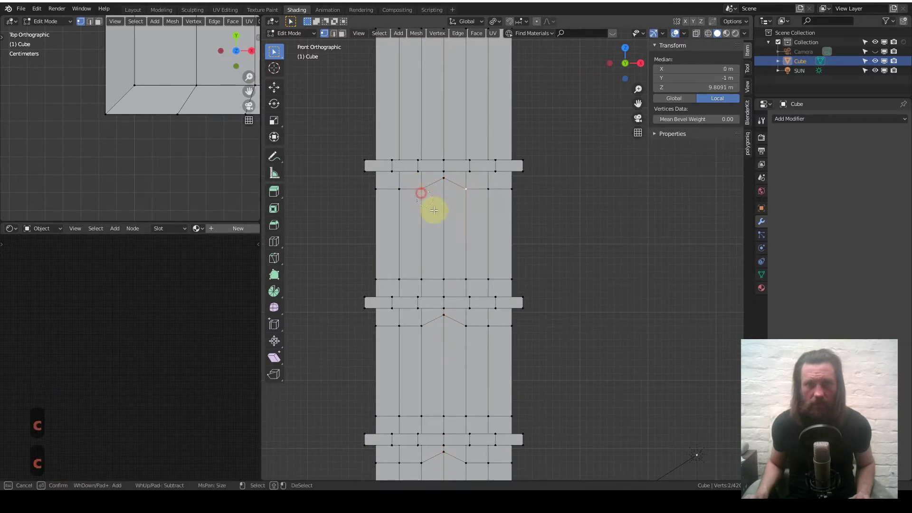
{"action": "left_click", "coordinate": [418, 191]}
{"action": "key", "text": "c"}
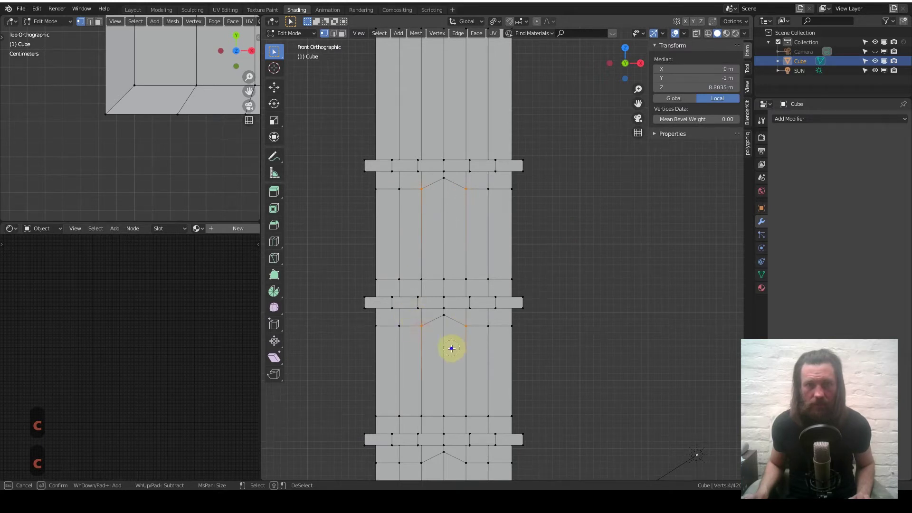
{"action": "middle_click_drag", "start_coordinate": [452, 349], "coordinate": [397, 248], "text": "shift"}
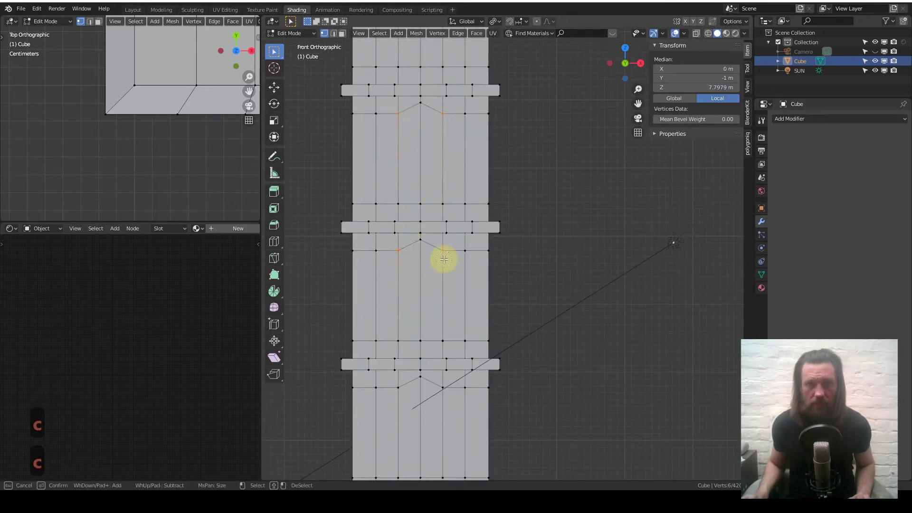
{"action": "left_click_drag", "start_coordinate": [399, 385], "coordinate": [434, 393]}
{"action": "right_click", "coordinate": [433, 392]}
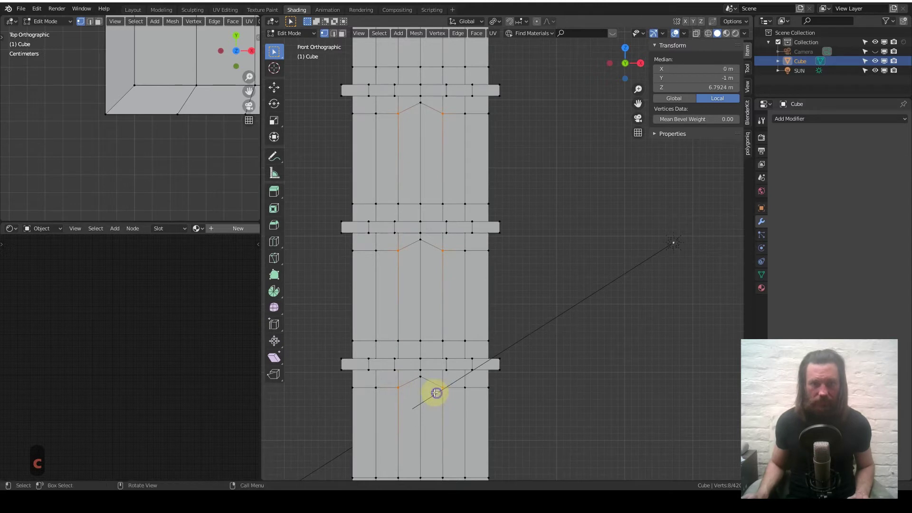
{"action": "key", "text": "g"}
{"action": "key", "text": "z"}
{"action": "key", "text": "shift"}
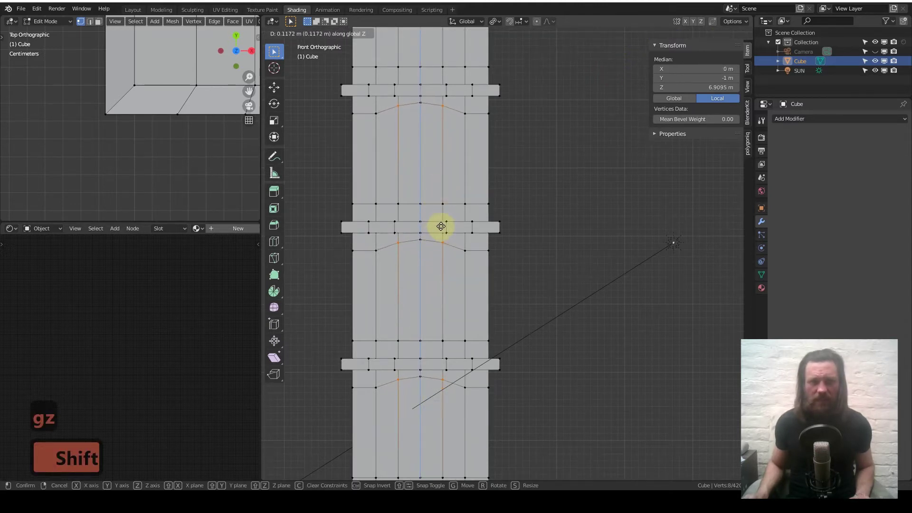
{"action": "left_click", "coordinate": [442, 224]}
- Select the four middle faces under the arch in each of the four front panels, using face selection
{"action": "scroll", "coordinate": [406, 248], "scroll_direction": "up", "scroll_amount": 5, "text": "shift"}
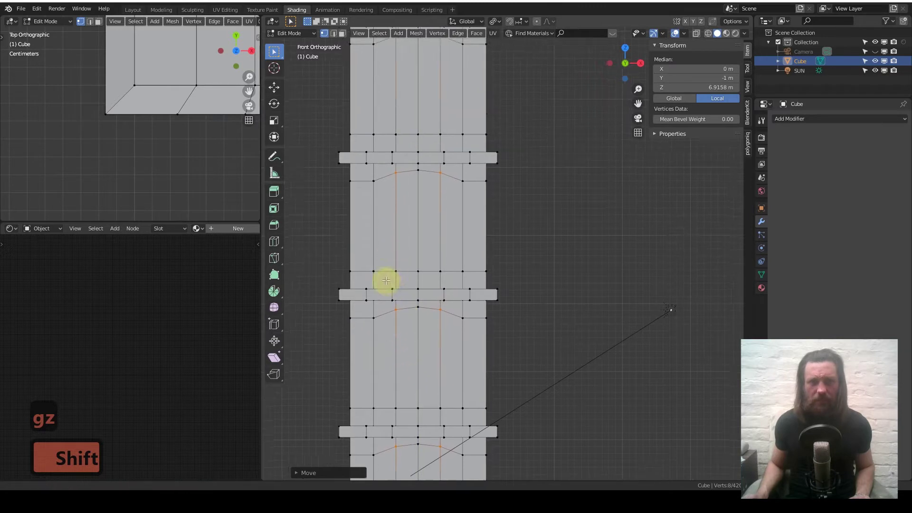
{"action": "scroll", "coordinate": [361, 190], "scroll_direction": "down", "scroll_amount": 1, "text": "shift"}
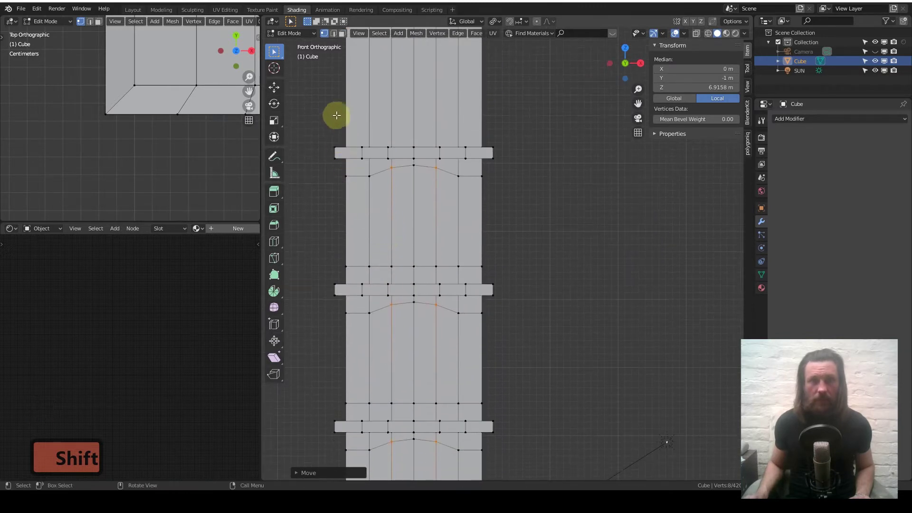
{"action": "left_click", "coordinate": [342, 33]}
{"action": "key", "text": "c"}
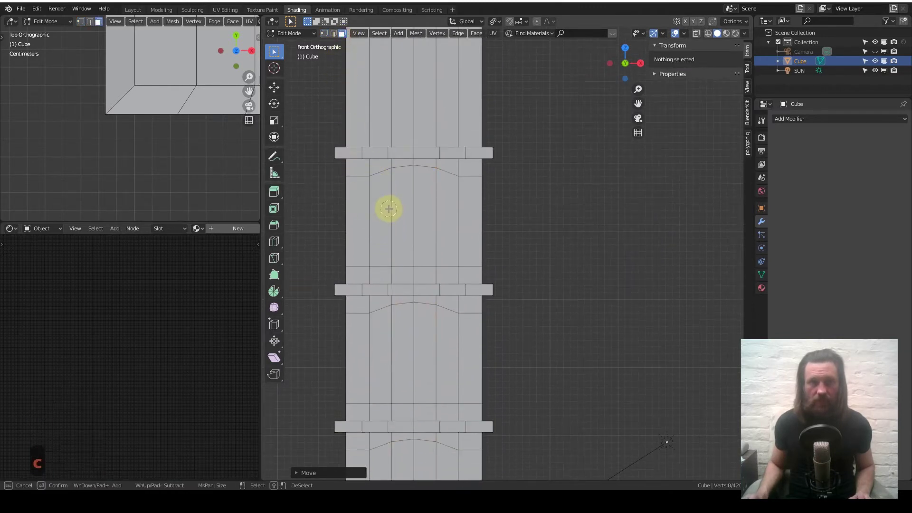
{"action": "left_click_drag", "start_coordinate": [389, 209], "coordinate": [419, 213]}
{"action": "right_click", "coordinate": [441, 217]}
{"action": "scroll", "coordinate": [404, 290], "scroll_direction": "down", "scroll_amount": 3, "text": "shift"}
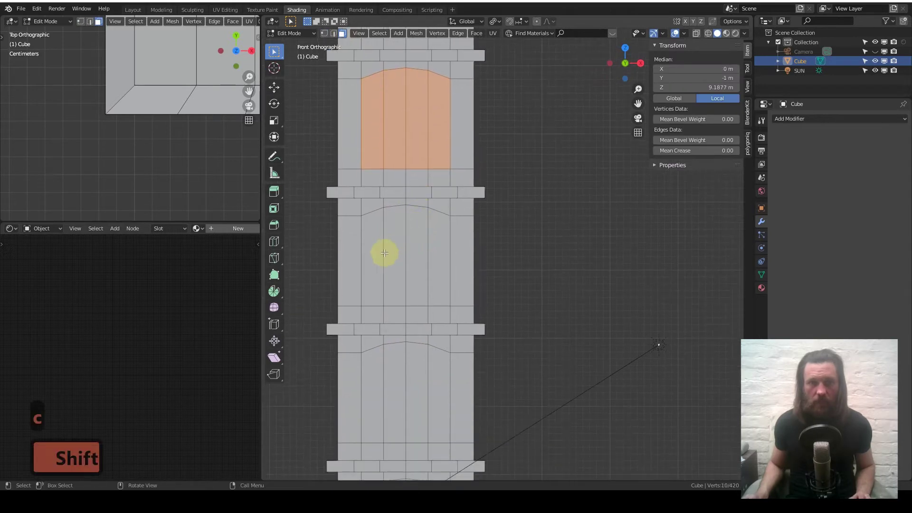
{"action": "key", "text": "c"}
{"action": "mouse_move", "coordinate": [379, 257]}
{"action": "left_mouse_down"}
{"action": "mouse_move", "coordinate": [421, 259]}
{"action": "mouse_move", "coordinate": [389, 237]}
{"action": "left_mouse_up"}
{"action": "right_click", "coordinate": [429, 258]}
{"action": "scroll", "coordinate": [437, 288], "scroll_direction": "down", "scroll_amount": 4, "text": "shift"}
{"action": "key", "text": "c"}
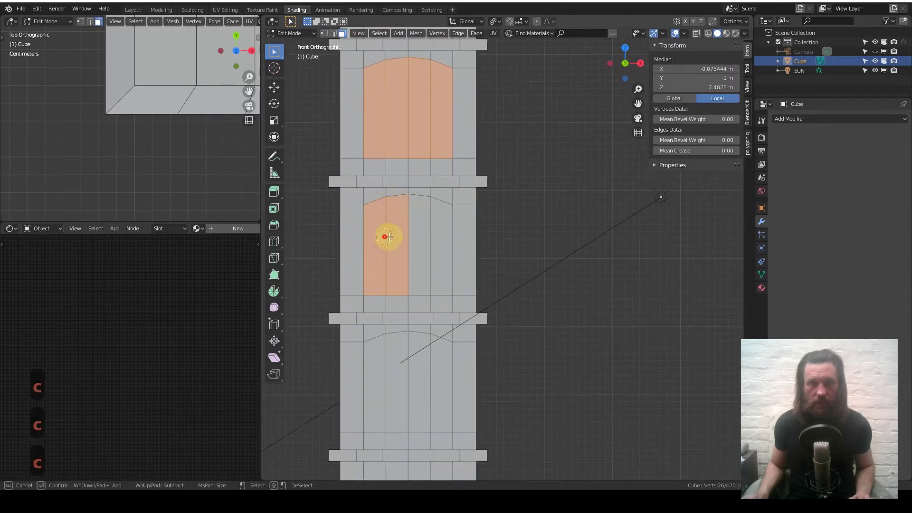
{"action": "right_click", "coordinate": [428, 239]}
{"action": "scroll", "coordinate": [421, 218], "scroll_direction": "down", "scroll_amount": 3, "text": "shift"}
{"action": "key", "text": "c"}
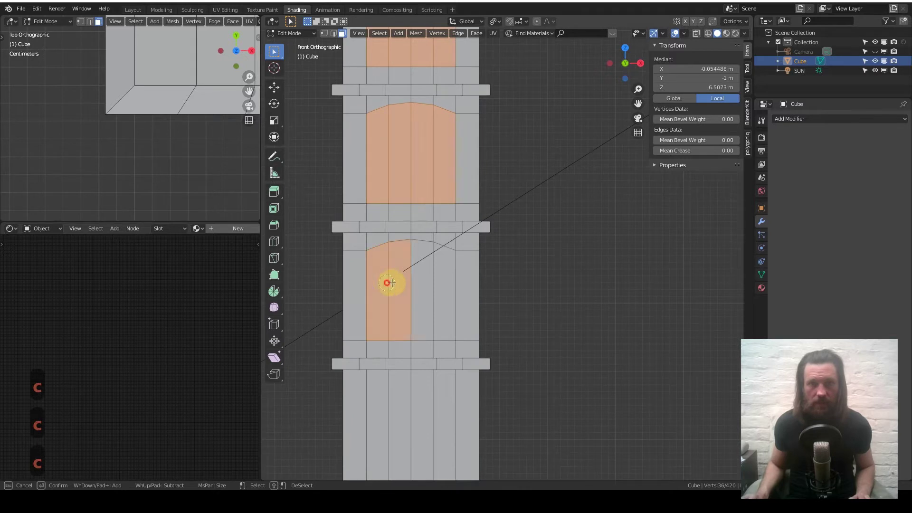
{"action": "right_click", "coordinate": [429, 259]}
{"action": "middle_click_drag", "start_coordinate": [429, 259], "coordinate": [385, 281]}
{"action": "key", "text": "e"}
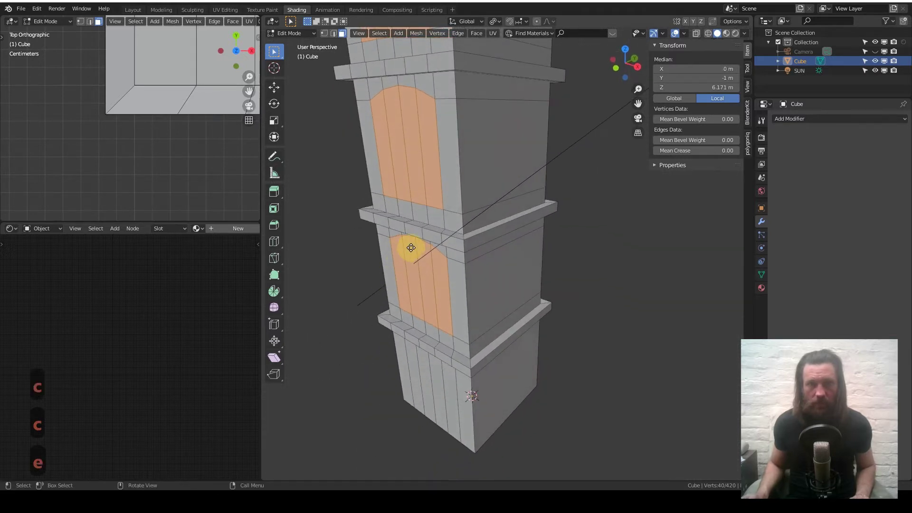
{"action": "left_click", "coordinate": [428, 244]}
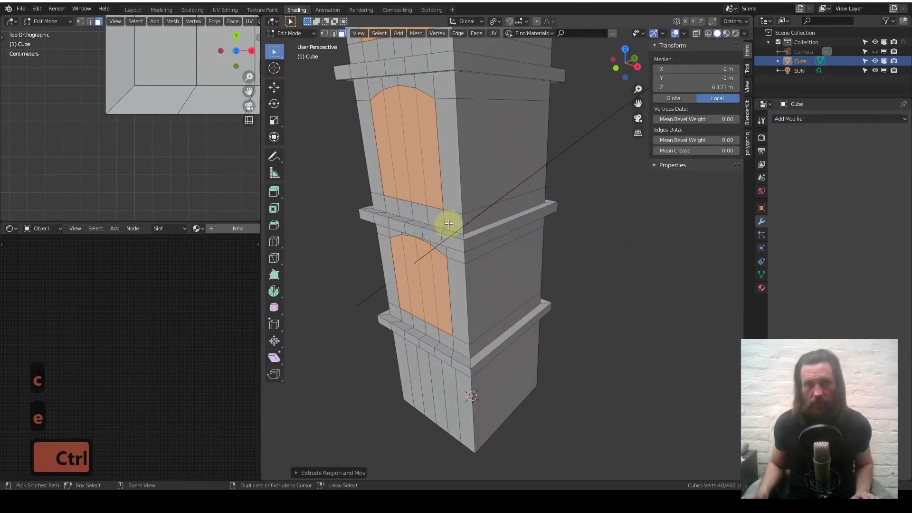
{"action": "key", "text": "ctrl+z"}
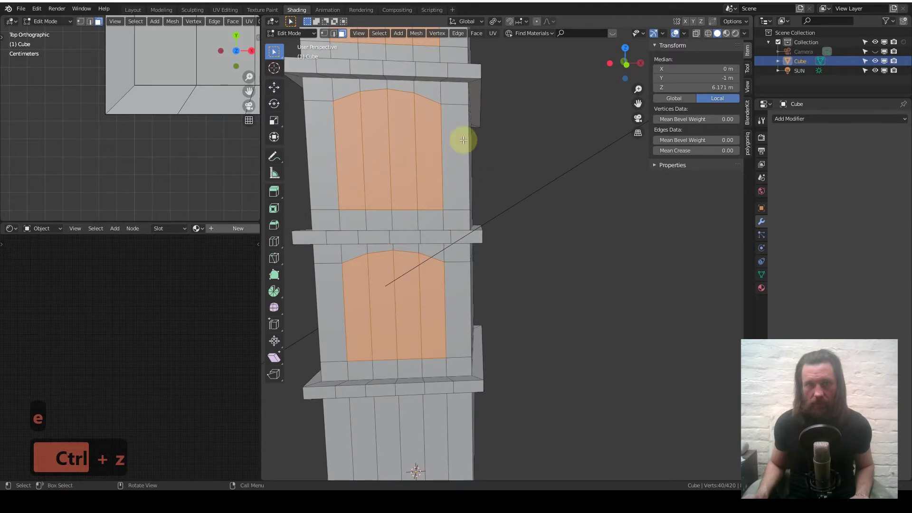
- Inset the selected arched faces about 0.14 m to leave a border around each panel
{"action": "middle_click_drag", "start_coordinate": [377, 92], "coordinate": [440, 155], "text": "shift"}
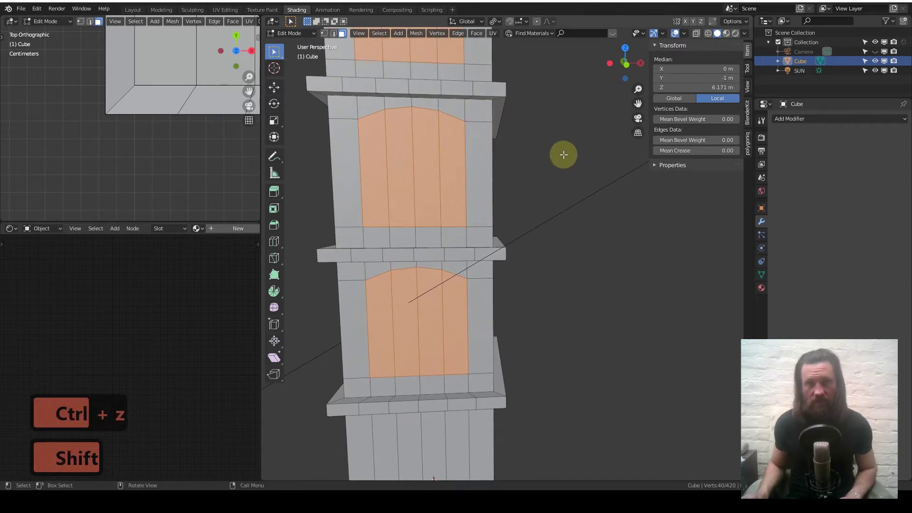
{"action": "key", "text": "i"}
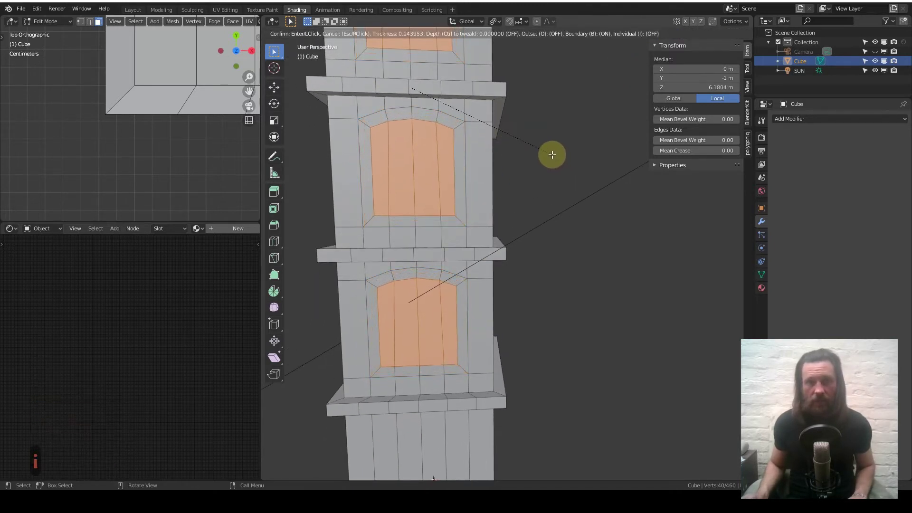
{"action": "left_click", "coordinate": [550, 154]}
- Extrude the inset arched faces about 0.17 m into the column and delete the recessed faces to open the windows
{"action": "middle_click_drag", "start_coordinate": [423, 149], "coordinate": [385, 179]}
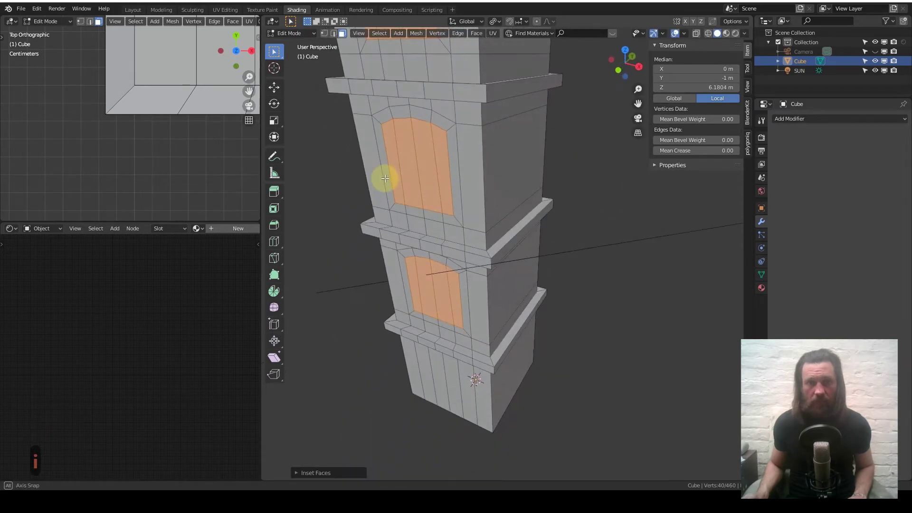
{"action": "key", "text": "e"}
{"action": "left_click", "coordinate": [431, 148]}
{"action": "key", "text": "x"}
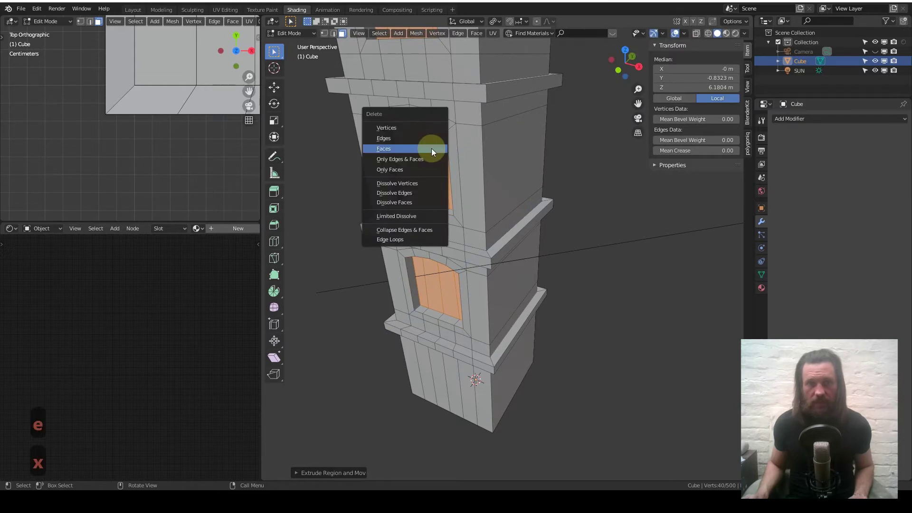
{"action": "left_click", "coordinate": [432, 149]}
- Select the face loop framing each of the four arched openings and extrude the frames outward about 0.06 m
{"action": "middle_click_drag", "start_coordinate": [447, 222], "coordinate": [480, 194]}
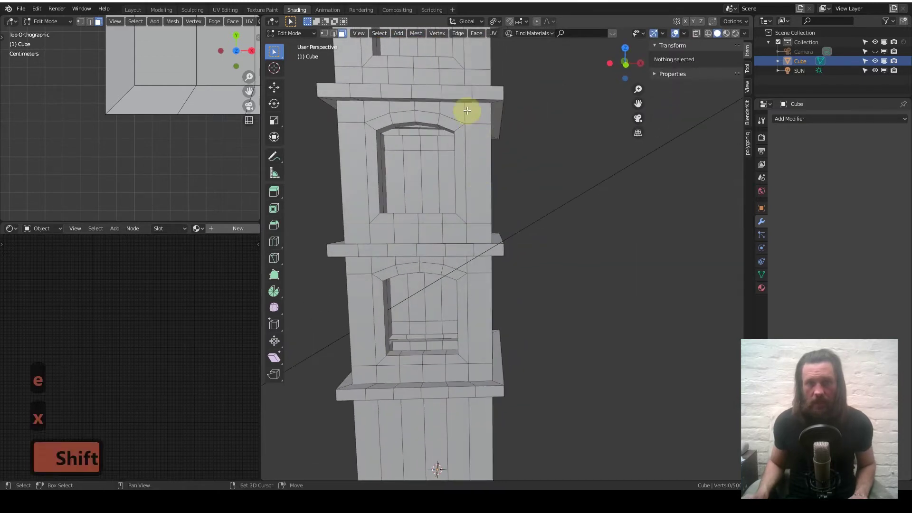
{"action": "scroll", "coordinate": [472, 230], "scroll_direction": "down", "scroll_amount": 2, "text": "shift"}
{"action": "key", "text": "KP_1"}
{"action": "scroll", "coordinate": [459, 154], "scroll_direction": "down", "scroll_amount": 3}
{"action": "scroll", "coordinate": [453, 230], "scroll_direction": "up", "scroll_amount": 2, "text": "shift"}
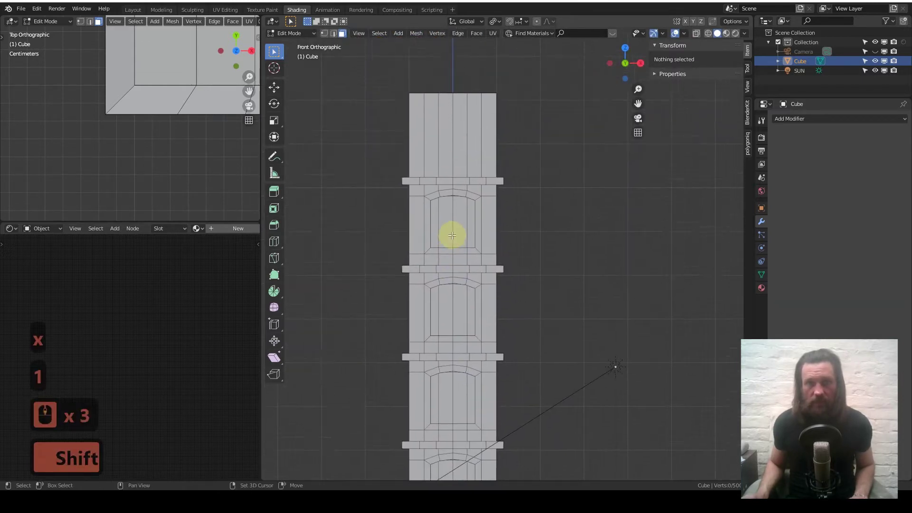
{"action": "scroll", "coordinate": [445, 183], "scroll_direction": "up", "scroll_amount": 5}
{"action": "middle_click_drag", "start_coordinate": [442, 155], "coordinate": [488, 108], "text": "shift"}
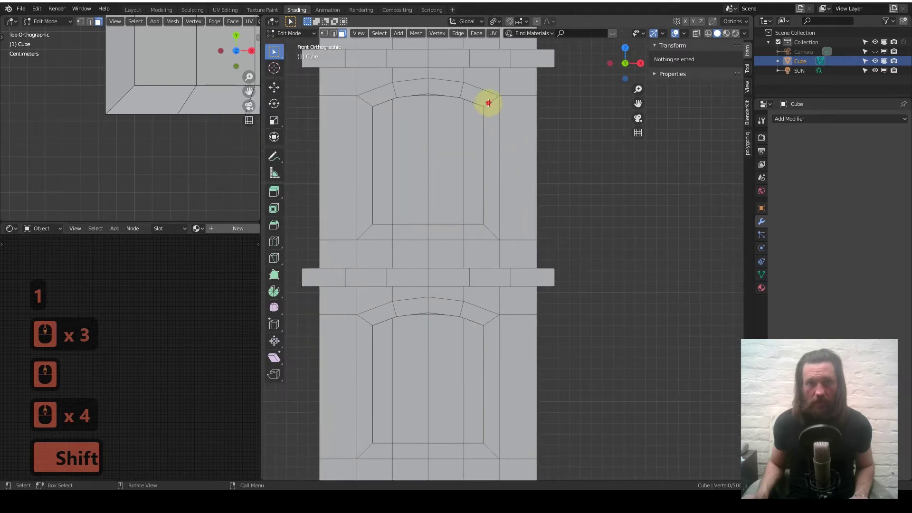
{"action": "left_click", "coordinate": [489, 102], "text": "alt"}
{"action": "middle_click_drag", "start_coordinate": [473, 356], "coordinate": [472, 204], "text": "shift"}
{"action": "left_click", "coordinate": [488, 171], "text": "alt+shift"}
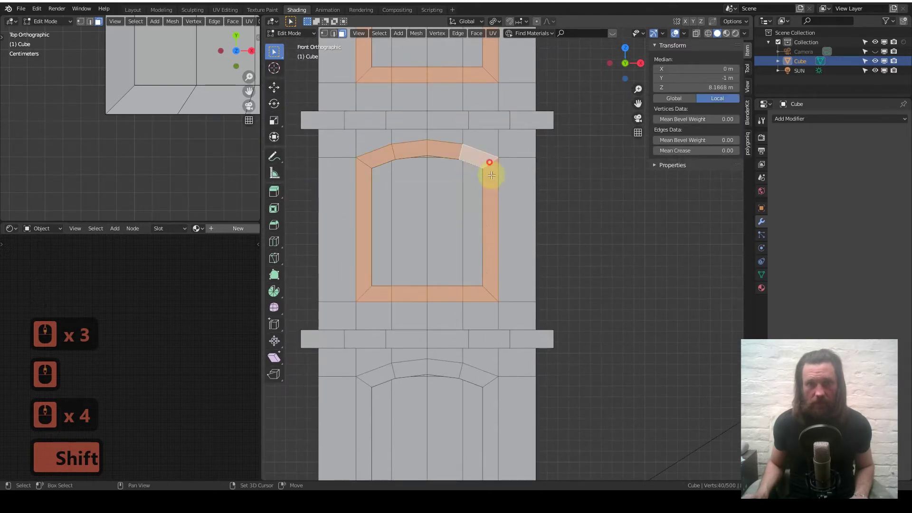
{"action": "scroll", "coordinate": [477, 268], "scroll_direction": "down", "scroll_amount": 4, "text": "shift"}
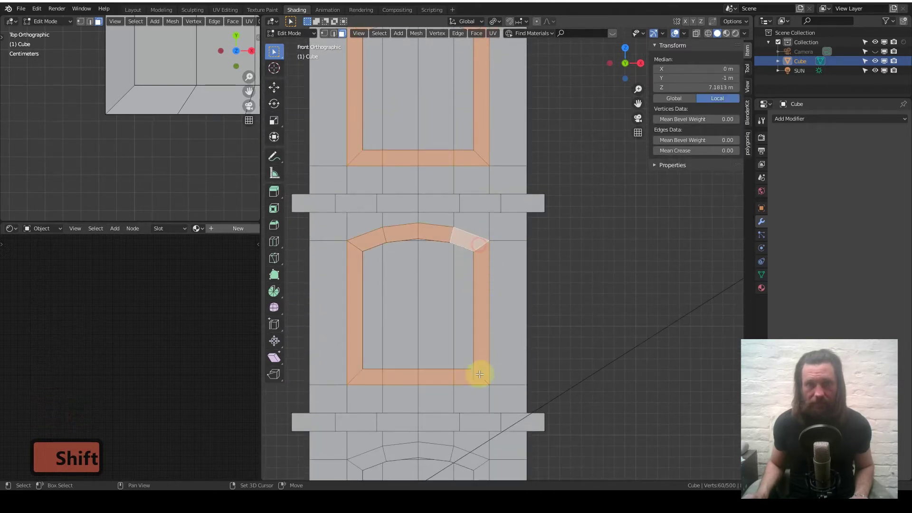
{"action": "scroll", "coordinate": [476, 327], "scroll_direction": "down", "scroll_amount": 4, "text": "shift"}
{"action": "left_click", "coordinate": [481, 319], "text": "alt+shift"}
{"action": "middle_click_drag", "start_coordinate": [481, 305], "coordinate": [452, 295]}
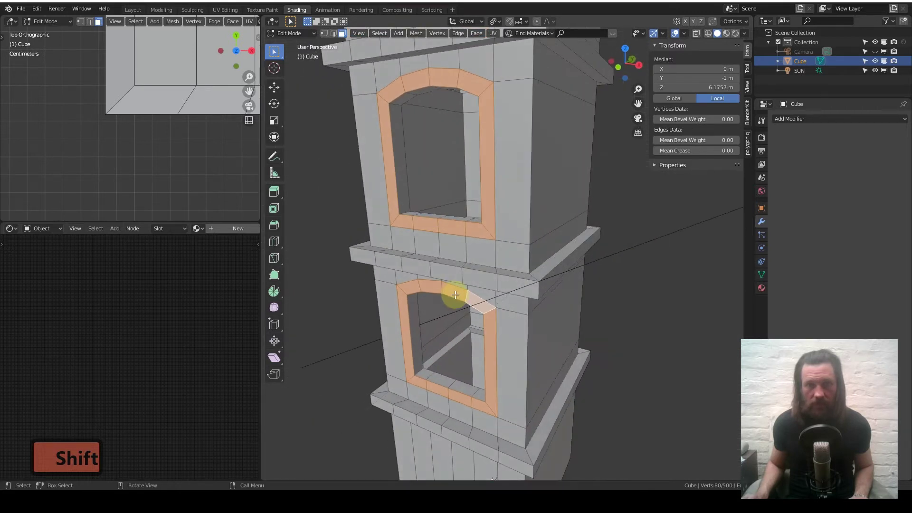
{"action": "key", "text": "e"}
{"action": "left_click", "coordinate": [475, 291]}
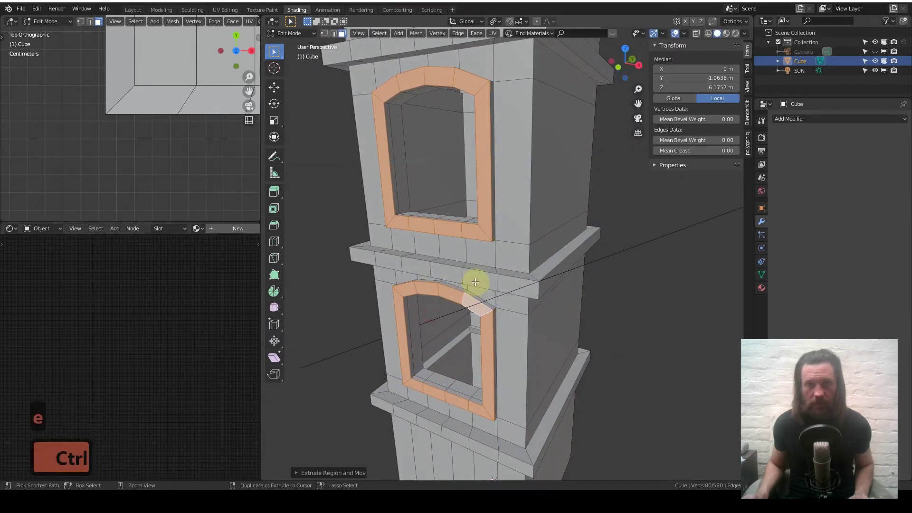
- Return the column to Object Mode and turn off the viewport's wireframe overlay
{"action": "left_click", "coordinate": [511, 218]}
{"action": "middle_click_drag", "start_coordinate": [511, 218], "coordinate": [701, 29]}
{"action": "key", "text": "KP_1"}
{"action": "key", "text": "Tab"}
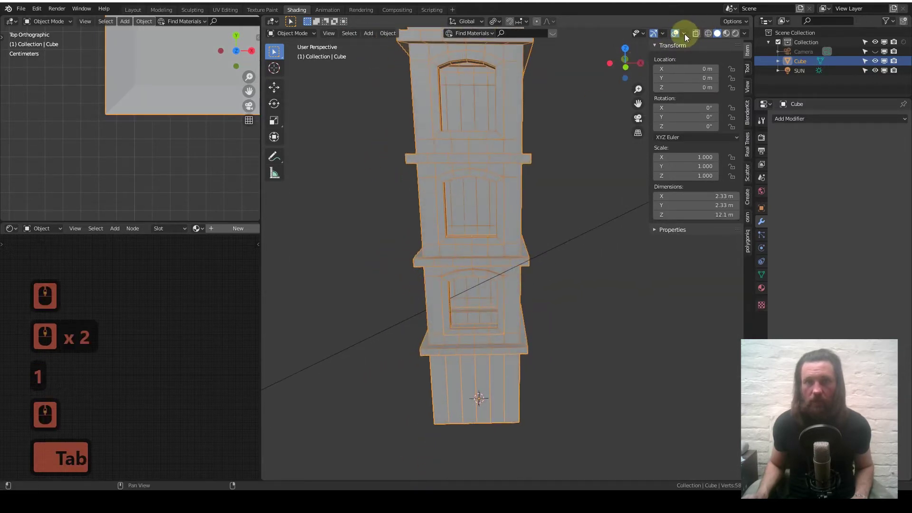
{"action": "left_click", "coordinate": [684, 33]}
{"action": "left_click", "coordinate": [627, 195]}
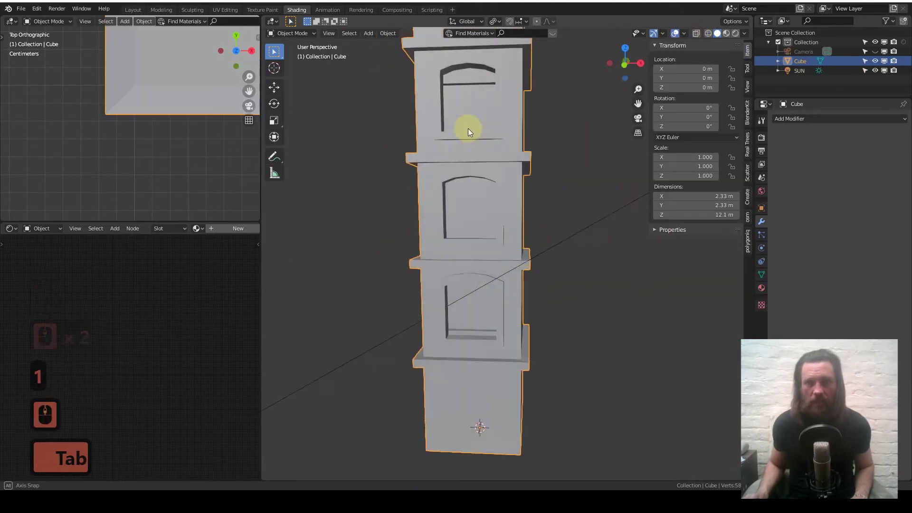
- Add a horizontal loop cut around the column's top section, just above the uppermost ledge at about 10.47 m height
{"action": "middle_click_drag", "start_coordinate": [468, 128], "coordinate": [447, 118]}
{"action": "middle_click_drag", "start_coordinate": [480, 215], "coordinate": [461, 226]}
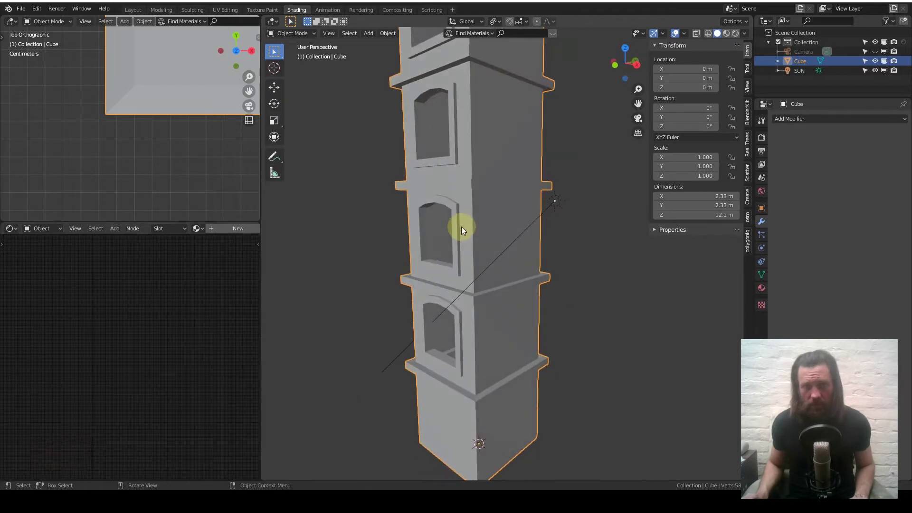
{"action": "middle_click_drag", "start_coordinate": [479, 184], "coordinate": [464, 203], "text": "shift"}
{"action": "key", "text": "Tab"}
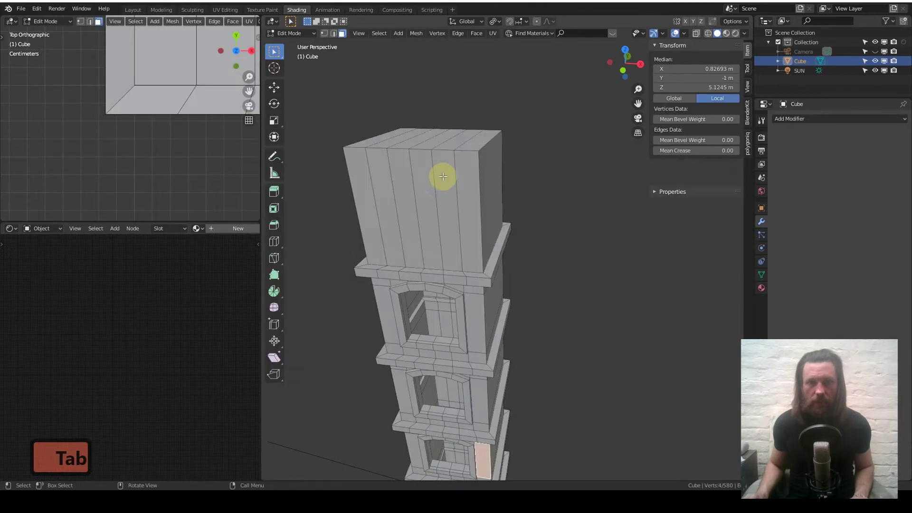
{"action": "scroll", "coordinate": [439, 180], "scroll_direction": "up", "scroll_amount": 3}
{"action": "key", "text": "ctrl+r"}
{"action": "left_click", "coordinate": [386, 241]}
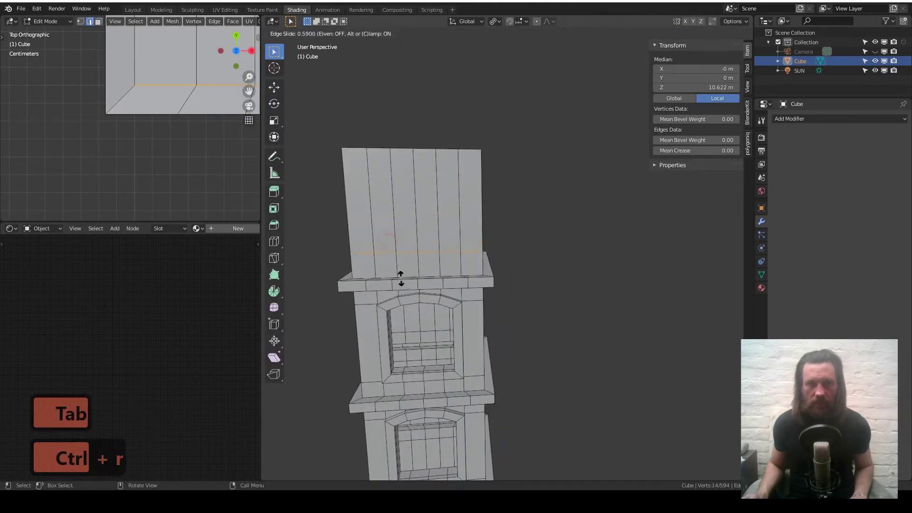
{"action": "left_click", "coordinate": [401, 285]}
{"action": "middle_click_drag", "start_coordinate": [401, 291], "coordinate": [383, 159]}
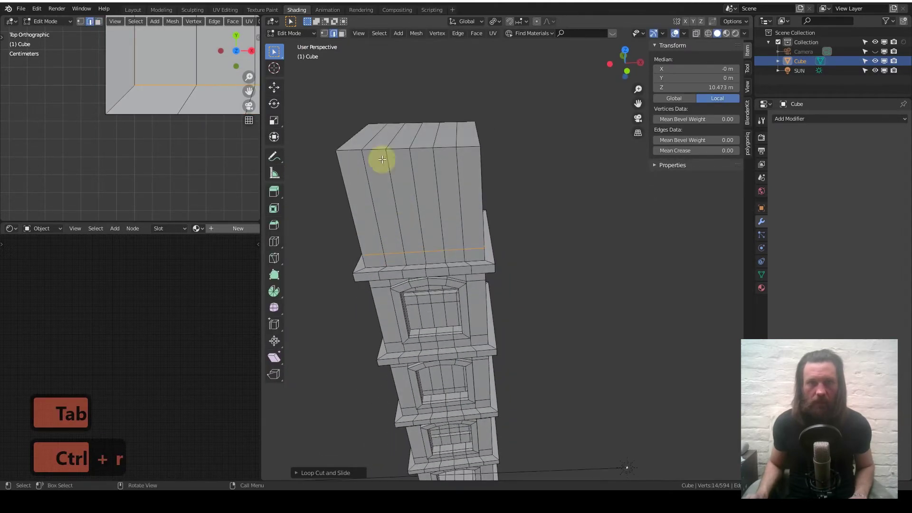
- Select the column's top vertices, scale them to about 0.14 to form a tapered roof, and return to Object Mode
{"action": "left_click", "coordinate": [323, 34]}
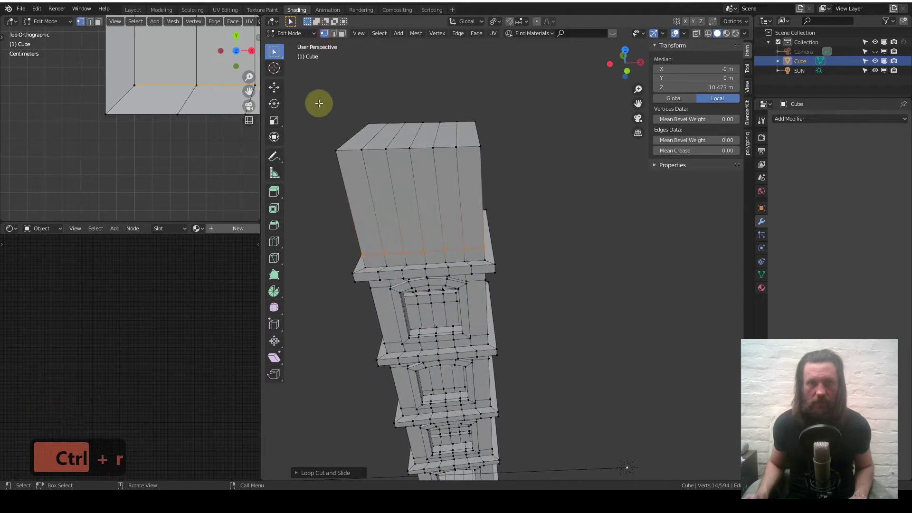
{"action": "left_click_drag", "start_coordinate": [318, 101], "coordinate": [508, 160]}
{"action": "key", "text": "s"}
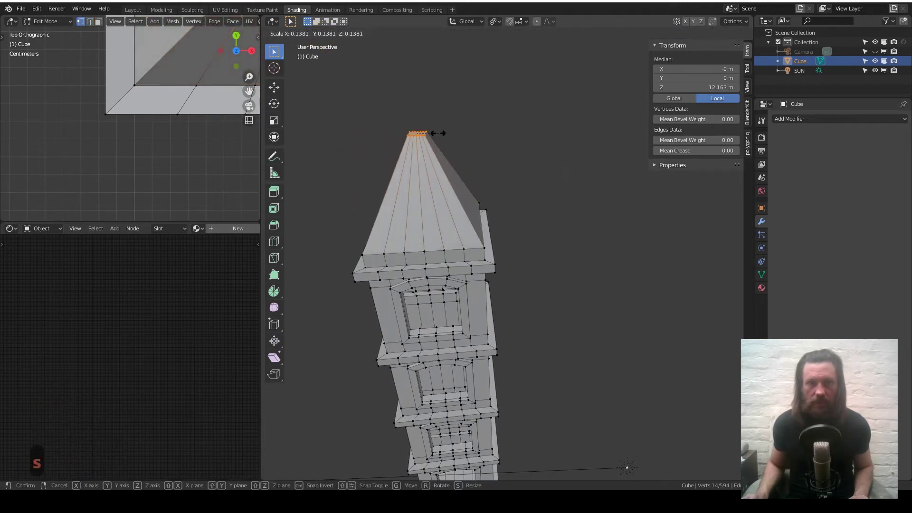
{"action": "left_click", "coordinate": [438, 134]}
{"action": "middle_click_drag", "start_coordinate": [425, 200], "coordinate": [491, 189]}
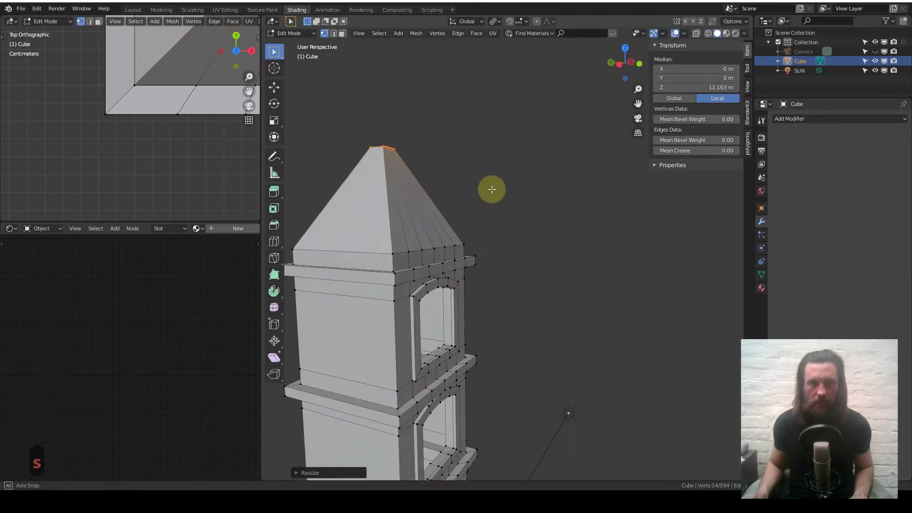
{"action": "key", "text": "Tab"}
- Add a cube in the front view, move it beside the column and scale it down to about 0.34 m
{"action": "middle_click_drag", "start_coordinate": [423, 207], "coordinate": [350, 209]}
{"action": "scroll", "coordinate": [380, 267], "scroll_direction": "down", "scroll_amount": 3}
{"action": "middle_click_drag", "start_coordinate": [414, 328], "coordinate": [454, 242], "text": "shift"}
{"action": "key", "text": "KP_1"}
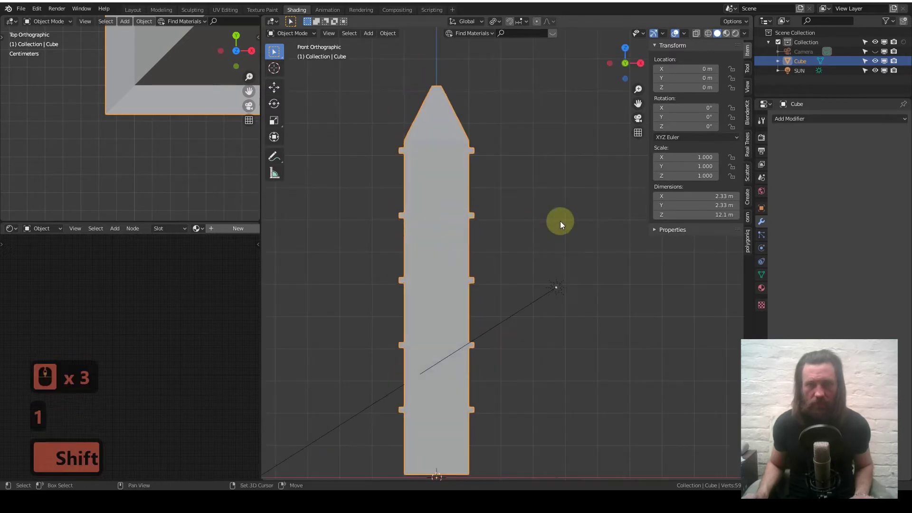
{"action": "key", "text": "shift+a"}
{"action": "mouse_move", "coordinate": [554, 201]}
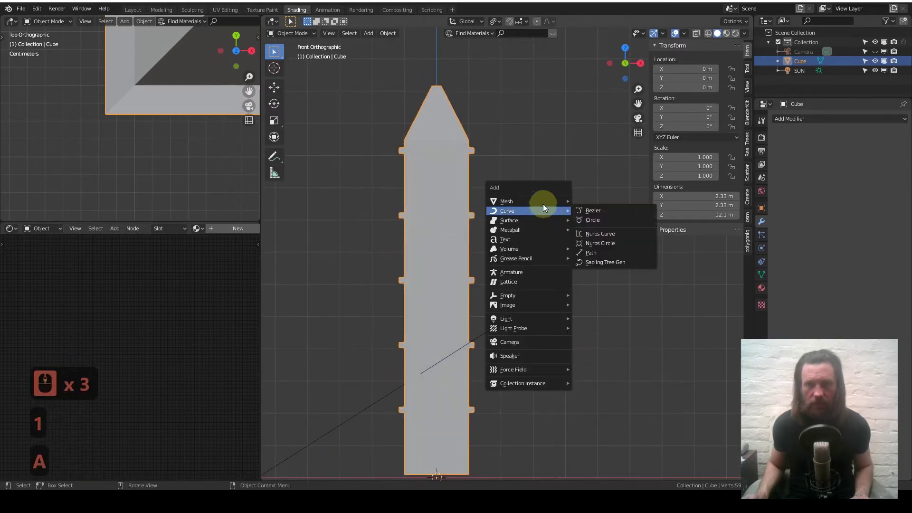
{"action": "left_click", "coordinate": [598, 212]}
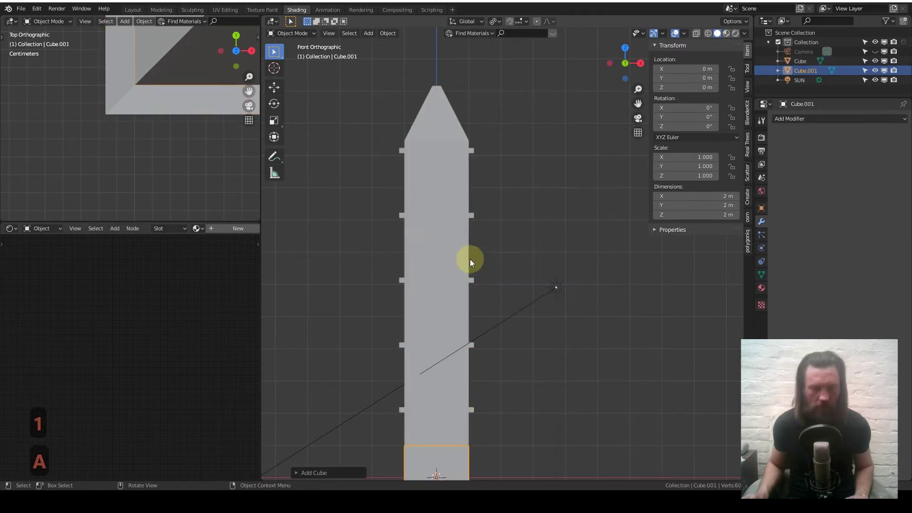
{"action": "key", "text": "g"}
{"action": "left_click", "coordinate": [574, 94]}
{"action": "key", "text": "s"}
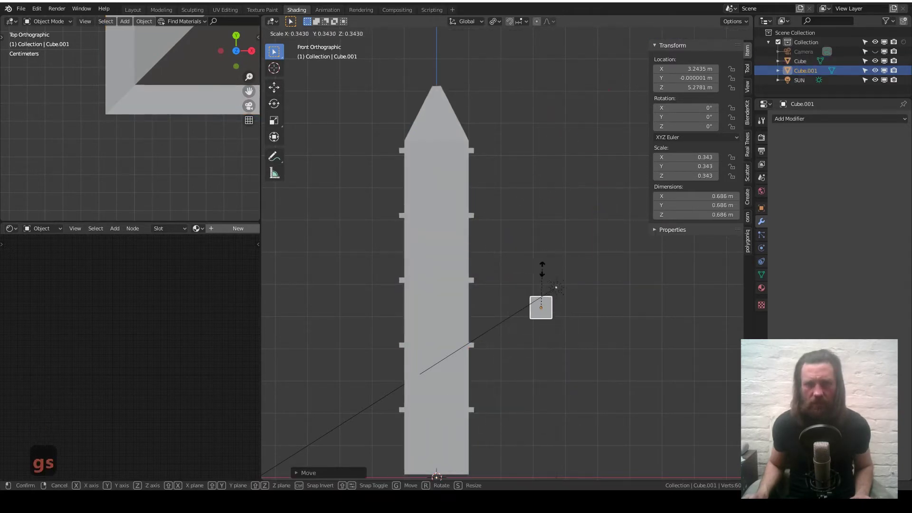
{"action": "left_click", "coordinate": [542, 288]}
- Move the small cube near the top storey's front-left corner and bring it forward along Y to about -1.16 m
{"action": "key", "text": "g"}
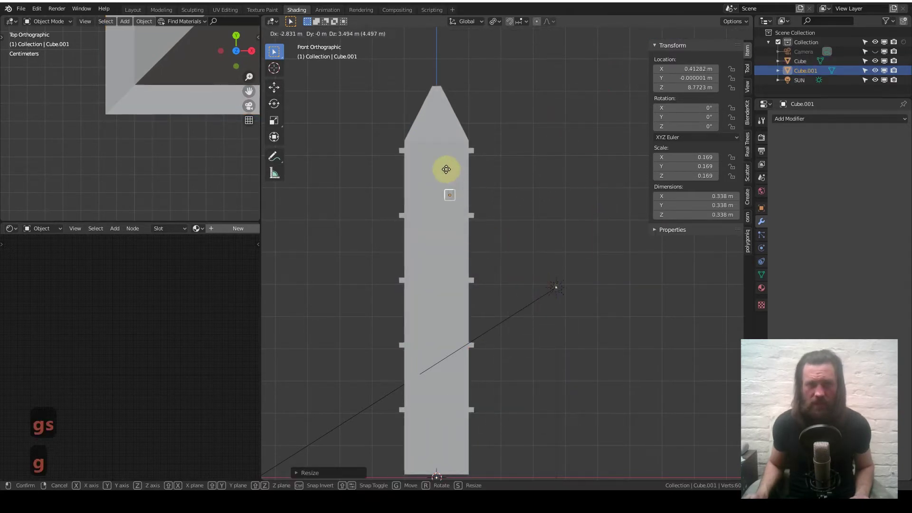
{"action": "left_click", "coordinate": [415, 143]}
{"action": "middle_click_drag", "start_coordinate": [430, 175], "coordinate": [464, 173]}
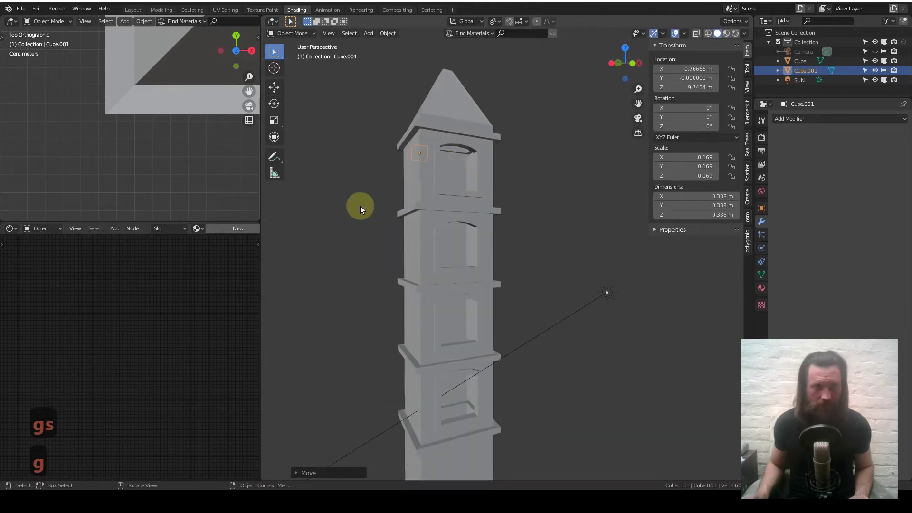
{"action": "middle_click_drag", "start_coordinate": [180, 124], "coordinate": [163, 152], "text": "shift"}
{"action": "scroll", "coordinate": [164, 147], "scroll_direction": "up", "scroll_amount": 2}
{"action": "key", "text": "g"}
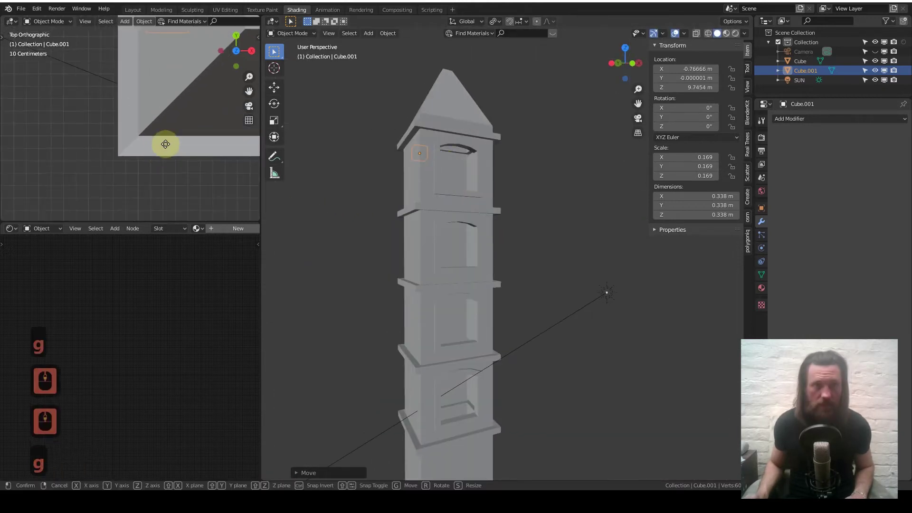
{"action": "key", "text": "y"}
{"action": "left_click", "coordinate": [200, 95]}
- Raise the small cube to about 9.99 m beneath the top ledge and push it back along Y to about -0.93 m
{"action": "scroll", "coordinate": [422, 129], "scroll_direction": "up", "scroll_amount": 2}
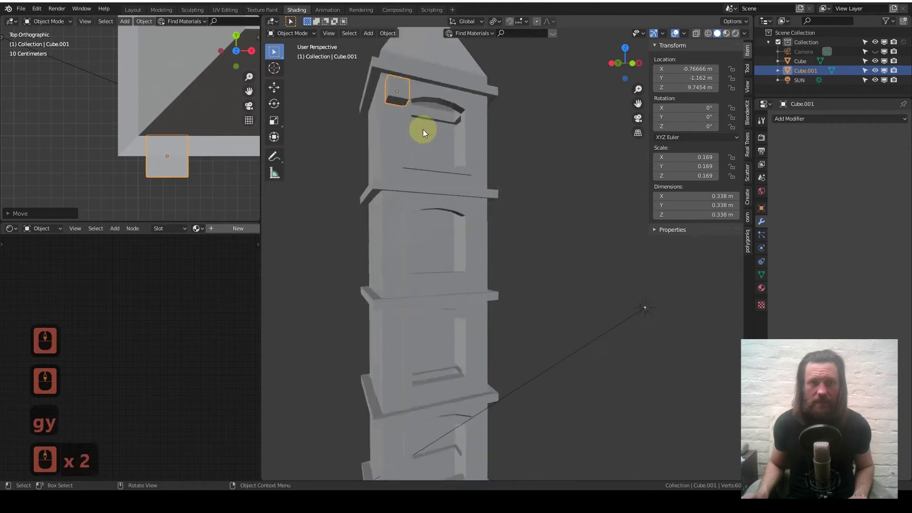
{"action": "middle_click_drag", "start_coordinate": [422, 129], "coordinate": [466, 214], "text": "shift"}
{"action": "scroll", "coordinate": [432, 214], "scroll_direction": "up", "scroll_amount": 3}
{"action": "key", "text": "g"}
{"action": "key", "text": "z"}
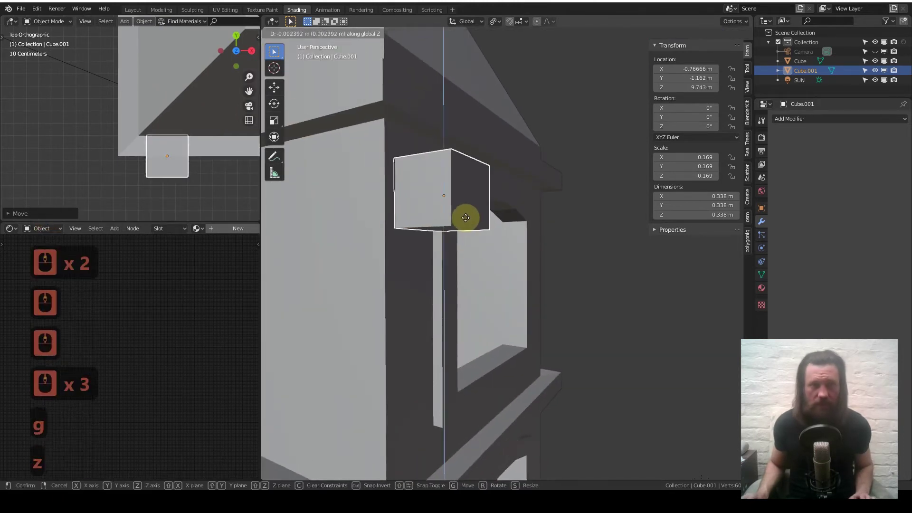
{"action": "left_click", "coordinate": [230, 141]}
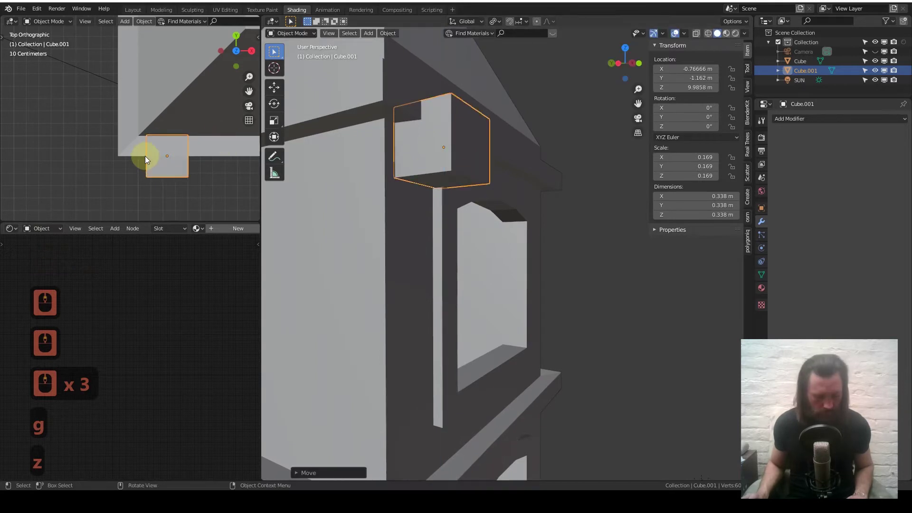
{"action": "key", "text": "g"}
{"action": "key", "text": "y"}
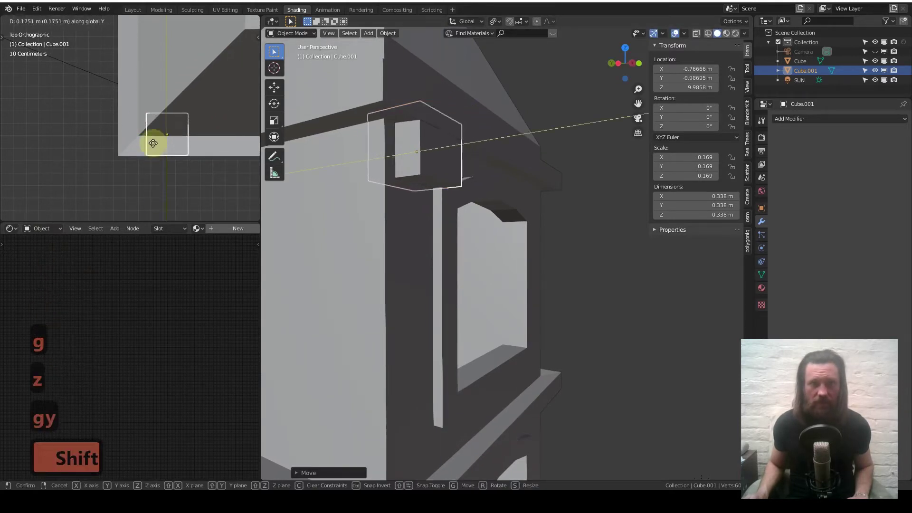
{"action": "left_click", "coordinate": [159, 77]}
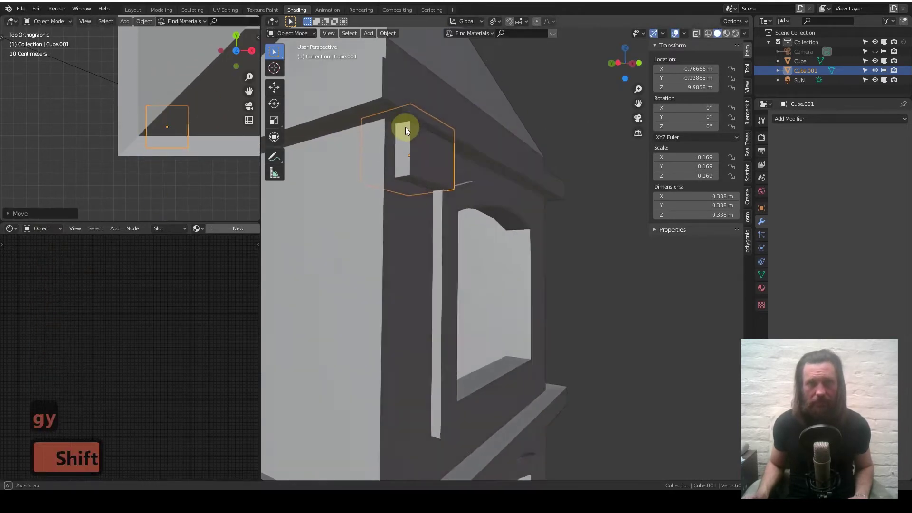
- Scale the small cube down to about 0.21 m and move it forward along Y to about -1.01 m
{"action": "scroll", "coordinate": [469, 218], "scroll_direction": "down", "scroll_amount": 5}
{"action": "key", "text": "s"}
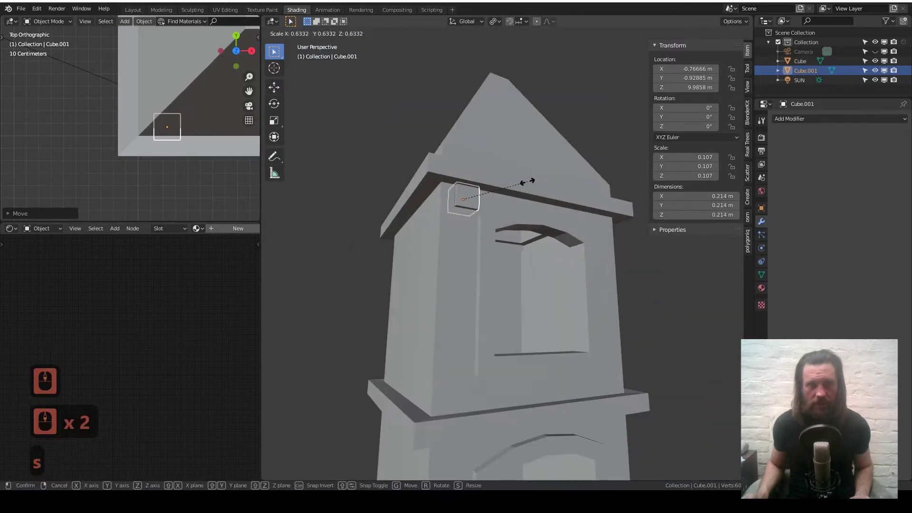
{"action": "left_click", "coordinate": [525, 182]}
{"action": "key", "text": "g"}
{"action": "key", "text": "y"}
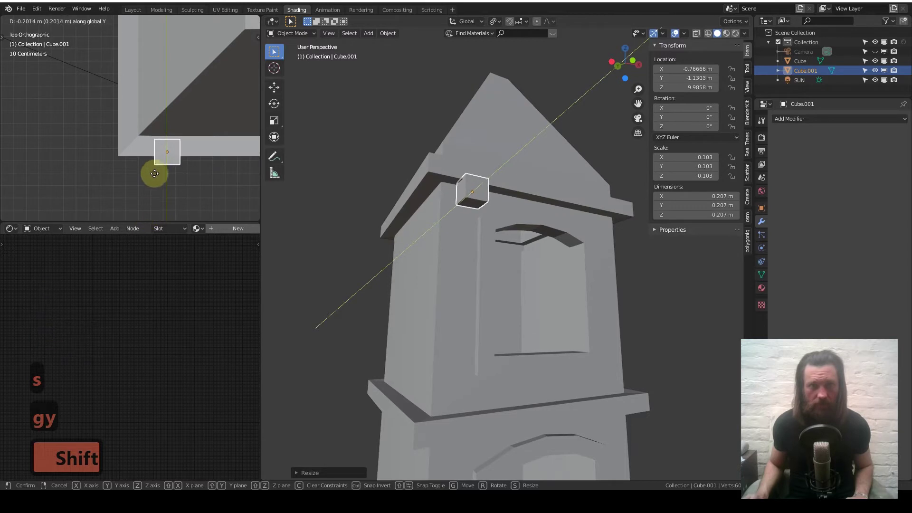
{"action": "left_click", "coordinate": [168, 28]}
- Turn on the wireframe overlay in the front view and slide the small cube along X to about -0.82 m
{"action": "key", "text": "KP_1"}
{"action": "middle_click_drag", "start_coordinate": [469, 187], "coordinate": [374, 169], "text": "shift"}
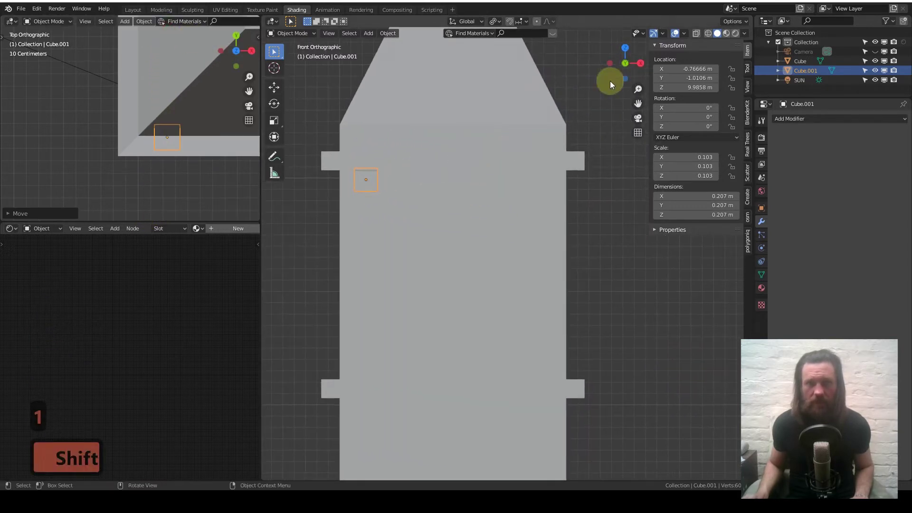
{"action": "left_click", "coordinate": [684, 34]}
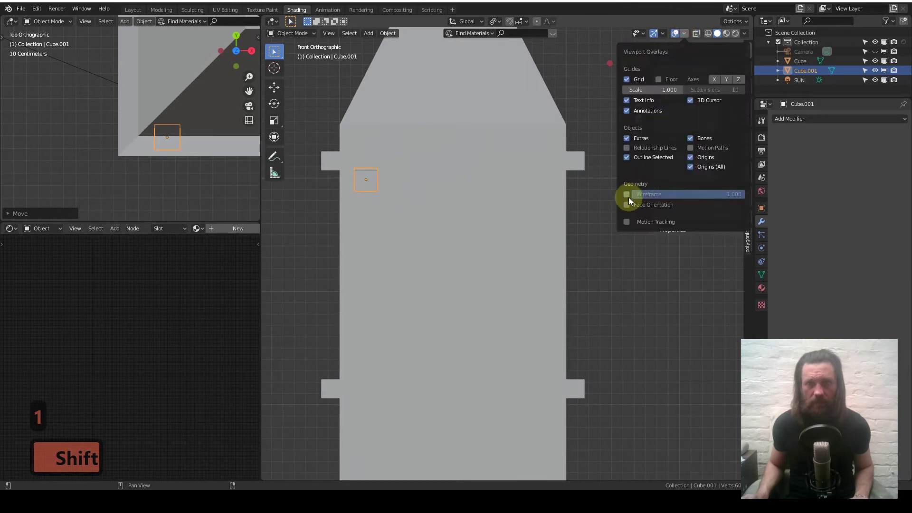
{"action": "left_click", "coordinate": [628, 195]}
{"action": "key", "text": "g"}
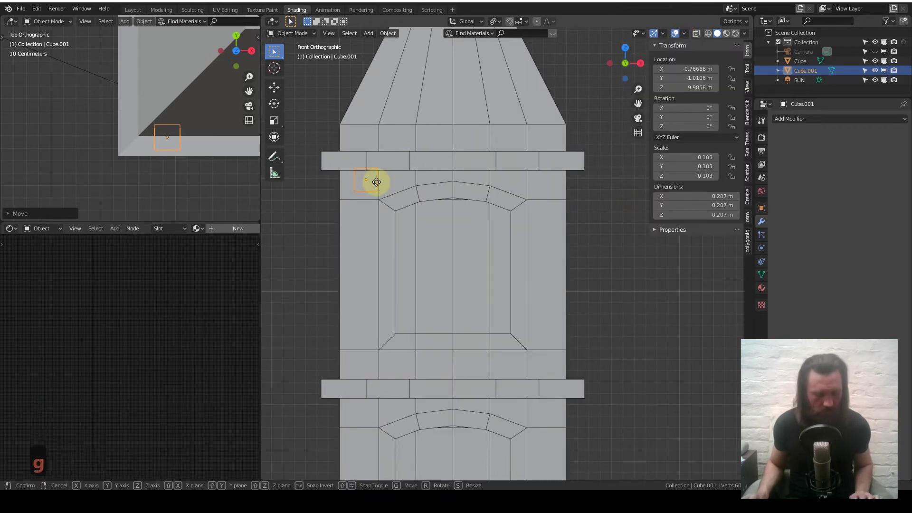
{"action": "key", "text": "x"}
{"action": "left_click", "coordinate": [321, 180]}
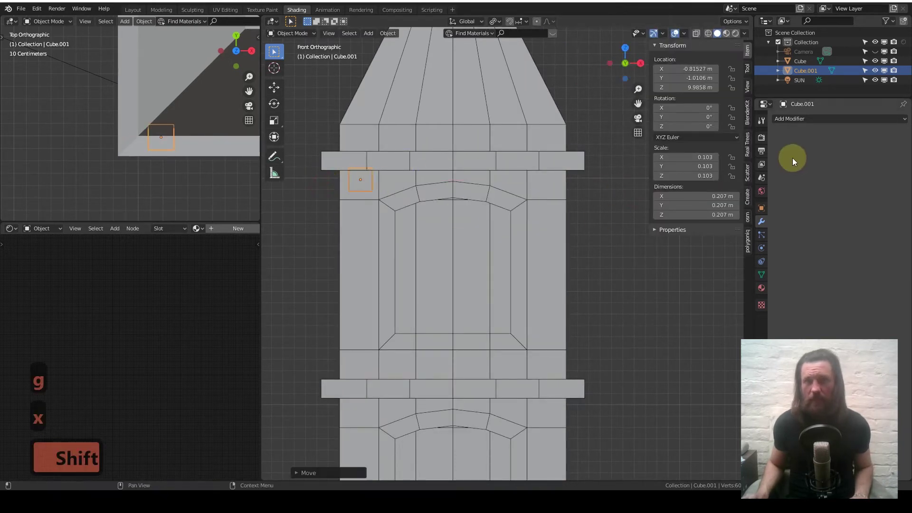
- Add an Array modifier to the small cube with a count of 8
{"action": "left_click", "coordinate": [809, 119]}
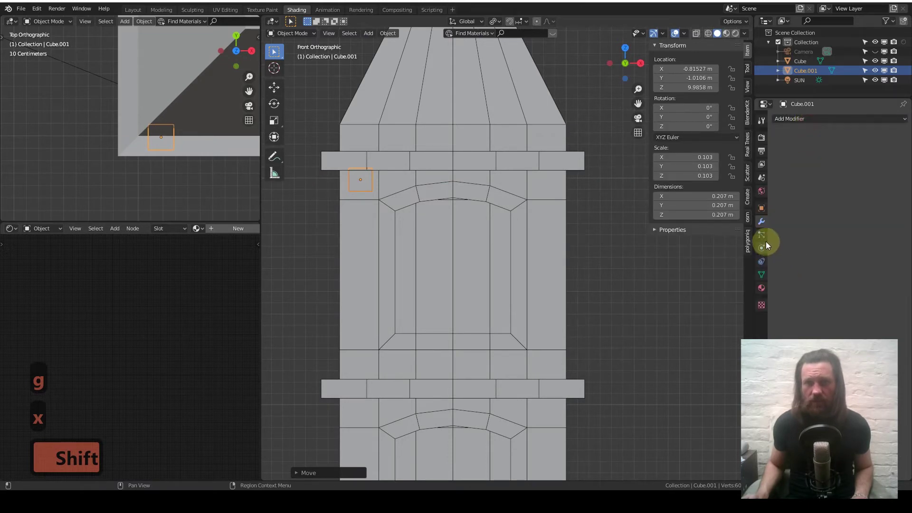
{"action": "left_click", "coordinate": [809, 119]}
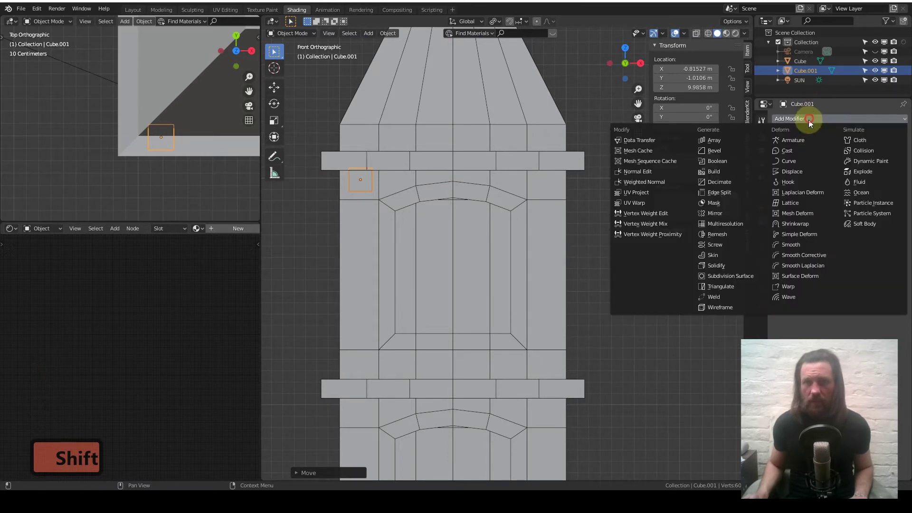
{"action": "left_click", "coordinate": [734, 140]}
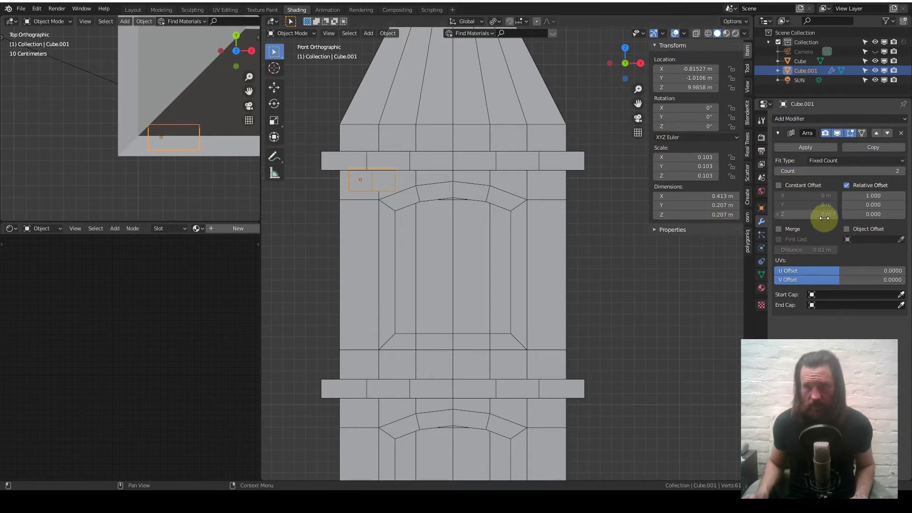
{"action": "left_click", "coordinate": [875, 172]}
{"action": "type", "text": "8"}
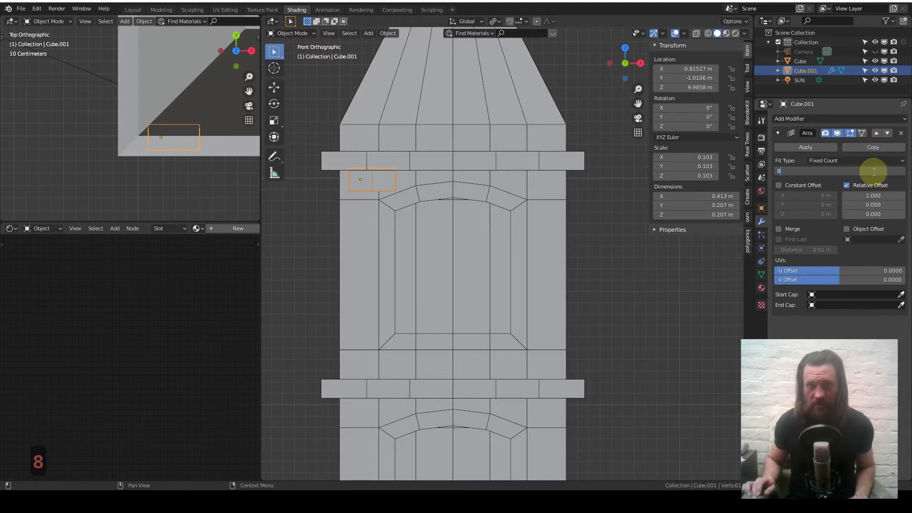
{"action": "key", "text": "Return"}
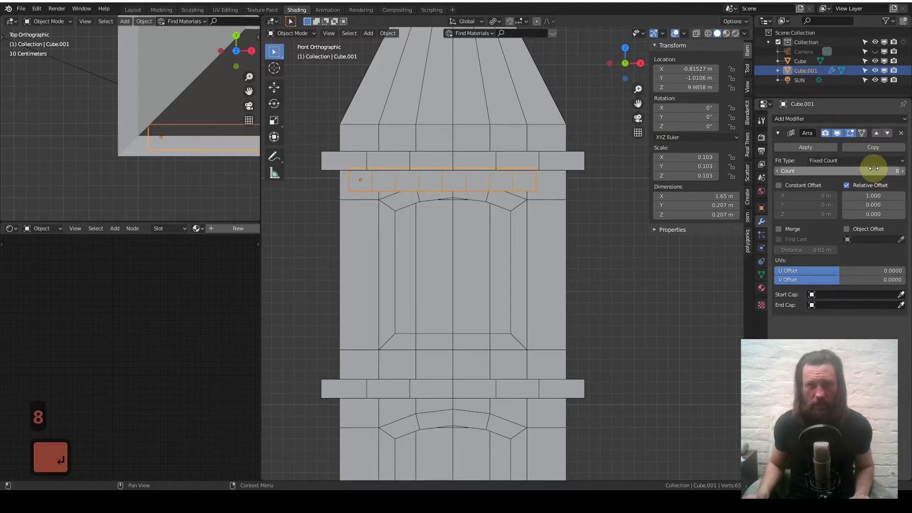
- Scale the arrayed blocks down to about 0.11 m, shift them up against the ledge's front-left end and set the relative X offset to 2.26
{"action": "key", "text": "s"}
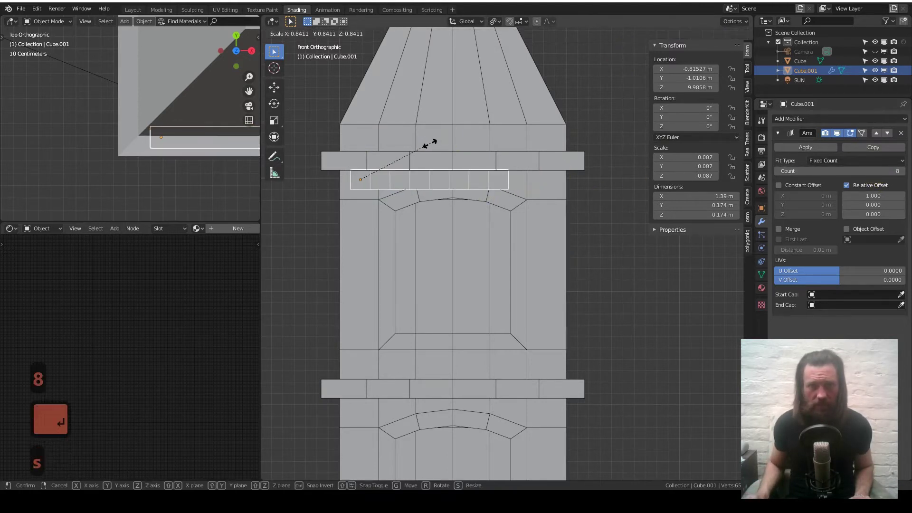
{"action": "key", "text": "Return"}
{"action": "key", "text": "g"}
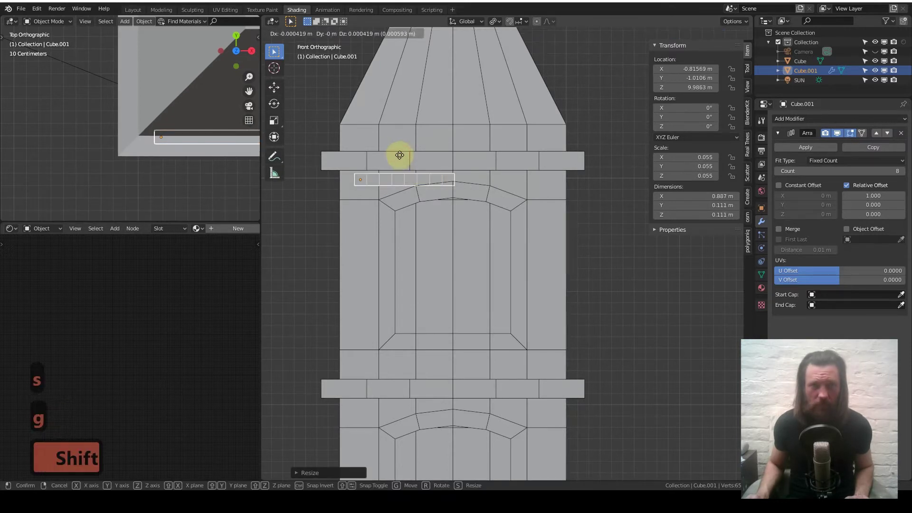
{"action": "left_click", "coordinate": [323, 93]}
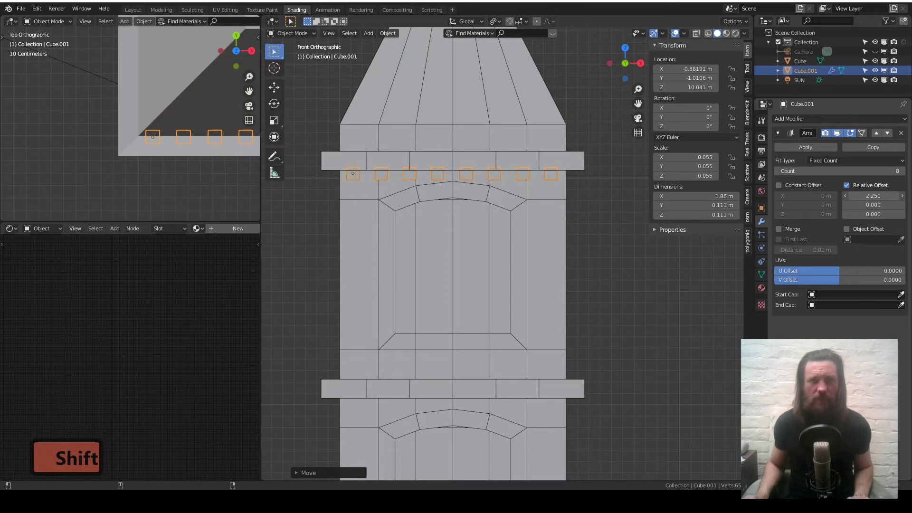
- Try to place a linked duplicate of the single front block row beneath the second ledge
{"action": "middle_click_drag", "start_coordinate": [626, 220], "coordinate": [567, 190]}
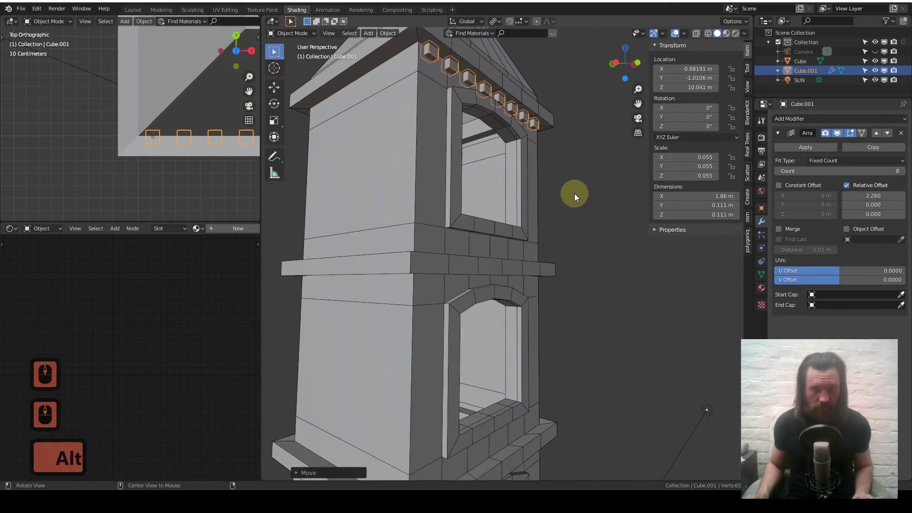
{"action": "key", "text": "alt+d"}
{"action": "key", "text": "z"}
{"action": "key", "text": "shift"}
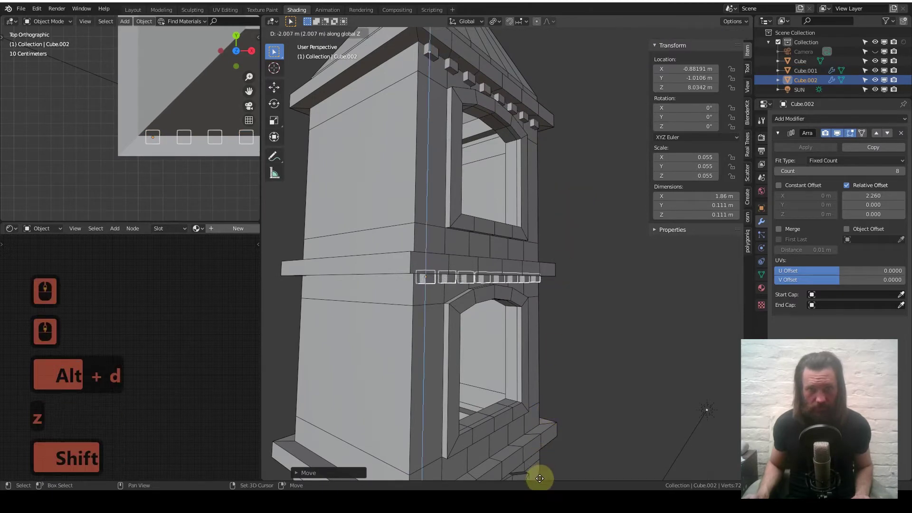
{"action": "key", "text": "ctrl+z"}
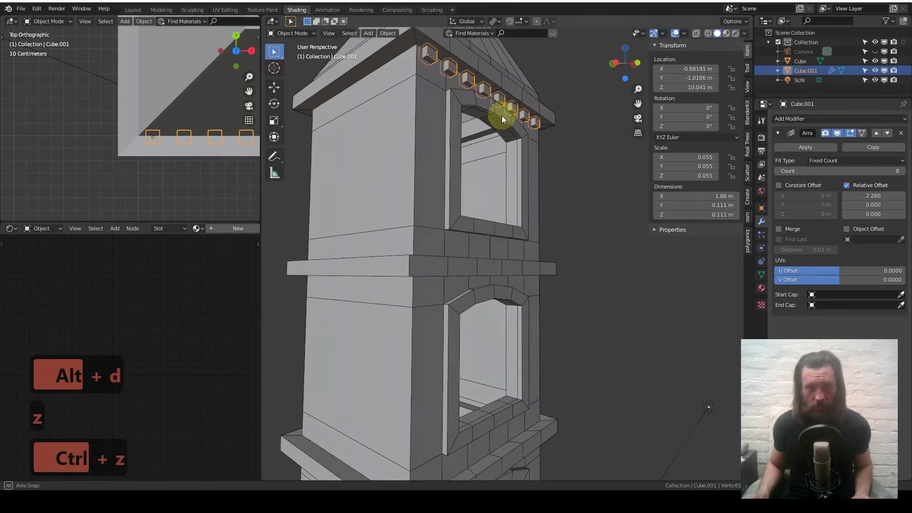
- Try to rotate a linked duplicate of the front block row about its own origin in top view
{"action": "middle_click_drag", "start_coordinate": [502, 116], "coordinate": [485, 121], "text": "shift"}
{"action": "key", "text": "KP_7"}
{"action": "scroll", "coordinate": [484, 141], "scroll_direction": "down", "scroll_amount": 1}
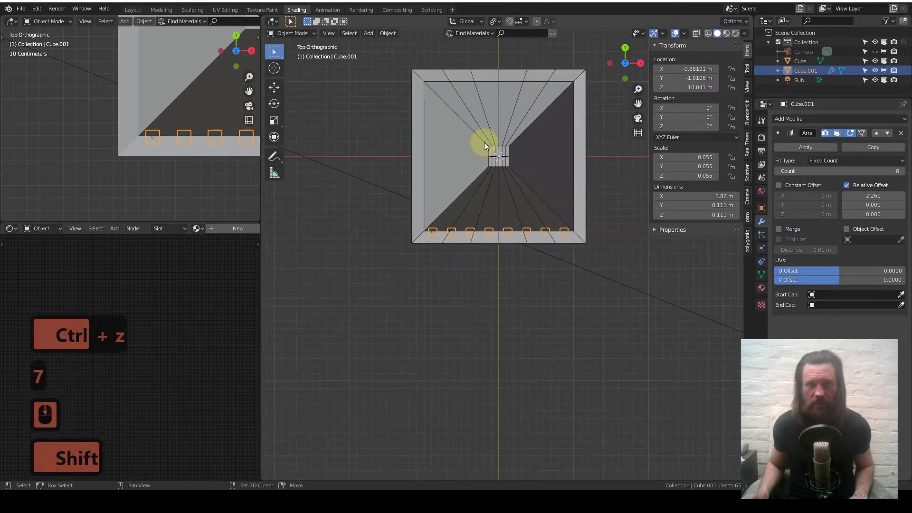
{"action": "scroll", "coordinate": [484, 190], "scroll_direction": "up", "scroll_amount": 3}
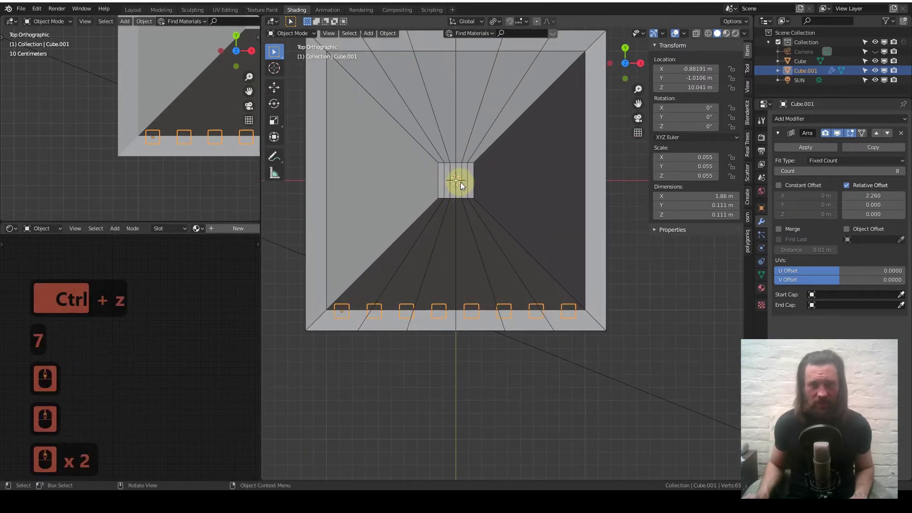
{"action": "scroll", "coordinate": [478, 202], "scroll_direction": "down", "scroll_amount": 2}
{"action": "middle_click_drag", "start_coordinate": [489, 219], "coordinate": [509, 201], "text": "shift"}
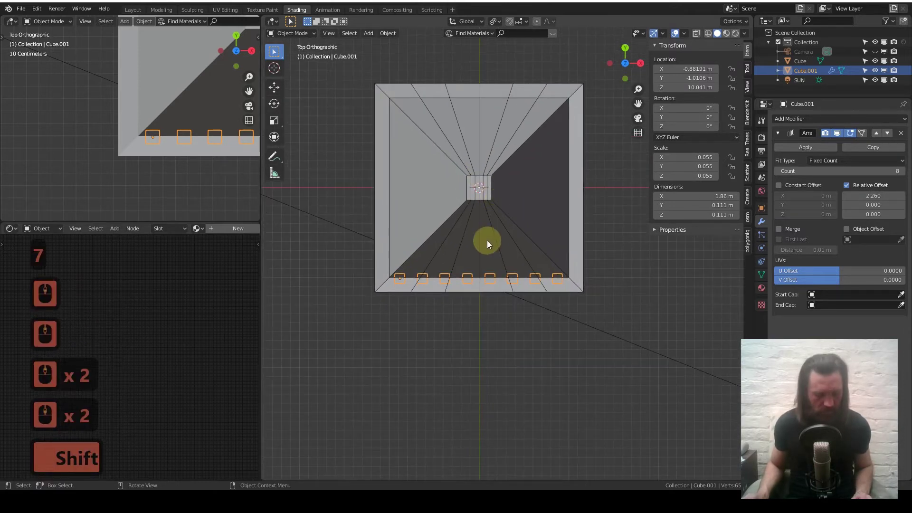
{"action": "key", "text": "alt+d"}
{"action": "key", "text": "r"}
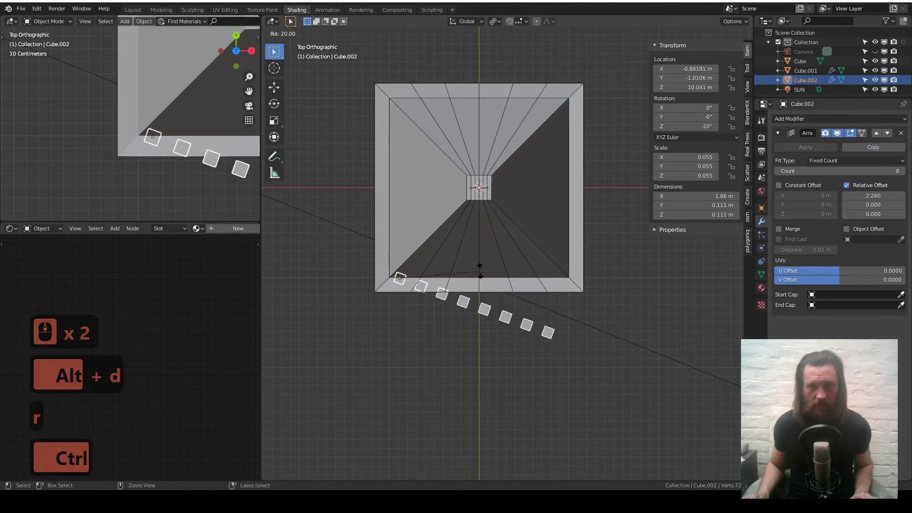
{"action": "left_click", "coordinate": [492, 264]}
{"action": "key", "text": "ctrl+z"}
- Set the pivot point to the 3D cursor and add a linked duplicate of the block row with a Z rotation of -90°
{"action": "key", "text": "period"}
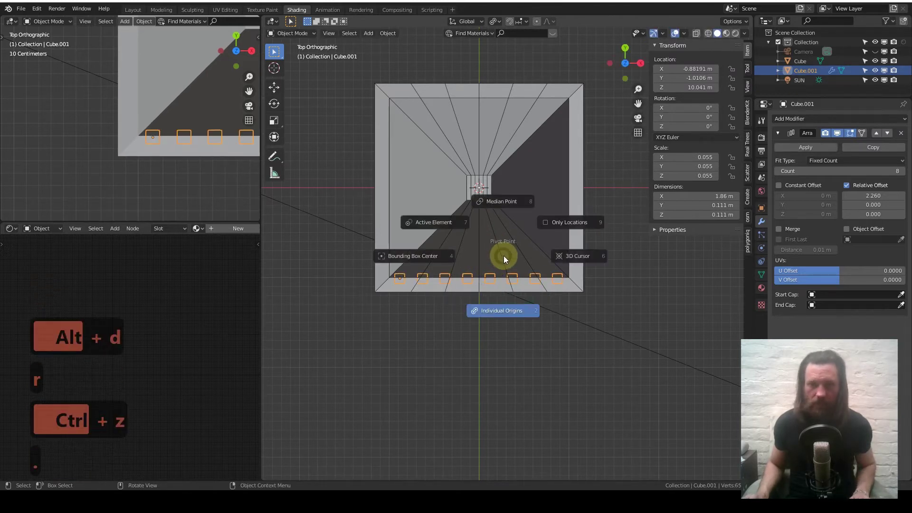
{"action": "left_click", "coordinate": [580, 255]}
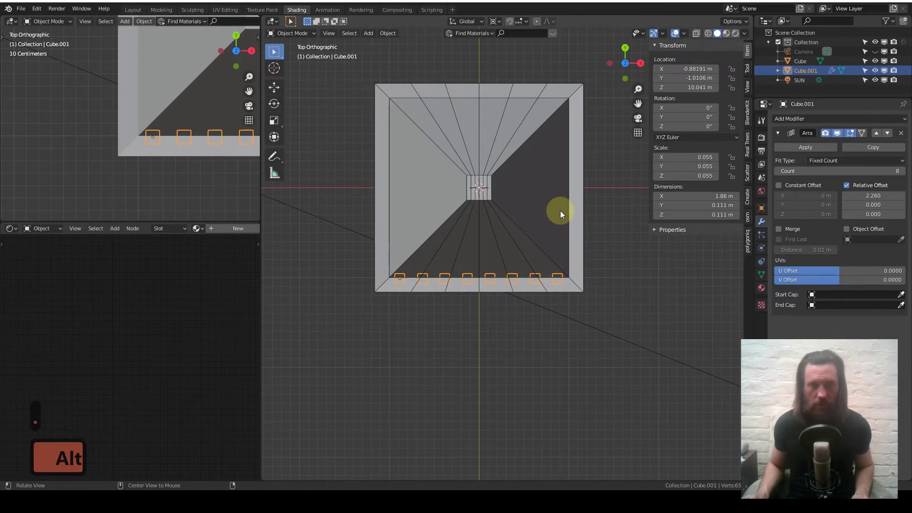
{"action": "key", "text": "alt+d"}
{"action": "key", "text": "r"}
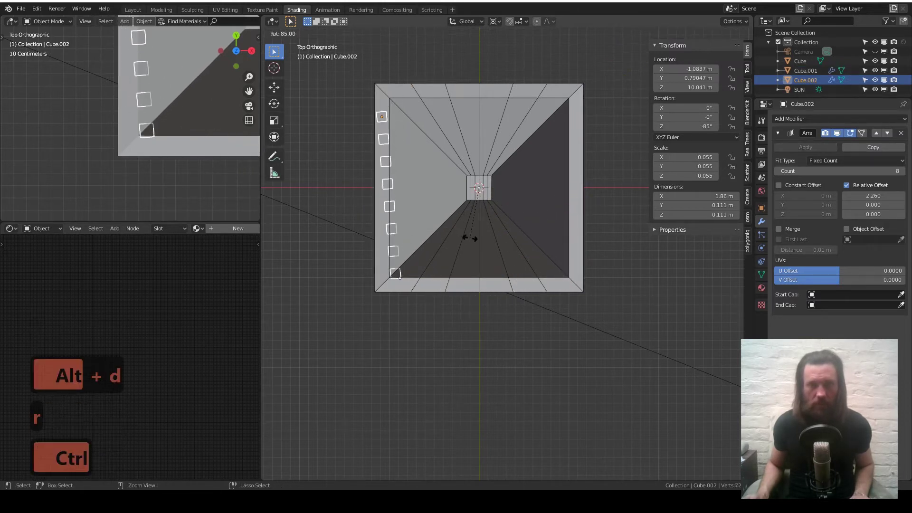
{"action": "left_click", "coordinate": [478, 227]}
- Add linked duplicates of the block row along the two remaining sides, rotating each another 90° around the 3D cursor
{"action": "key", "text": "alt+d"}
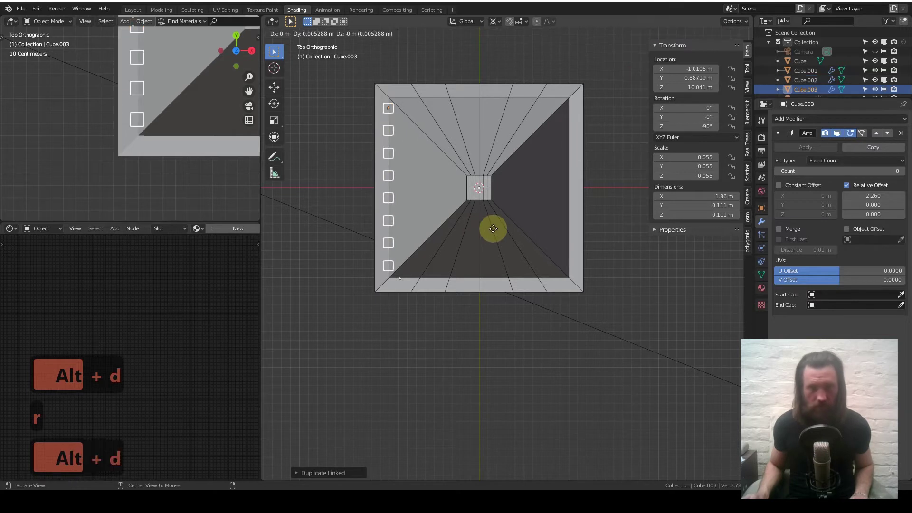
{"action": "key", "text": "r"}
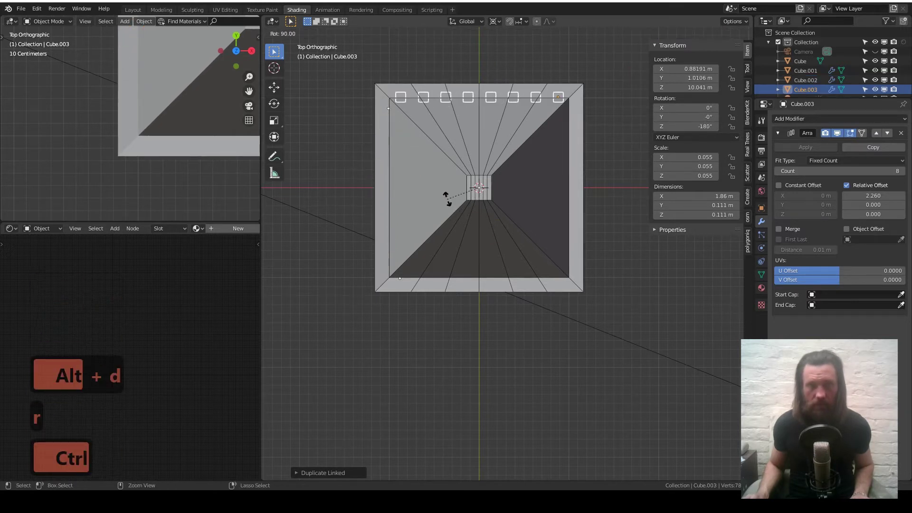
{"action": "left_click", "coordinate": [468, 203]}
{"action": "key", "text": "alt+d"}
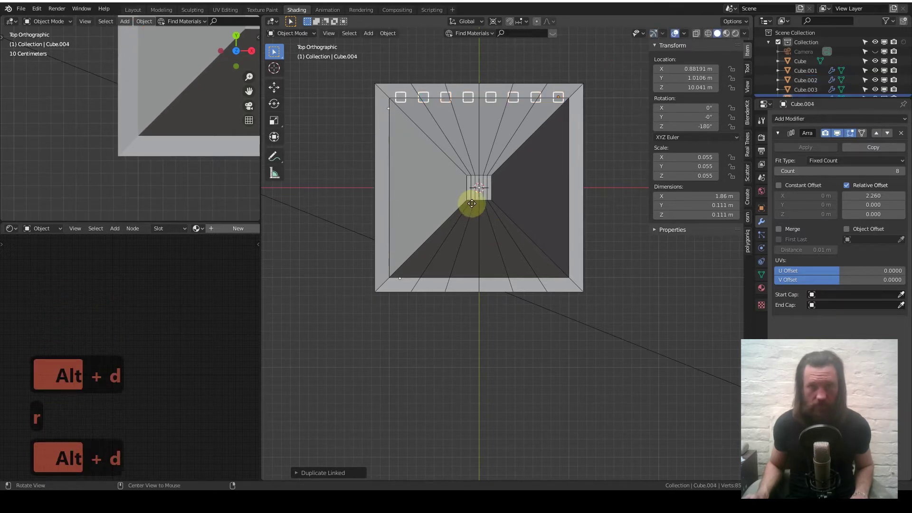
{"action": "key", "text": "r"}
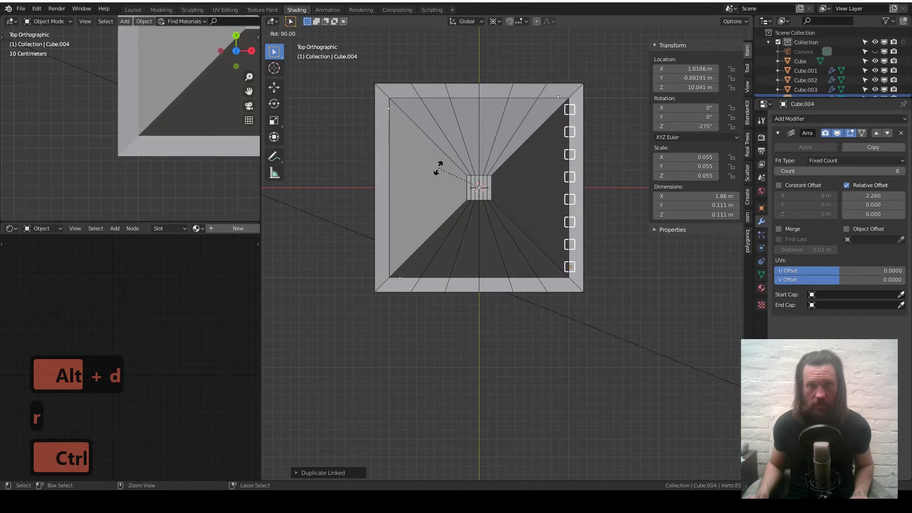
{"action": "left_click", "coordinate": [438, 169]}
- Select only the four block rows under the top ledge and place linked duplicates beneath the second ledge, at Z about 8.06 m
{"action": "middle_click_drag", "start_coordinate": [463, 226], "coordinate": [474, 250]}
{"action": "middle_click_drag", "start_coordinate": [470, 307], "coordinate": [415, 193], "text": "shift"}
{"action": "left_click_drag", "start_coordinate": [371, 181], "coordinate": [577, 250]}
{"action": "left_click_drag", "start_coordinate": [422, 107], "coordinate": [542, 151], "text": "ctrl"}
{"action": "middle_click_drag", "start_coordinate": [475, 289], "coordinate": [513, 256]}
{"action": "key", "text": "alt+d"}
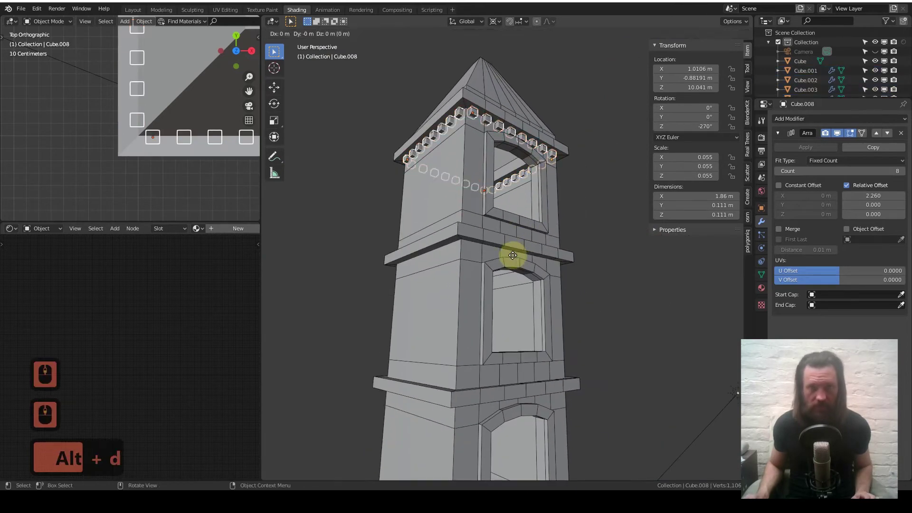
{"action": "key", "text": "z"}
{"action": "key", "text": "shift"}
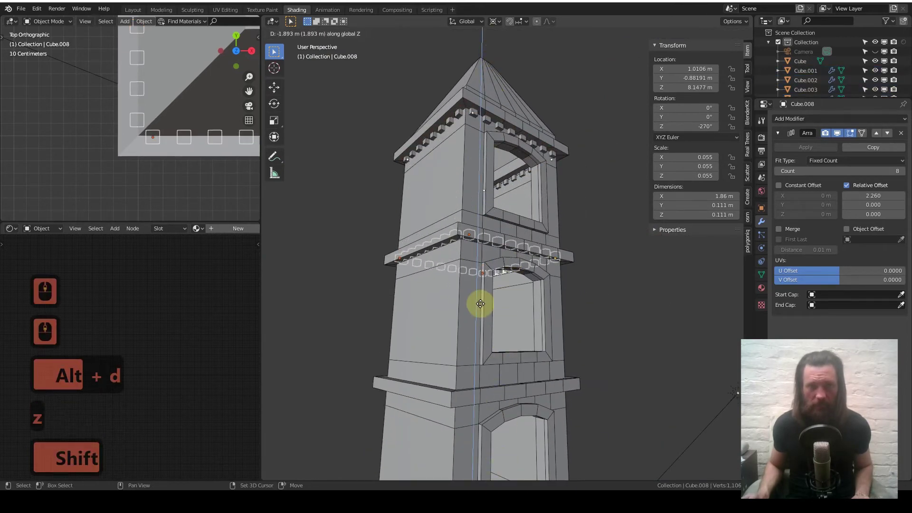
{"action": "left_click", "coordinate": [470, 449]}
- Place linked duplicates of the four block rows straight down along Z, beneath the third ledge from the top
{"action": "middle_click_drag", "start_coordinate": [452, 387], "coordinate": [466, 245], "text": "shift"}
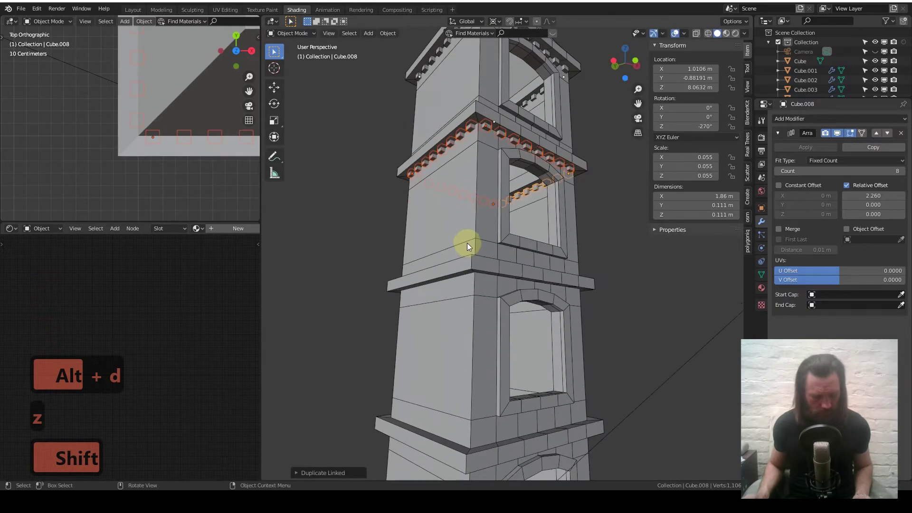
{"action": "key", "text": "alt+d"}
{"action": "key", "text": "z"}
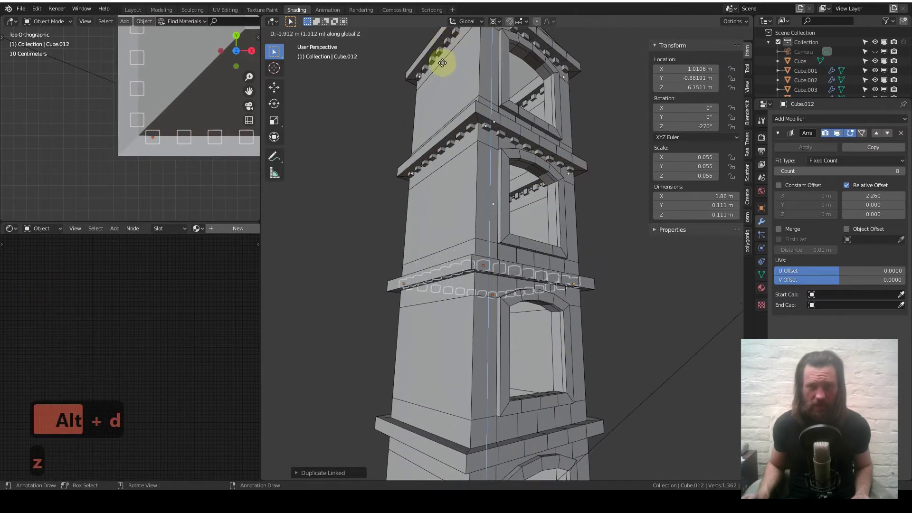
{"action": "key", "text": "shift"}
{"action": "left_click", "coordinate": [423, 207]}
- Add another linked set of the four block rows along Z, beneath the fourth ledge from the top
{"action": "middle_click_drag", "start_coordinate": [415, 209], "coordinate": [438, 174], "text": "shift"}
{"action": "key", "text": "alt+d"}
{"action": "key", "text": "z"}
{"action": "key", "text": "shift"}
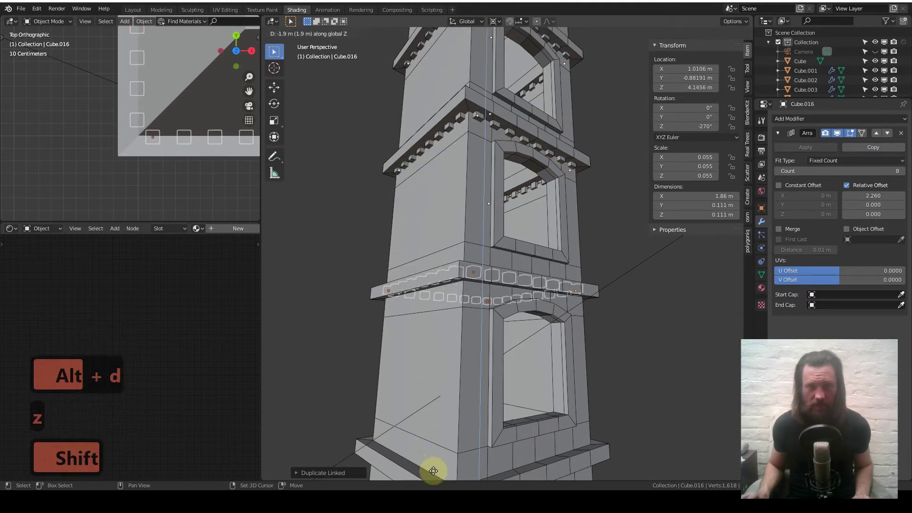
{"action": "left_click", "coordinate": [421, 175]}
- Place a linked set of the four block rows beneath the lowest ledge, at Z about 2.02 m
{"action": "middle_click_drag", "start_coordinate": [421, 175], "coordinate": [462, 114]}
{"action": "key", "text": "alt+d"}
{"action": "key", "text": "z"}
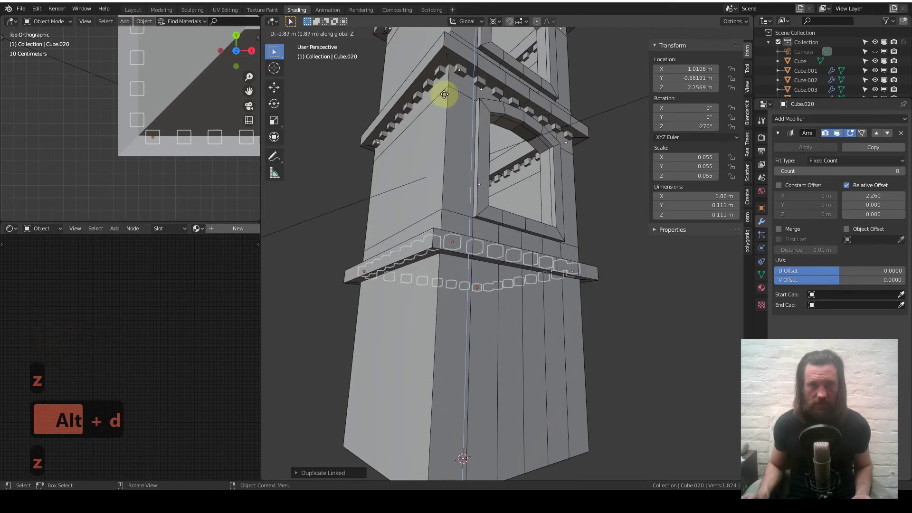
{"action": "key", "text": "shift"}
{"action": "left_click", "coordinate": [462, 421]}
- Enter Edit Mode on the tower and cut a horizontal edge loop around its base section at Z about 1.73 m
{"action": "middle_click_drag", "start_coordinate": [462, 422], "coordinate": [444, 271]}
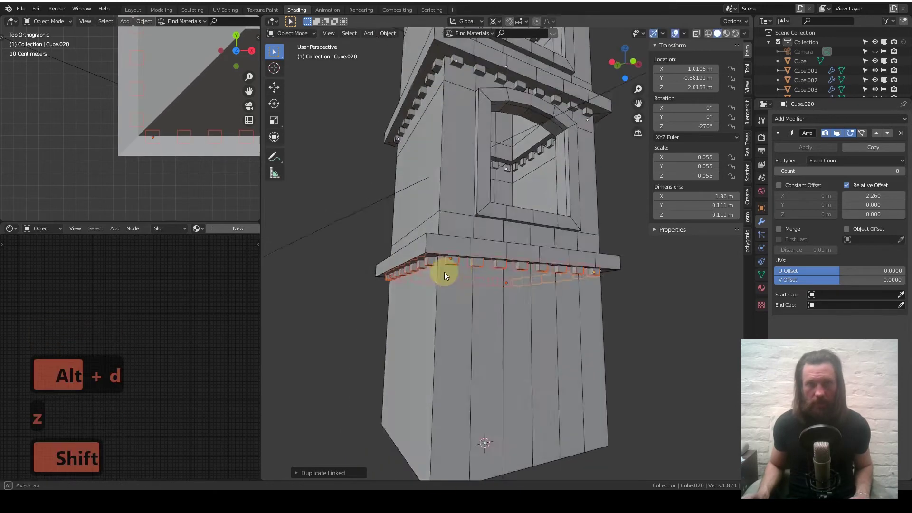
{"action": "key", "text": "1"}
{"action": "scroll", "coordinate": [542, 171], "scroll_direction": "down", "scroll_amount": 4}
{"action": "scroll", "coordinate": [479, 238], "scroll_direction": "down", "scroll_amount": 2}
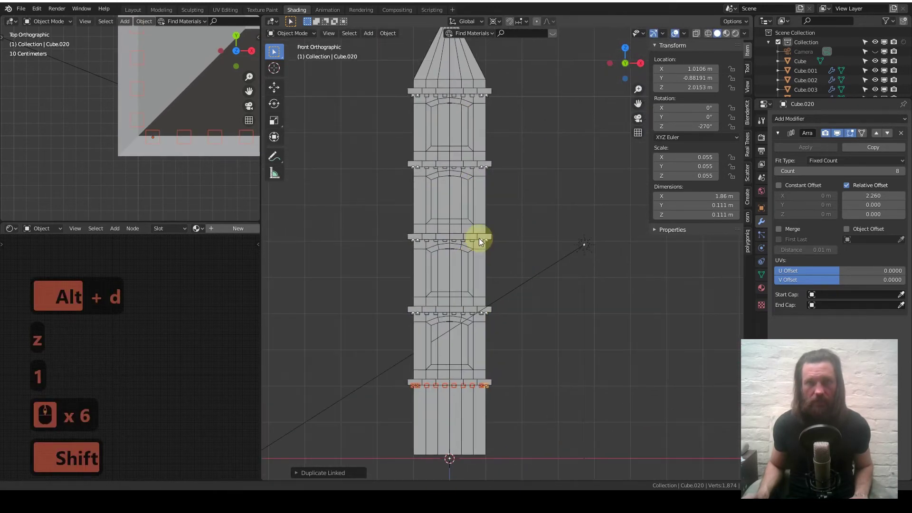
{"action": "middle_click_drag", "start_coordinate": [478, 238], "coordinate": [479, 213], "text": "shift"}
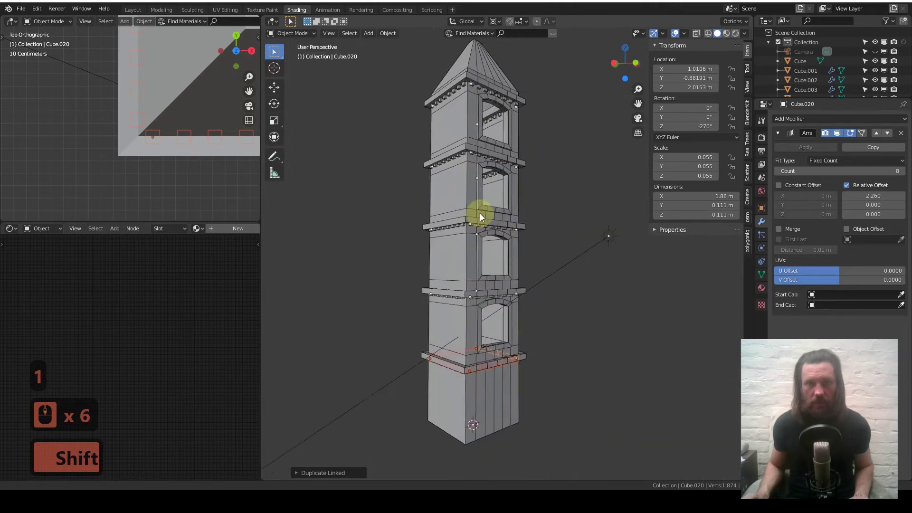
{"action": "scroll", "coordinate": [481, 339], "scroll_direction": "up", "scroll_amount": 3}
{"action": "middle_click_drag", "start_coordinate": [481, 339], "coordinate": [514, 202], "text": "shift"}
{"action": "key", "text": "1"}
{"action": "scroll", "coordinate": [543, 238], "scroll_direction": "up", "scroll_amount": 3}
{"action": "left_click", "coordinate": [513, 202]}
{"action": "key", "text": "Tab"}
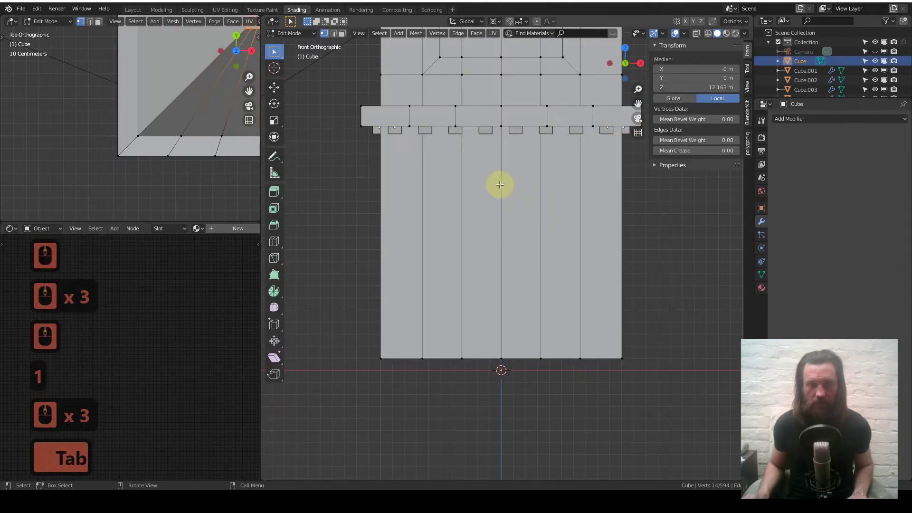
{"action": "key", "text": "ctrl+r"}
{"action": "left_click", "coordinate": [503, 190]}
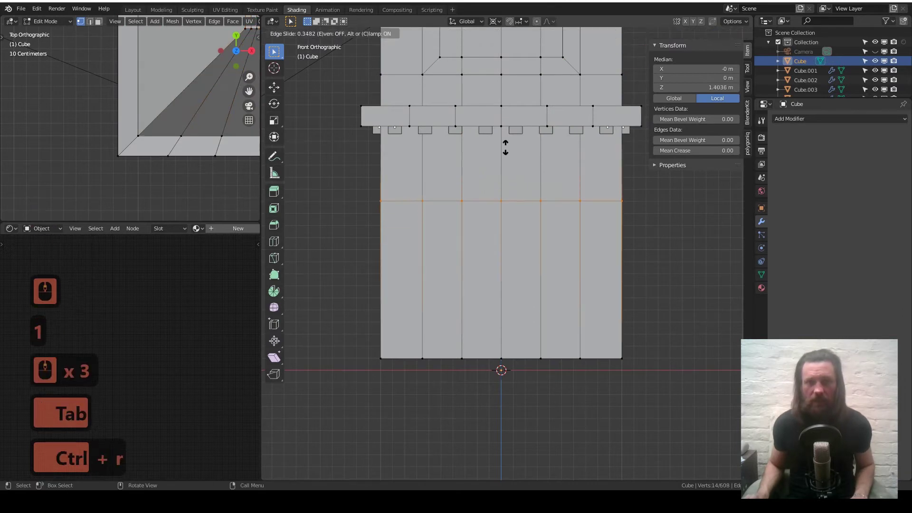
{"action": "left_click", "coordinate": [502, 112]}
- Lower the two front loop vertices on either side of the centre to Z about 1.67 m
{"action": "left_click", "coordinate": [460, 154]}
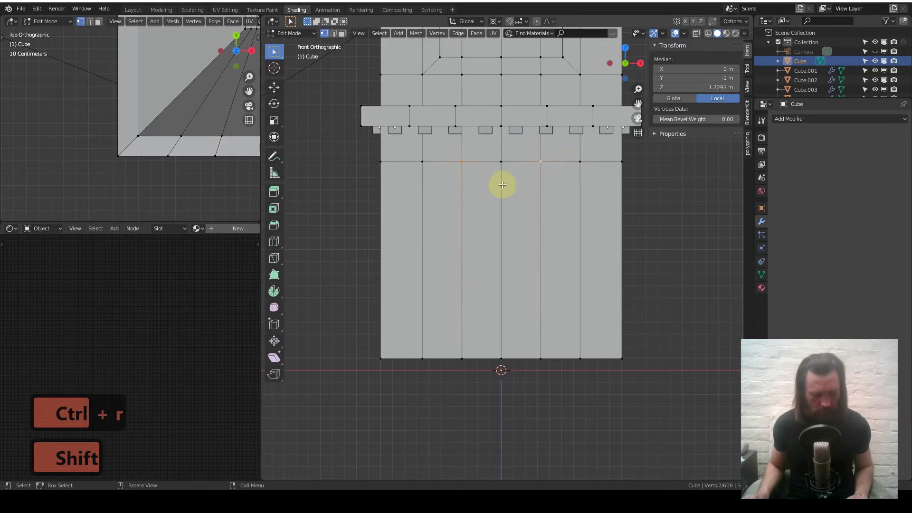
{"action": "key", "text": "g"}
{"action": "key", "text": "z"}
{"action": "left_click", "coordinate": [499, 259]}
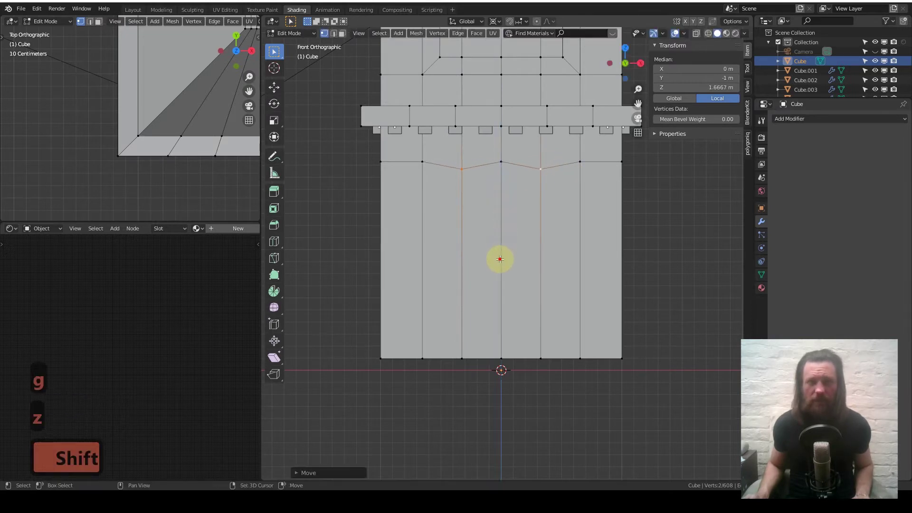
- Lower the next outer pair of front loop vertices to Z about 1.39 m to shape the doorway arch
{"action": "left_click", "coordinate": [425, 163]}
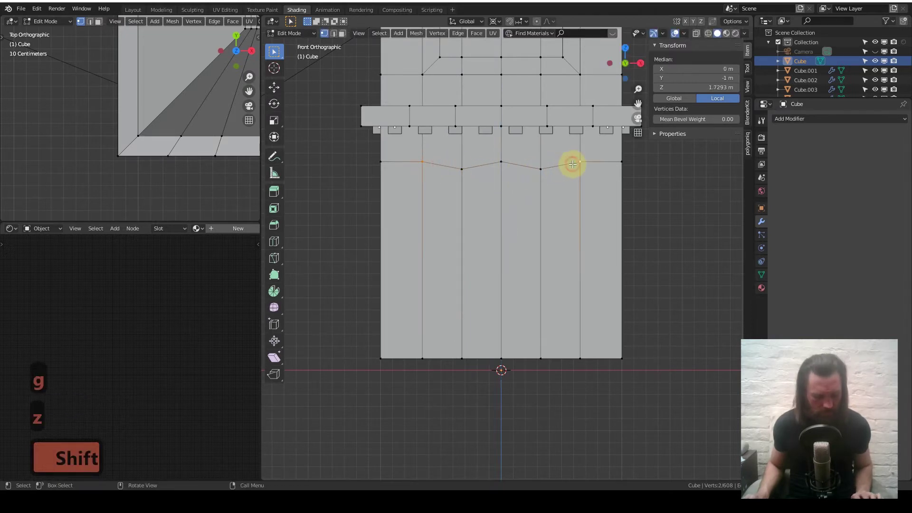
{"action": "key", "text": "g"}
{"action": "key", "text": "z"}
{"action": "left_click", "coordinate": [565, 206]}
- Select the four front faces under the arch and inset them by about 0.05 m to form the door frame
{"action": "middle_click_drag", "start_coordinate": [521, 199], "coordinate": [504, 181], "text": "shift"}
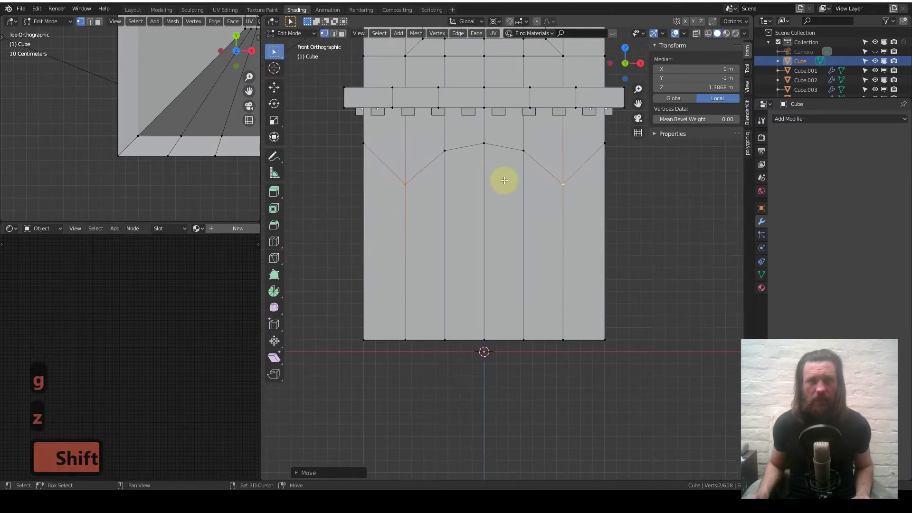
{"action": "left_click", "coordinate": [342, 33]}
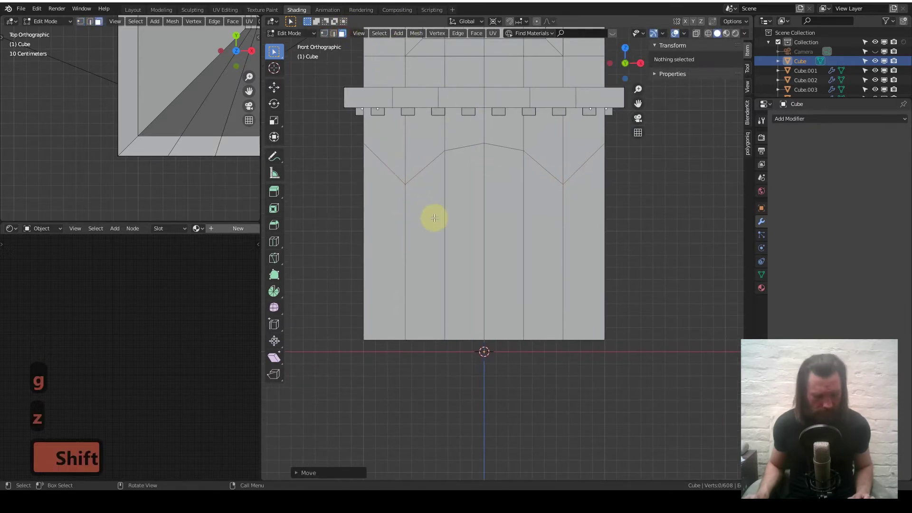
{"action": "key", "text": "c"}
{"action": "left_click_drag", "start_coordinate": [434, 219], "coordinate": [504, 218]}
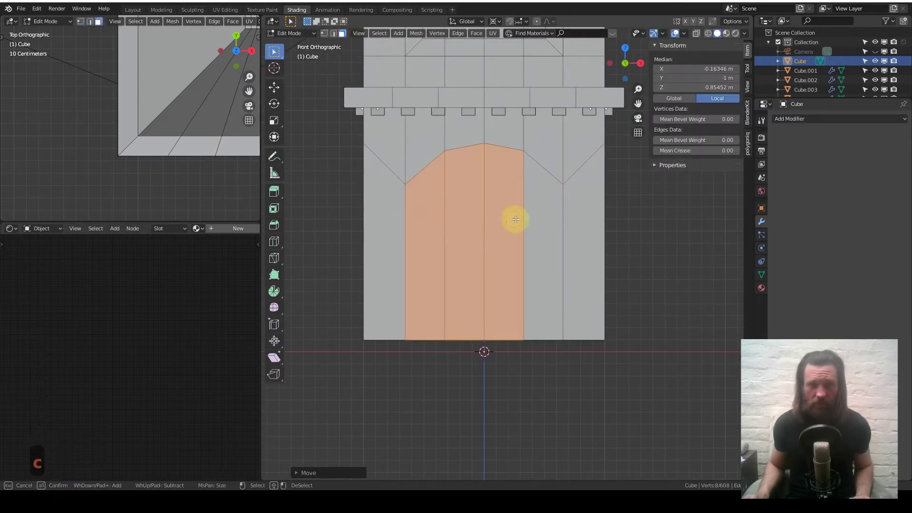
{"action": "middle_click_drag", "start_coordinate": [519, 215], "coordinate": [509, 192]}
{"action": "key", "text": "i"}
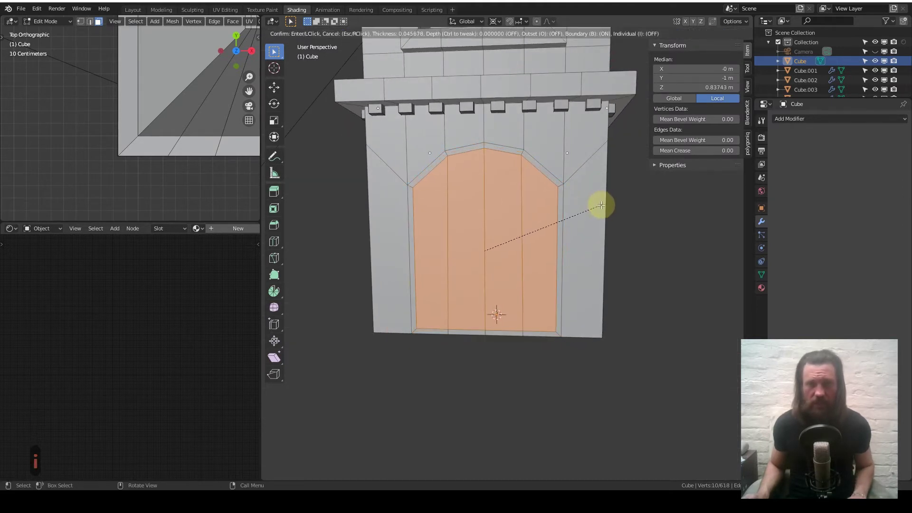
{"action": "left_click", "coordinate": [596, 205]}
- Extrude the doorway faces inward by about 0.18 m and delete them to open the doorway
{"action": "middle_click_drag", "start_coordinate": [536, 212], "coordinate": [486, 226]}
{"action": "key", "text": "e"}
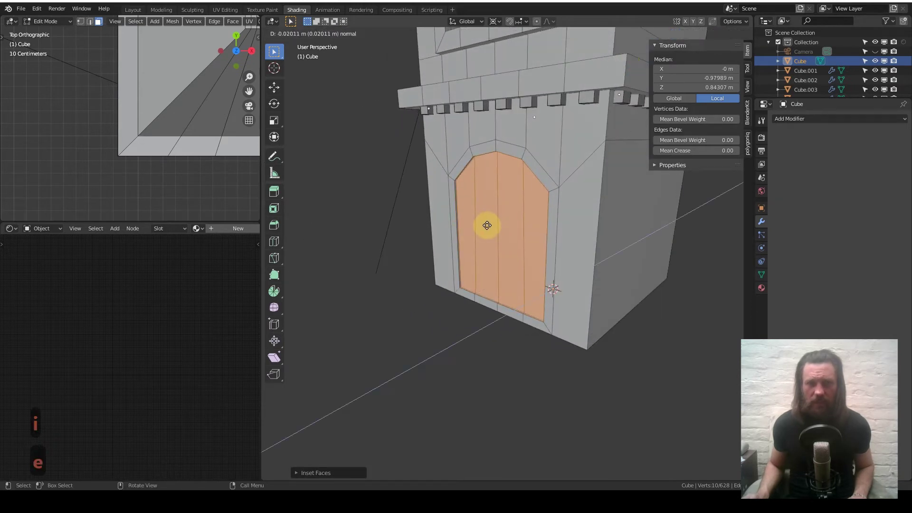
{"action": "left_click", "coordinate": [495, 222]}
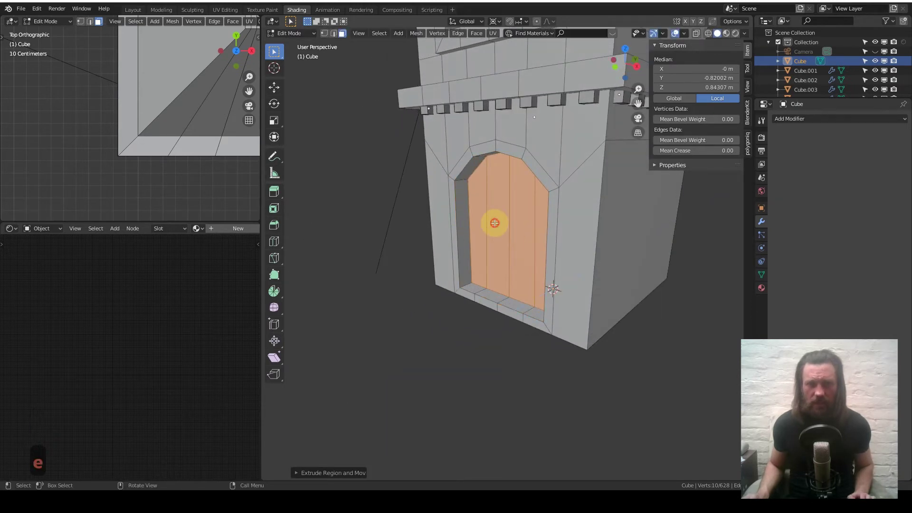
{"action": "key", "text": "x"}
{"action": "left_click", "coordinate": [494, 224]}
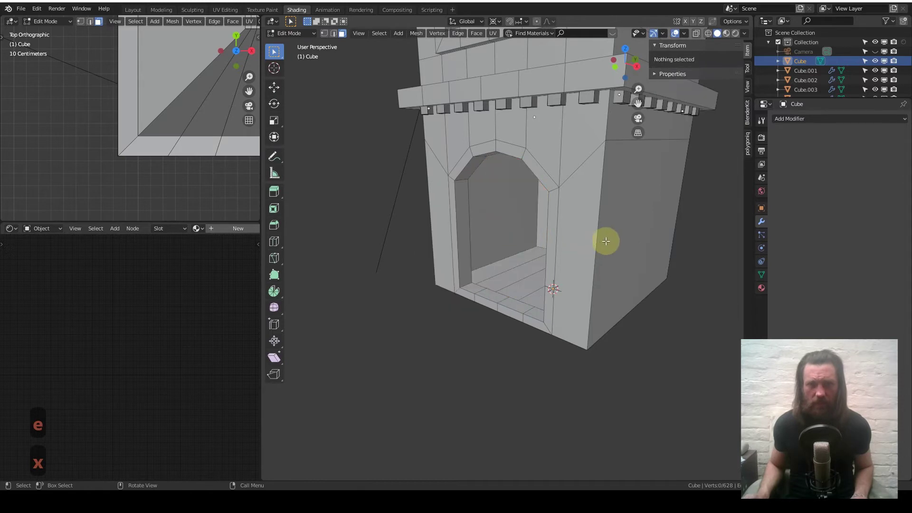
- Extrude the ring of faces framing the doorway outward by about 0.11 m and return to Object Mode
{"action": "middle_click_drag", "start_coordinate": [604, 242], "coordinate": [666, 205]}
{"action": "key", "text": "Tab"}
{"action": "middle_click_drag", "start_coordinate": [596, 200], "coordinate": [538, 187]}
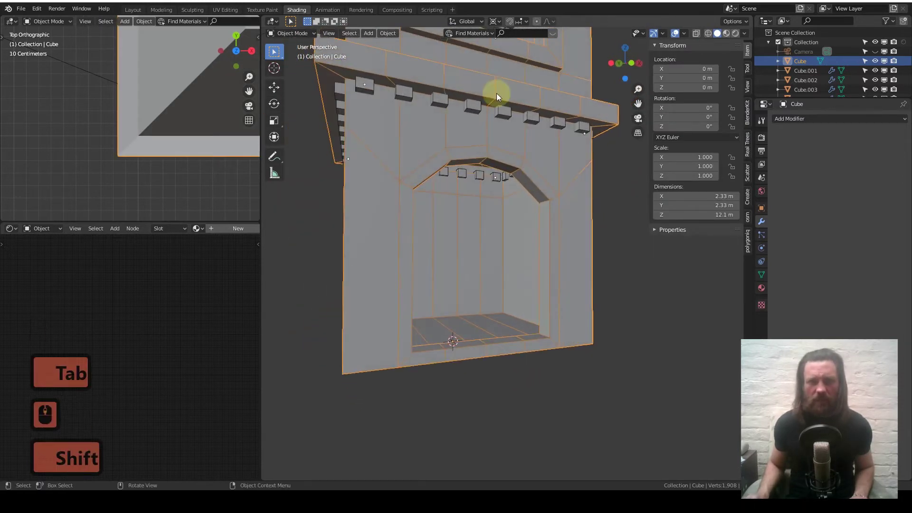
{"action": "key", "text": "Tab"}
{"action": "middle_click_drag", "start_coordinate": [327, 31], "coordinate": [485, 166]}
{"action": "left_click", "coordinate": [489, 154], "text": "alt"}
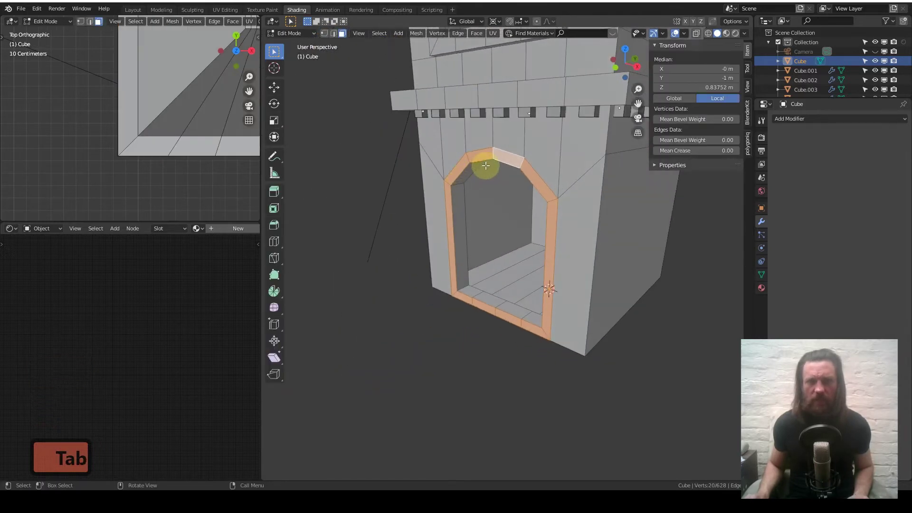
{"action": "key", "text": "e"}
{"action": "left_click", "coordinate": [469, 173]}
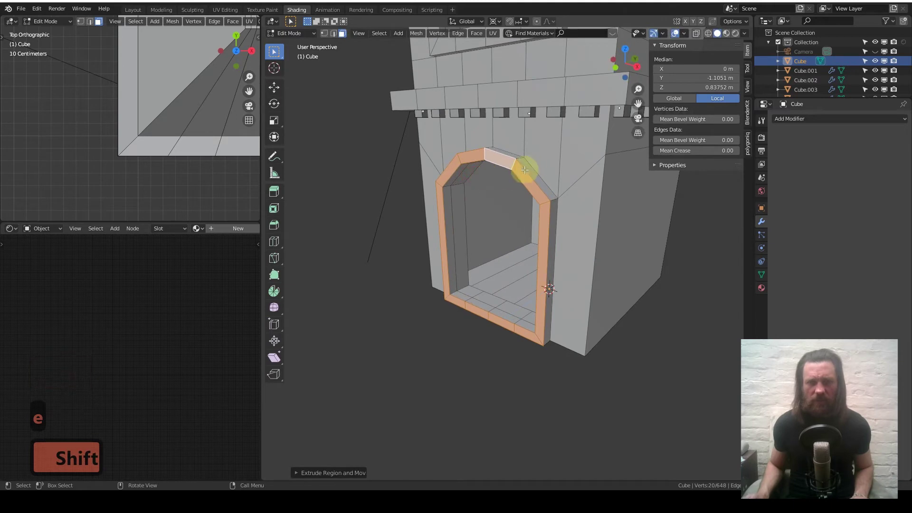
{"action": "key", "text": "Tab"}
{"action": "mouse_move", "coordinate": [525, 171]}
{"action": "middle_mouse_down"}
{"action": "mouse_move", "coordinate": [597, 153]}
{"action": "mouse_move", "coordinate": [515, 157]}
{"action": "middle_mouse_up"}
{"action": "middle_click_drag", "start_coordinate": [503, 318], "coordinate": [502, 270], "text": "shift"}
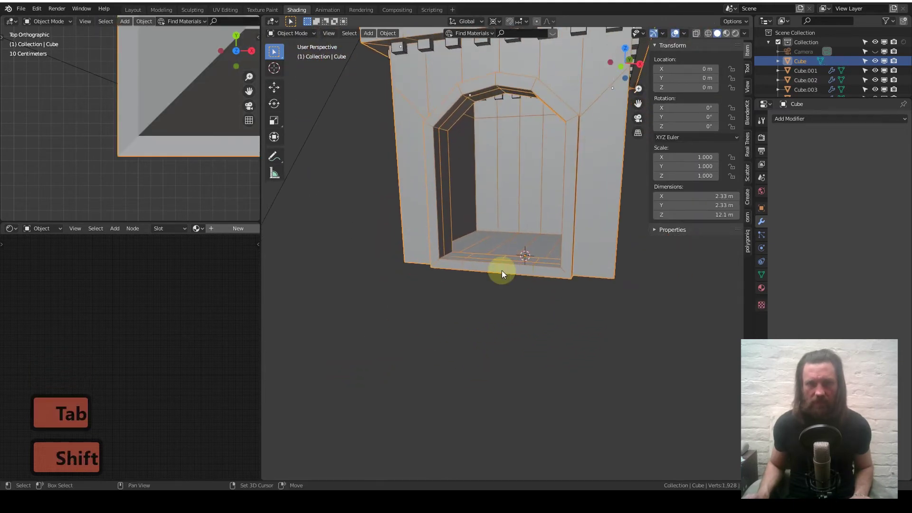
- Examine the whole tower and its upper window storeys from the front
{"action": "key", "text": "shift+a"}
{"action": "mouse_move", "coordinate": [501, 270]}
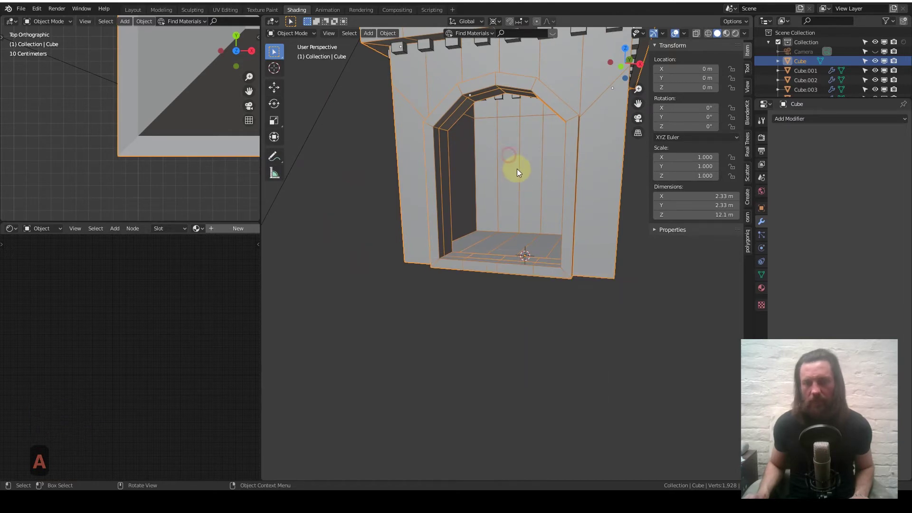
{"action": "scroll", "coordinate": [517, 169], "scroll_direction": "down", "scroll_amount": 4}
{"action": "middle_click_drag", "start_coordinate": [509, 152], "coordinate": [478, 235], "text": "shift"}
{"action": "key", "text": "1"}
{"action": "scroll", "coordinate": [489, 216], "scroll_direction": "down", "scroll_amount": 4}
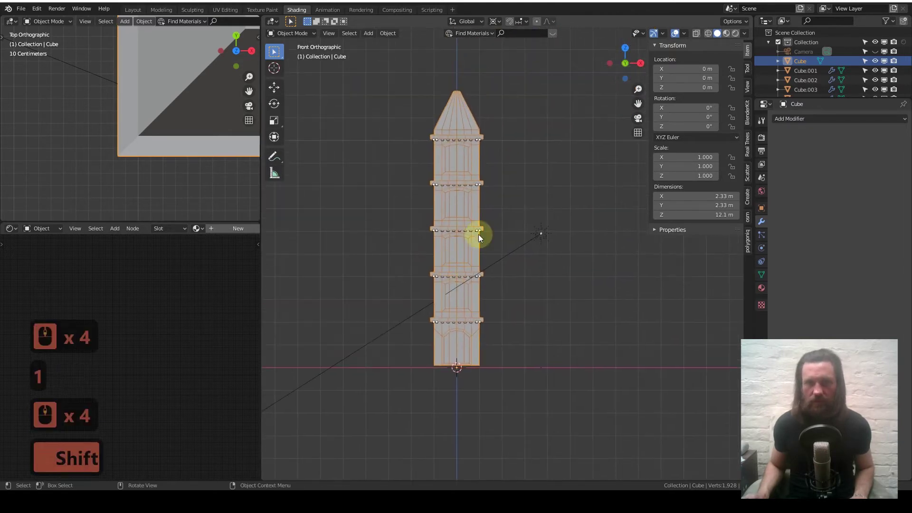
{"action": "middle_click_drag", "start_coordinate": [521, 180], "coordinate": [472, 235]}
{"action": "key", "text": "1"}
{"action": "middle_click_drag", "start_coordinate": [451, 164], "coordinate": [430, 212], "text": "shift"}
{"action": "scroll", "coordinate": [481, 203], "scroll_direction": "up", "scroll_amount": 5}
{"action": "key", "text": "1"}
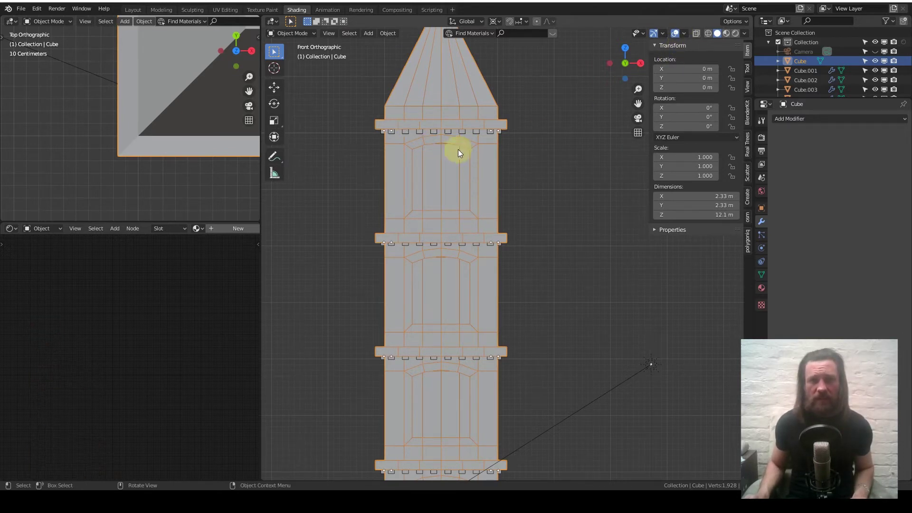
- With X-ray on, select the vertices at the top window frame's upper-left corner through the mesh, and turn X-ray off again
{"action": "left_click", "coordinate": [698, 32]}
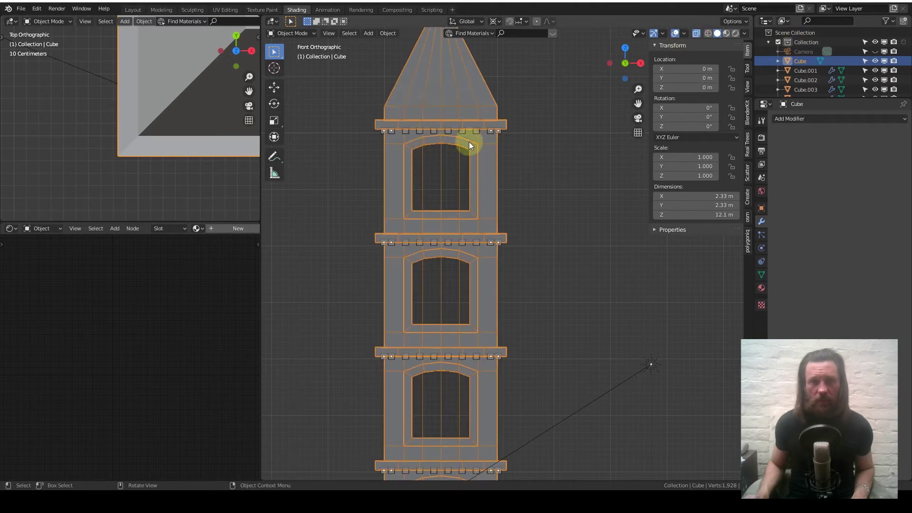
{"action": "key", "text": "Tab"}
{"action": "scroll", "coordinate": [389, 106], "scroll_direction": "up", "scroll_amount": 3}
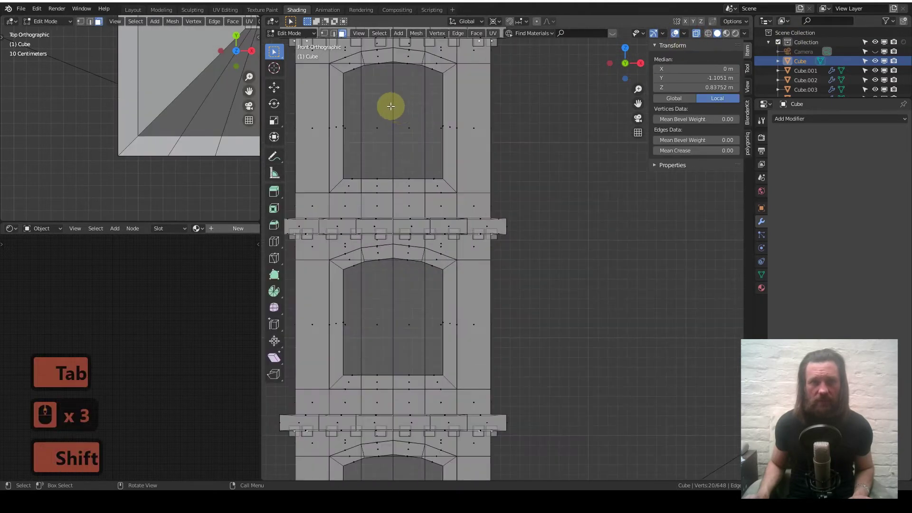
{"action": "middle_click_drag", "start_coordinate": [389, 106], "coordinate": [418, 143], "text": "shift"}
{"action": "left_click", "coordinate": [333, 33]}
{"action": "left_click", "coordinate": [324, 32]}
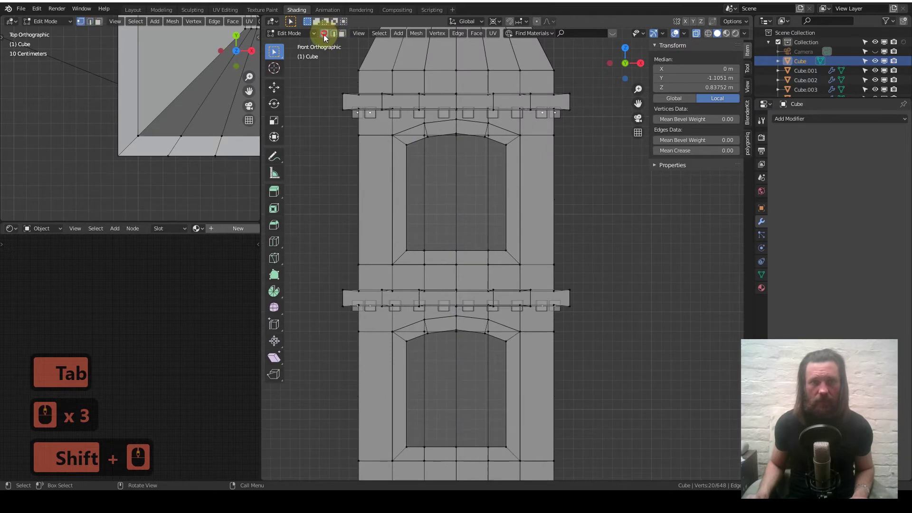
{"action": "left_click_drag", "start_coordinate": [389, 126], "coordinate": [401, 146]}
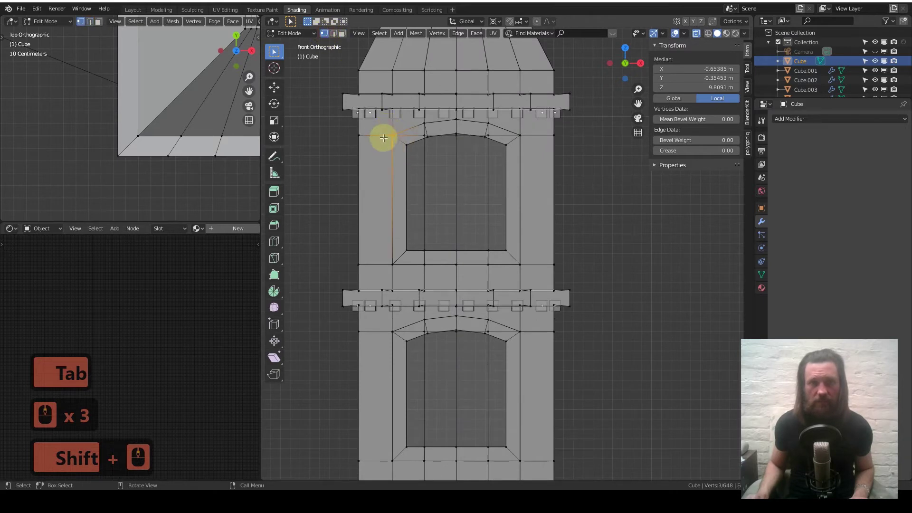
{"action": "middle_click_drag", "start_coordinate": [383, 138], "coordinate": [414, 166]}
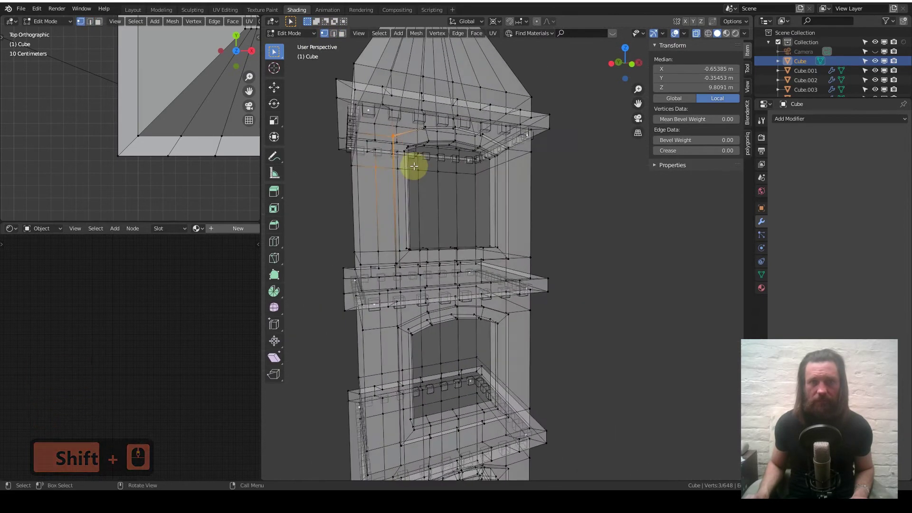
{"action": "left_click", "coordinate": [695, 35]}
{"action": "scroll", "coordinate": [528, 210], "scroll_direction": "down", "scroll_amount": 4}
{"action": "key", "text": "KP_1"}
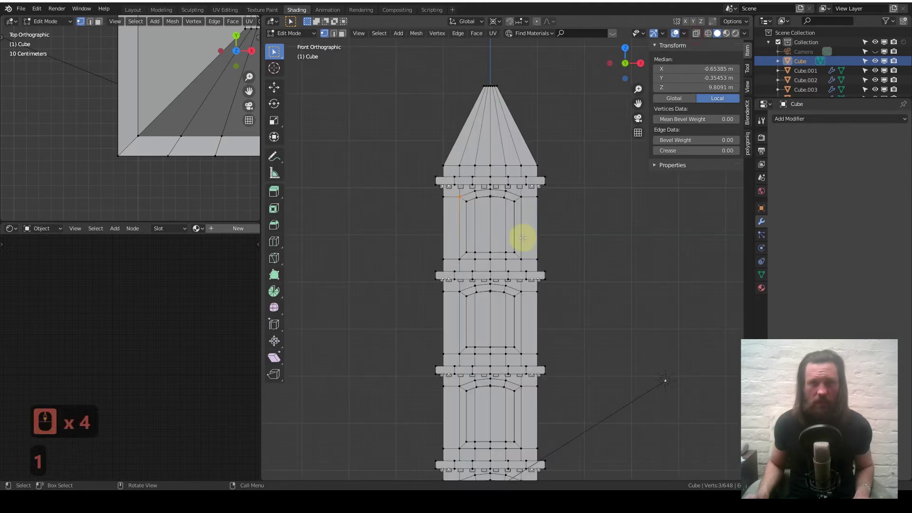
- Add a cube in Object Mode and move it beside the tower to about X 5.04 m, Z 5.65 m
{"action": "key", "text": "Tab"}
{"action": "scroll", "coordinate": [508, 248], "scroll_direction": "down", "scroll_amount": 3}
{"action": "middle_click_drag", "start_coordinate": [505, 253], "coordinate": [470, 216], "text": "shift"}
{"action": "key", "text": "KP_1"}
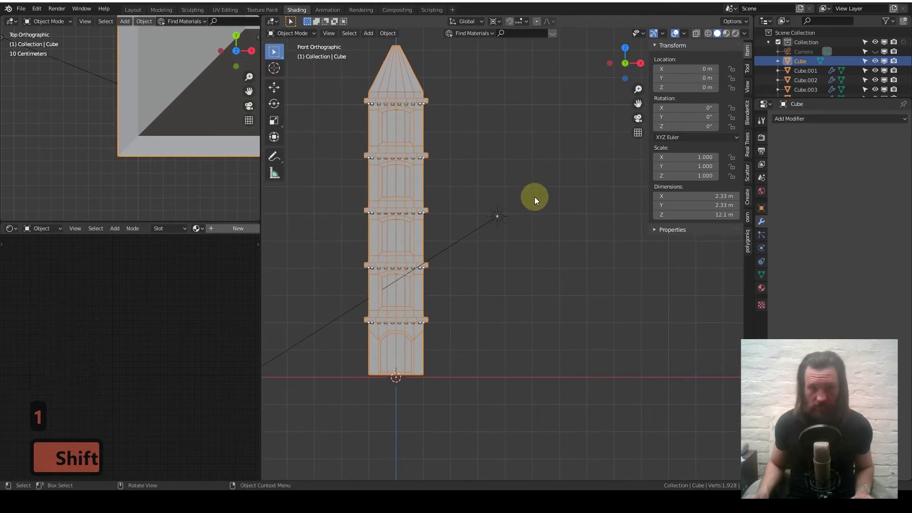
{"action": "key", "text": "shift+a"}
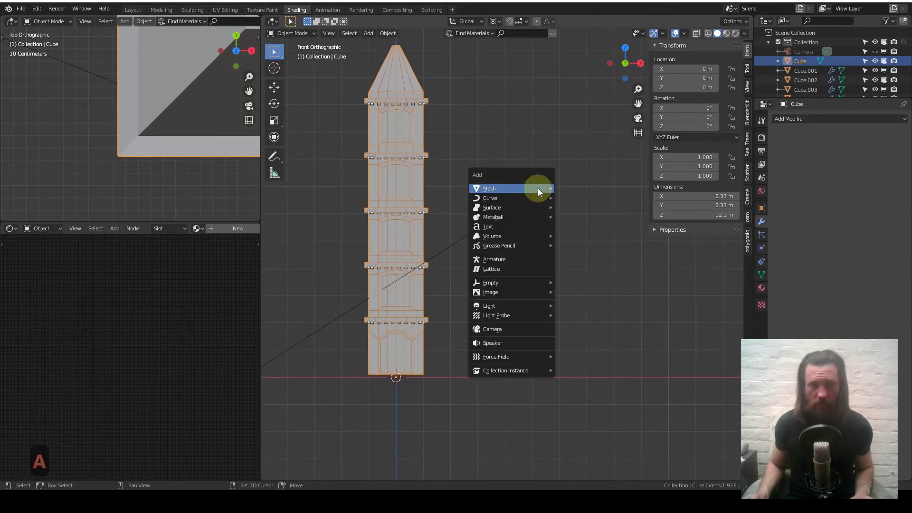
{"action": "mouse_move", "coordinate": [540, 190]}
{"action": "left_click", "coordinate": [580, 197]}
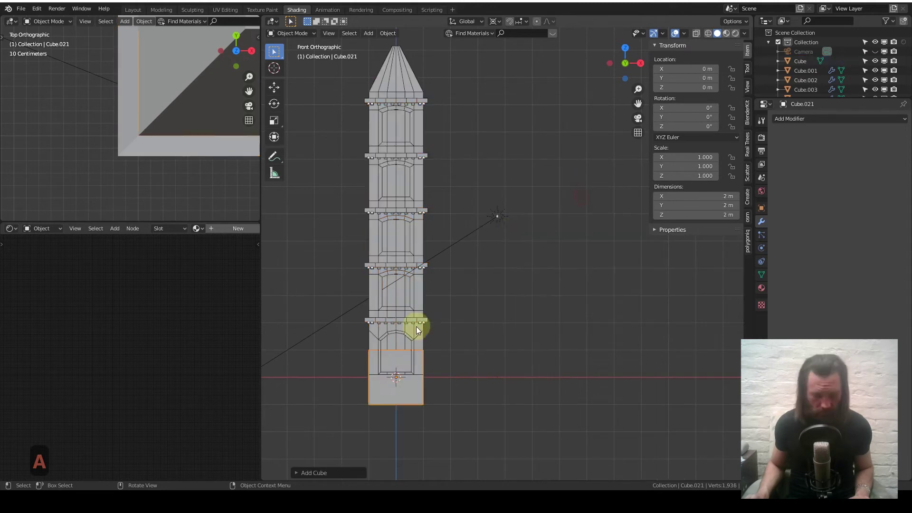
{"action": "key", "text": "g"}
{"action": "left_click", "coordinate": [549, 183]}
- Set the pivot point to Bounding Box Center and scale the new cube uniformly by about 1.53
{"action": "key", "text": "s"}
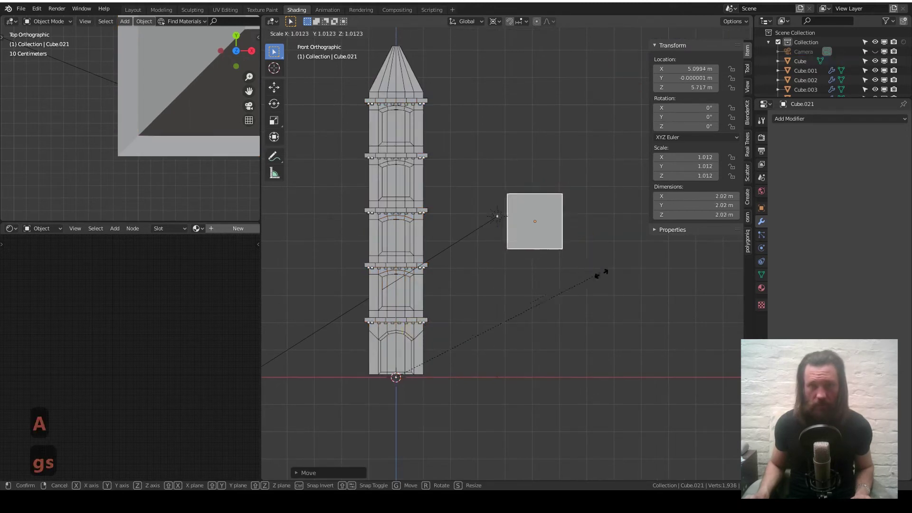
{"action": "right_click", "coordinate": [627, 286]}
{"action": "key", "text": "period"}
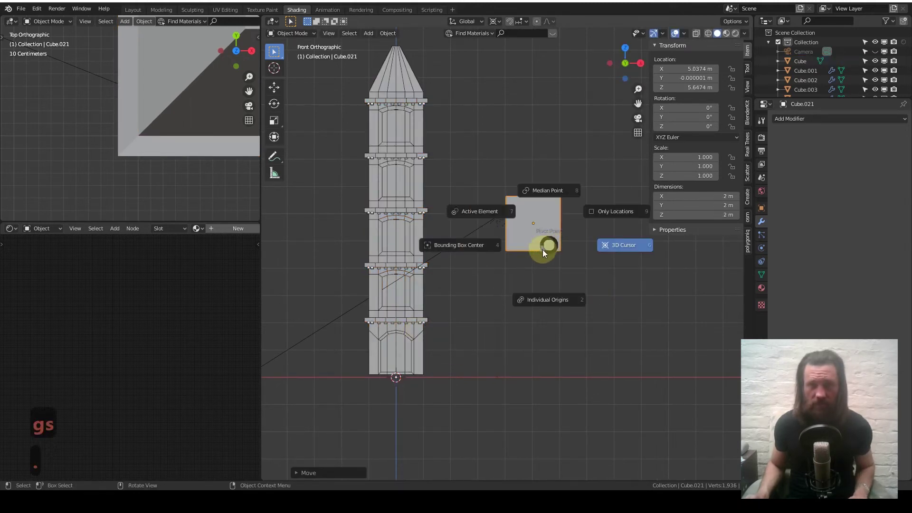
{"action": "left_click", "coordinate": [488, 259]}
{"action": "key", "text": "s"}
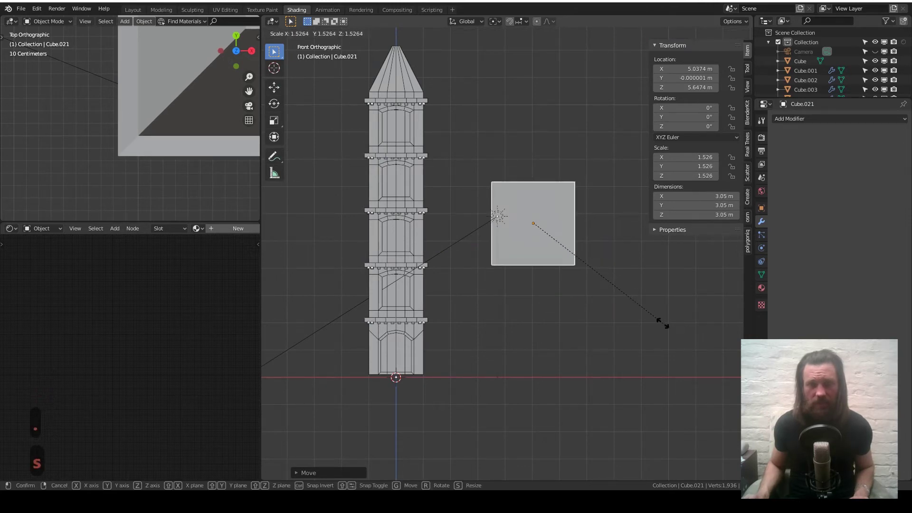
{"action": "left_click", "coordinate": [663, 323]}
- Cut a horizontal edge loop around the cube's middle and bevel it into a narrow band
{"action": "scroll", "coordinate": [526, 234], "scroll_direction": "up", "scroll_amount": 3}
{"action": "key", "text": "Tab"}
{"action": "scroll", "coordinate": [496, 213], "scroll_direction": "up", "scroll_amount": 1}
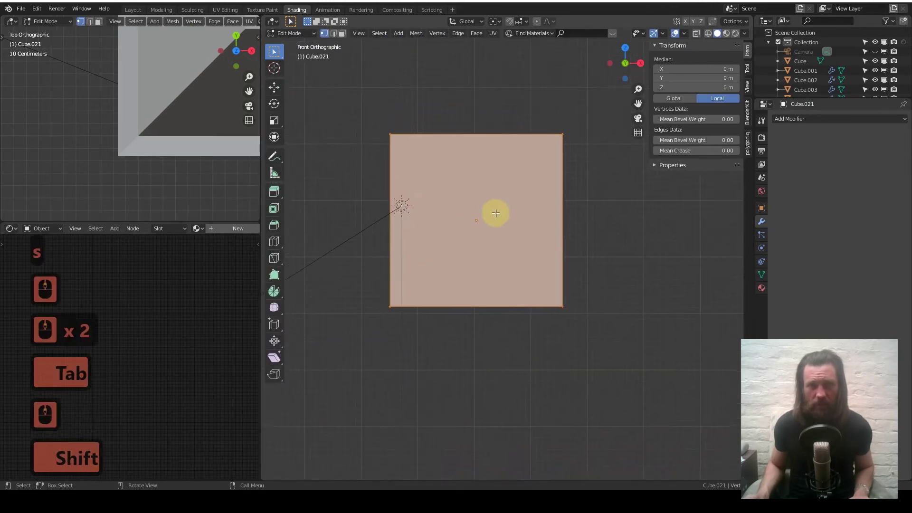
{"action": "scroll", "coordinate": [495, 214], "scroll_direction": "up", "scroll_amount": 1}
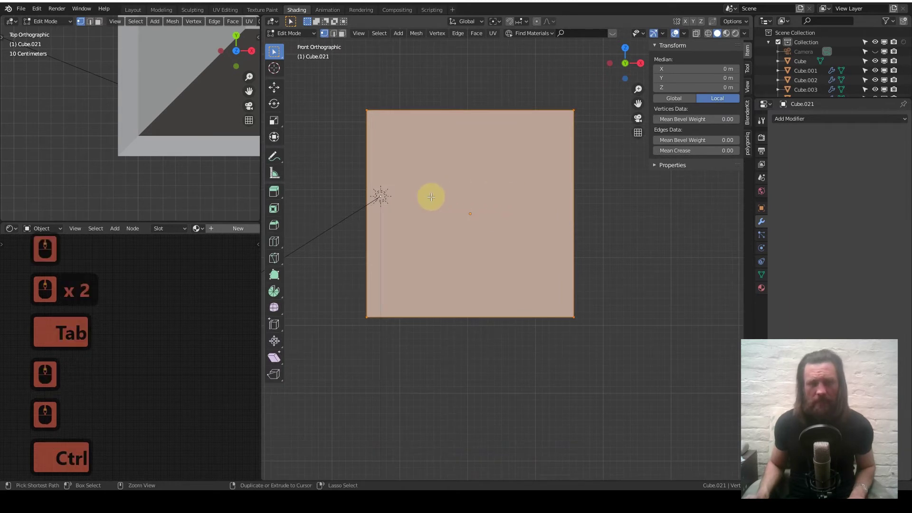
{"action": "key", "text": "ctrl+r"}
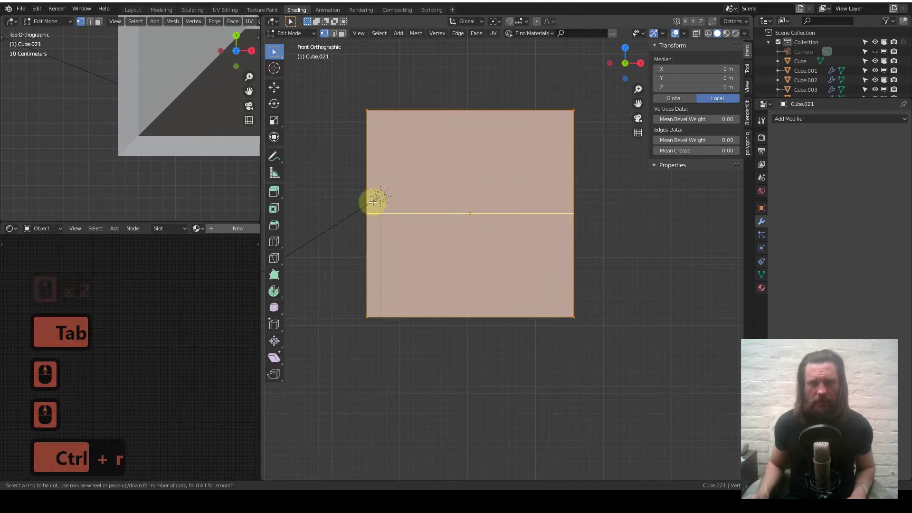
{"action": "left_click", "coordinate": [373, 202]}
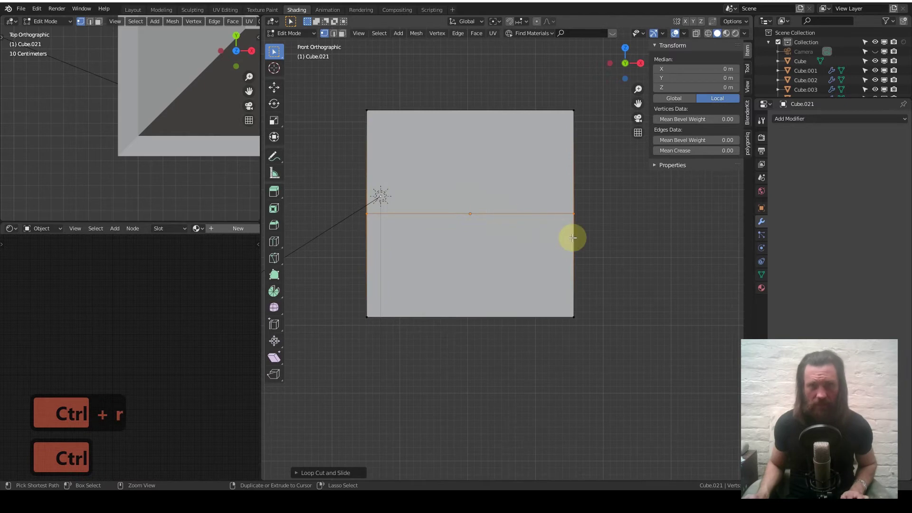
{"action": "key", "text": "ctrl+b"}
{"action": "key", "text": "shift"}
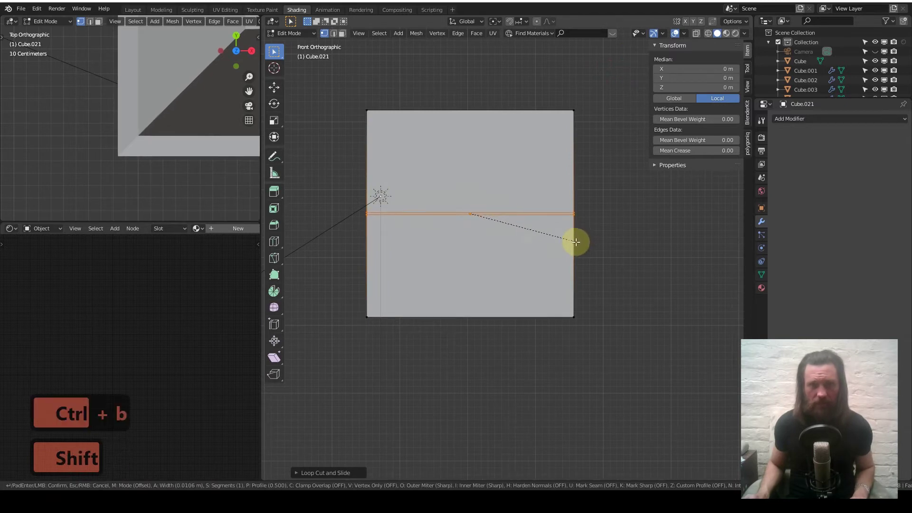
{"action": "left_click", "coordinate": [587, 248]}
- Select the narrow horizontal band face on the cube's front in face select mode
{"action": "middle_click_drag", "start_coordinate": [588, 249], "coordinate": [495, 226]}
{"action": "left_click", "coordinate": [480, 217]}
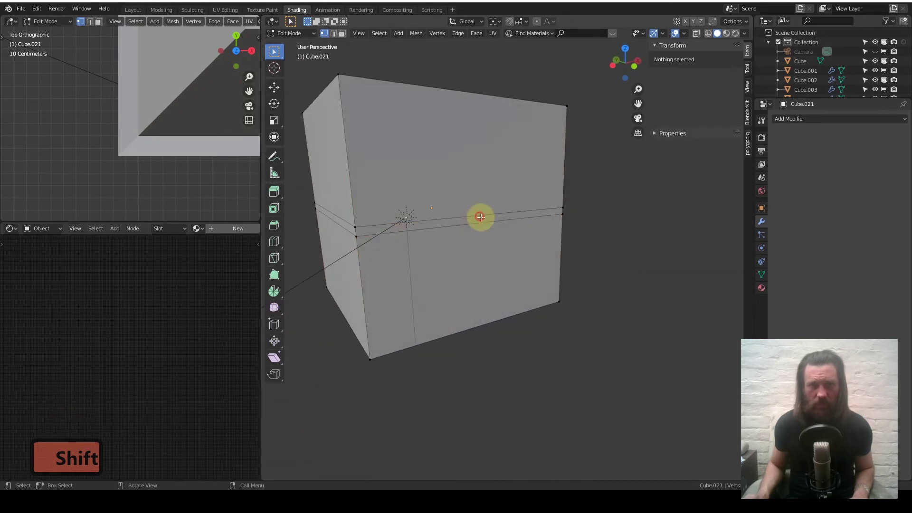
{"action": "left_click", "coordinate": [340, 41]}
{"action": "left_click", "coordinate": [462, 223]}
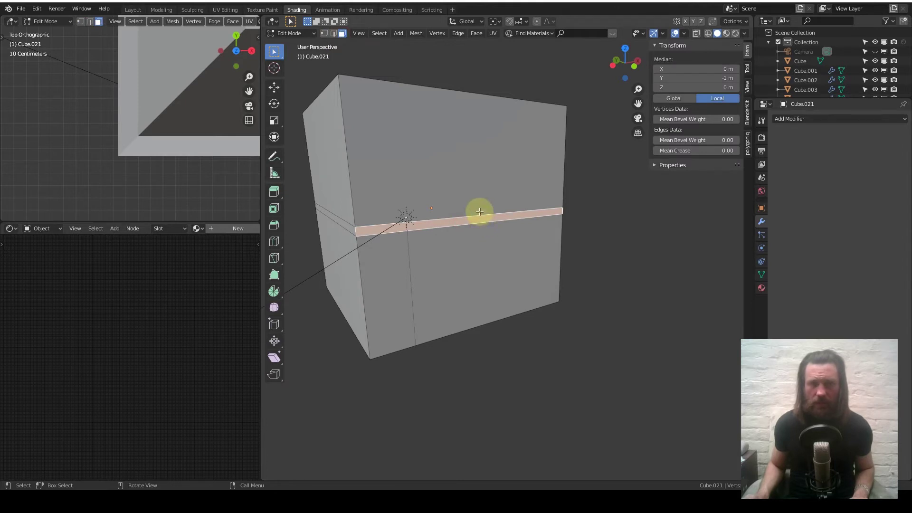
{"action": "middle_click_drag", "start_coordinate": [480, 212], "coordinate": [478, 245]}
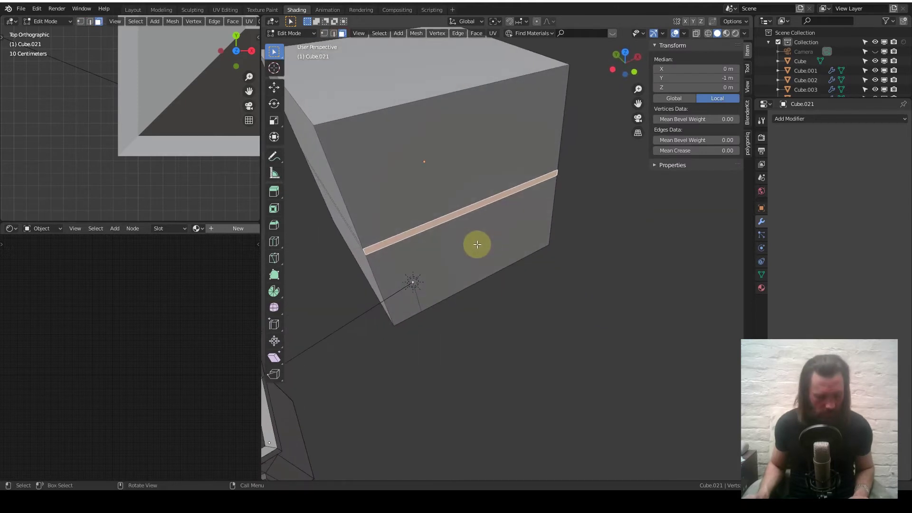
- Cut a centred vertical edge loop through the cube and bevel it widely, leaving a narrow strip along each side edge
{"action": "key", "text": "1"}
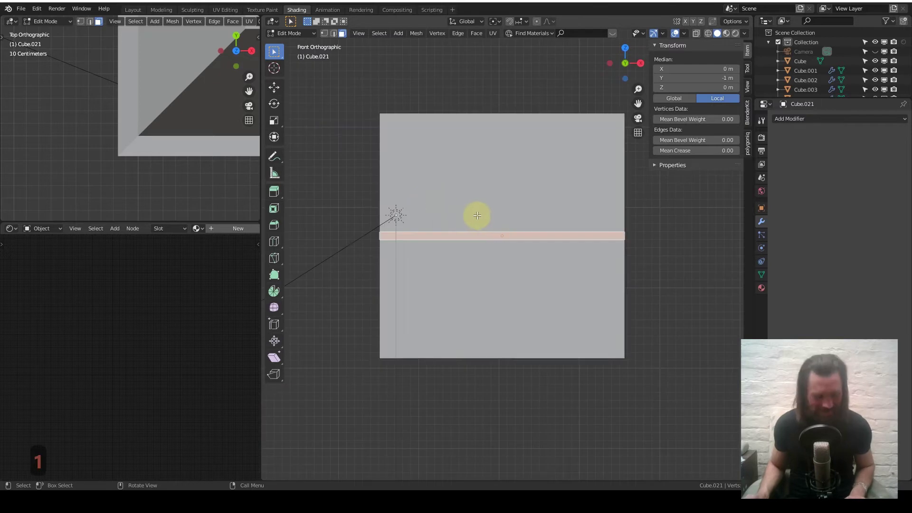
{"action": "key", "text": "ctrl+r"}
{"action": "left_click", "coordinate": [504, 223]}
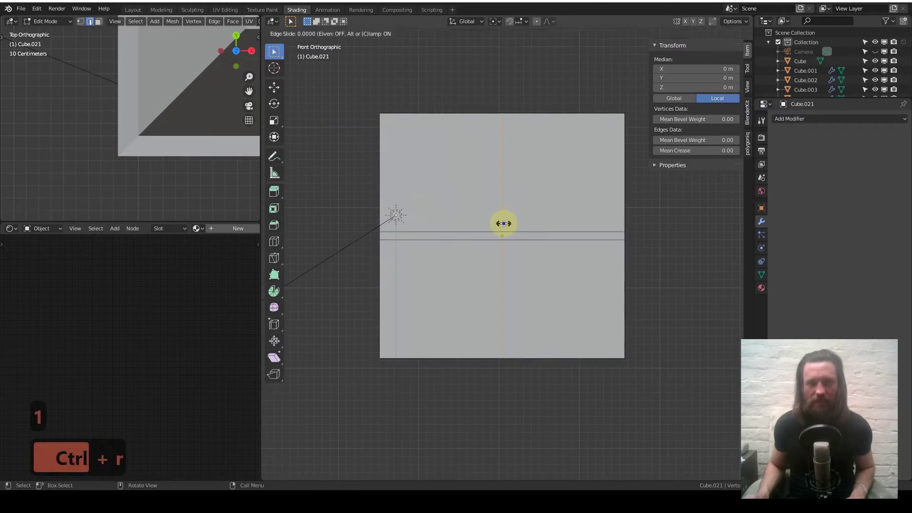
{"action": "right_click", "coordinate": [502, 224]}
{"action": "key", "text": "ctrl"}
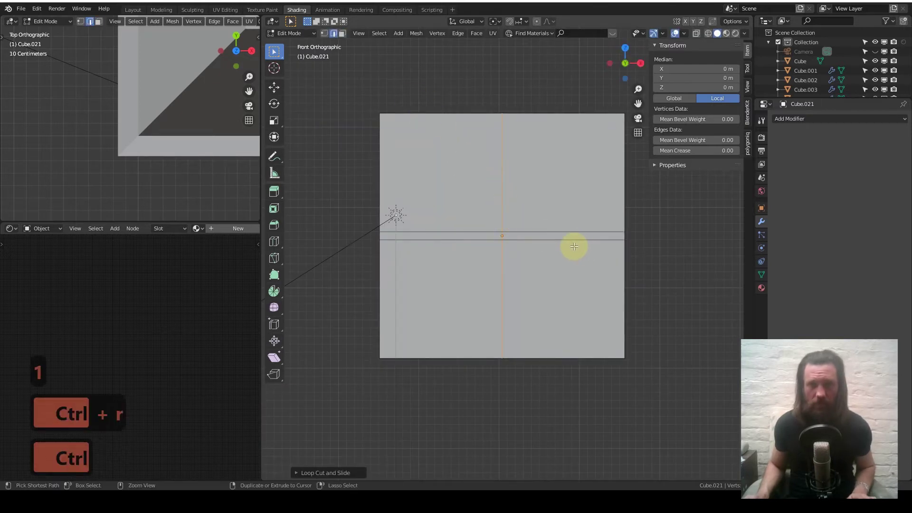
{"action": "key", "text": "ctrl+b"}
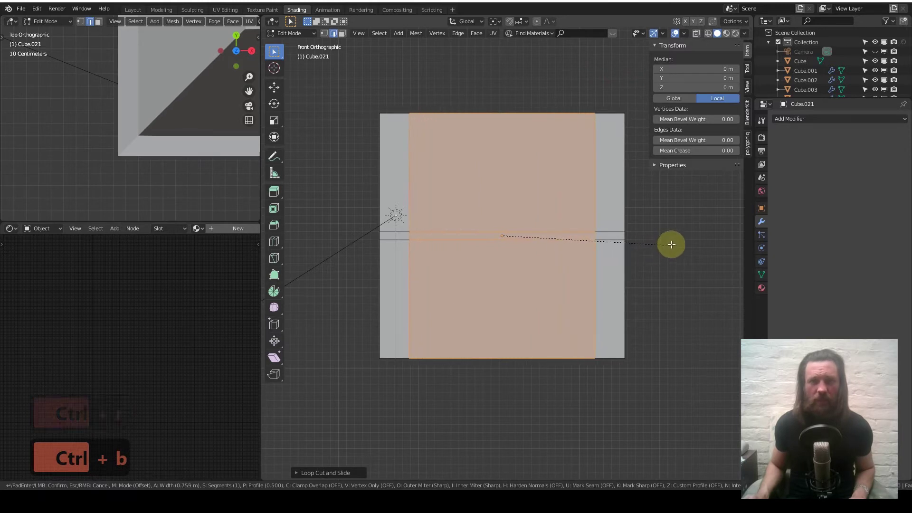
{"action": "left_click", "coordinate": [682, 243]}
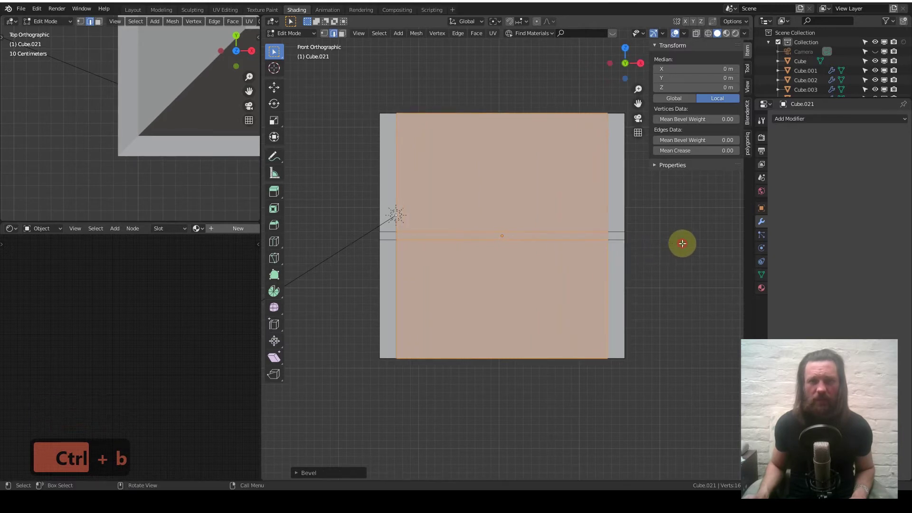
- Cut a horizontal edge loop near the cube's upper edge at local Z about 0.85 m
{"action": "middle_click_drag", "start_coordinate": [556, 226], "coordinate": [480, 147]}
{"action": "key", "text": "Tab"}
{"action": "key", "text": "Tab"}
{"action": "scroll", "coordinate": [478, 151], "scroll_direction": "up", "scroll_amount": 2}
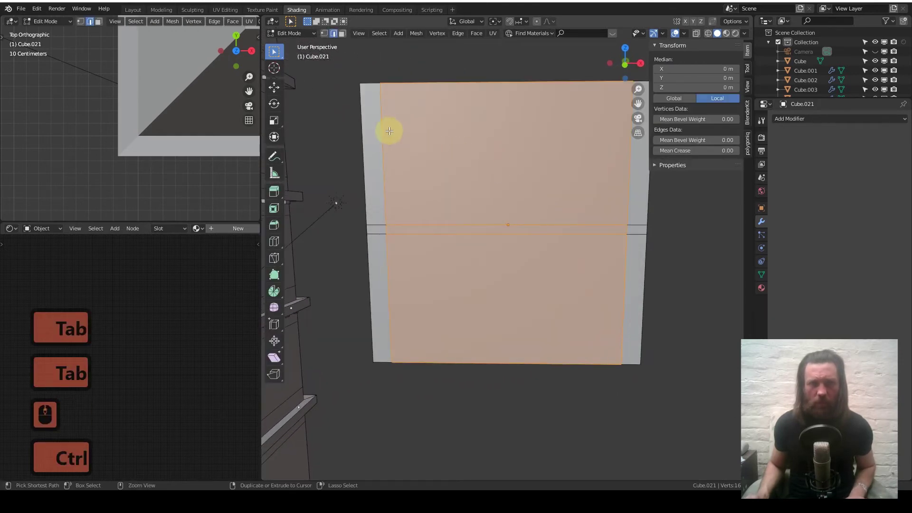
{"action": "key", "text": "ctrl+r"}
{"action": "left_click", "coordinate": [393, 131]}
{"action": "left_click", "coordinate": [395, 81]}
{"action": "key", "text": "ctrl+r"}
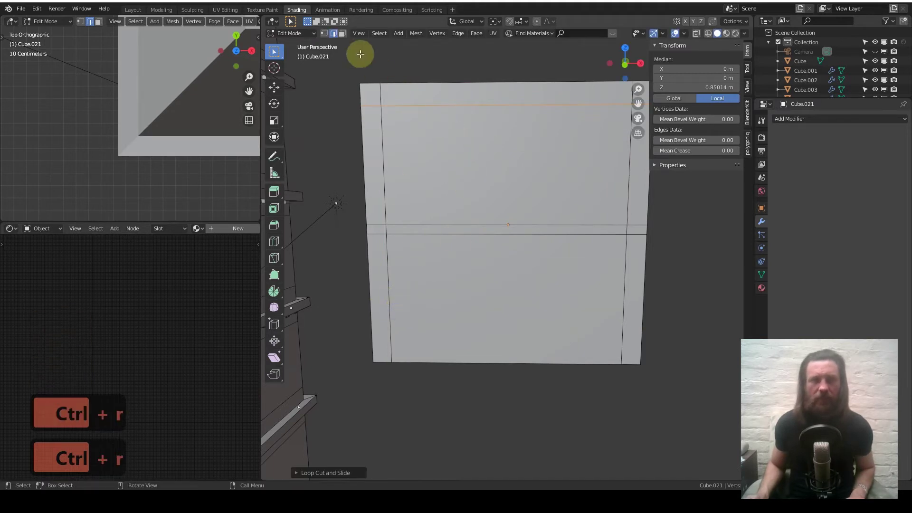
{"action": "key", "text": "ctrl"}
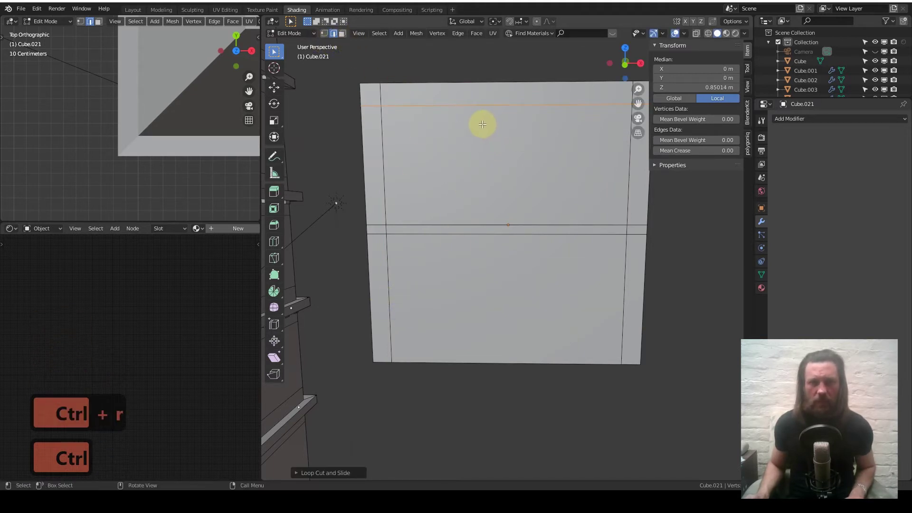
- Cut a centred vertical edge loop through the block and bevel it into a wide central strip
{"action": "middle_click_drag", "start_coordinate": [483, 124], "coordinate": [483, 153]}
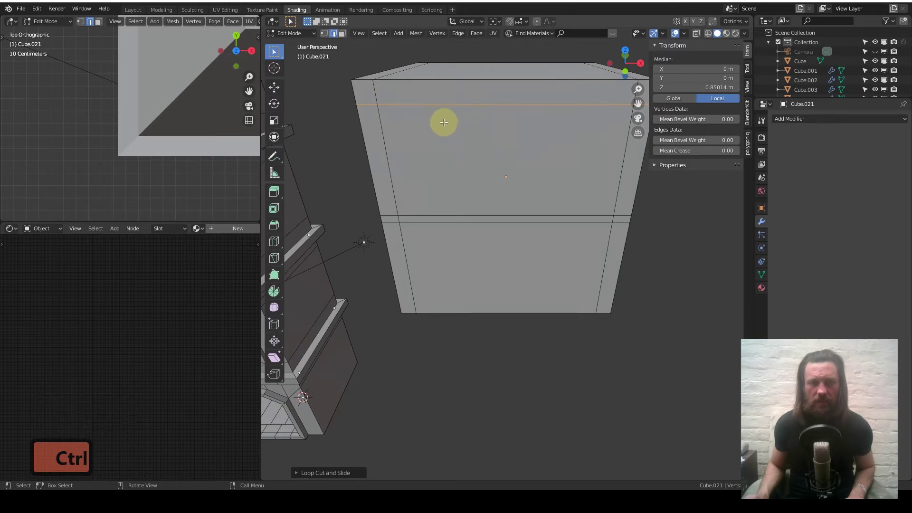
{"action": "key", "text": "ctrl+r"}
{"action": "left_click", "coordinate": [522, 103]}
{"action": "right_click", "coordinate": [518, 161]}
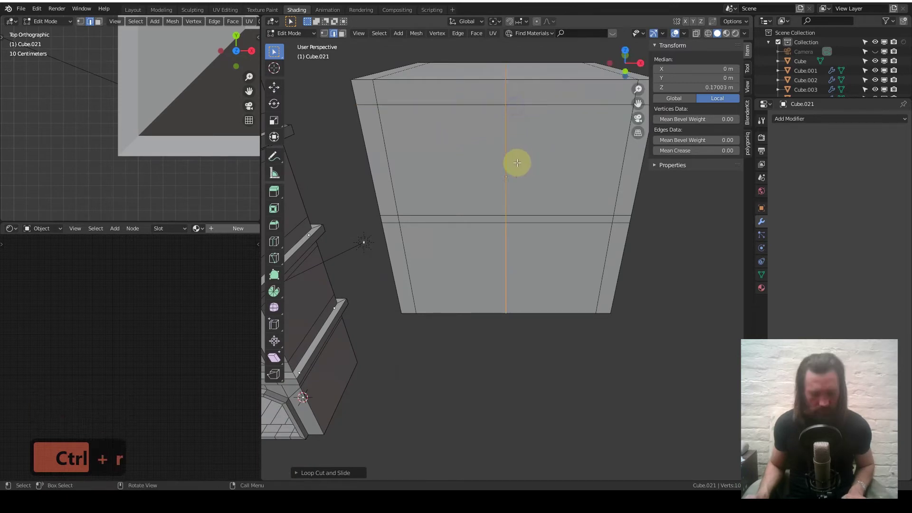
{"action": "key", "text": "ctrl+b"}
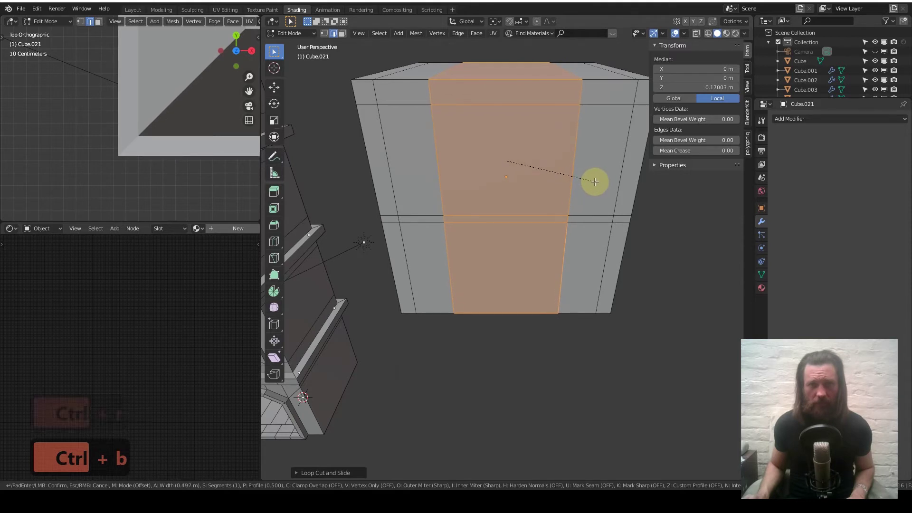
{"action": "left_click", "coordinate": [597, 181]}
- Extrude the narrow horizontal band face in the front's central strip outward about 0.42 m as a window ledge
{"action": "left_click", "coordinate": [341, 34]}
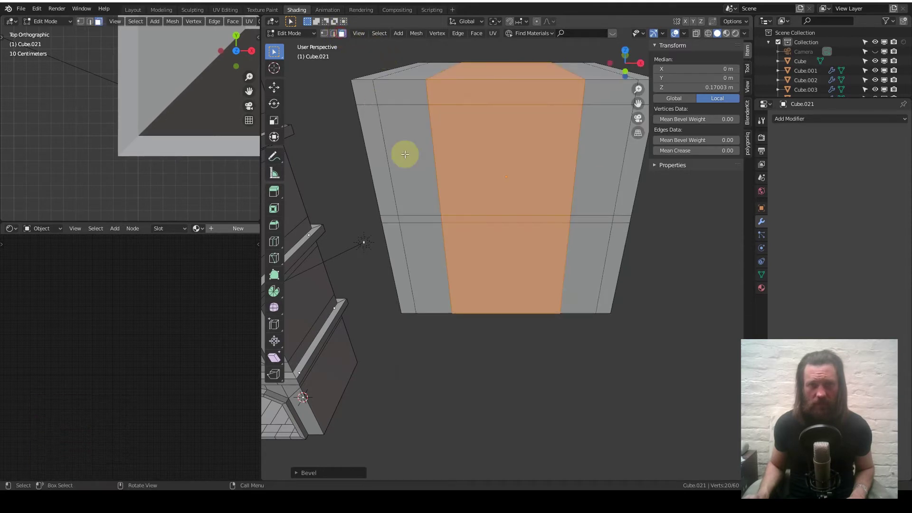
{"action": "left_click", "coordinate": [491, 222]}
{"action": "middle_click_drag", "start_coordinate": [491, 229], "coordinate": [531, 225]}
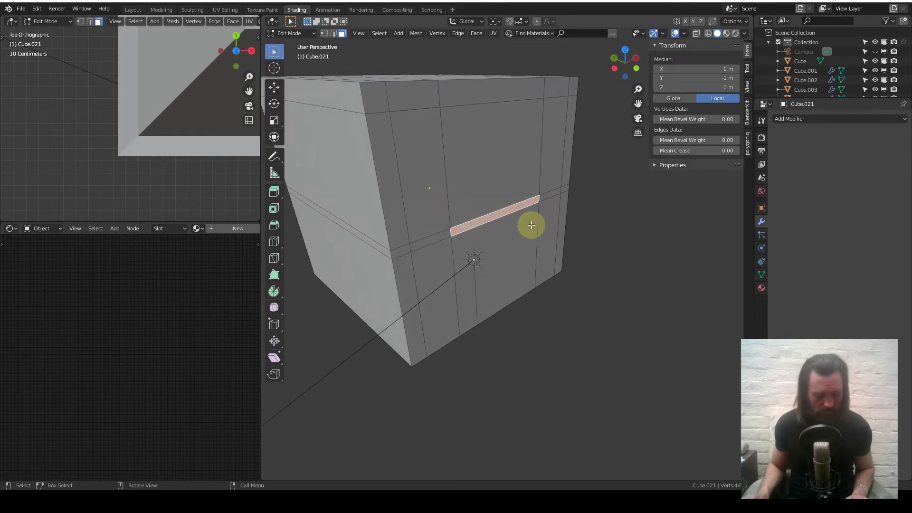
{"action": "key", "text": "e"}
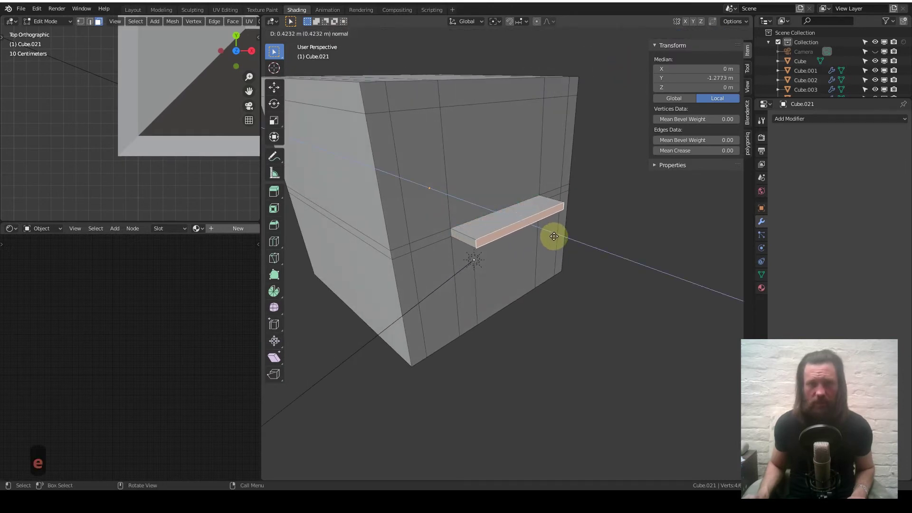
{"action": "left_click", "coordinate": [555, 236]}
- Inset the large face above the ledge slightly and extrude it inward to local Y about -0.913 m
{"action": "left_click", "coordinate": [489, 155]}
{"action": "middle_click_drag", "start_coordinate": [489, 155], "coordinate": [448, 180]}
{"action": "key", "text": "i"}
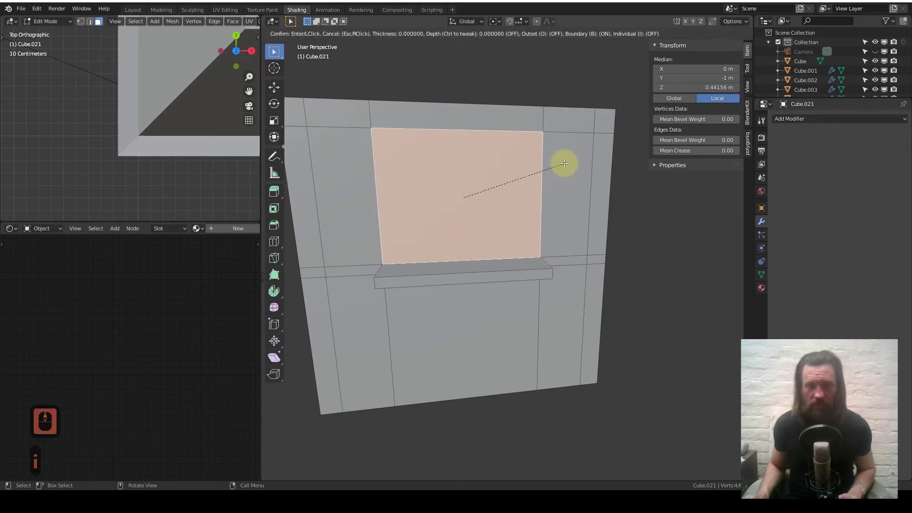
{"action": "left_click", "coordinate": [558, 164]}
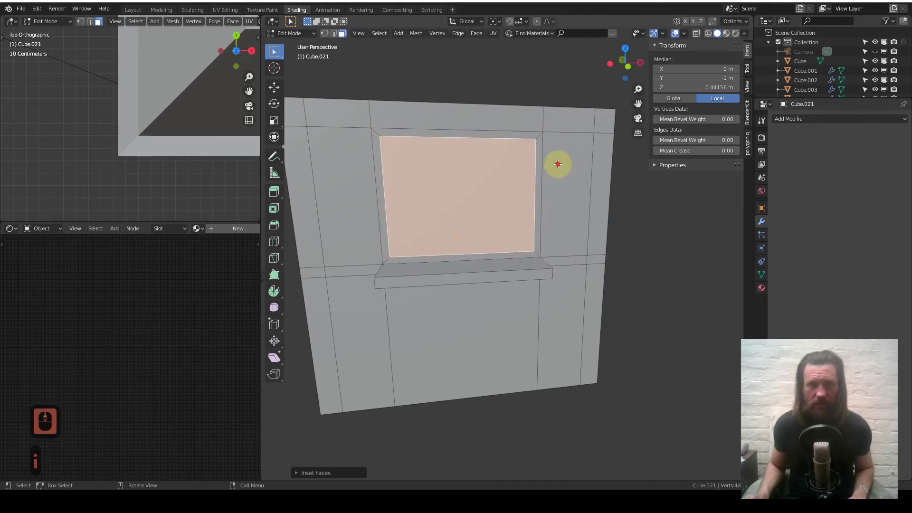
{"action": "middle_click_drag", "start_coordinate": [441, 223], "coordinate": [432, 208]}
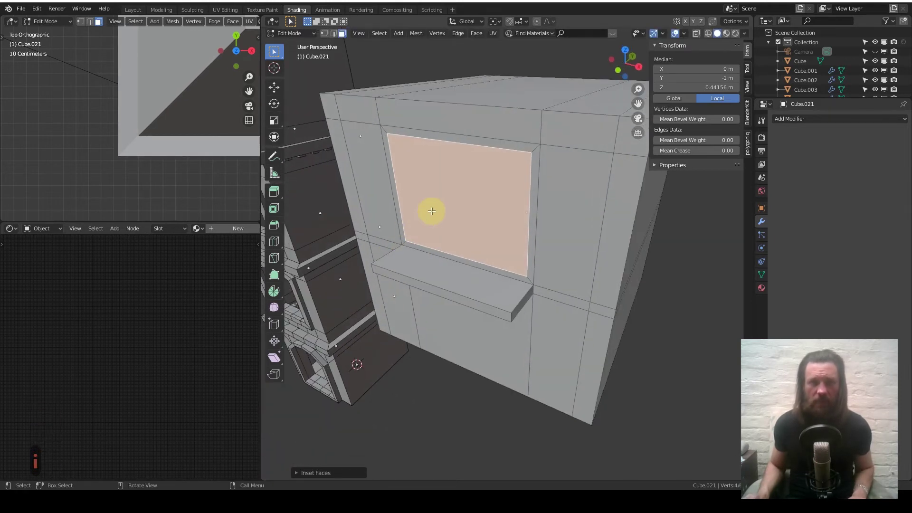
{"action": "key", "text": "e"}
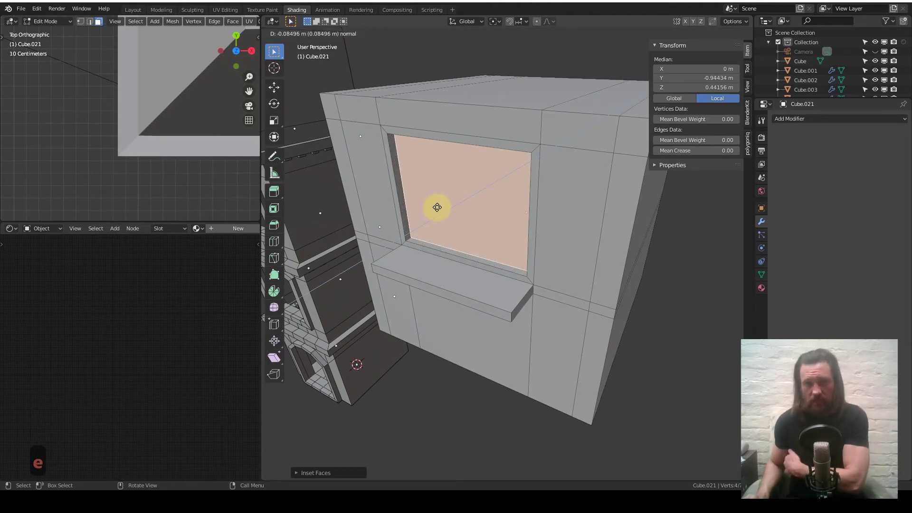
{"action": "left_click", "coordinate": [441, 206]}
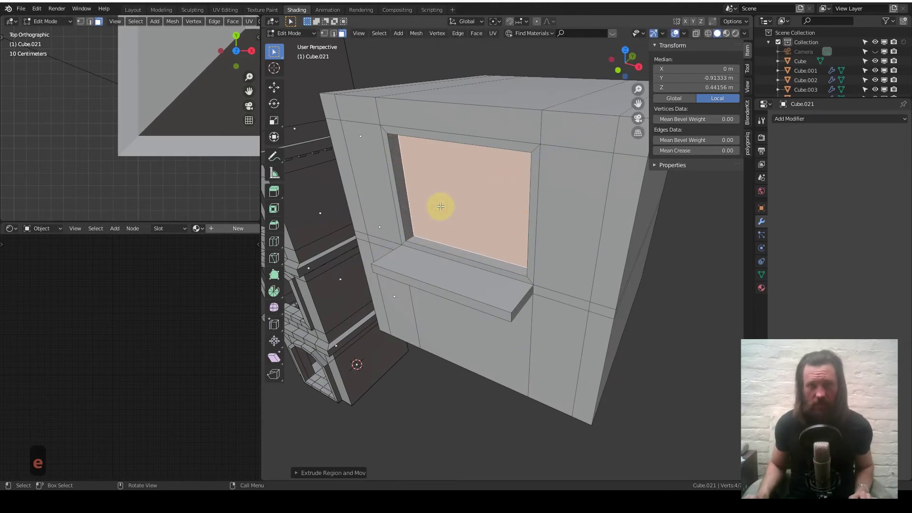
- Delete the recessed window face and the faces along the opening's lower edge to open up the window
{"action": "key", "text": "x"}
{"action": "left_click", "coordinate": [438, 207]}
{"action": "middle_click_drag", "start_coordinate": [438, 207], "coordinate": [472, 257]}
{"action": "scroll", "coordinate": [473, 257], "scroll_direction": "up", "scroll_amount": 3}
{"action": "middle_click_drag", "start_coordinate": [411, 275], "coordinate": [405, 252]}
{"action": "left_click", "coordinate": [399, 250]}
{"action": "left_click", "coordinate": [433, 250], "text": "shift"}
{"action": "key", "text": "x"}
{"action": "left_click", "coordinate": [428, 251]}
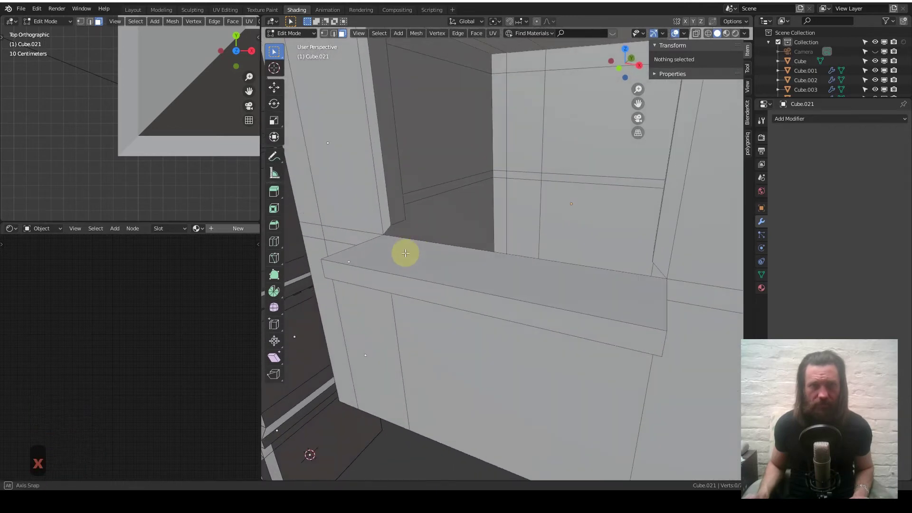
- Select the lower corner vertices on both window jambs and lower them along Z to local Z about 0.051 m
{"action": "middle_click_drag", "start_coordinate": [334, 65], "coordinate": [372, 225], "text": "shift"}
{"action": "left_click", "coordinate": [409, 229]}
{"action": "left_click", "coordinate": [448, 240], "text": "shift"}
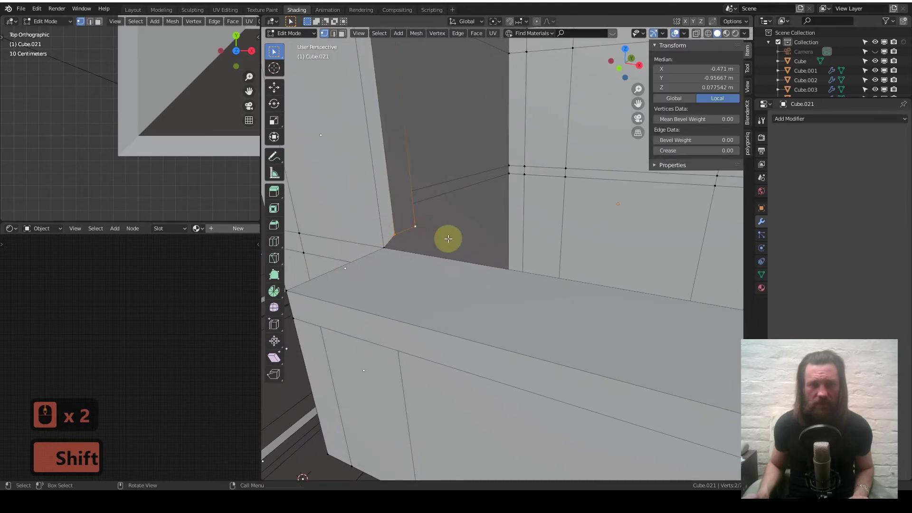
{"action": "middle_click_drag", "start_coordinate": [448, 240], "coordinate": [572, 231]}
{"action": "left_click", "coordinate": [610, 237], "text": "shift"}
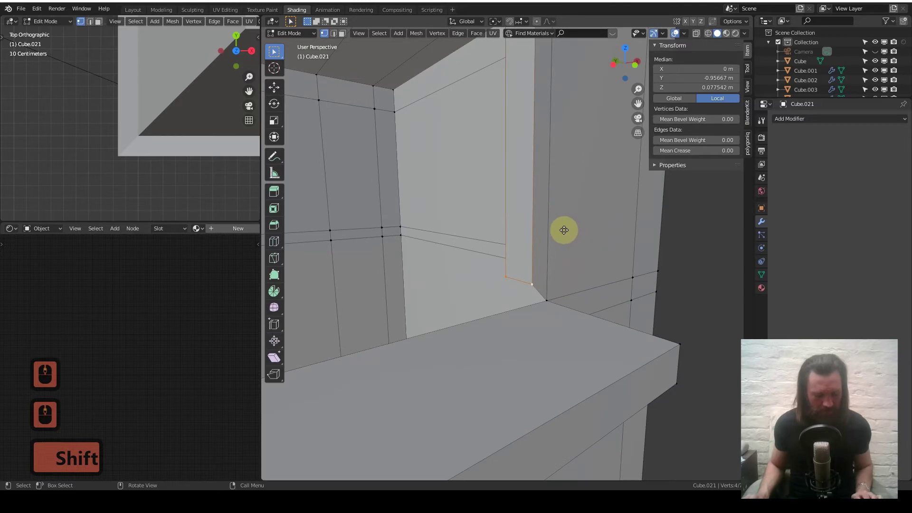
{"action": "key", "text": "g"}
{"action": "key", "text": "z"}
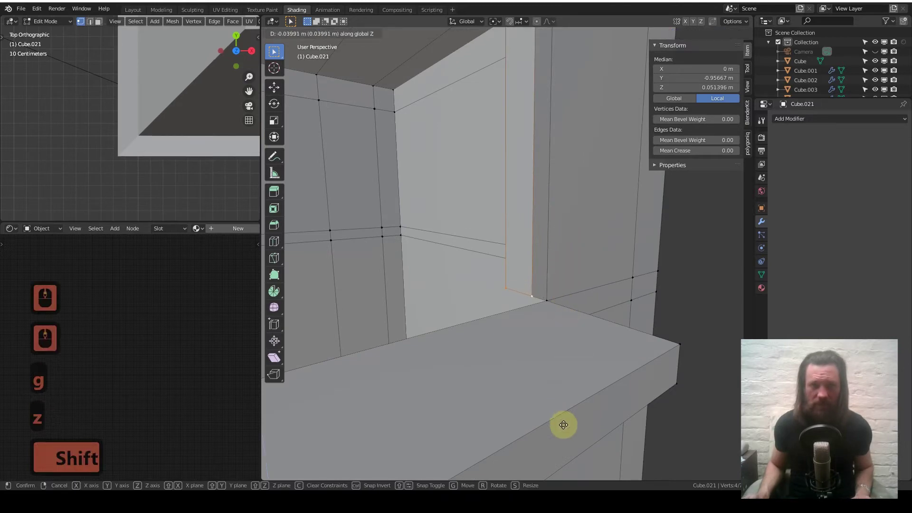
{"action": "left_click", "coordinate": [564, 425]}
- Lower the selected jamb vertices further along Z to local Z about 0.034 m, close to the ledge
{"action": "middle_click_drag", "start_coordinate": [558, 361], "coordinate": [269, 324]}
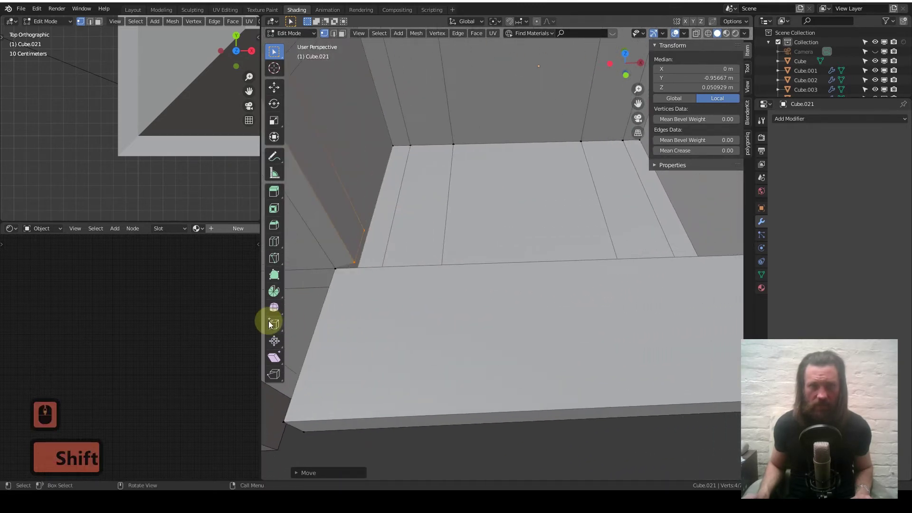
{"action": "middle_click_drag", "start_coordinate": [390, 289], "coordinate": [379, 241]}
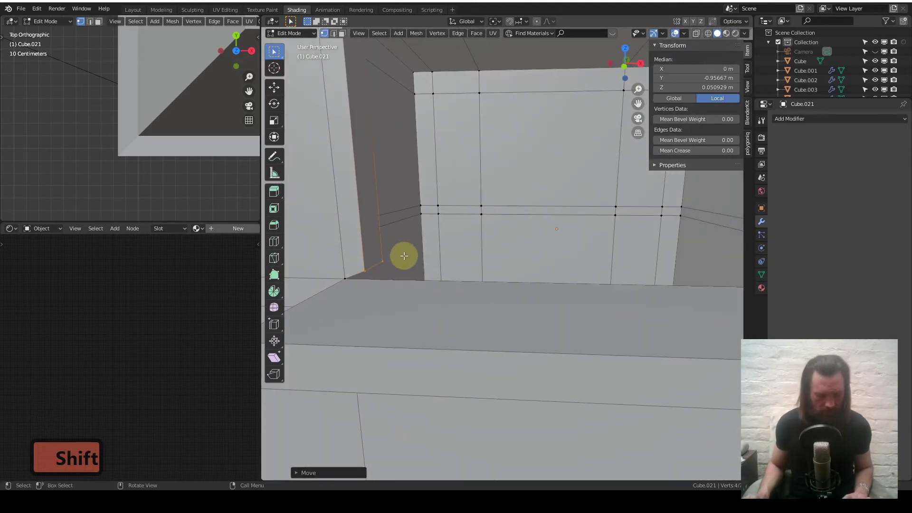
{"action": "key", "text": "g"}
{"action": "key", "text": "z"}
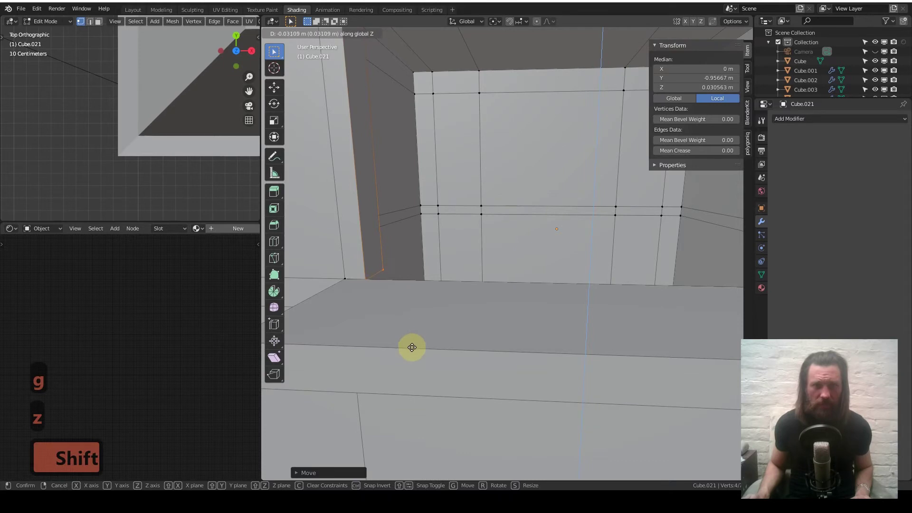
{"action": "left_click", "coordinate": [419, 331]}
- Select the bottom edges of both window jambs in edge select mode and fill a face between them
{"action": "middle_click_drag", "start_coordinate": [418, 330], "coordinate": [364, 288]}
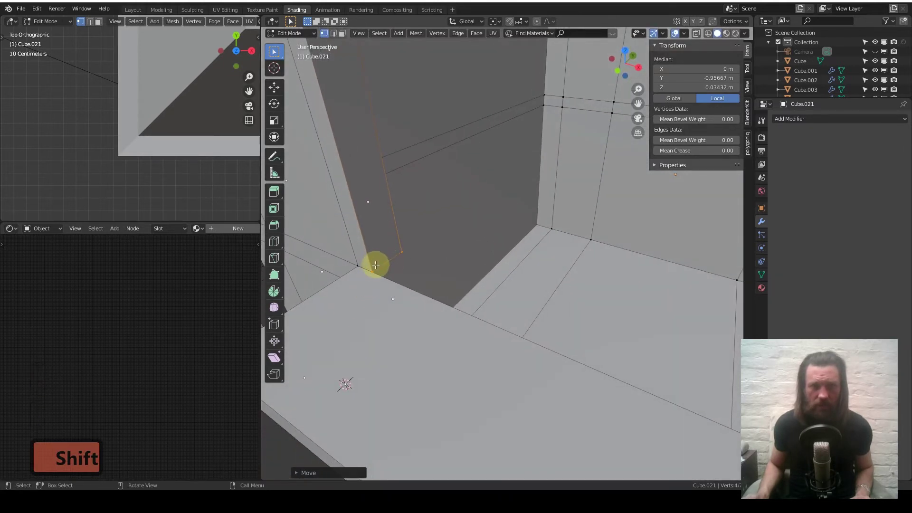
{"action": "left_click", "coordinate": [334, 33]}
{"action": "left_click", "coordinate": [393, 251]}
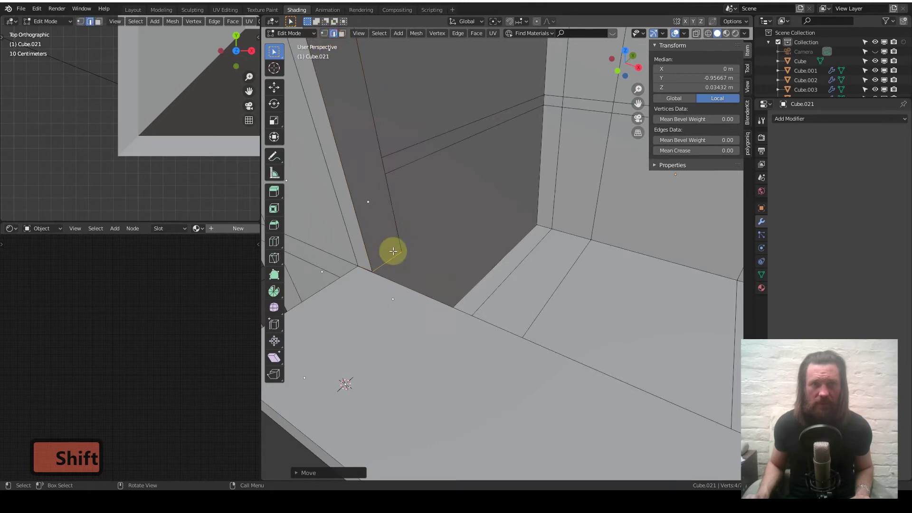
{"action": "middle_click_drag", "start_coordinate": [466, 332], "coordinate": [605, 236]}
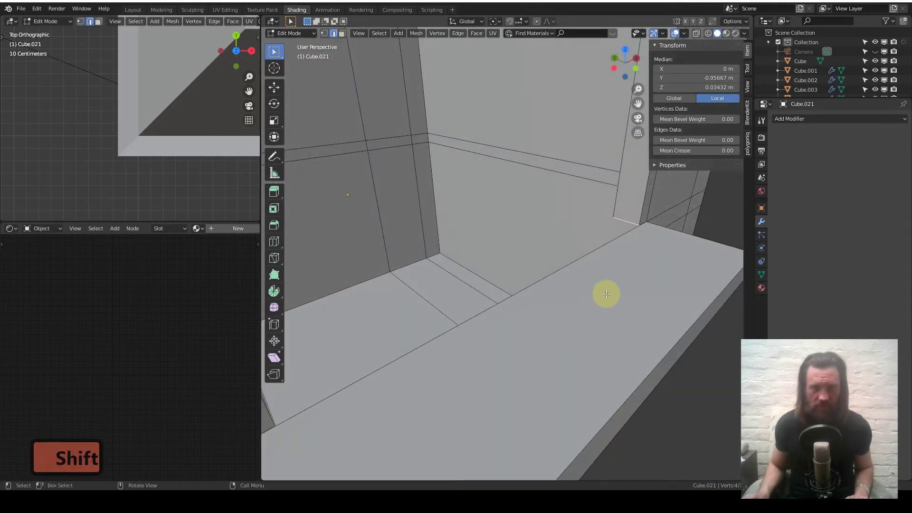
{"action": "key", "text": "f"}
{"action": "middle_click_drag", "start_coordinate": [624, 262], "coordinate": [534, 245]}
- Leave mesh editing, hide the transform sidebar and examine the block's window opening and ledge
{"action": "key", "text": "Tab"}
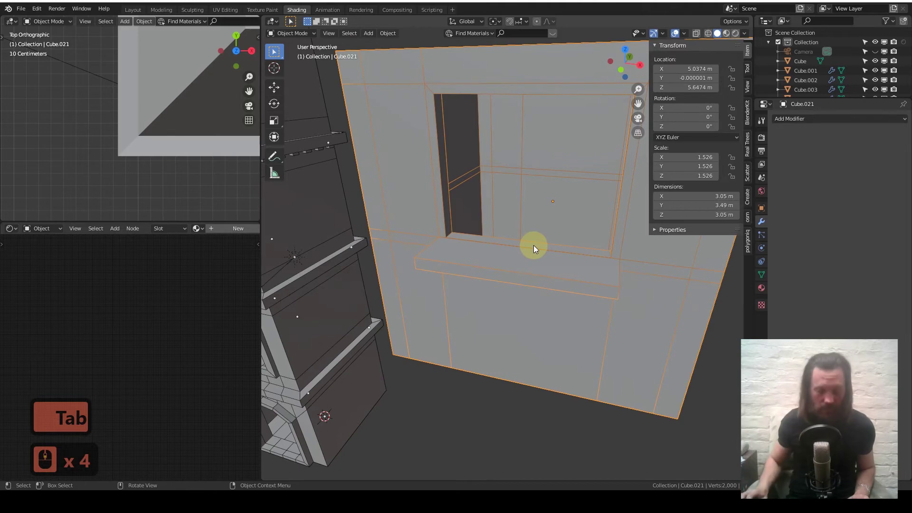
{"action": "key", "text": "n"}
{"action": "middle_click_drag", "start_coordinate": [633, 254], "coordinate": [537, 187]}
{"action": "scroll", "coordinate": [631, 226], "scroll_direction": "down", "scroll_amount": 5}
{"action": "scroll", "coordinate": [562, 257], "scroll_direction": "up", "scroll_amount": 3}
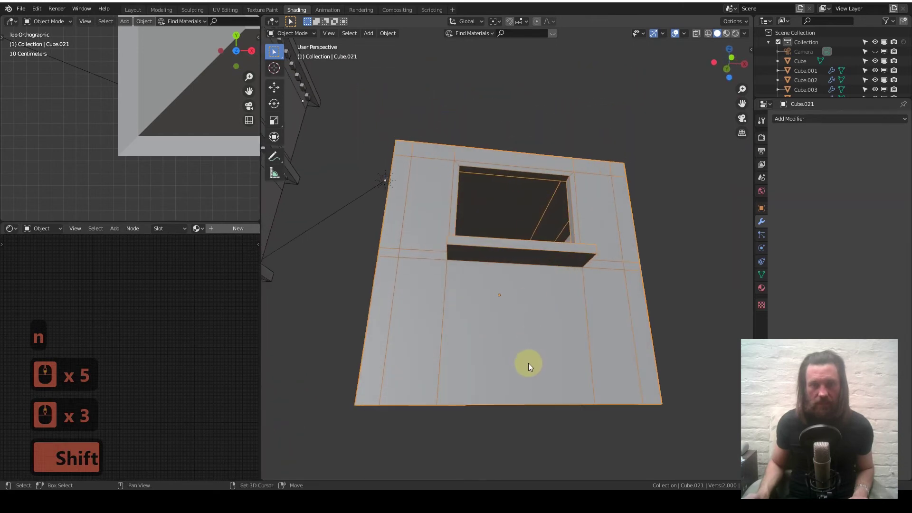
- Reopen the block's mesh for editing at its underside
{"action": "middle_click_drag", "start_coordinate": [527, 362], "coordinate": [526, 230]}
{"action": "key", "text": "KP_1"}
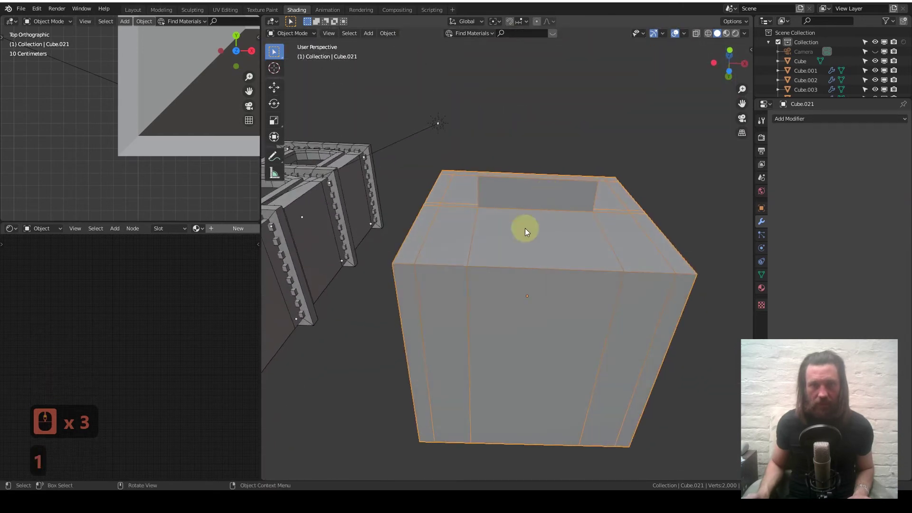
{"action": "middle_click_drag", "start_coordinate": [523, 313], "coordinate": [463, 210], "text": "shift"}
{"action": "key", "text": "Tab"}
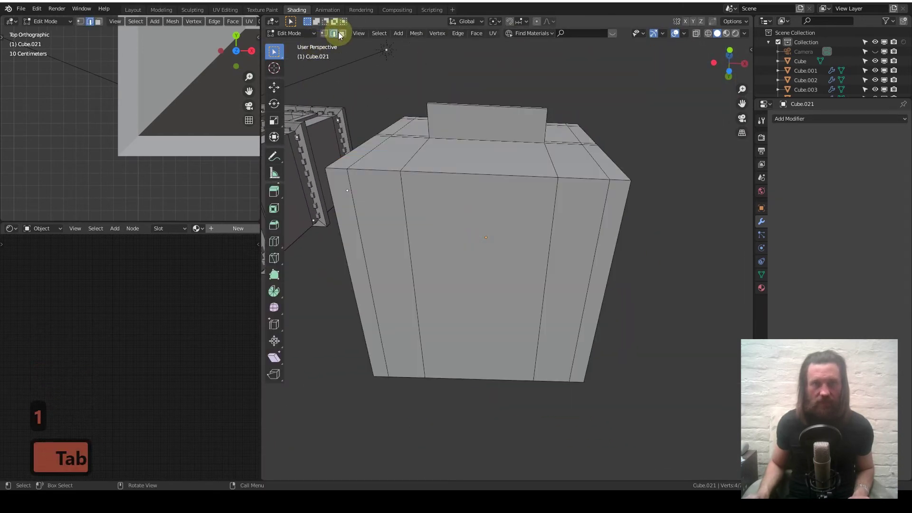
- Extrude the two outer bottom strips of the booth-shaped block downward into long legs
{"action": "left_click", "coordinate": [378, 253]}
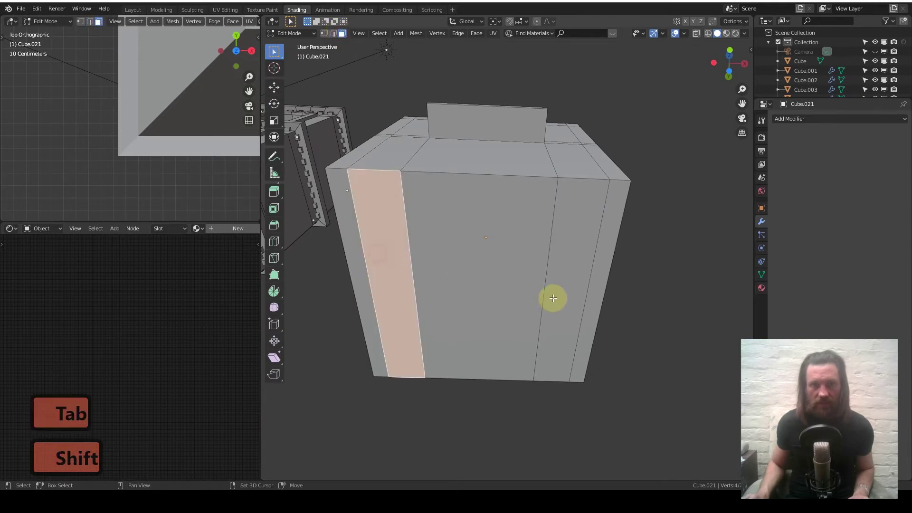
{"action": "left_click", "coordinate": [550, 276], "text": "shift"}
{"action": "middle_click_drag", "start_coordinate": [523, 259], "coordinate": [498, 309]}
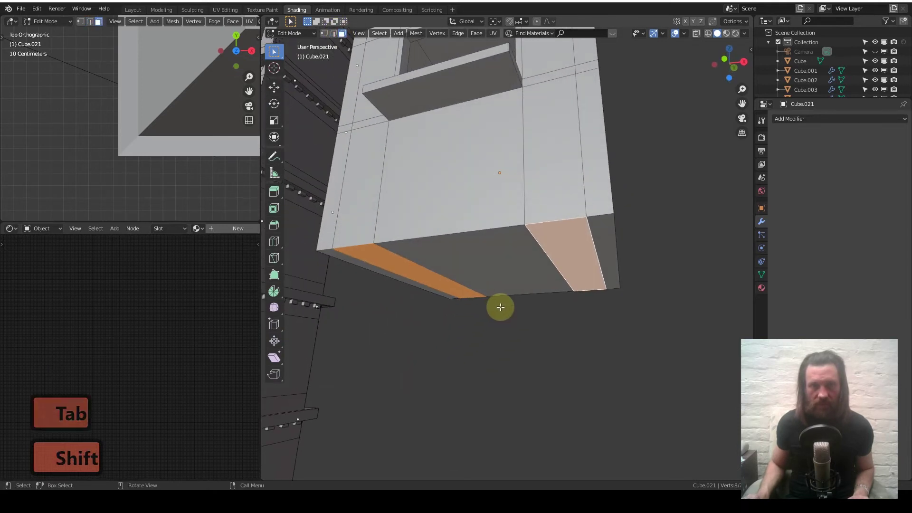
{"action": "key", "text": "e"}
{"action": "left_click", "coordinate": [480, 41]}
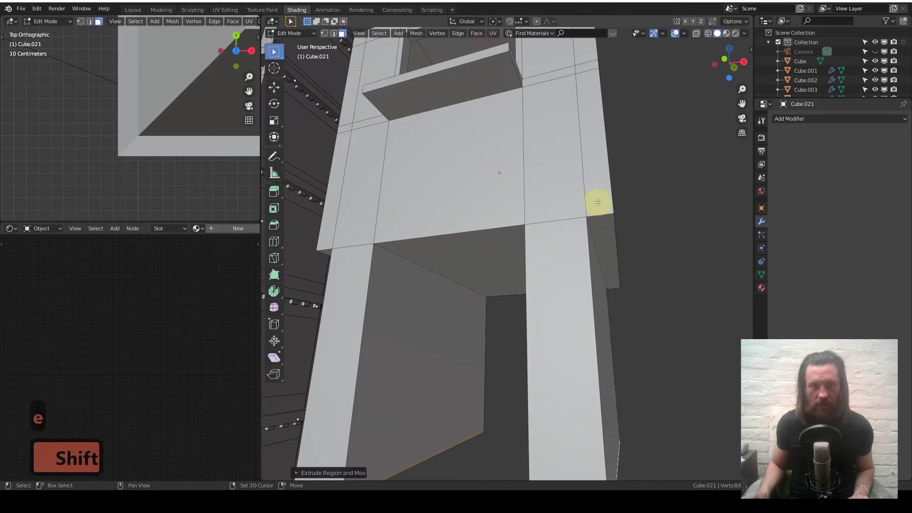
{"action": "middle_click_drag", "start_coordinate": [598, 203], "coordinate": [564, 435], "text": "shift"}
{"action": "middle_click_drag", "start_coordinate": [509, 165], "coordinate": [494, 393], "text": "shift"}
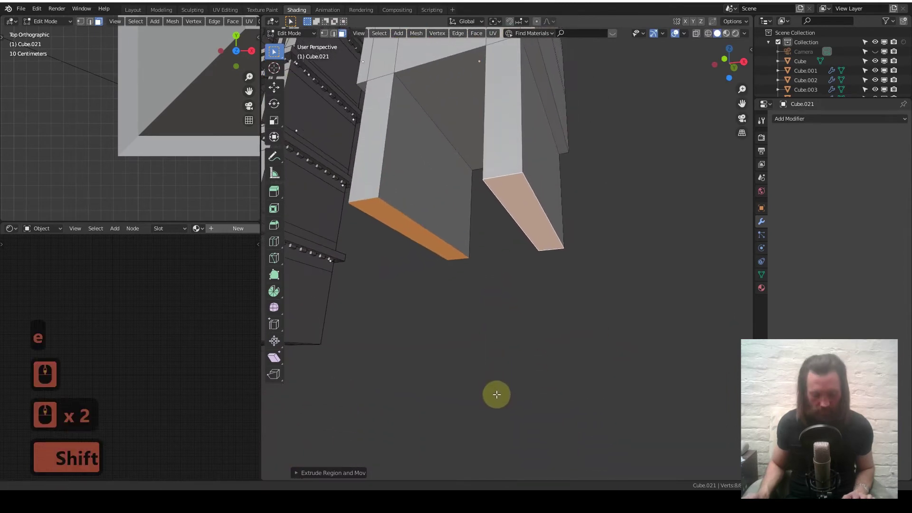
- Set the pivot point to Individual Origins and scale the two leg ends along Y to about 0.28 so they taper
{"action": "key", "text": "period"}
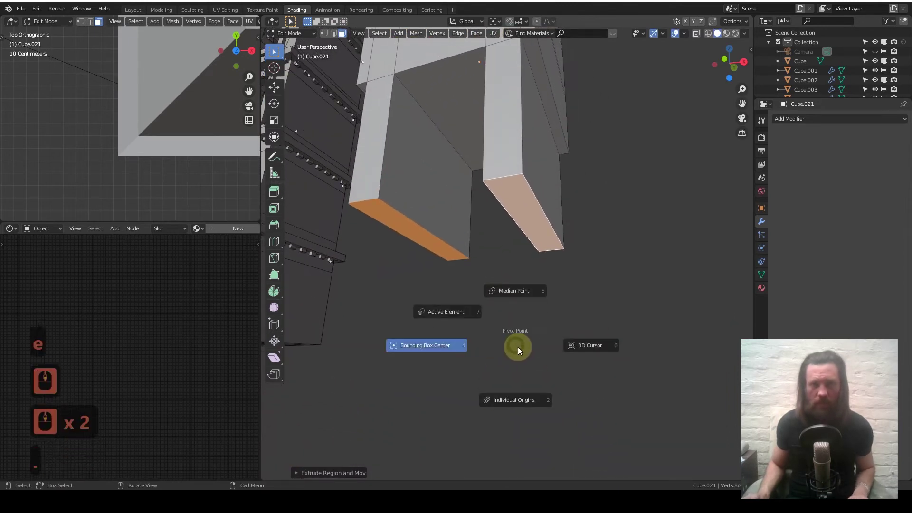
{"action": "left_click", "coordinate": [522, 399]}
{"action": "middle_click_drag", "start_coordinate": [499, 197], "coordinate": [493, 220]}
{"action": "middle_click_drag", "start_coordinate": [564, 198], "coordinate": [635, 232]}
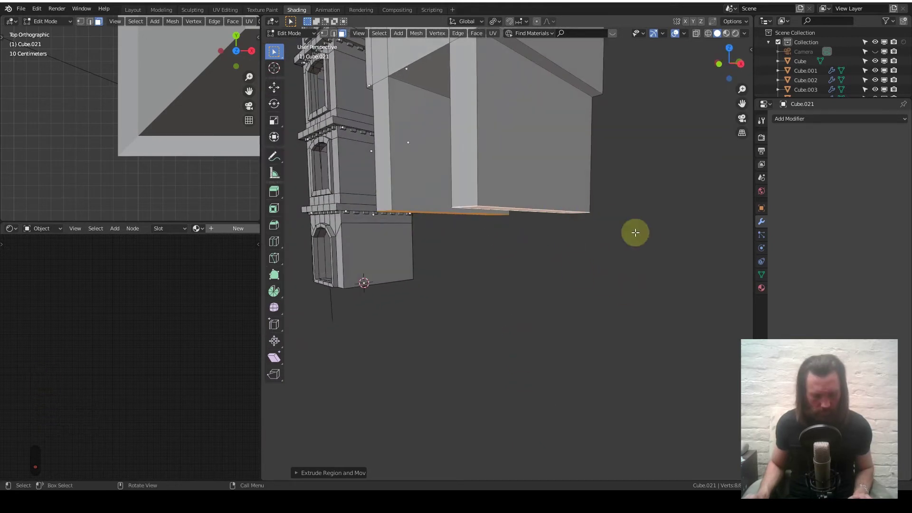
{"action": "key", "text": "s"}
{"action": "key", "text": "y"}
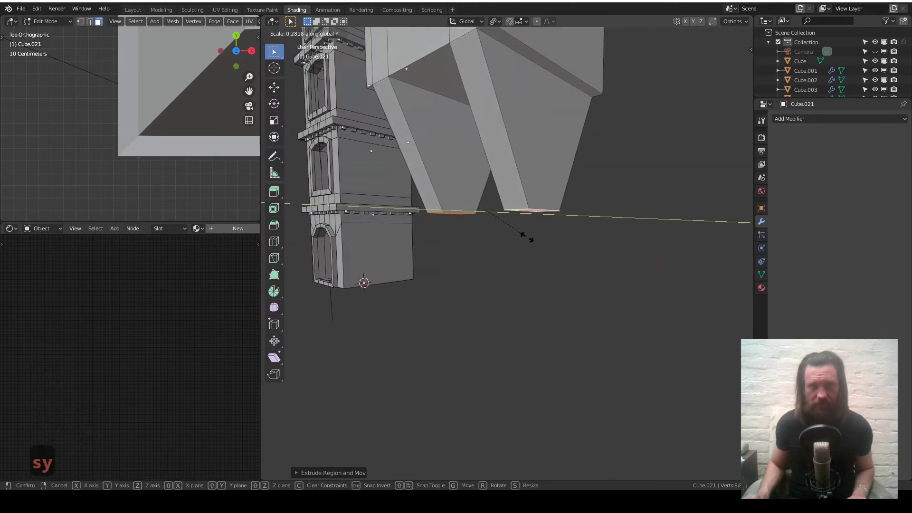
{"action": "left_click", "coordinate": [515, 234]}
{"action": "middle_click_drag", "start_coordinate": [515, 234], "coordinate": [521, 207]}
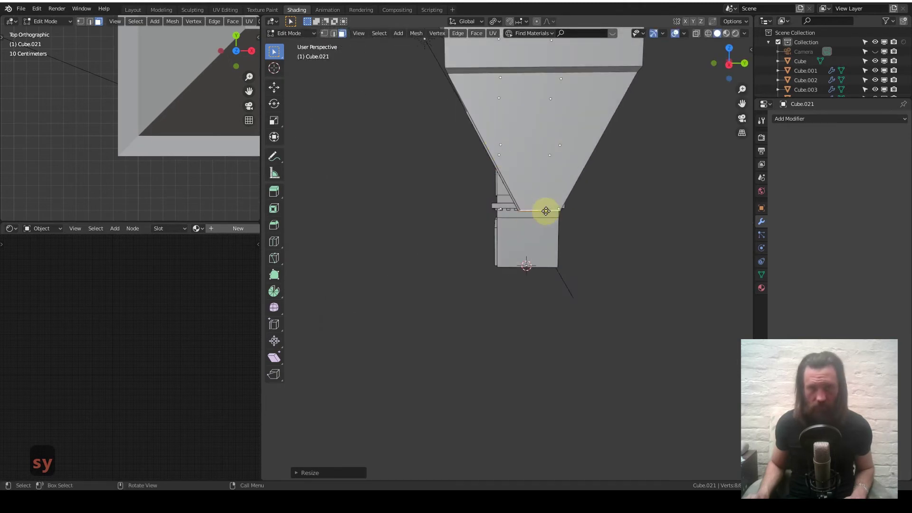
- Move the tapered leg ends along Y toward the back of the block and leave Edit Mode
{"action": "key", "text": "g"}
{"action": "key", "text": "y"}
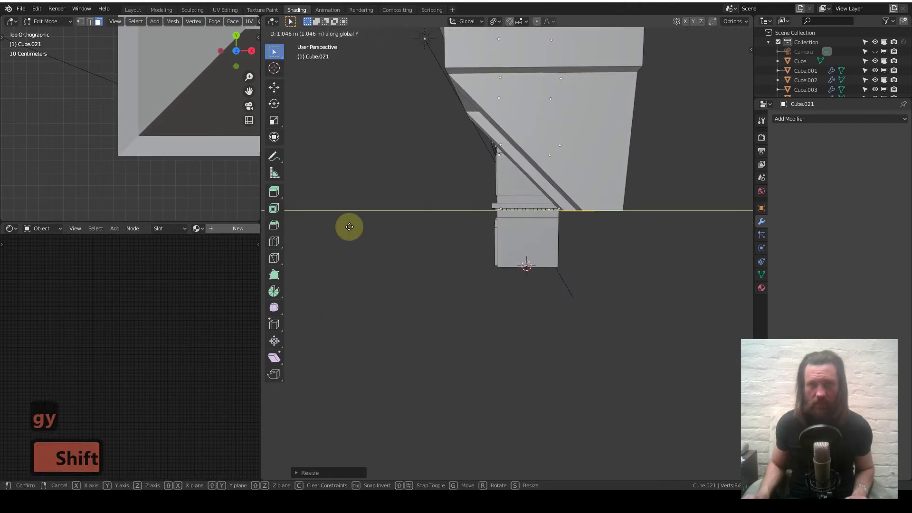
{"action": "left_click", "coordinate": [465, 218]}
{"action": "mouse_move", "coordinate": [464, 218]}
{"action": "middle_mouse_down"}
{"action": "mouse_move", "coordinate": [508, 102]}
{"action": "mouse_move", "coordinate": [474, 87]}
{"action": "mouse_move", "coordinate": [471, 226]}
{"action": "middle_mouse_up"}
{"action": "key", "text": "Tab"}
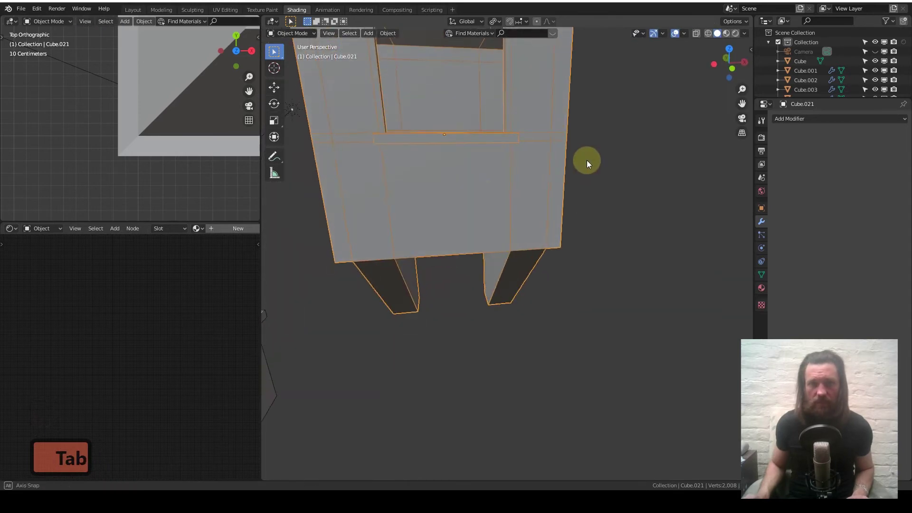
{"action": "middle_click_drag", "start_coordinate": [587, 160], "coordinate": [496, 213]}
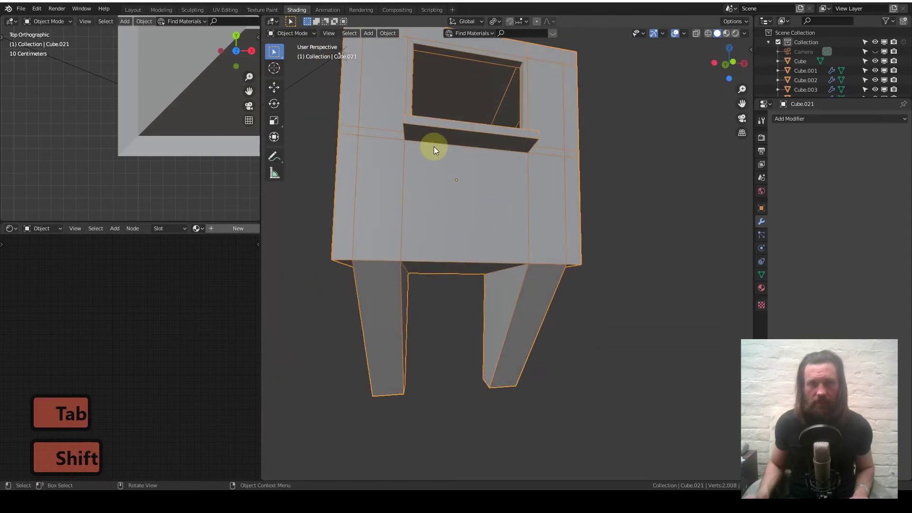
{"action": "middle_click_drag", "start_coordinate": [434, 146], "coordinate": [437, 230]}
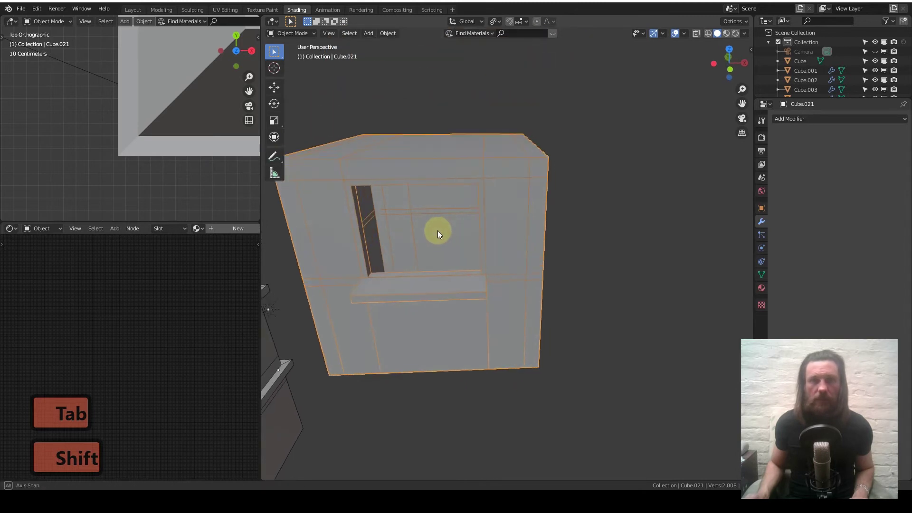
- Add three evenly spaced vertical loop cuts through the block's front and window ledge in Edit Mode
{"action": "key", "text": "Tab"}
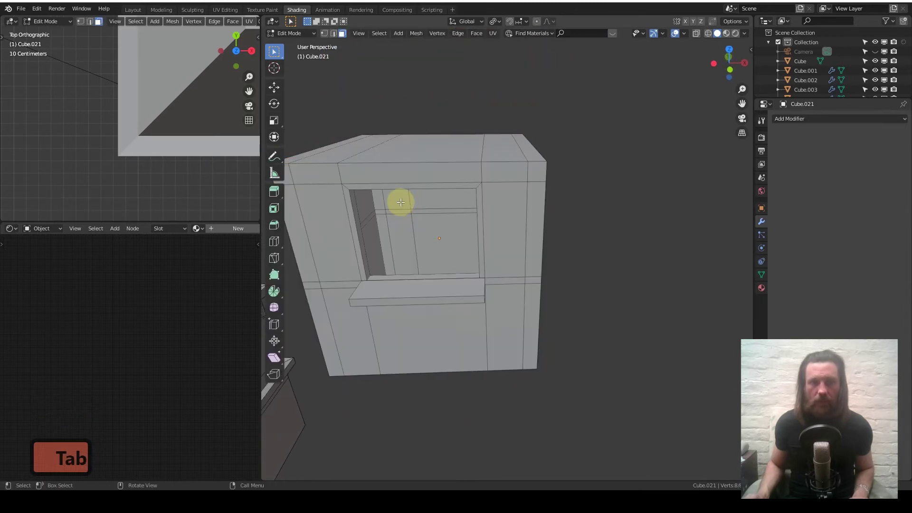
{"action": "key", "text": "ctrl+r"}
{"action": "scroll", "coordinate": [418, 300], "scroll_direction": "up", "scroll_amount": 2}
{"action": "left_click", "coordinate": [416, 301]}
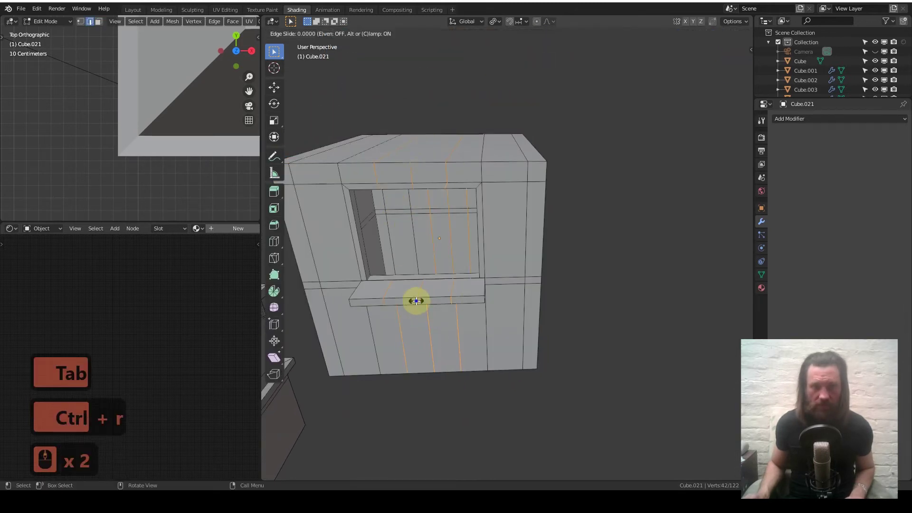
{"action": "left_click", "coordinate": [417, 301]}
{"action": "middle_click_drag", "start_coordinate": [445, 320], "coordinate": [467, 295], "text": "shift"}
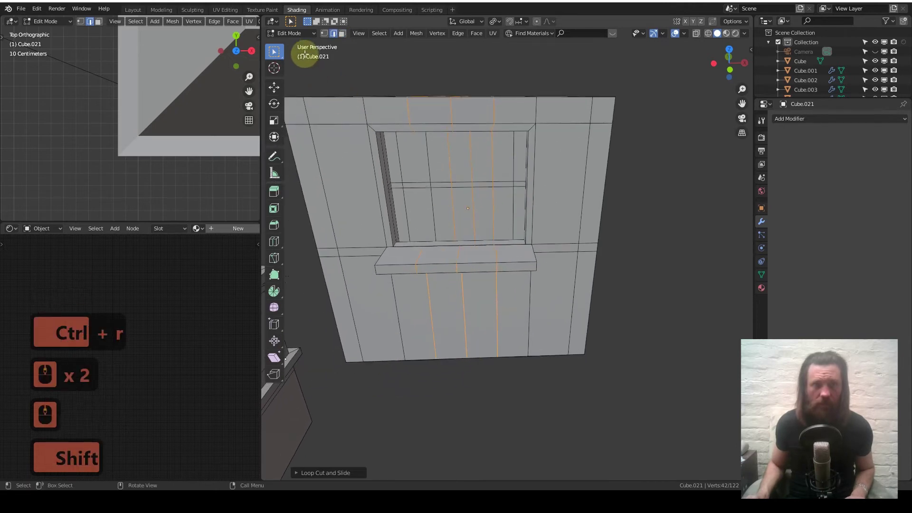
- With X-ray on in top view, move the ledge's centre front vertices outward along Y to form a point
{"action": "left_click", "coordinate": [323, 34]}
{"action": "key", "text": "7"}
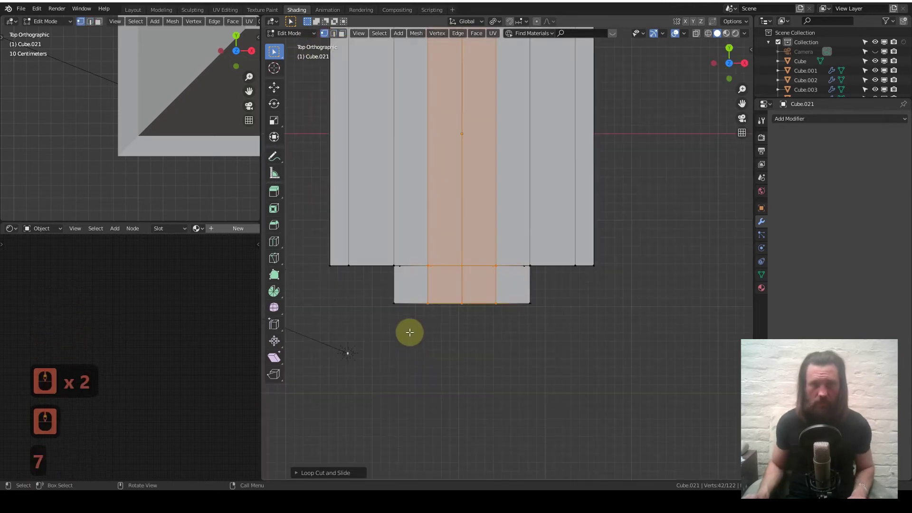
{"action": "scroll", "coordinate": [410, 330], "scroll_direction": "up", "scroll_amount": 2}
{"action": "middle_click_drag", "start_coordinate": [413, 328], "coordinate": [545, 158], "text": "shift"}
{"action": "scroll", "coordinate": [433, 274], "scroll_direction": "up", "scroll_amount": 1}
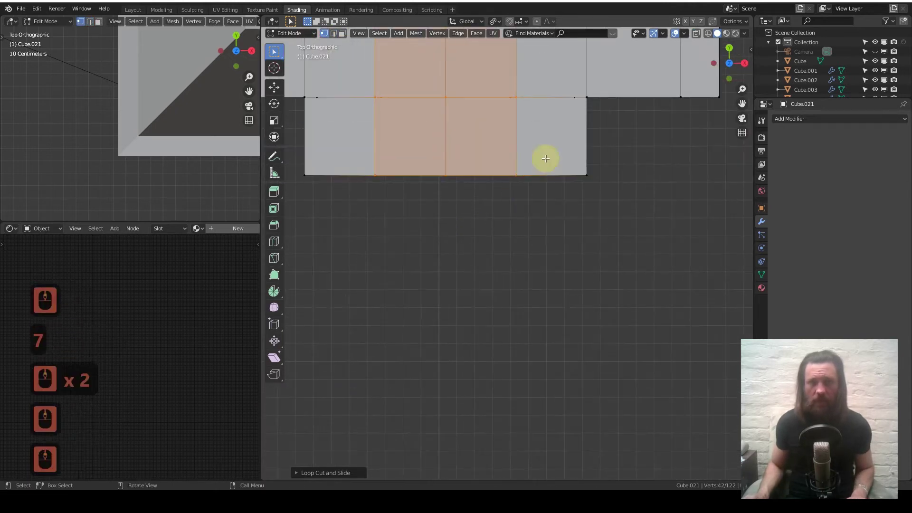
{"action": "left_click", "coordinate": [695, 34]}
{"action": "key", "text": "alt+a"}
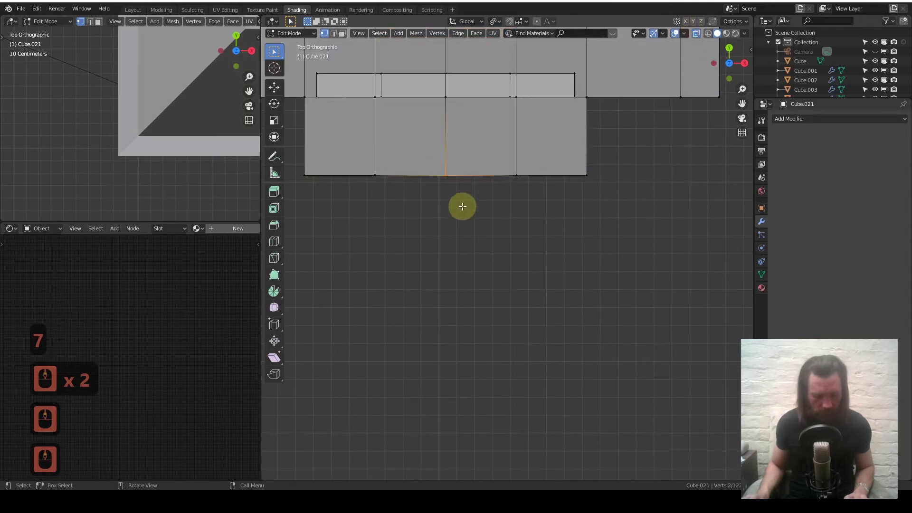
{"action": "key", "text": "g"}
{"action": "key", "text": "y"}
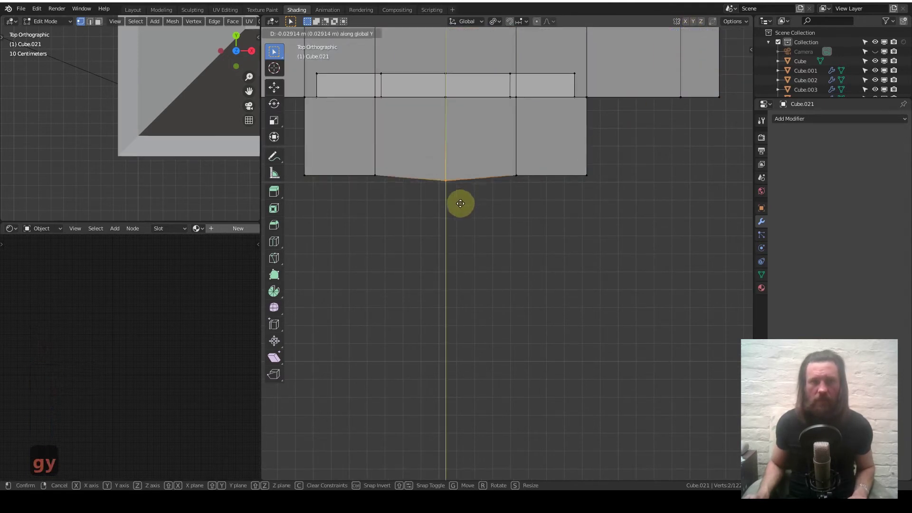
{"action": "left_click", "coordinate": [454, 258]}
- Move the ledge's front vertices on both sides of the centre outward along Y by about 0.2 m
{"action": "left_click", "coordinate": [378, 168], "text": "shift"}
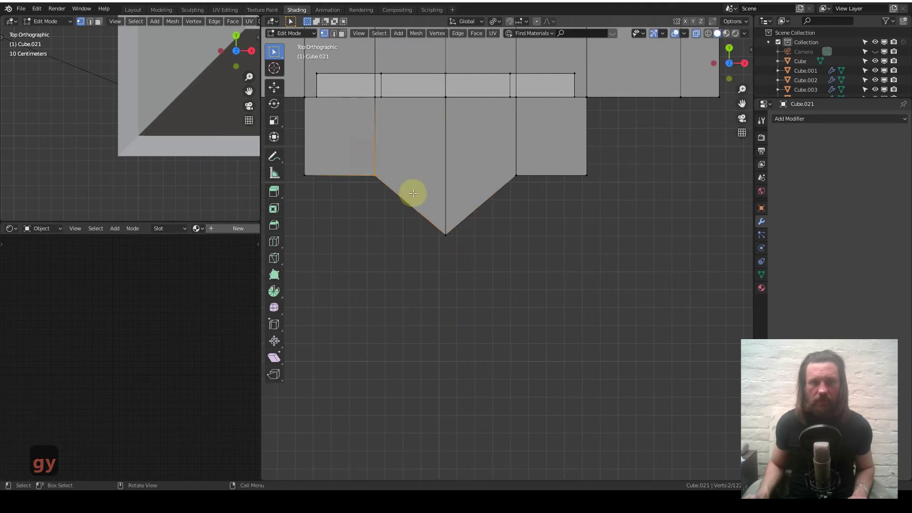
{"action": "left_click", "coordinate": [490, 181], "text": "shift"}
{"action": "key", "text": "g"}
{"action": "key", "text": "y"}
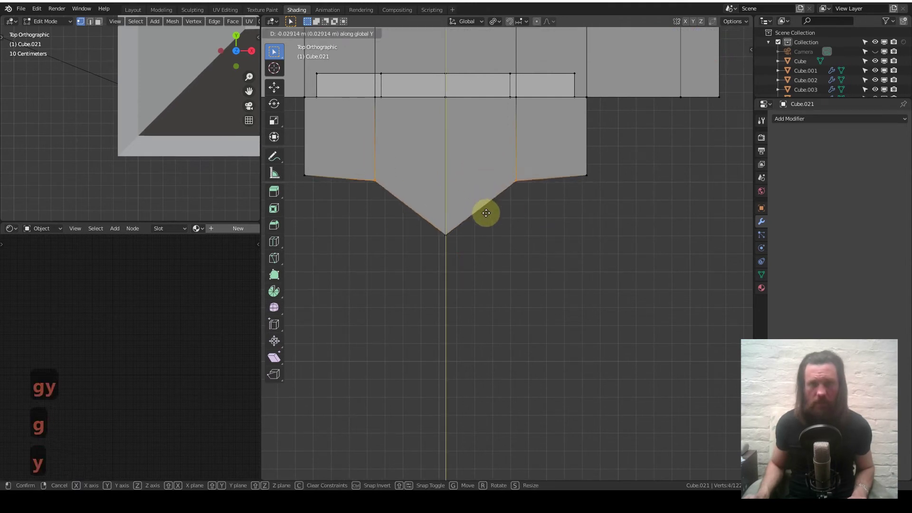
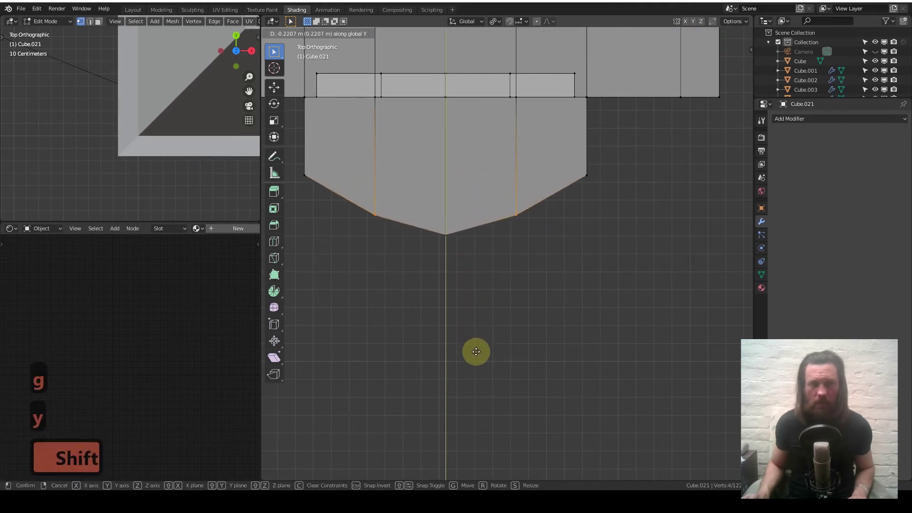
{"action": "left_click", "coordinate": [480, 335]}
- Pull the ledge's centre front vertices slightly back along Y to even the curve, leave Edit Mode and turn off X-ray
{"action": "left_click", "coordinate": [435, 226]}
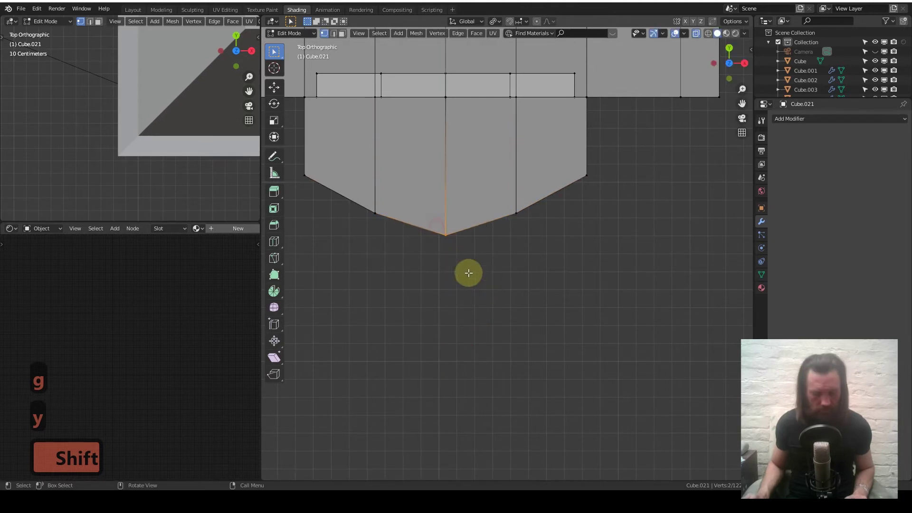
{"action": "key", "text": "g"}
{"action": "key", "text": "y"}
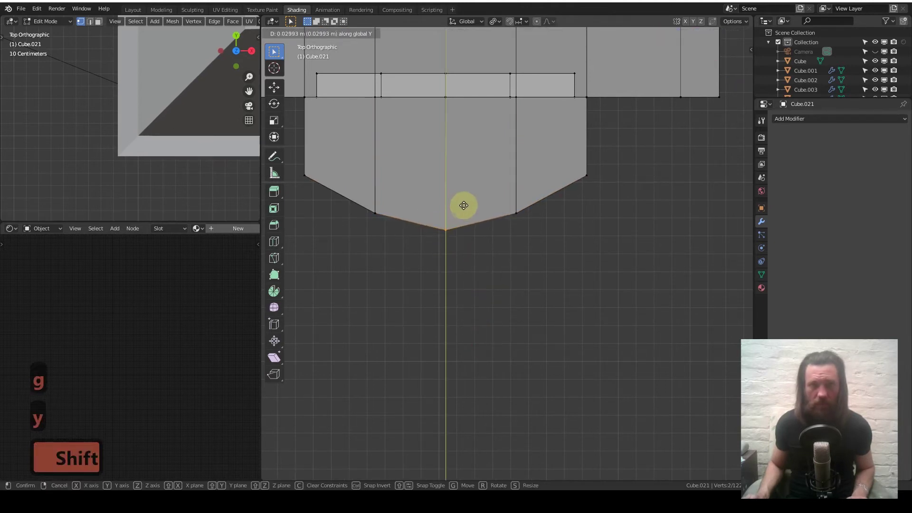
{"action": "left_click", "coordinate": [468, 170]}
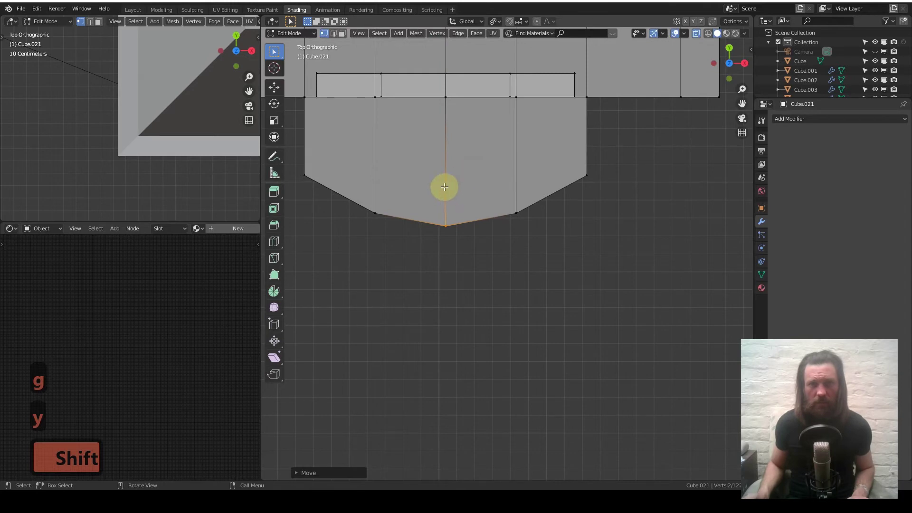
{"action": "middle_click_drag", "start_coordinate": [444, 187], "coordinate": [499, 197]}
{"action": "key", "text": "Tab"}
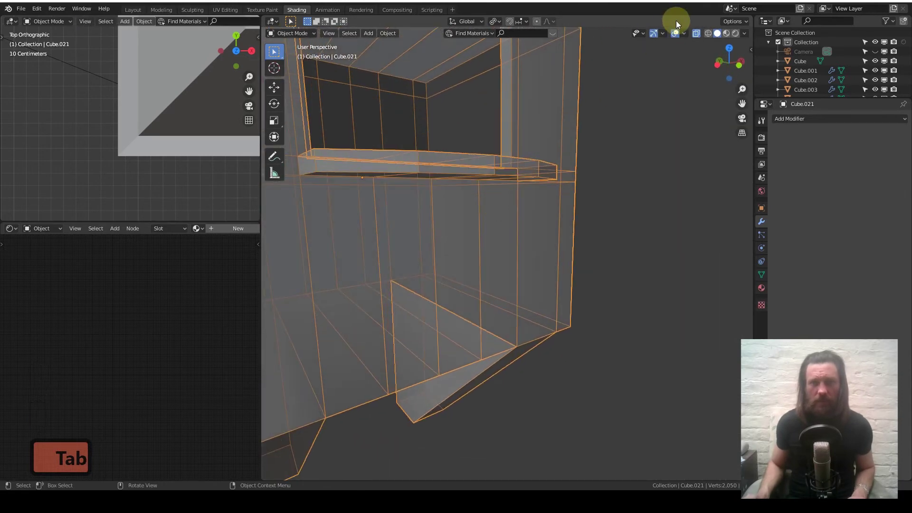
{"action": "mouse_move", "coordinate": [503, 161]}
{"action": "middle_mouse_down"}
{"action": "mouse_move", "coordinate": [480, 179]}
{"action": "mouse_move", "coordinate": [475, 214]}
{"action": "middle_mouse_up"}
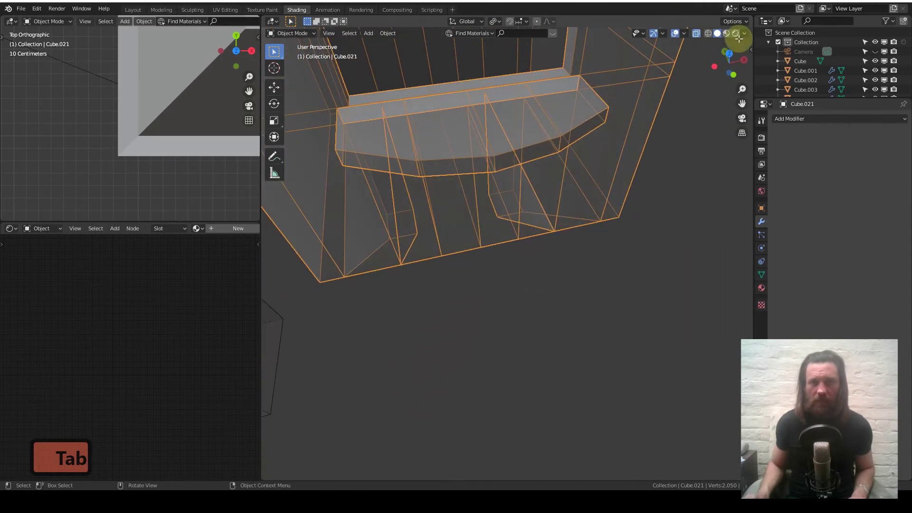
{"action": "left_click", "coordinate": [695, 33]}
{"action": "middle_click_drag", "start_coordinate": [477, 117], "coordinate": [456, 155]}
{"action": "key", "text": "ctrl"}
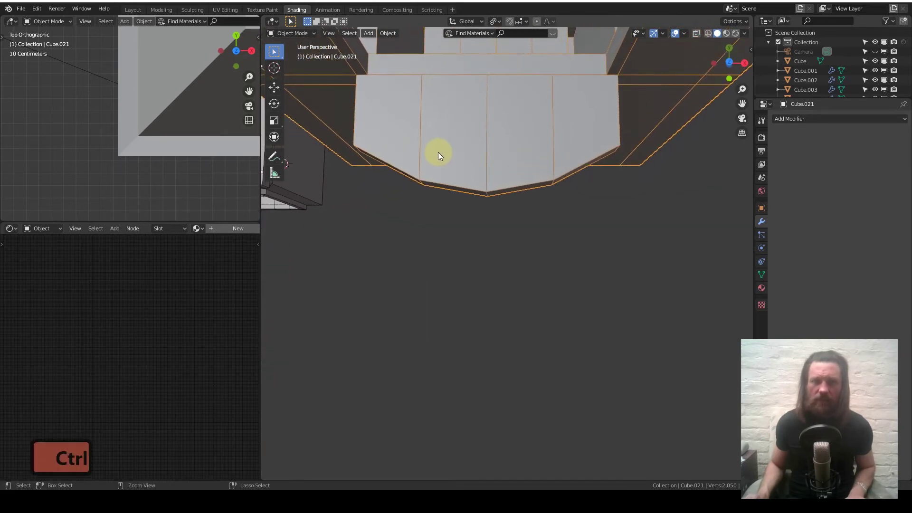
{"action": "key", "text": "Tab"}
{"action": "key", "text": "ctrl+r"}
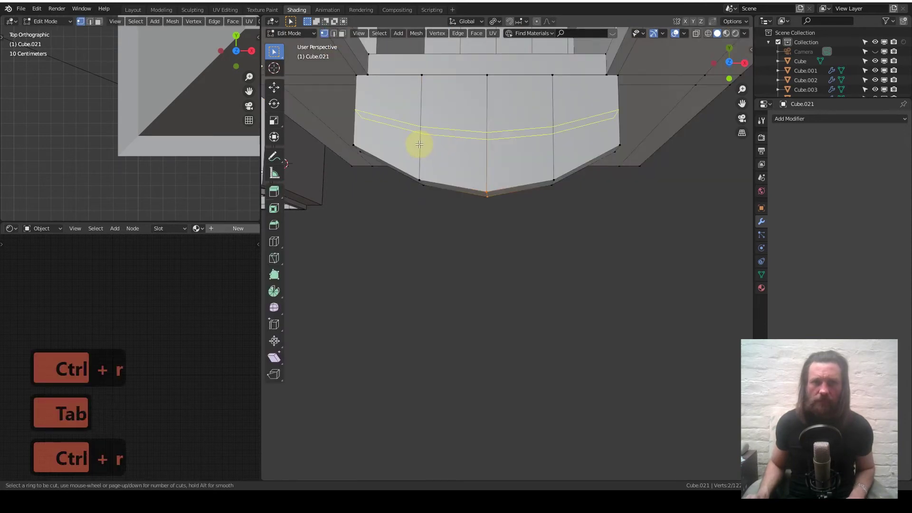
{"action": "key", "text": "Tab"}
- Apply all transforms to the block and add a Bevel modifier to it
{"action": "middle_click_drag", "start_coordinate": [450, 138], "coordinate": [592, 150]}
{"action": "key", "text": "q"}
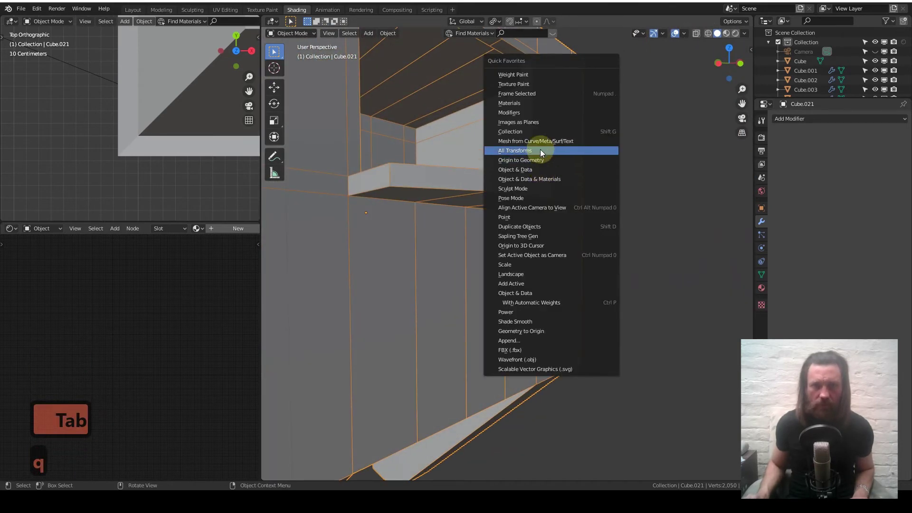
{"action": "left_click", "coordinate": [544, 149]}
{"action": "left_click", "coordinate": [790, 118]}
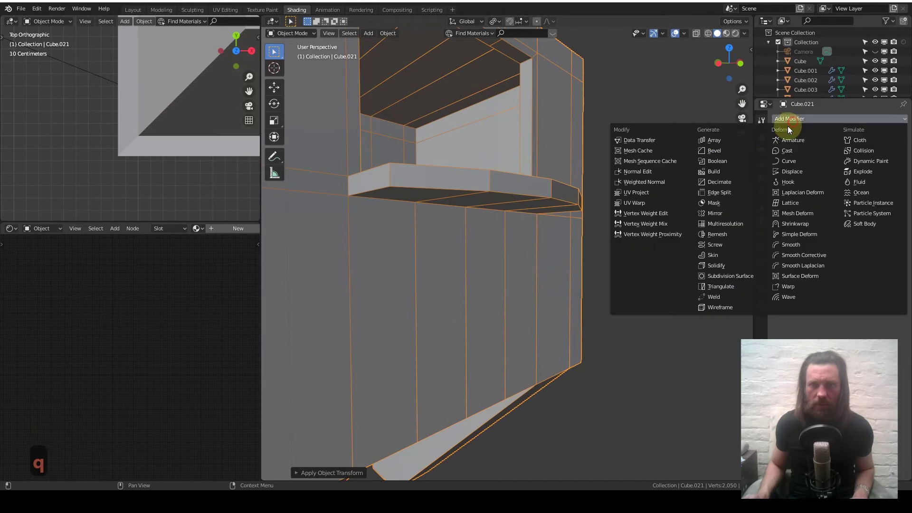
{"action": "left_click", "coordinate": [714, 150]}
{"action": "mouse_move", "coordinate": [546, 190]}
{"action": "middle_mouse_down"}
{"action": "mouse_move", "coordinate": [495, 193]}
{"action": "mouse_move", "coordinate": [547, 199]}
{"action": "middle_mouse_up"}
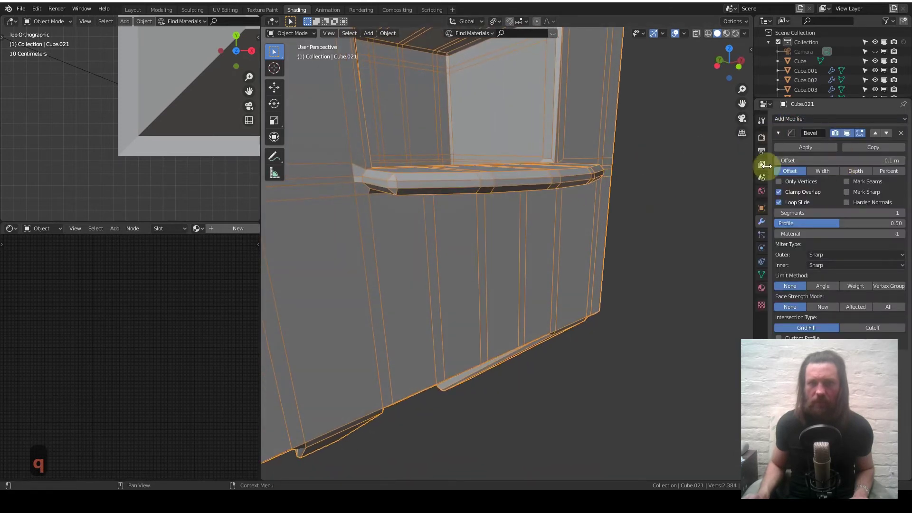
- Set the Bevel modifier's offset to 0.02 m
{"action": "left_click", "coordinate": [797, 120]}
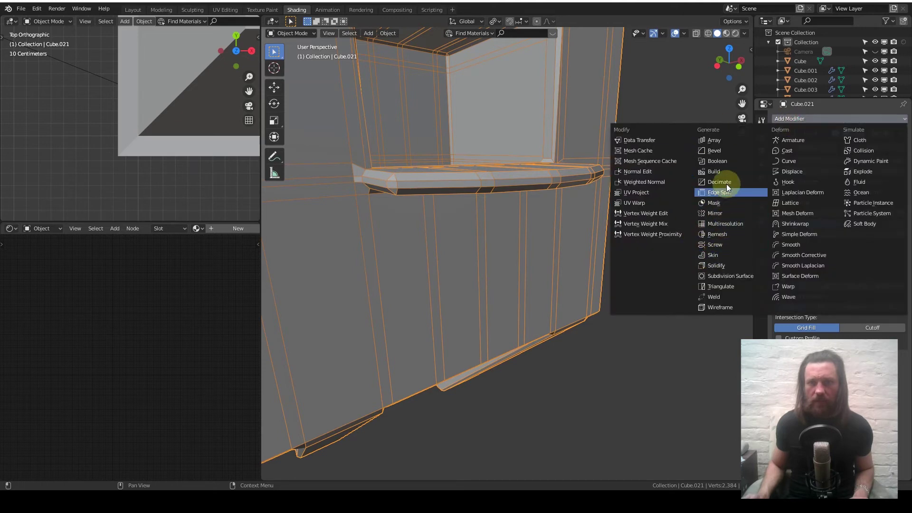
{"action": "left_click", "coordinate": [725, 151]}
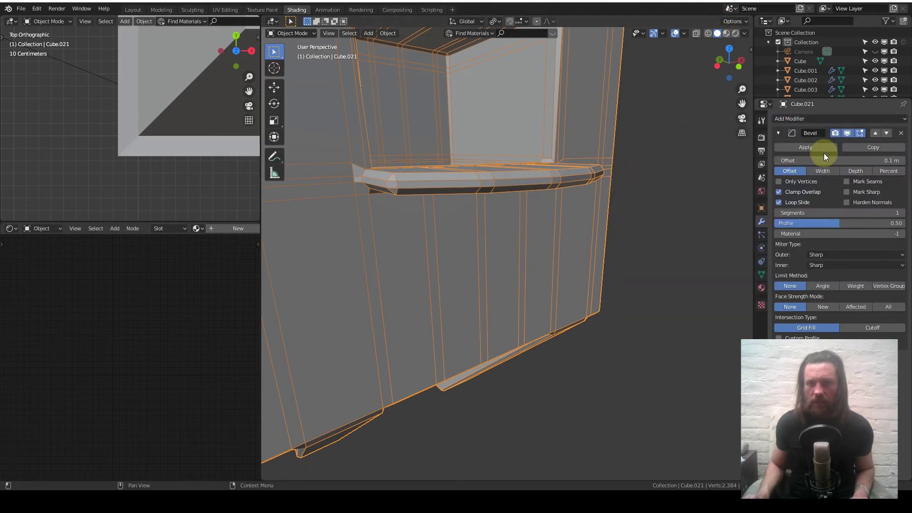
{"action": "left_click_drag", "start_coordinate": [818, 161], "coordinate": [801, 160], "text": "shift"}
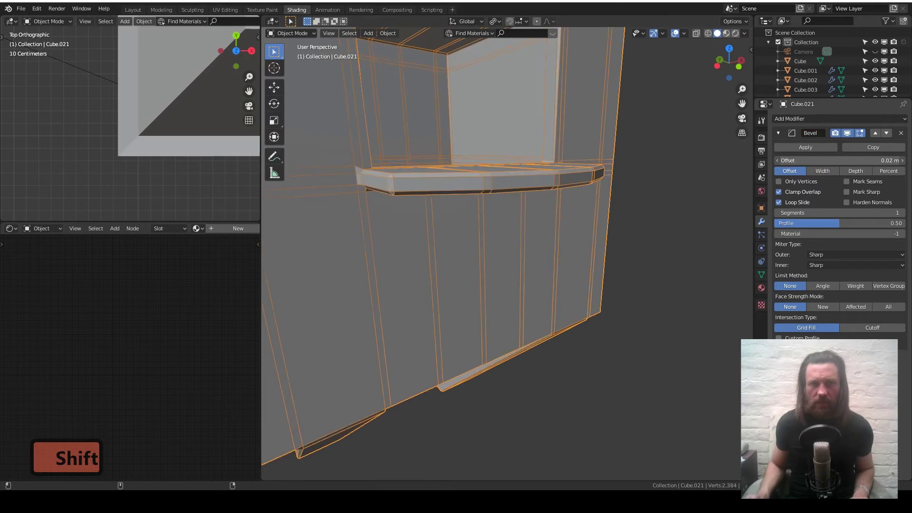
- Reduce the block's Bevel offset to 0.016 m and turn off the modifier's viewport display
{"action": "middle_click_drag", "start_coordinate": [628, 218], "coordinate": [597, 193]}
{"action": "middle_click_drag", "start_coordinate": [643, 215], "coordinate": [782, 164]}
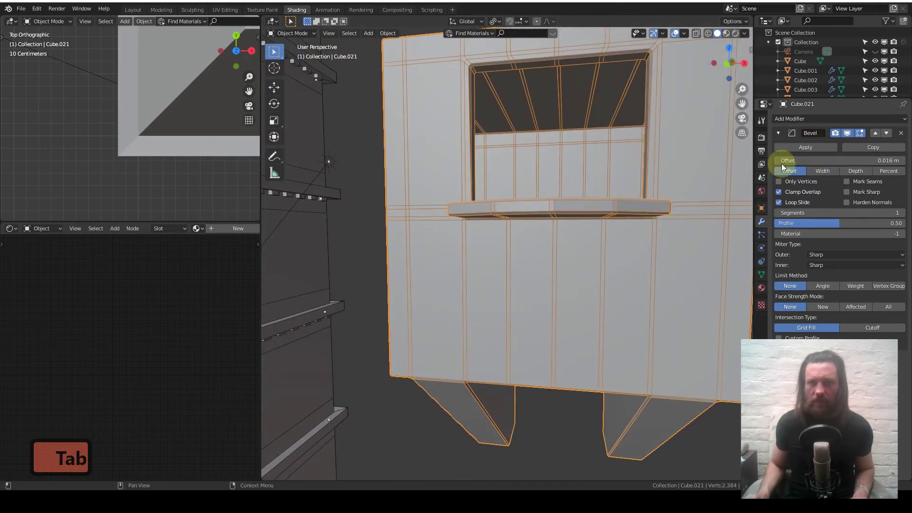
{"action": "left_click", "coordinate": [845, 134]}
- Add a cube and move it about 3 m along X and 6 m up, beside the block in front view
{"action": "middle_click_drag", "start_coordinate": [709, 171], "coordinate": [631, 235]}
{"action": "key", "text": "KP_1"}
{"action": "middle_click_drag", "start_coordinate": [601, 265], "coordinate": [574, 241]}
{"action": "scroll", "coordinate": [570, 254], "scroll_direction": "down", "scroll_amount": 2}
{"action": "key", "text": "shift+a"}
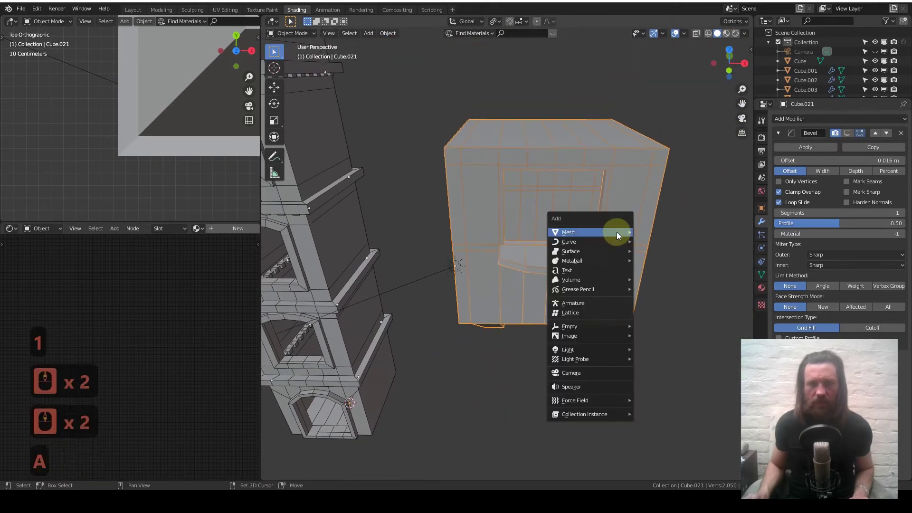
{"action": "mouse_move", "coordinate": [620, 232]}
{"action": "left_click", "coordinate": [654, 242]}
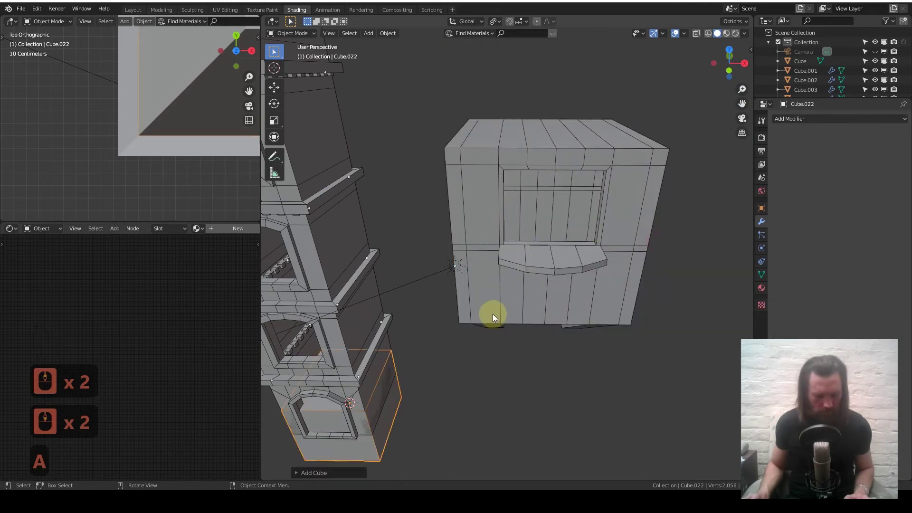
{"action": "key", "text": "KP_1"}
{"action": "key", "text": "g"}
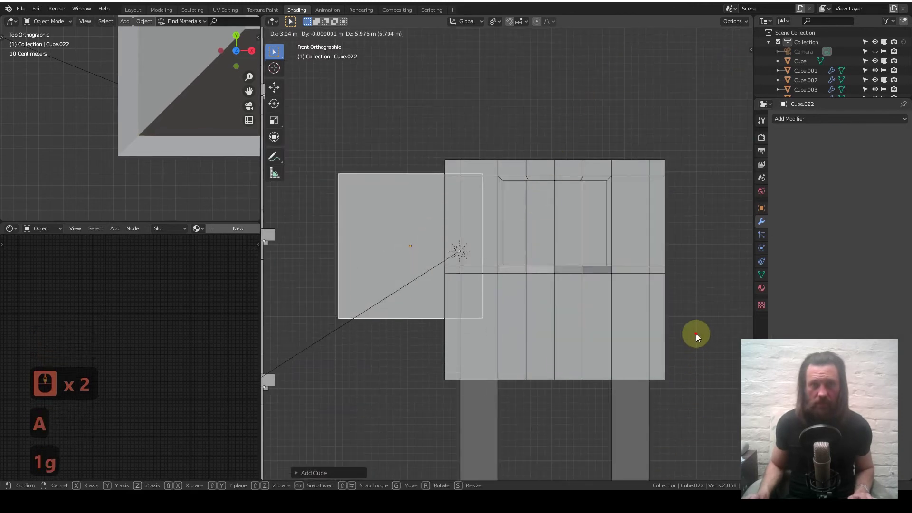
{"action": "left_click", "coordinate": [696, 337]}
- Scale the cube into a thin vertical post, stretched about 19 times along Z, and move it about 1.5 m along X over the window
{"action": "key", "text": "s"}
{"action": "left_click", "coordinate": [446, 246]}
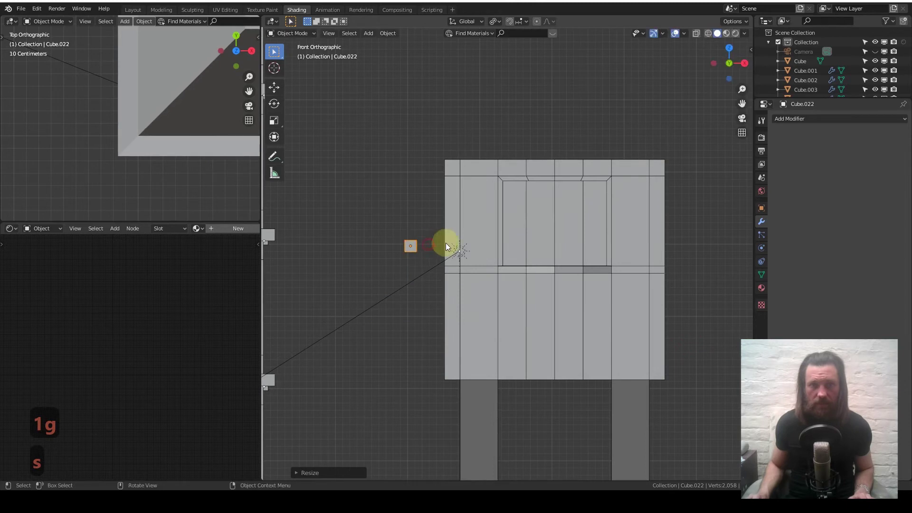
{"action": "key", "text": "s"}
{"action": "key", "text": "s"}
{"action": "key", "text": "z"}
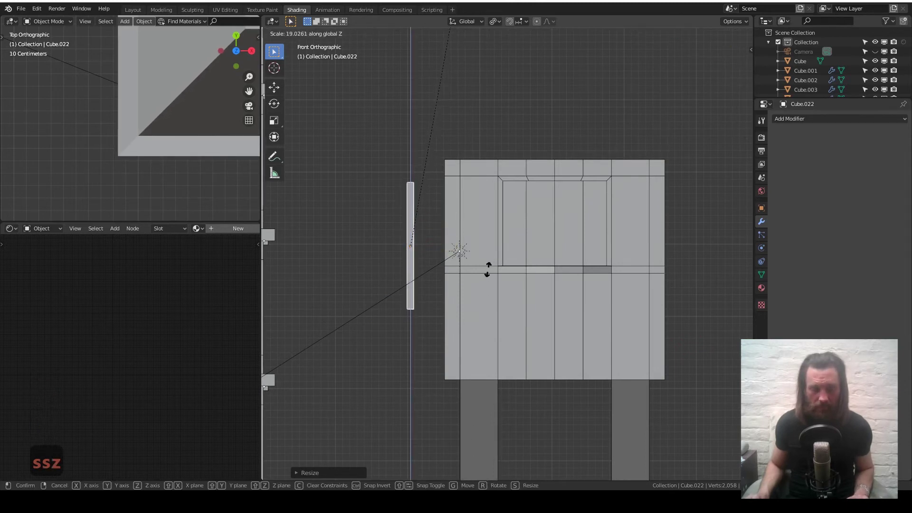
{"action": "left_click", "coordinate": [475, 287]}
{"action": "key", "text": "g"}
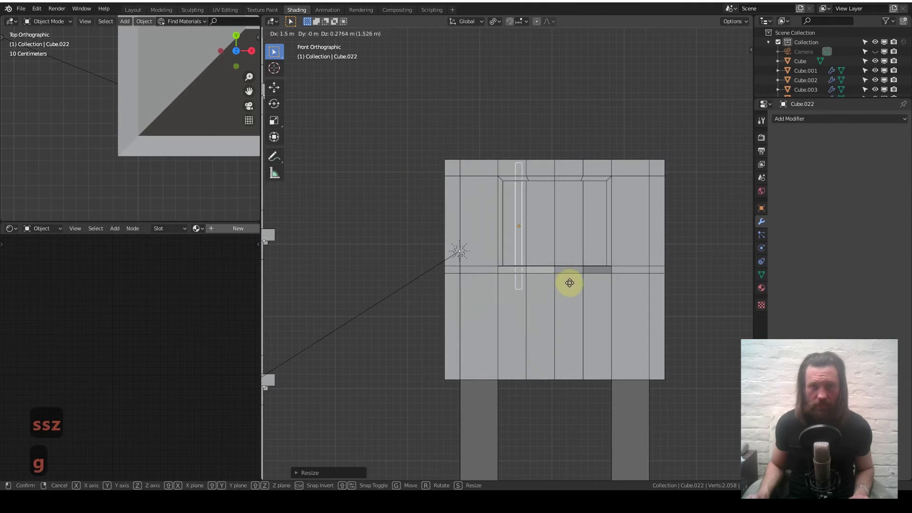
{"action": "left_click", "coordinate": [568, 283]}
{"action": "middle_click_drag", "start_coordinate": [153, 119], "coordinate": [127, 120], "text": "shift"}
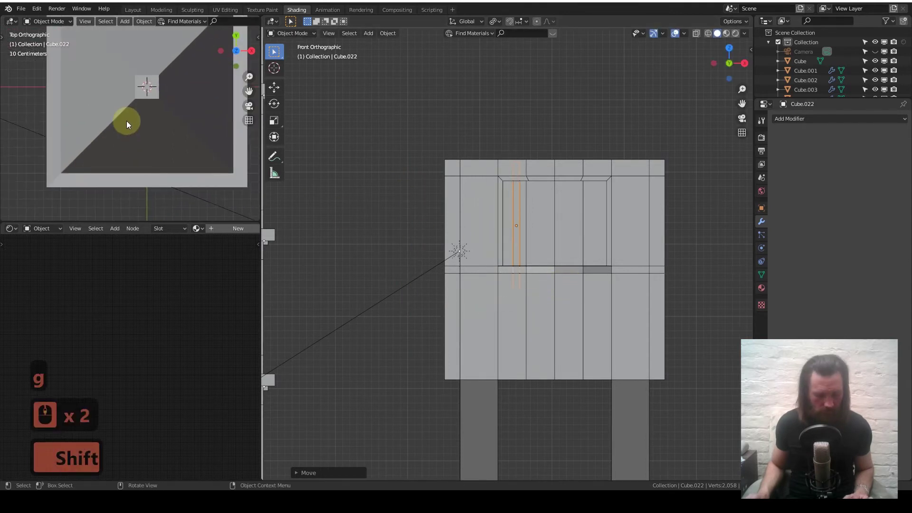
{"action": "scroll", "coordinate": [127, 122], "scroll_direction": "down", "scroll_amount": 3}
{"action": "key", "text": "g"}
{"action": "key", "text": "y"}
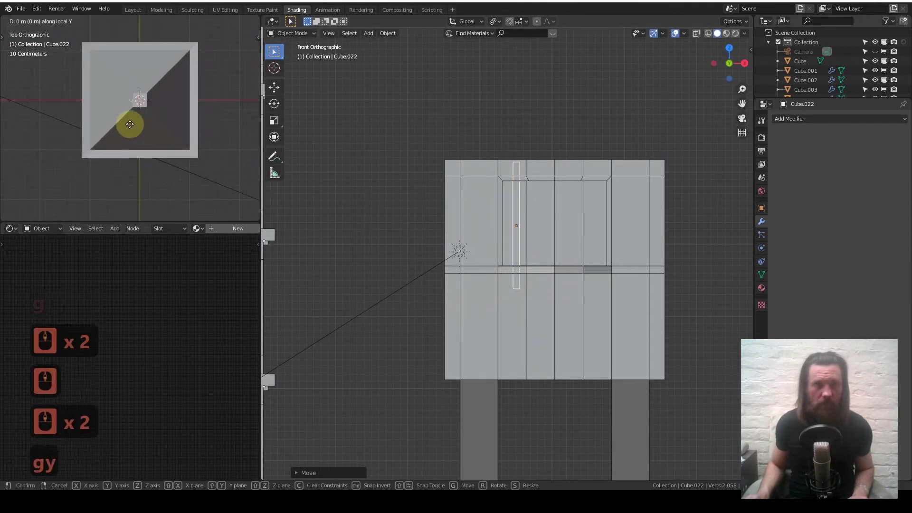
{"action": "key", "text": "y"}
{"action": "left_click", "coordinate": [135, 195]}
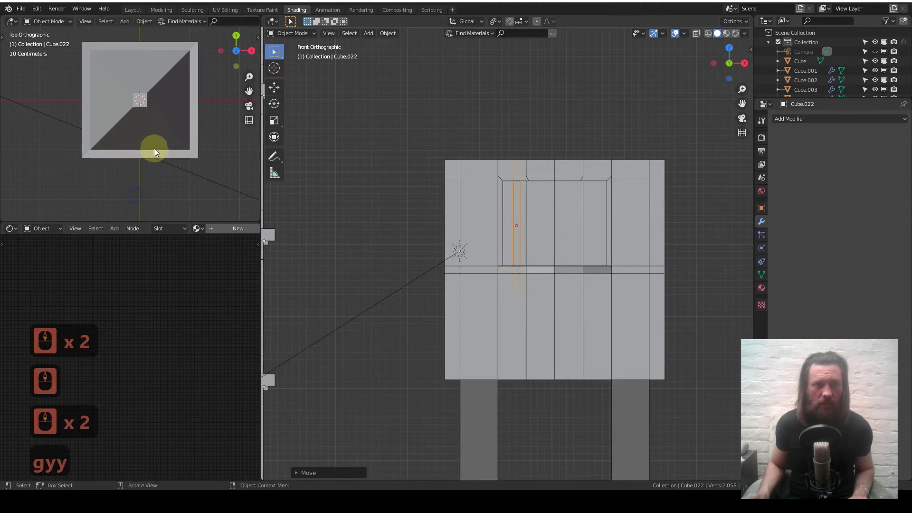
- Move the post along Y from inside the block to just in front of the rounded ledge
{"action": "scroll", "coordinate": [152, 141], "scroll_direction": "down", "scroll_amount": 8}
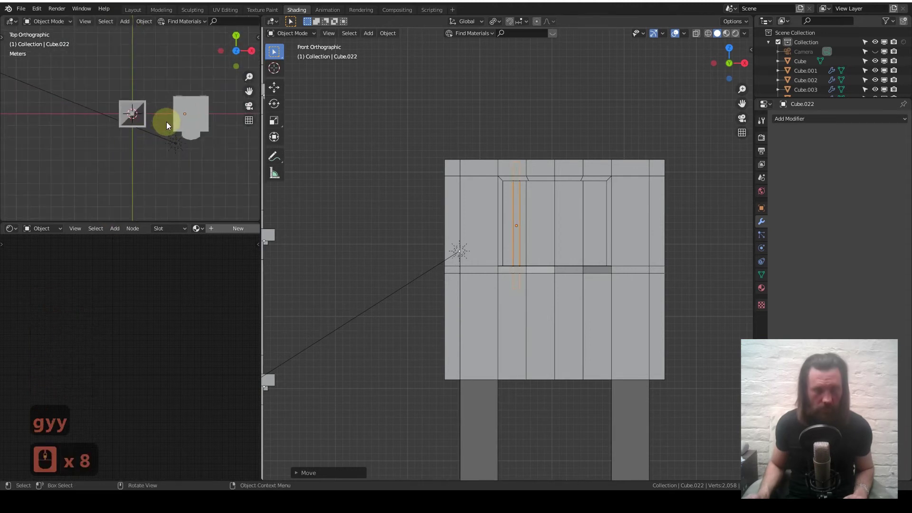
{"action": "key", "text": "g"}
{"action": "key", "text": "y"}
{"action": "left_click", "coordinate": [173, 145]}
{"action": "middle_click_drag", "start_coordinate": [173, 147], "coordinate": [104, 139], "text": "shift"}
{"action": "scroll", "coordinate": [118, 129], "scroll_direction": "up", "scroll_amount": 3}
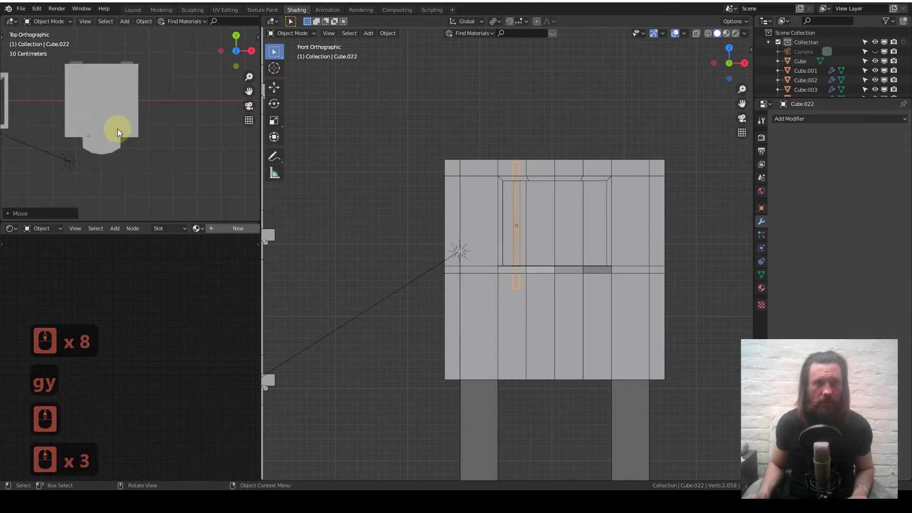
{"action": "scroll", "coordinate": [117, 129], "scroll_direction": "up", "scroll_amount": 6}
{"action": "middle_click_drag", "start_coordinate": [152, 114], "coordinate": [152, 135], "text": "shift"}
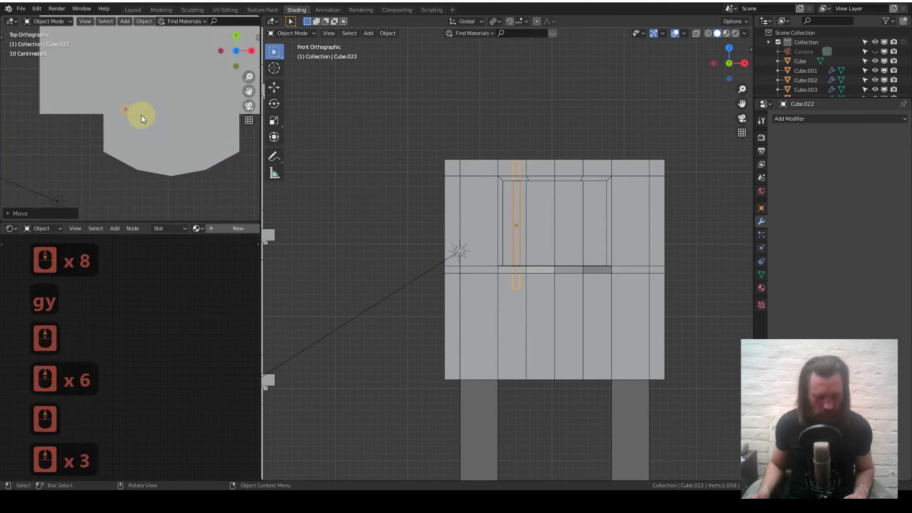
{"action": "key", "text": "g"}
{"action": "key", "text": "y"}
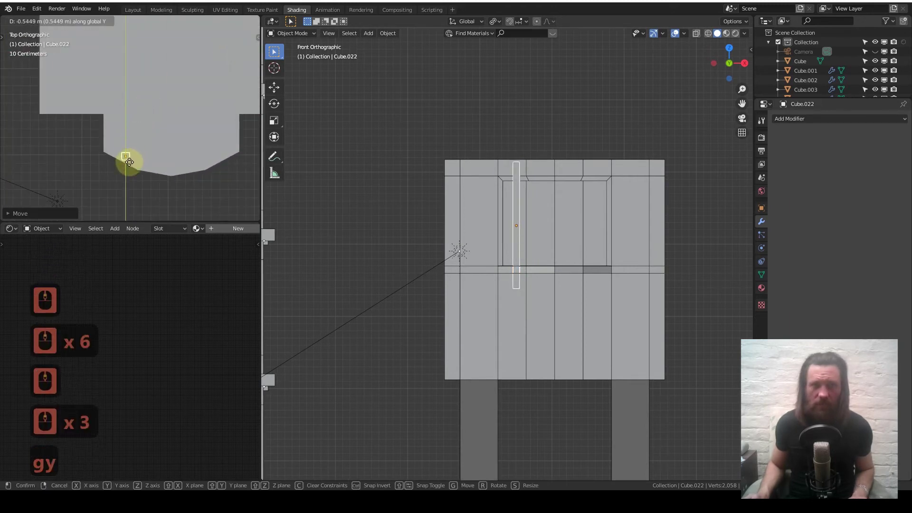
{"action": "left_click", "coordinate": [122, 199]}
- Apply all transforms to the post
{"action": "scroll", "coordinate": [488, 236], "scroll_direction": "up", "scroll_amount": 4}
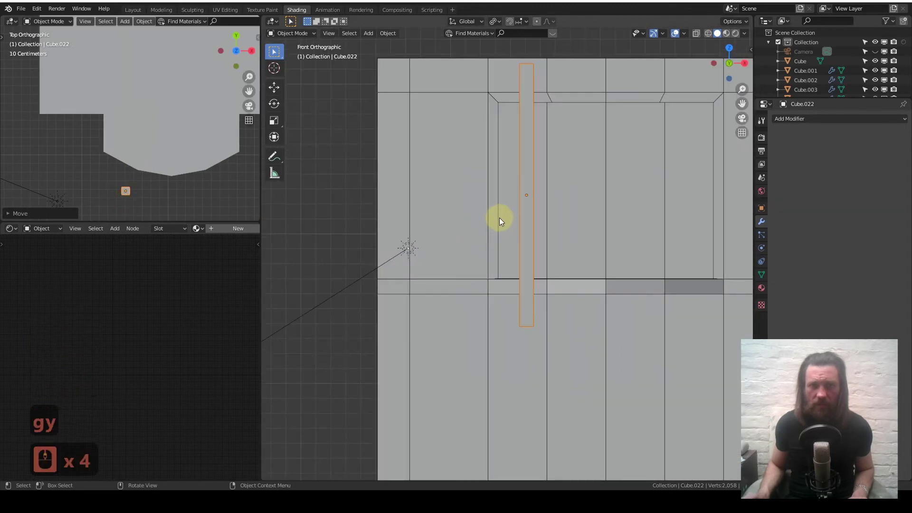
{"action": "middle_click_drag", "start_coordinate": [500, 207], "coordinate": [432, 195], "text": "shift"}
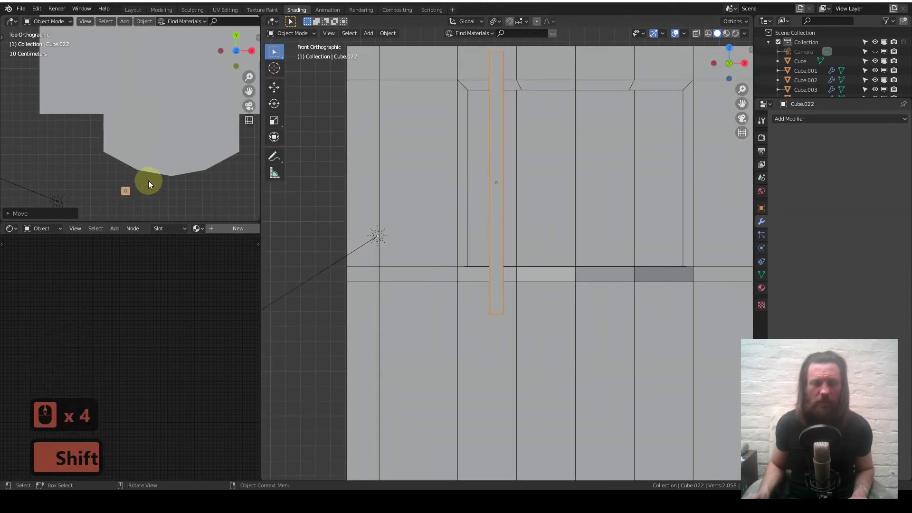
{"action": "key", "text": "q"}
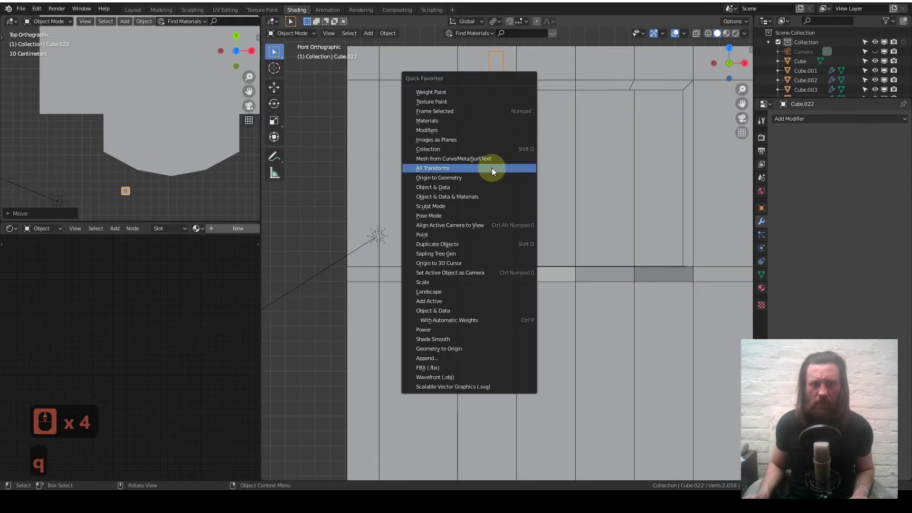
{"action": "left_click", "coordinate": [472, 167]}
- Move the post back along Y to the window opening and nudge its depth closer to the wall
{"action": "middle_click_drag", "start_coordinate": [178, 161], "coordinate": [150, 120]}
{"action": "key", "text": "g"}
{"action": "key", "text": "y"}
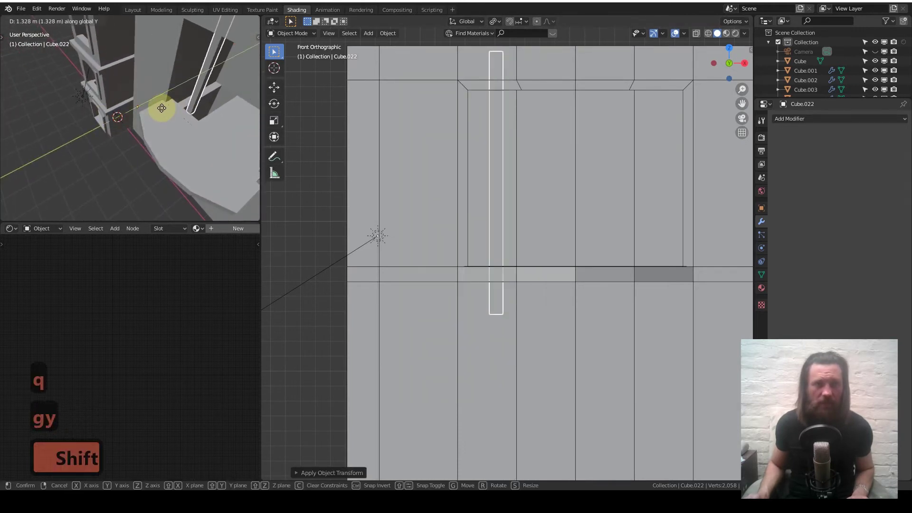
{"action": "left_click", "coordinate": [143, 124]}
{"action": "middle_click_drag", "start_coordinate": [147, 124], "coordinate": [166, 195]}
{"action": "key", "text": "g"}
{"action": "key", "text": "y"}
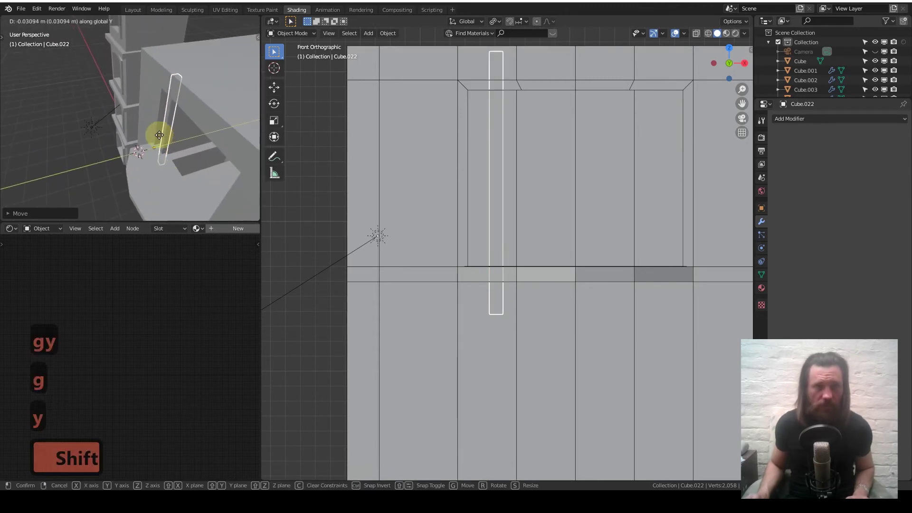
{"action": "left_click", "coordinate": [158, 136]}
{"action": "middle_click_drag", "start_coordinate": [170, 88], "coordinate": [2, 212]}
{"action": "key", "text": "g"}
{"action": "key", "text": "y"}
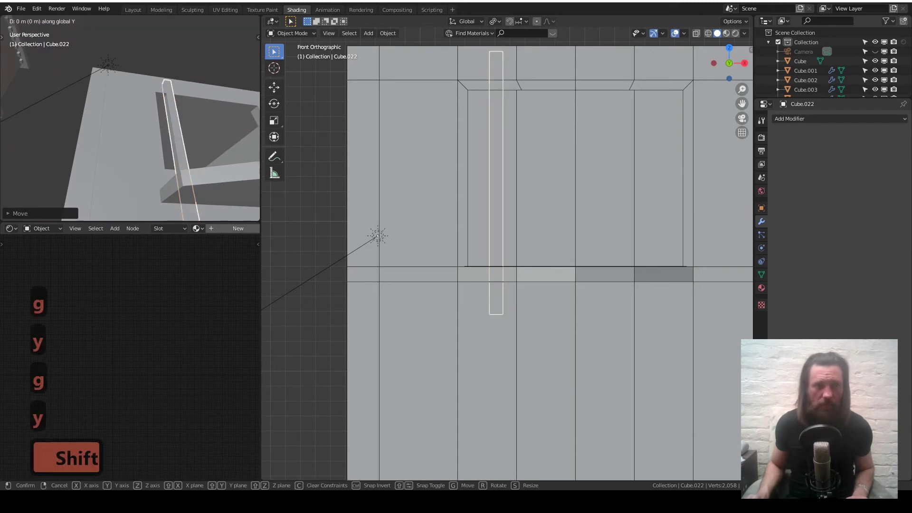
{"action": "right_click", "coordinate": [104, 134]}
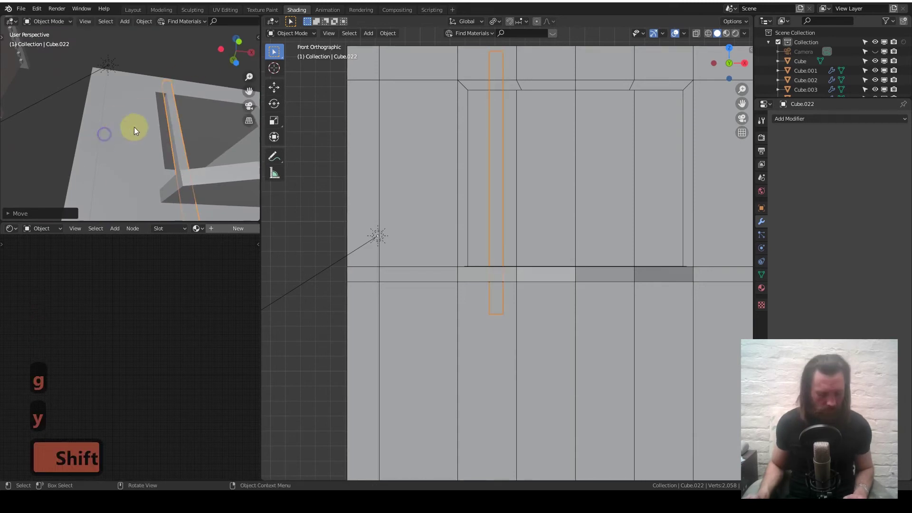
- Fine-tune the post's depth with small moves along Y so it sits just inside the window opening
{"action": "key", "text": "g"}
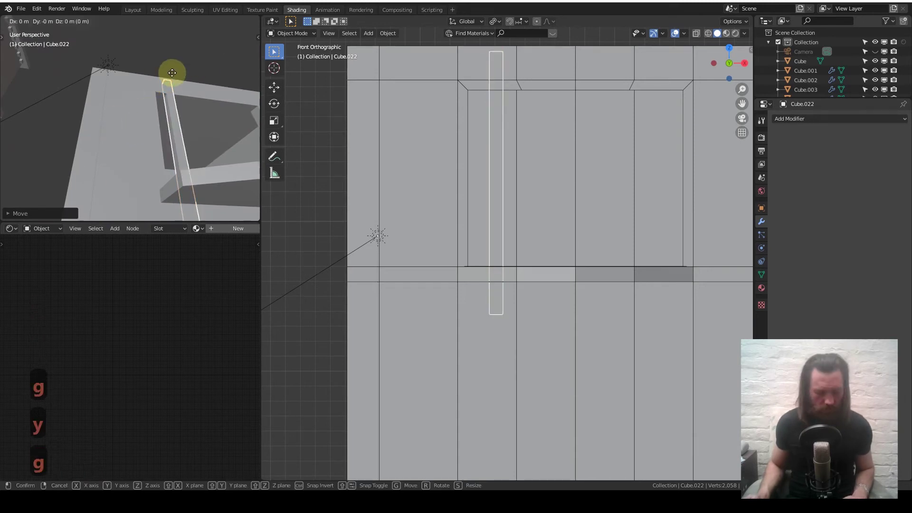
{"action": "key", "text": "y"}
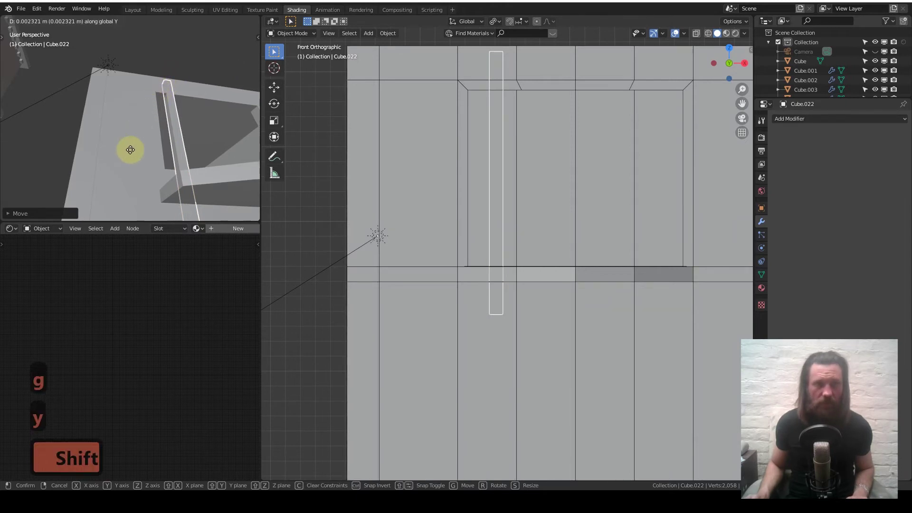
{"action": "left_click", "coordinate": [130, 149]}
{"action": "middle_click_drag", "start_coordinate": [136, 162], "coordinate": [92, 144]}
{"action": "key", "text": "g"}
{"action": "key", "text": "y"}
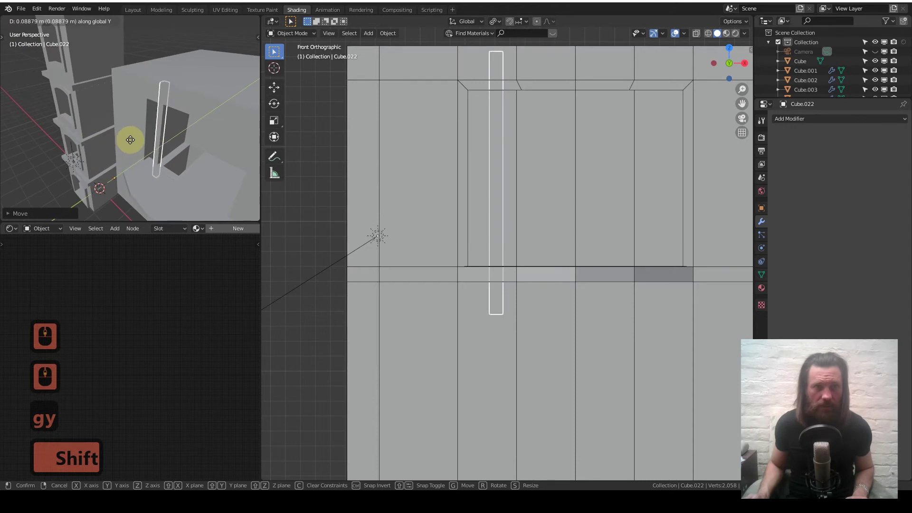
{"action": "left_click", "coordinate": [124, 143]}
{"action": "middle_click_drag", "start_coordinate": [124, 144], "coordinate": [174, 113]}
{"action": "key", "text": "g"}
{"action": "key", "text": "y"}
{"action": "left_click", "coordinate": [118, 112]}
- Add an Array modifier to the post with a count of 3
{"action": "key", "text": "KP_1"}
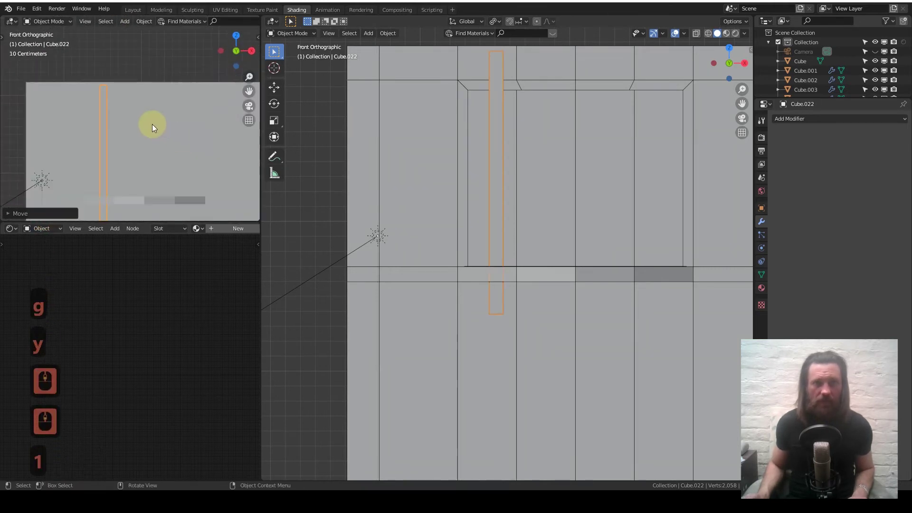
{"action": "left_click", "coordinate": [824, 119]}
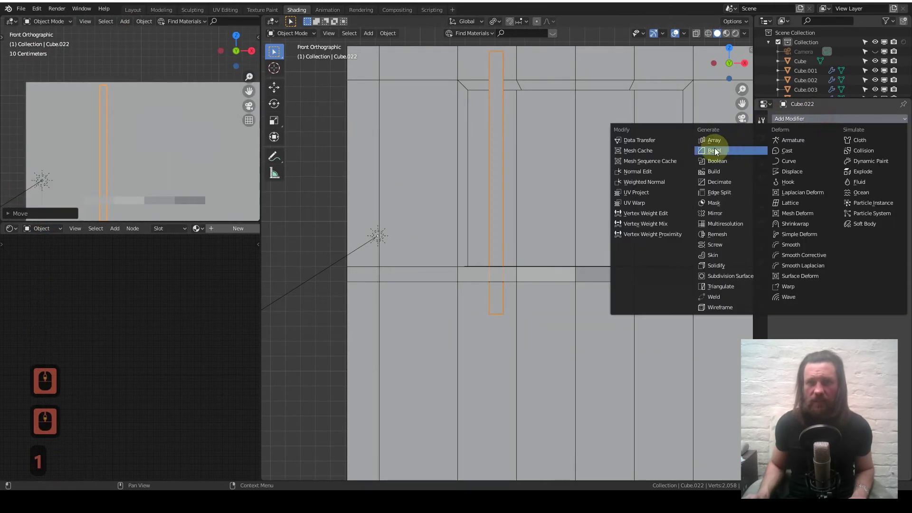
{"action": "left_click", "coordinate": [715, 141]}
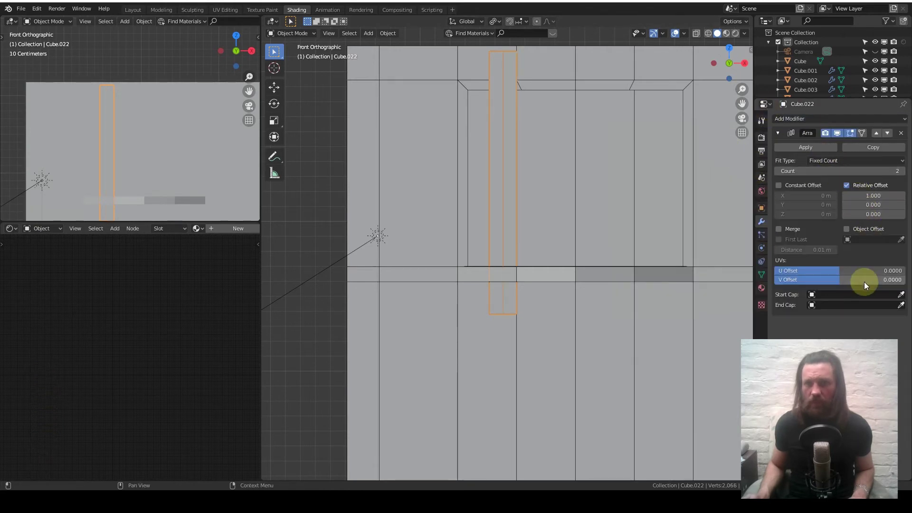
{"action": "left_click", "coordinate": [858, 170]}
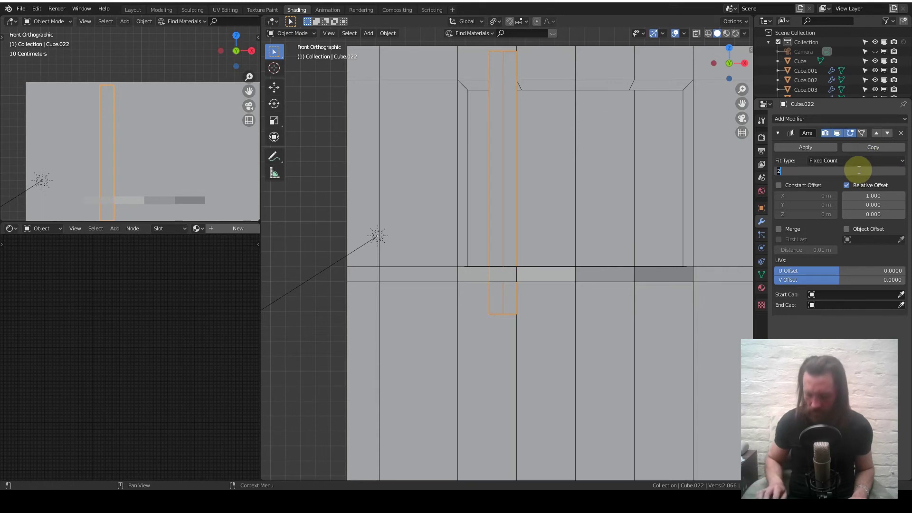
{"action": "type", "text": "3"}
{"action": "key", "text": "Return"}
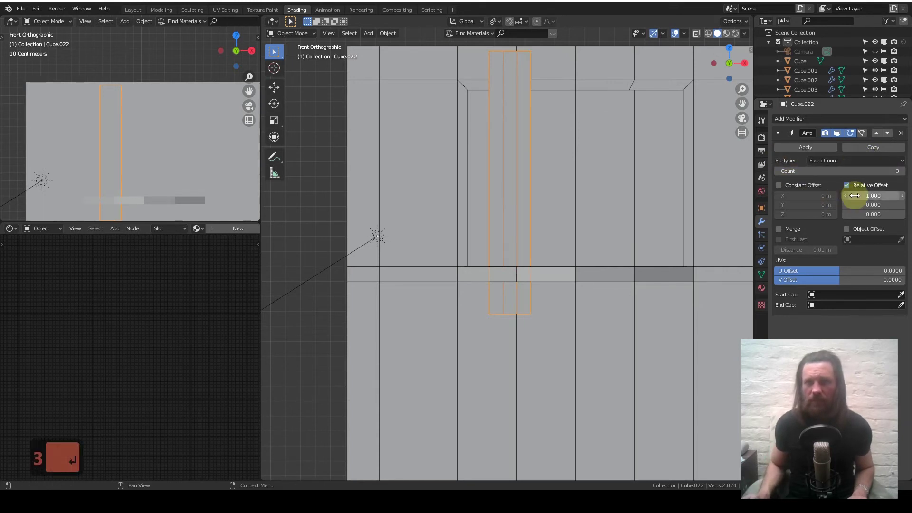
- Set the Array's relative X offset to 5.610 to spread the posts evenly across the window
{"action": "left_click_drag", "start_coordinate": [860, 199], "coordinate": [860, 198], "text": "shift"}
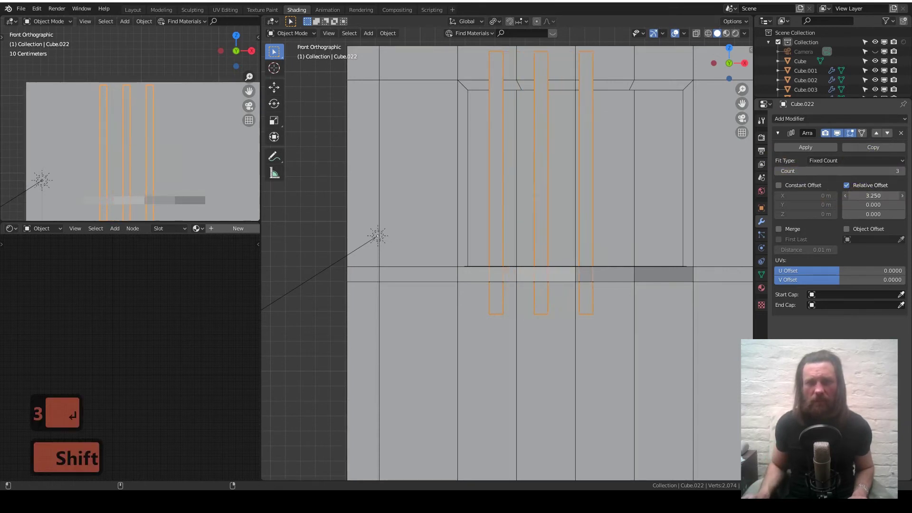
{"action": "left_click_drag", "start_coordinate": [860, 198], "coordinate": [861, 198], "text": "shift"}
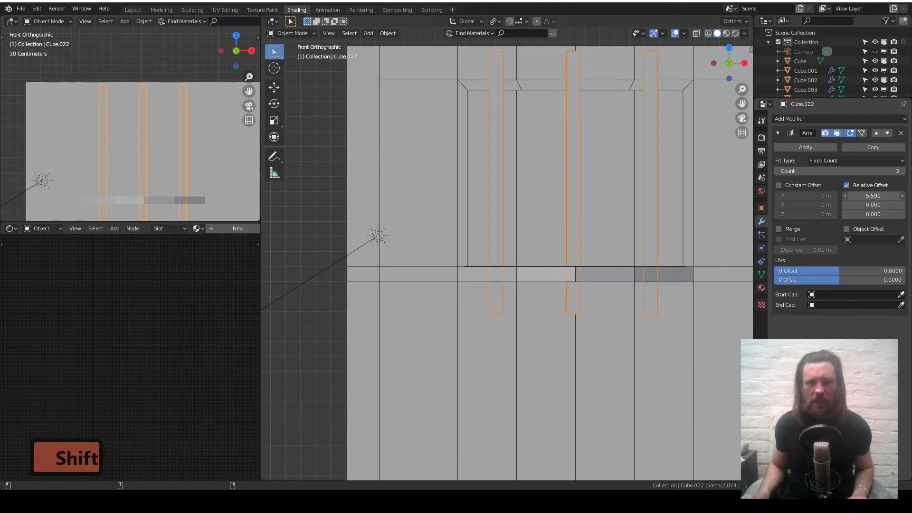
{"action": "key", "text": "e"}
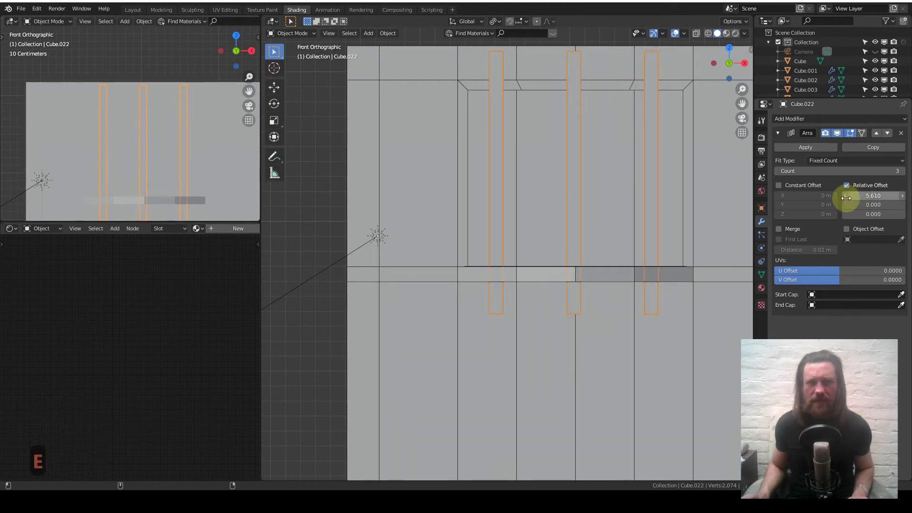
- Add an edge loop around the post and slide it down near the base, just above the ledge
{"action": "middle_click_drag", "start_coordinate": [560, 130], "coordinate": [548, 197]}
{"action": "scroll", "coordinate": [537, 195], "scroll_direction": "down", "scroll_amount": 3}
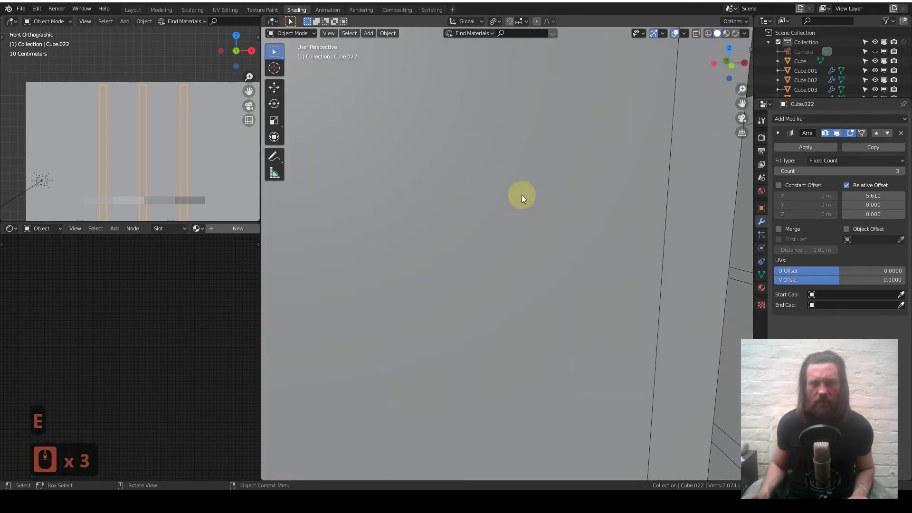
{"action": "scroll", "coordinate": [509, 256], "scroll_direction": "down", "scroll_amount": 5}
{"action": "scroll", "coordinate": [489, 239], "scroll_direction": "down", "scroll_amount": 4}
{"action": "key", "text": "Tab"}
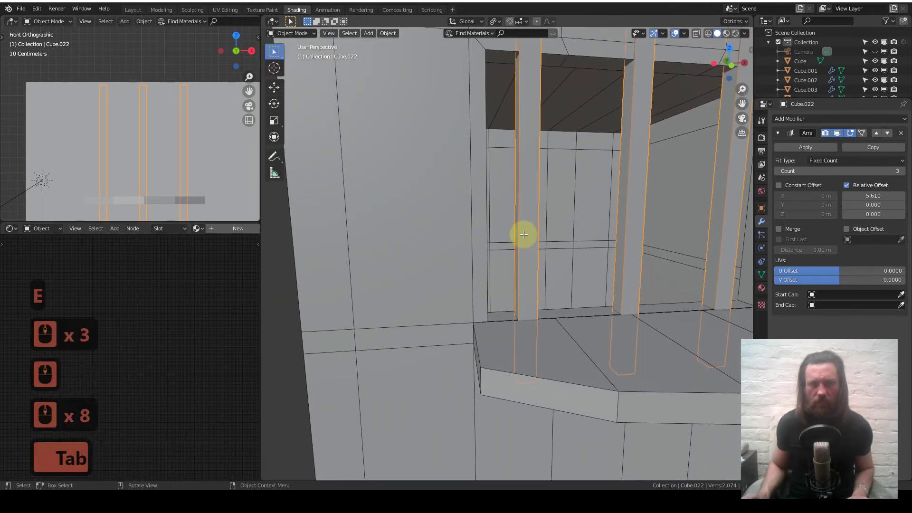
{"action": "middle_click_drag", "start_coordinate": [523, 238], "coordinate": [507, 183], "text": "shift"}
{"action": "key", "text": "ctrl+r"}
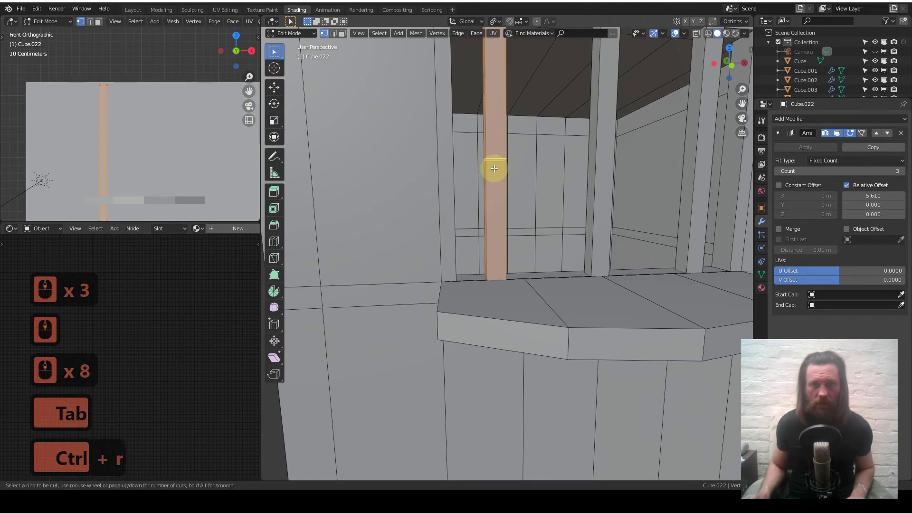
{"action": "left_click", "coordinate": [490, 174]}
{"action": "left_click", "coordinate": [497, 248]}
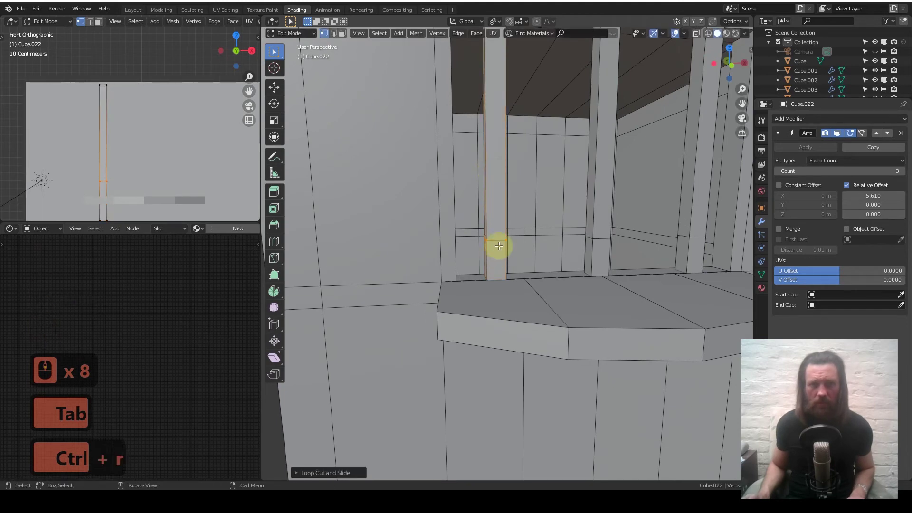
- Add a second edge loop around the post and slide it up near the head of the window opening
{"action": "middle_click_drag", "start_coordinate": [491, 138], "coordinate": [490, 223], "text": "shift"}
{"action": "key", "text": "ctrl+r"}
{"action": "left_click", "coordinate": [492, 151]}
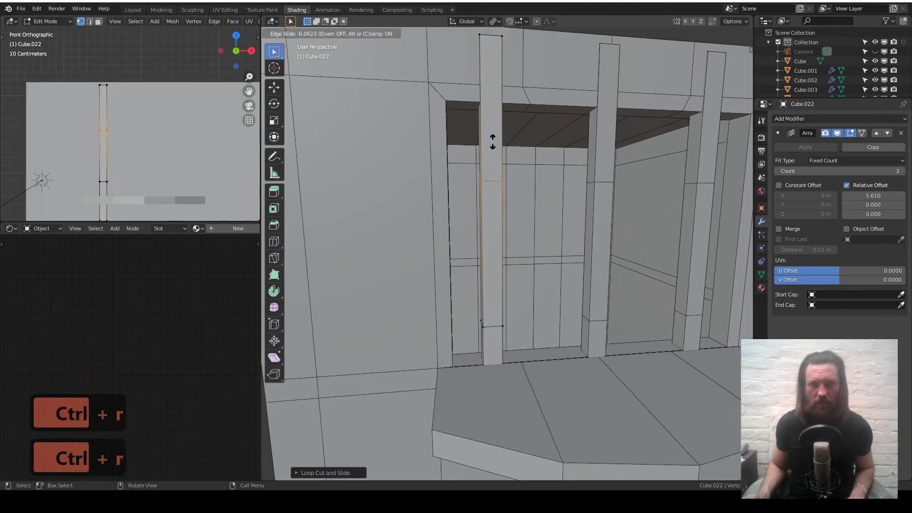
{"action": "left_click", "coordinate": [495, 84]}
- Extrude the face loops of the post's lower and upper sections and scale them outward, using Individual Origins as the pivot
{"action": "middle_click_drag", "start_coordinate": [485, 86], "coordinate": [489, 143]}
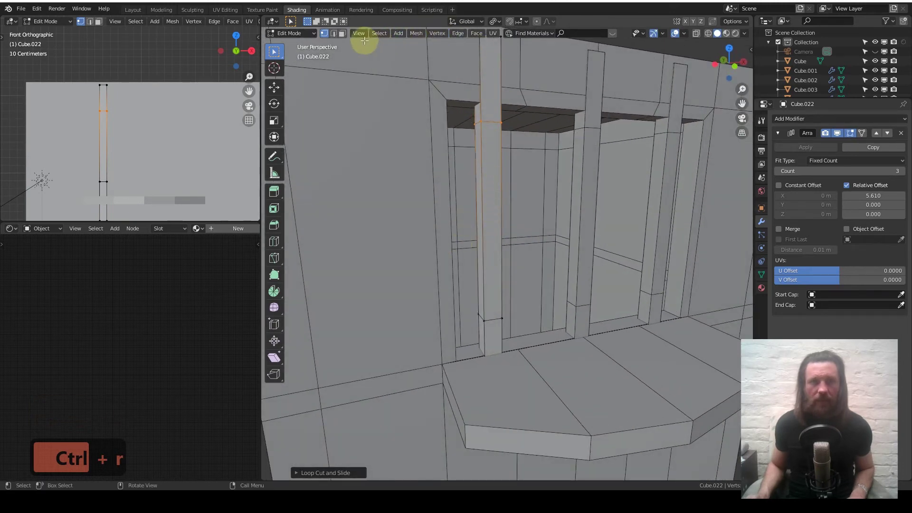
{"action": "left_click", "coordinate": [342, 33]}
{"action": "left_click", "coordinate": [492, 325]}
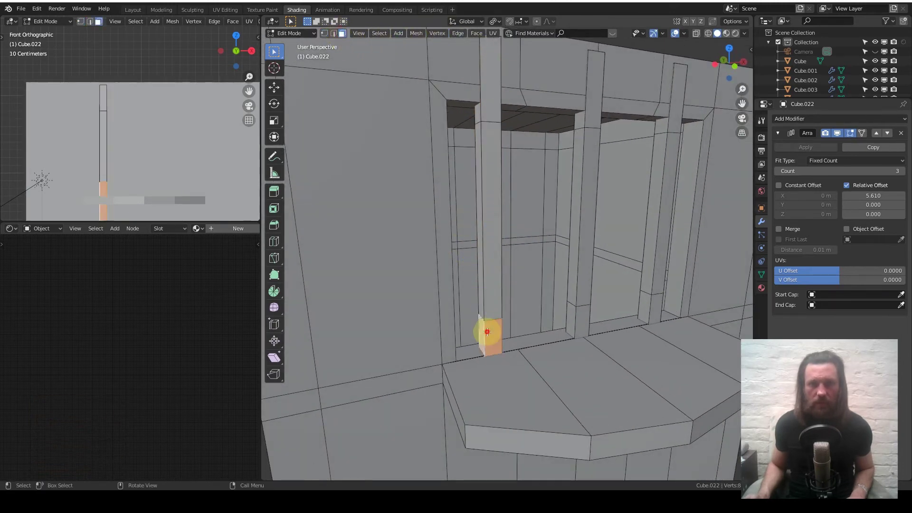
{"action": "left_click", "coordinate": [482, 115], "text": "shift"}
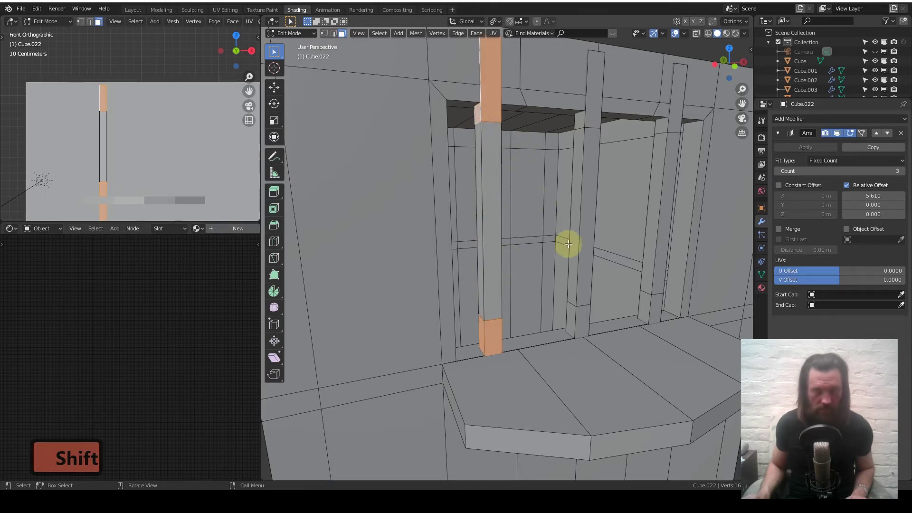
{"action": "key", "text": "period"}
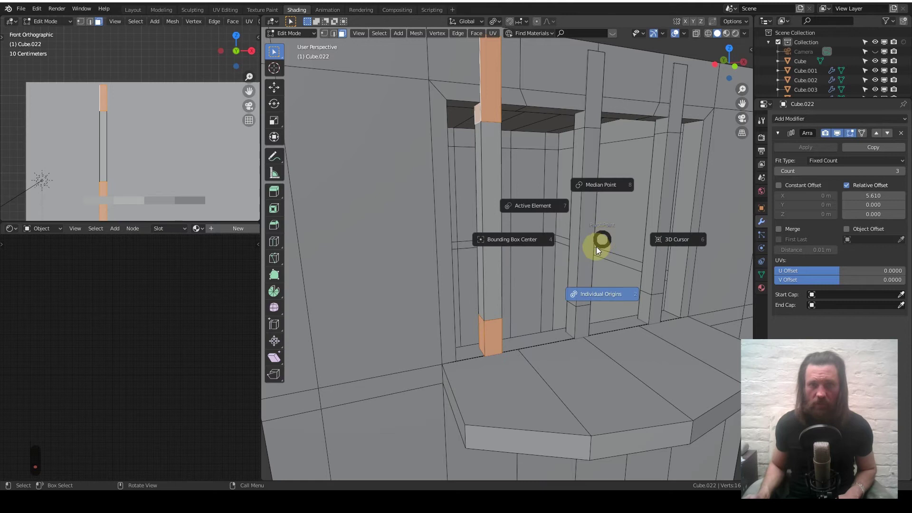
{"action": "left_click", "coordinate": [602, 295]}
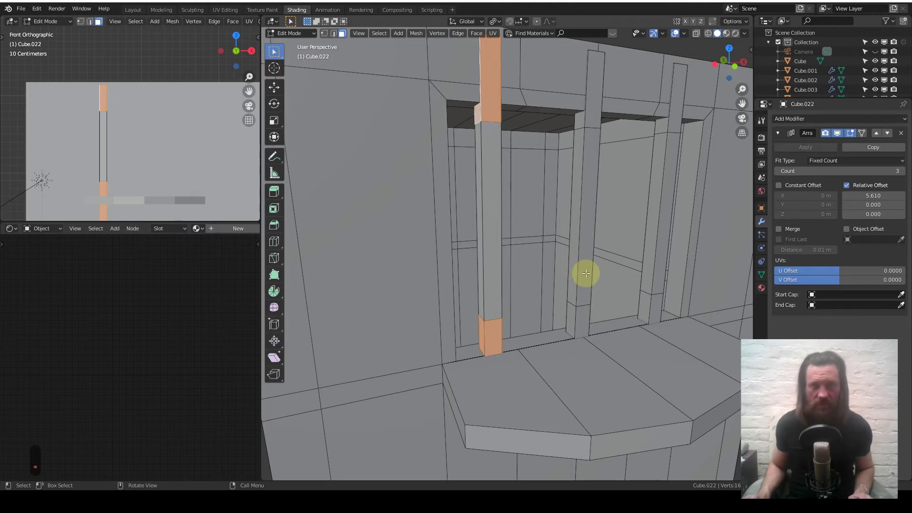
{"action": "key", "text": "e"}
{"action": "key", "text": "s"}
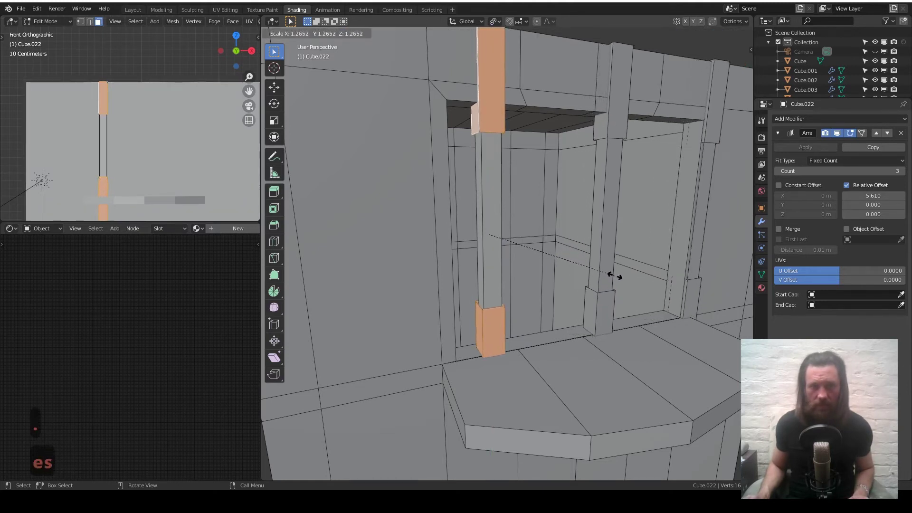
{"action": "left_click", "coordinate": [631, 273]}
- Scale the thickened end blocks along Z to about 0.64 to form sloped collars, and return to Object Mode
{"action": "middle_click_drag", "start_coordinate": [631, 272], "coordinate": [511, 143]}
{"action": "key", "text": "s"}
{"action": "key", "text": "z"}
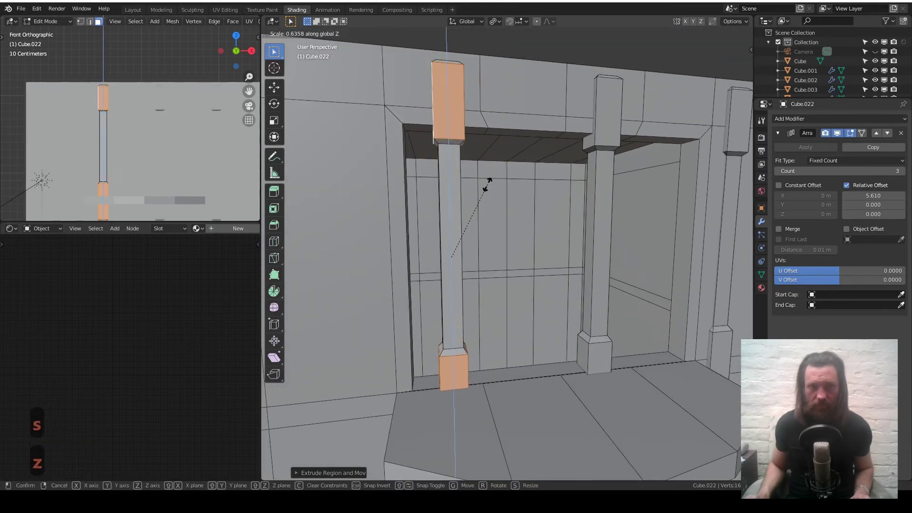
{"action": "left_click", "coordinate": [488, 183]}
{"action": "key", "text": "Tab"}
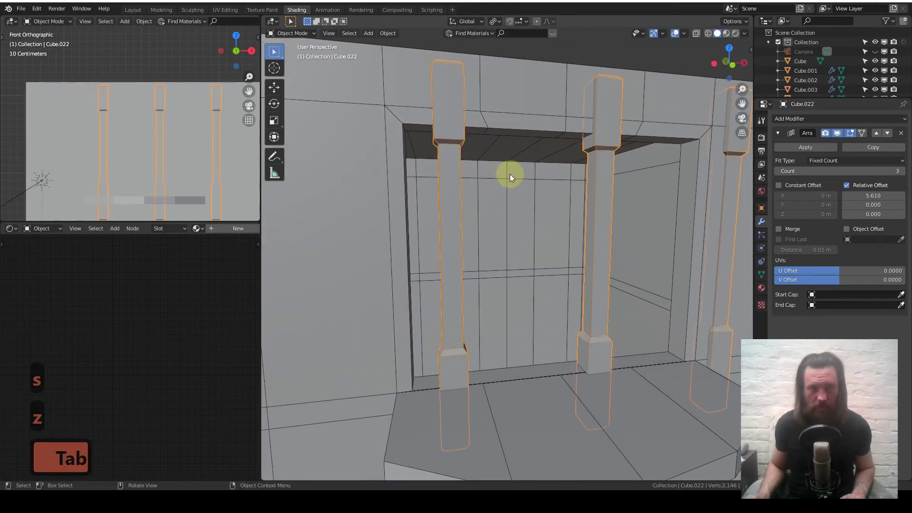
- Move the posts back along Y so their thickened ends sit deeper in the window opening
{"action": "key", "text": "g"}
{"action": "key", "text": "y"}
{"action": "key", "text": "shift"}
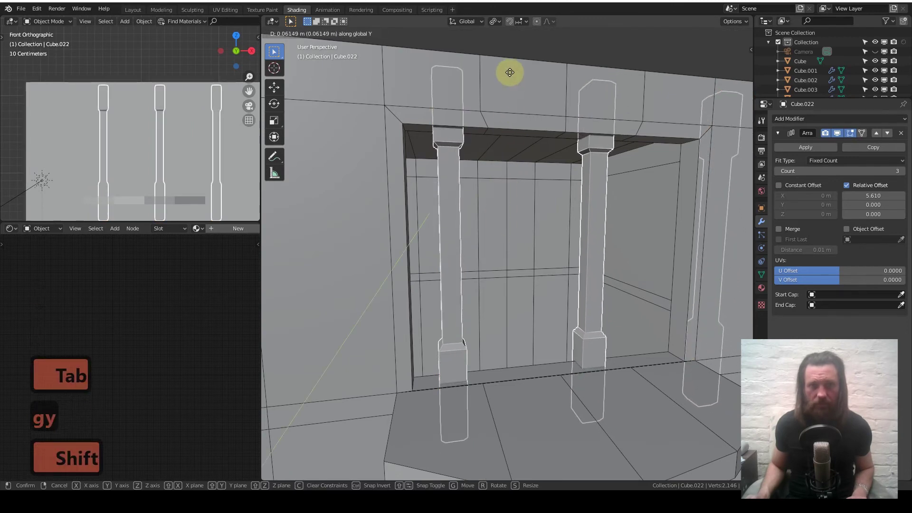
{"action": "left_click", "coordinate": [508, 110]}
- Set the post Array's relative X offset to 4.140 so all three posts fit within the window
{"action": "key", "text": "KP_1"}
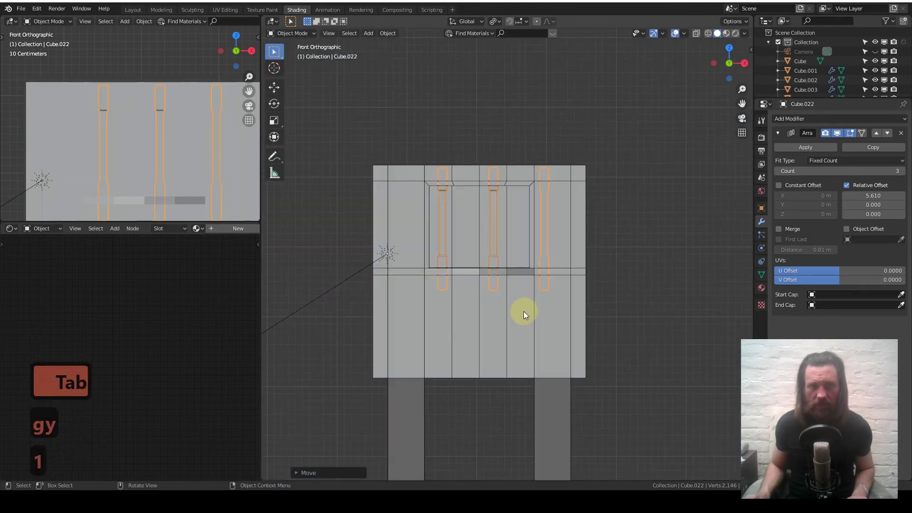
{"action": "scroll", "coordinate": [503, 270], "scroll_direction": "up", "scroll_amount": 4}
{"action": "middle_click_drag", "start_coordinate": [503, 269], "coordinate": [469, 270]}
{"action": "key", "text": "KP_1"}
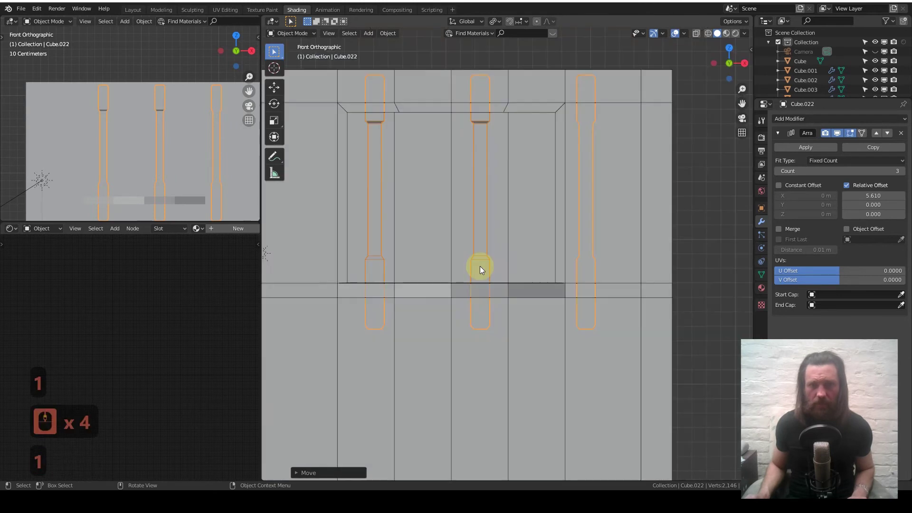
{"action": "left_click_drag", "start_coordinate": [885, 195], "coordinate": [870, 196], "text": "shift"}
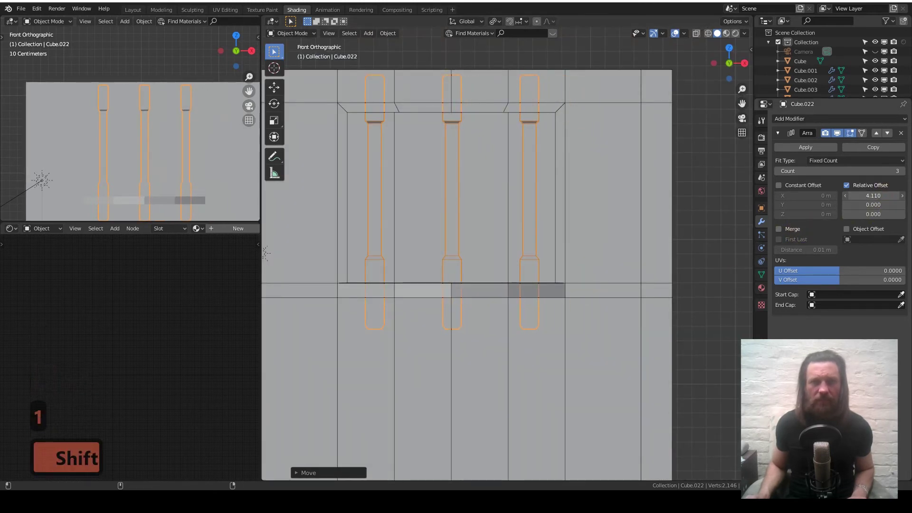
- Add a cube, scale it down to a small block and position it just below the window ledge in front view
{"action": "middle_click_drag", "start_coordinate": [618, 266], "coordinate": [546, 297]}
{"action": "middle_click_drag", "start_coordinate": [498, 312], "coordinate": [541, 271], "text": "shift"}
{"action": "middle_click_drag", "start_coordinate": [545, 326], "coordinate": [523, 261], "text": "shift"}
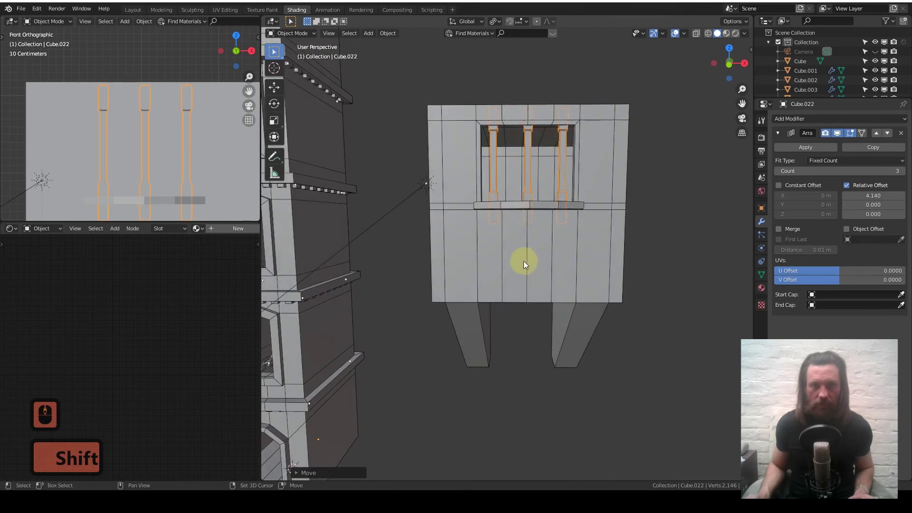
{"action": "key", "text": "shift+a"}
{"action": "mouse_move", "coordinate": [523, 259]}
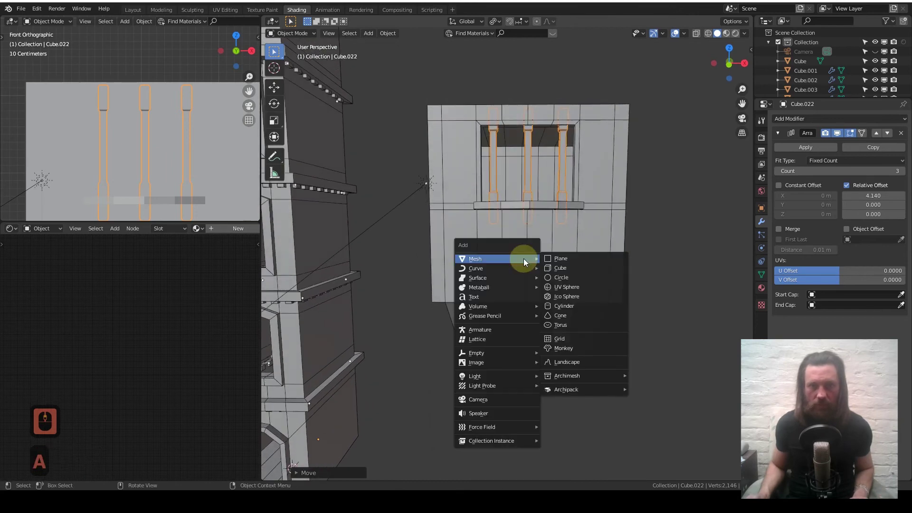
{"action": "left_click", "coordinate": [561, 269]}
{"action": "key", "text": "KP_1"}
{"action": "key", "text": "g"}
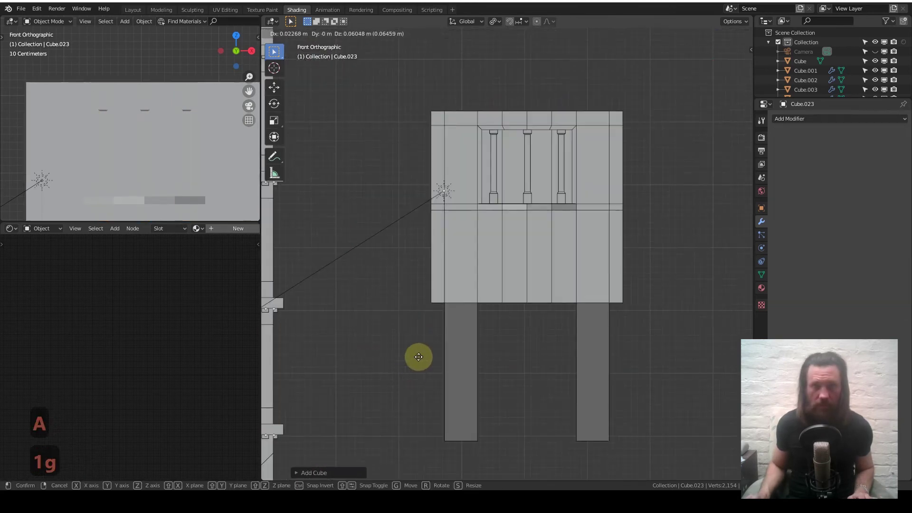
{"action": "left_click", "coordinate": [563, 151]}
{"action": "key", "text": "s"}
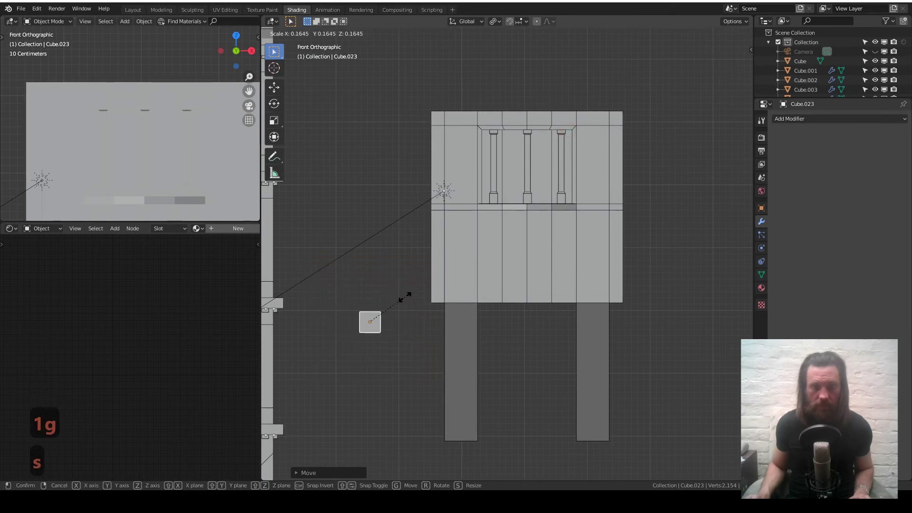
{"action": "left_click", "coordinate": [397, 305]}
{"action": "key", "text": "g"}
{"action": "left_click", "coordinate": [518, 200]}
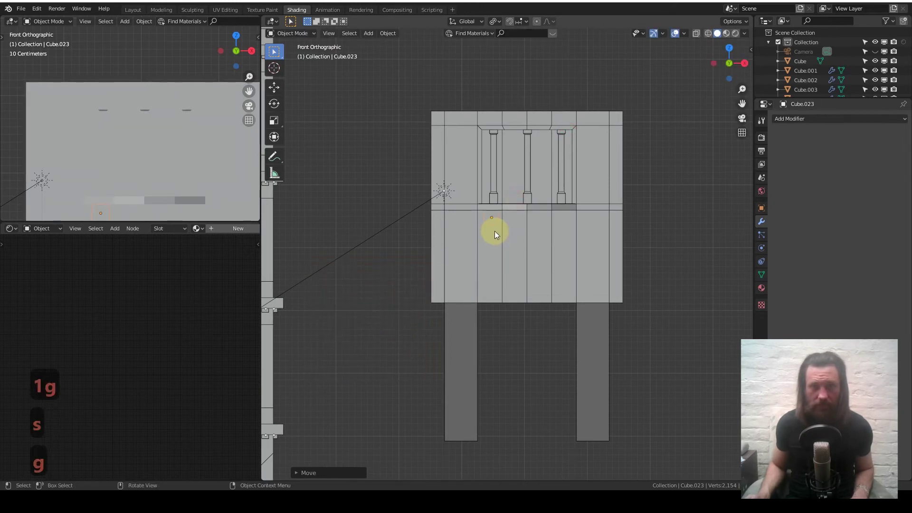
- Move the small cube forward along Y until it stands clear in front of the window box
{"action": "middle_click_drag", "start_coordinate": [494, 231], "coordinate": [532, 241]}
{"action": "key", "text": "g"}
{"action": "key", "text": "y"}
{"action": "left_click", "coordinate": [538, 211]}
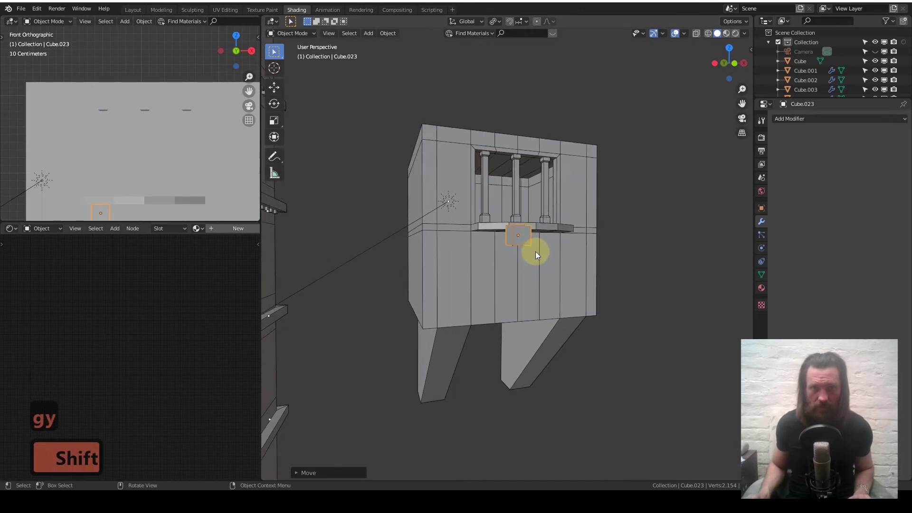
- Stretch the cube along Z into a tall bar and apply all its transforms
{"action": "key", "text": "s"}
{"action": "key", "text": "z"}
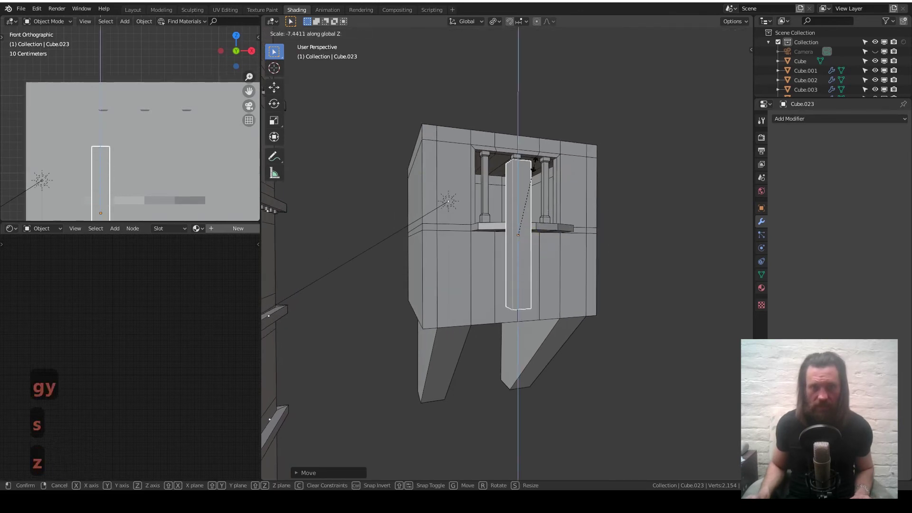
{"action": "left_click", "coordinate": [529, 182]}
{"action": "key", "text": "q"}
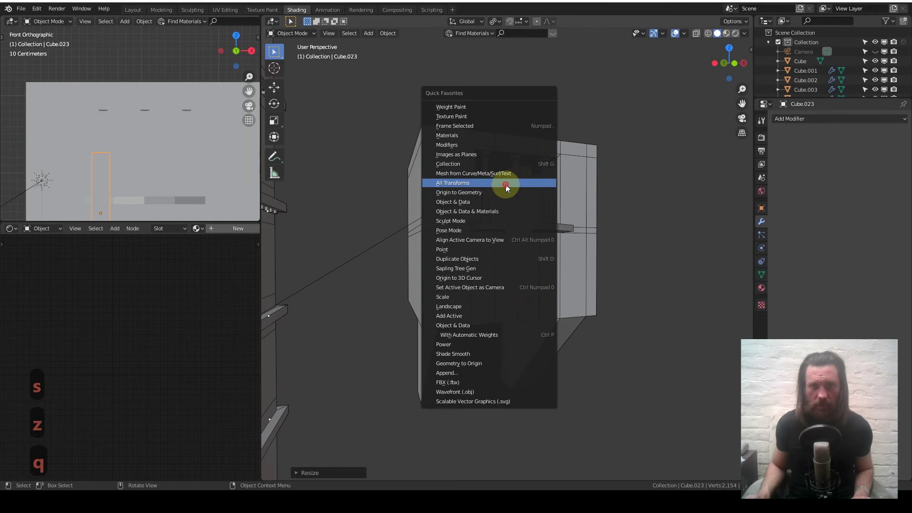
{"action": "left_click", "coordinate": [506, 184]}
{"action": "middle_click_drag", "start_coordinate": [508, 209], "coordinate": [566, 253]}
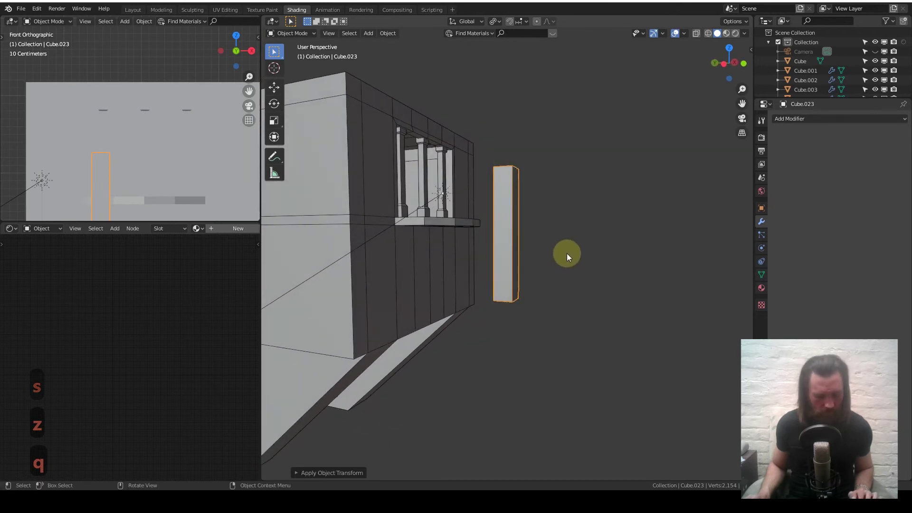
- Try to rotate the bar about X, first with the current pivot and again with Bounding Box Center
{"action": "key", "text": "r"}
{"action": "key", "text": "x"}
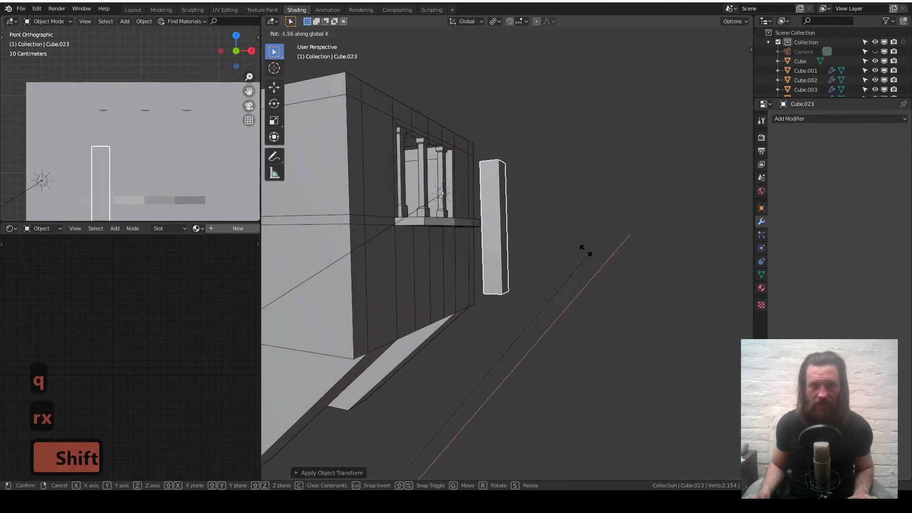
{"action": "left_click", "coordinate": [585, 246], "text": "ctrl"}
{"action": "middle_click_drag", "start_coordinate": [514, 232], "coordinate": [480, 239]}
{"action": "key", "text": "period"}
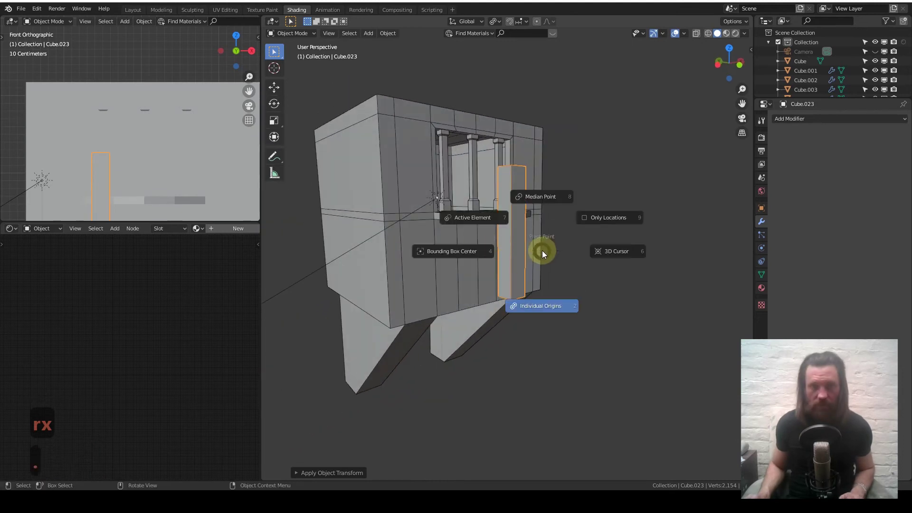
{"action": "left_click", "coordinate": [467, 251]}
{"action": "key", "text": "r"}
{"action": "key", "text": "x"}
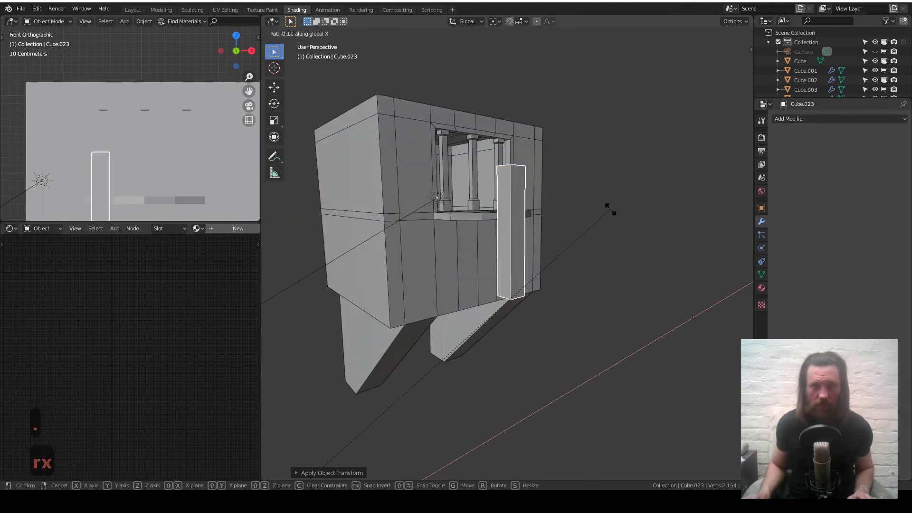
{"action": "left_click", "coordinate": [539, 244]}
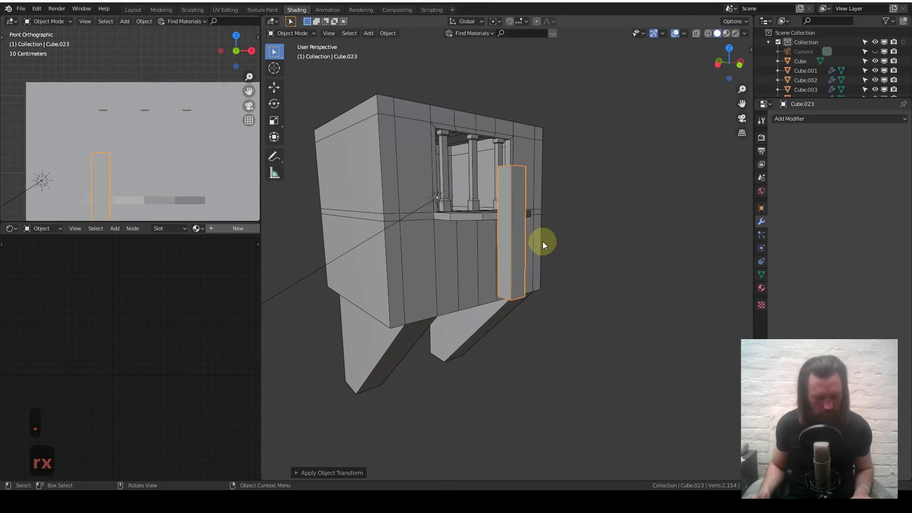
- Set the bar's origin to its geometry and tilt the bar about X so its top leans outward
{"action": "left_click", "coordinate": [383, 33]}
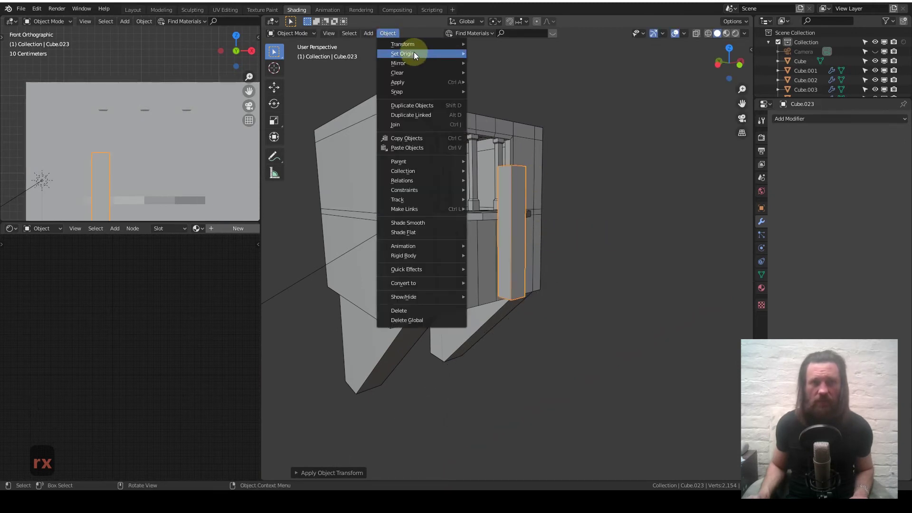
{"action": "mouse_move", "coordinate": [414, 53]}
{"action": "left_click", "coordinate": [529, 64]}
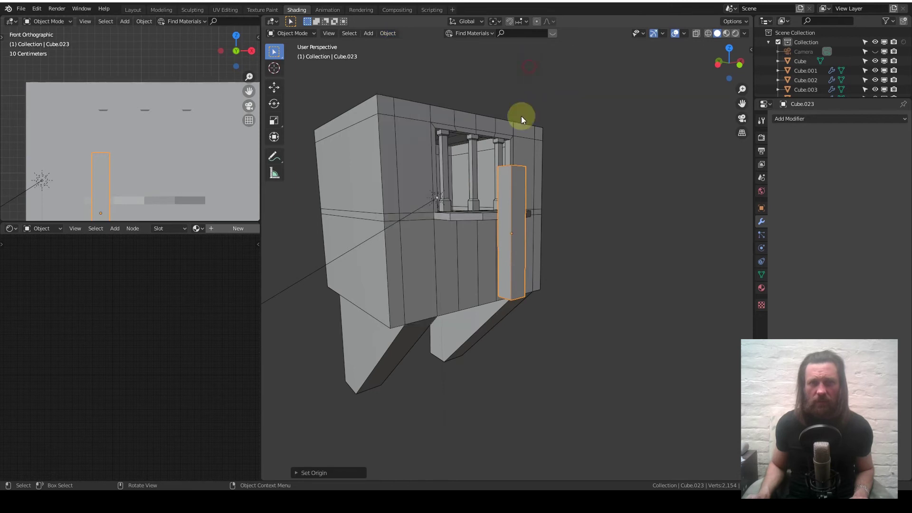
{"action": "key", "text": "r"}
{"action": "key", "text": "x"}
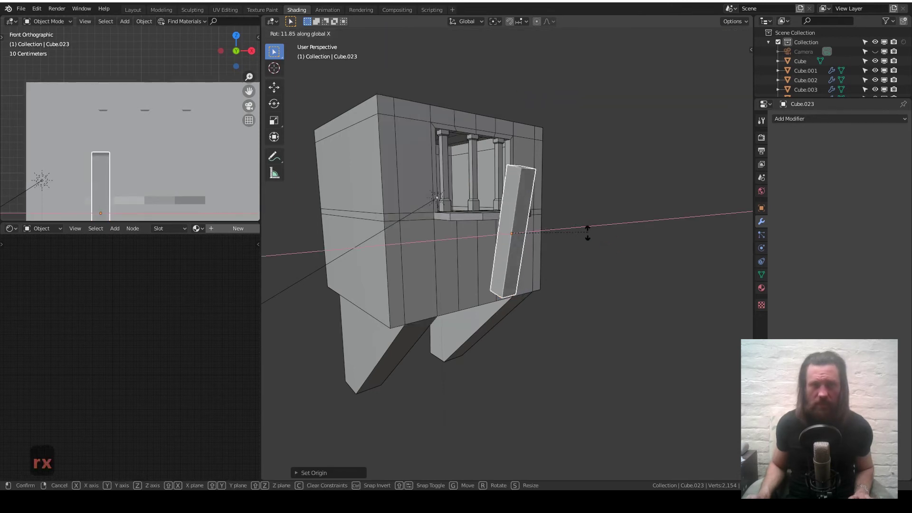
{"action": "left_click", "coordinate": [584, 257]}
- Move the tilted bar back along Y to the ledge and scale it down to about half its size
{"action": "middle_click_drag", "start_coordinate": [510, 239], "coordinate": [571, 231]}
{"action": "key", "text": "g"}
{"action": "key", "text": "y"}
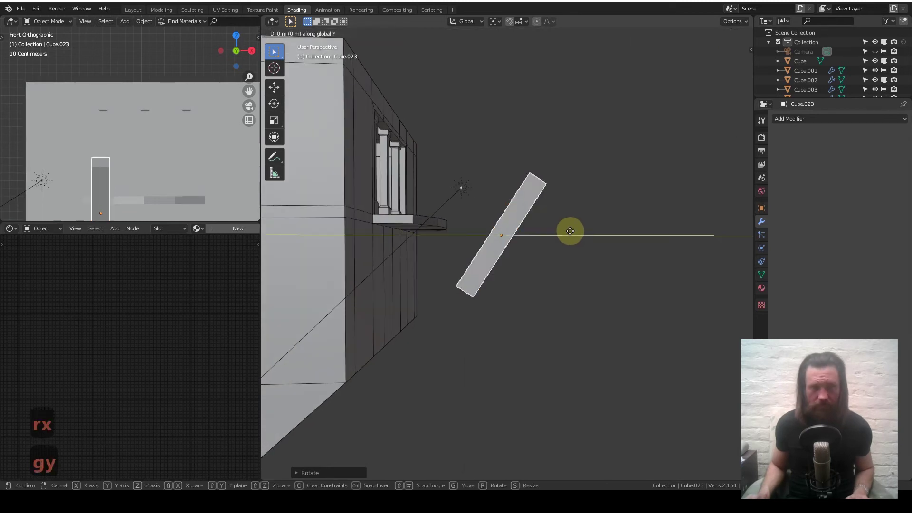
{"action": "left_click", "coordinate": [469, 233]}
{"action": "key", "text": "s"}
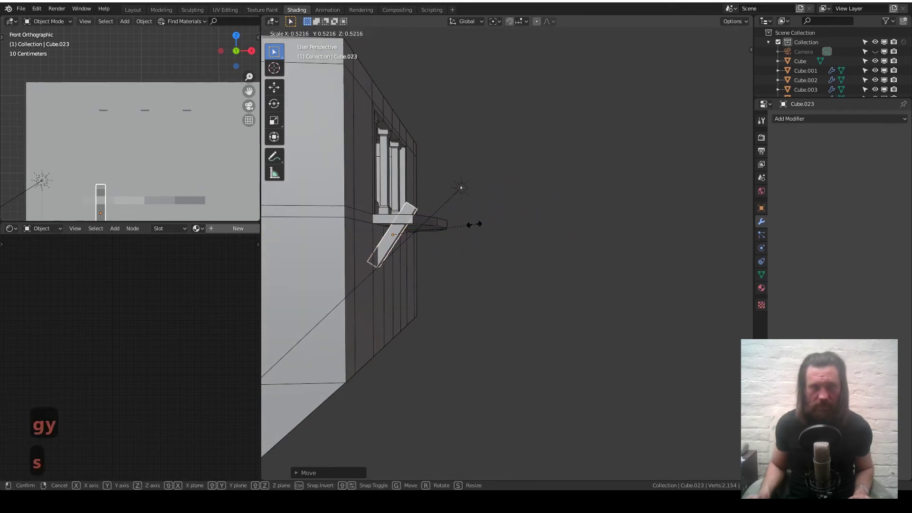
{"action": "left_click", "coordinate": [477, 224]}
- In the front view, move the bar beneath the ledge and line it up with the leftmost post
{"action": "key", "text": "1"}
{"action": "scroll", "coordinate": [534, 238], "scroll_direction": "up", "scroll_amount": 5}
{"action": "middle_click_drag", "start_coordinate": [534, 238], "coordinate": [453, 186], "text": "shift"}
{"action": "key", "text": "g"}
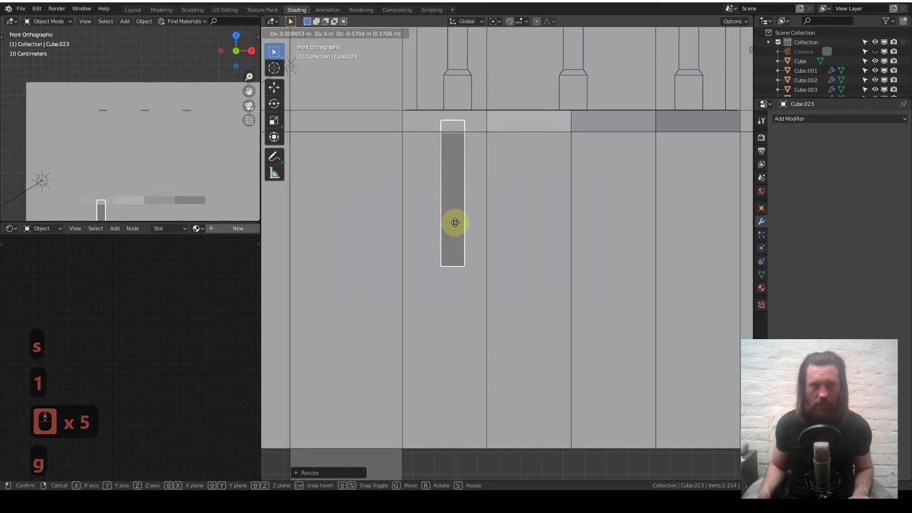
{"action": "left_click", "coordinate": [498, 214]}
{"action": "middle_click_drag", "start_coordinate": [556, 173], "coordinate": [465, 183], "text": "shift"}
{"action": "scroll", "coordinate": [465, 184], "scroll_direction": "down", "scroll_amount": 2}
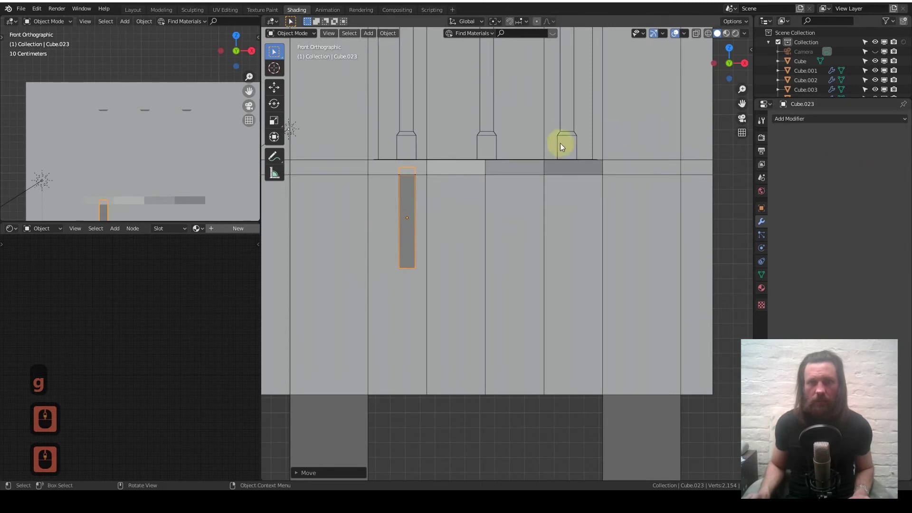
- Link the posts' modifiers to the bar so that it takes over their three-count array
{"action": "left_click", "coordinate": [491, 149], "text": "shift"}
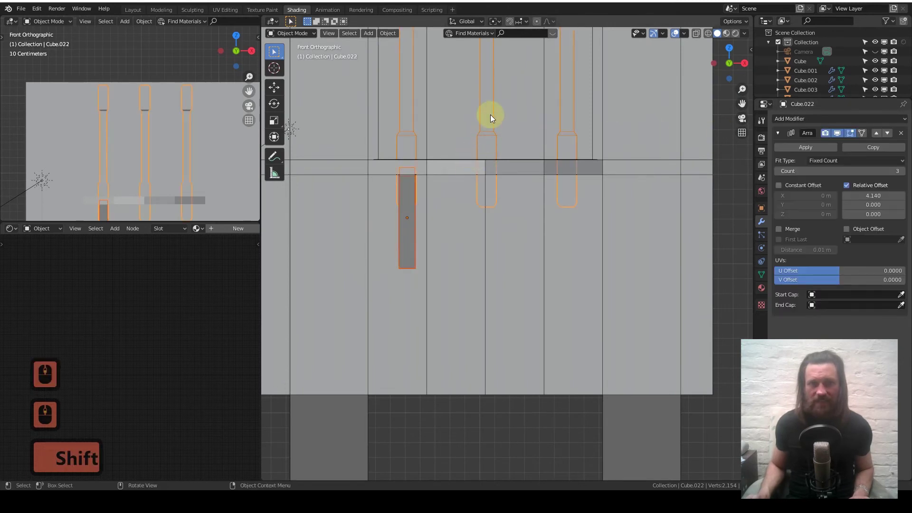
{"action": "key", "text": "q"}
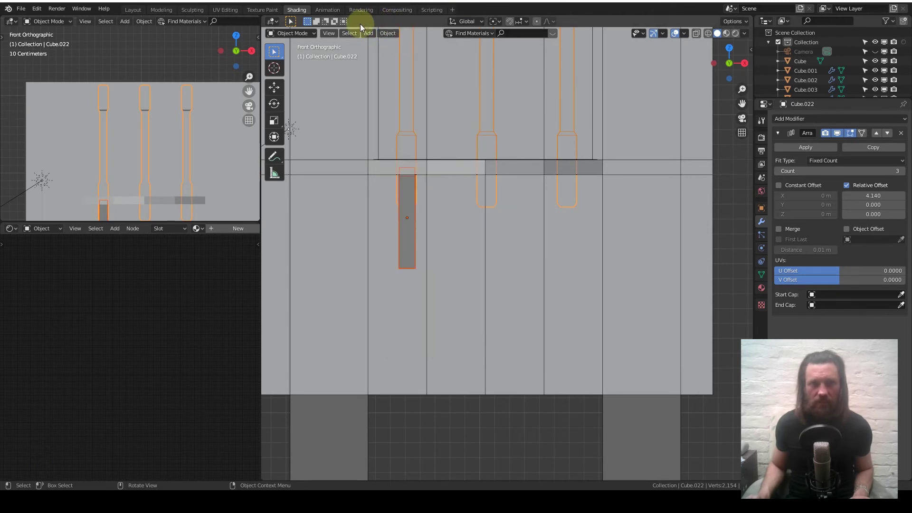
{"action": "left_click", "coordinate": [351, 33]}
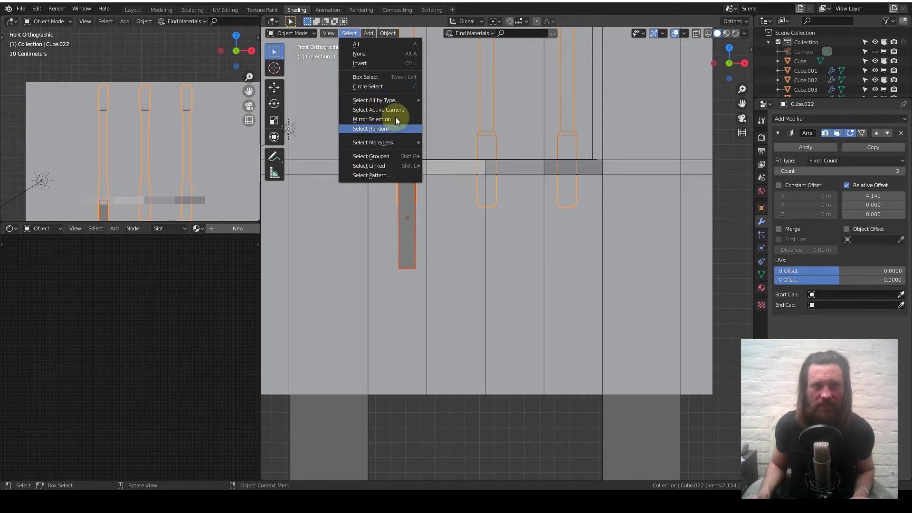
{"action": "left_click", "coordinate": [388, 34]}
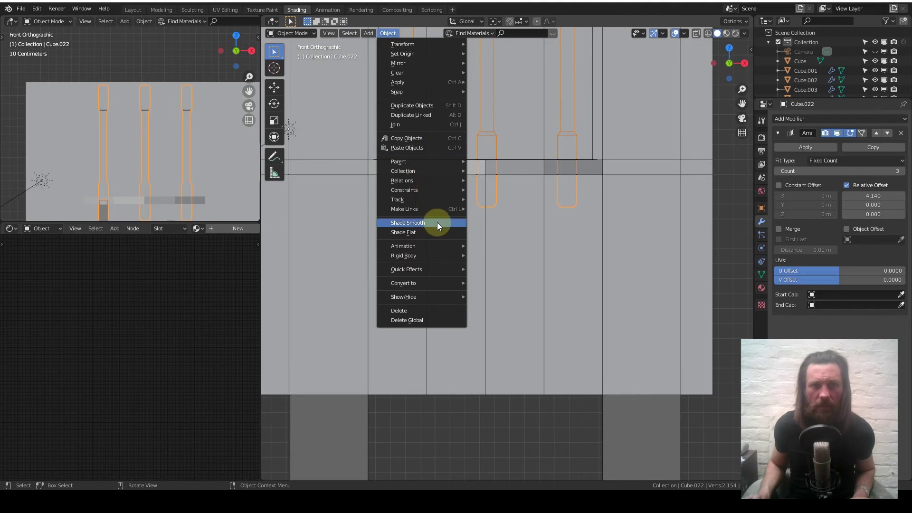
{"action": "mouse_move", "coordinate": [428, 207]}
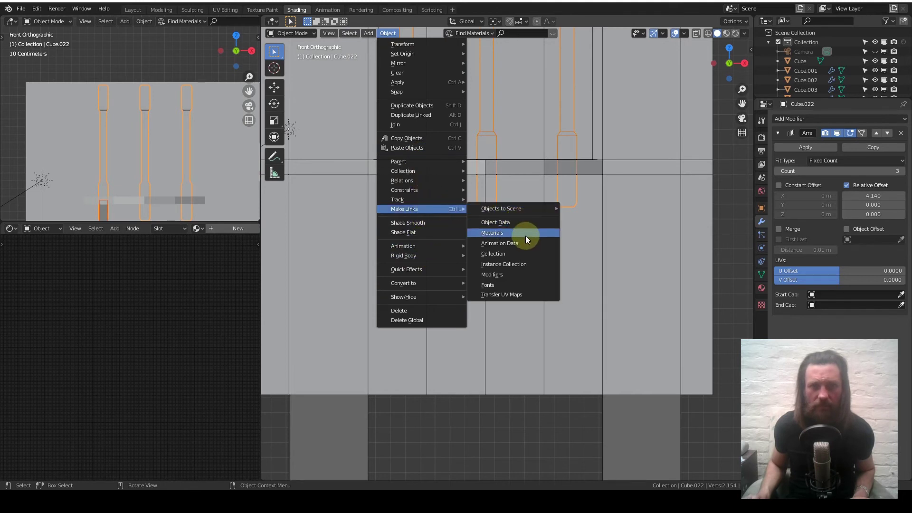
{"action": "left_click", "coordinate": [522, 274]}
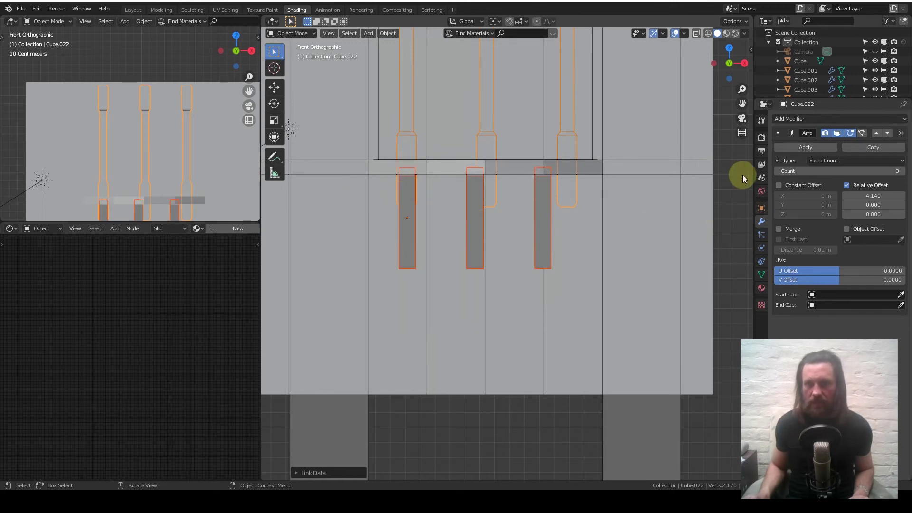
- Set the brace array's relative X offset to 4.910 so the braces line up beneath the three posts
{"action": "left_click_drag", "start_coordinate": [873, 195], "coordinate": [902, 195], "text": "shift"}
{"action": "left_click", "coordinate": [546, 211]}
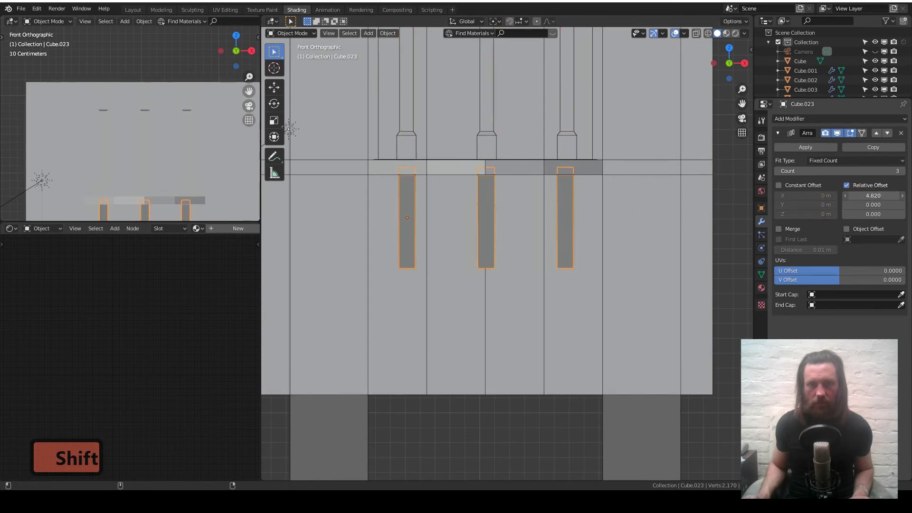
{"action": "scroll", "coordinate": [502, 214], "scroll_direction": "down", "scroll_amount": 3}
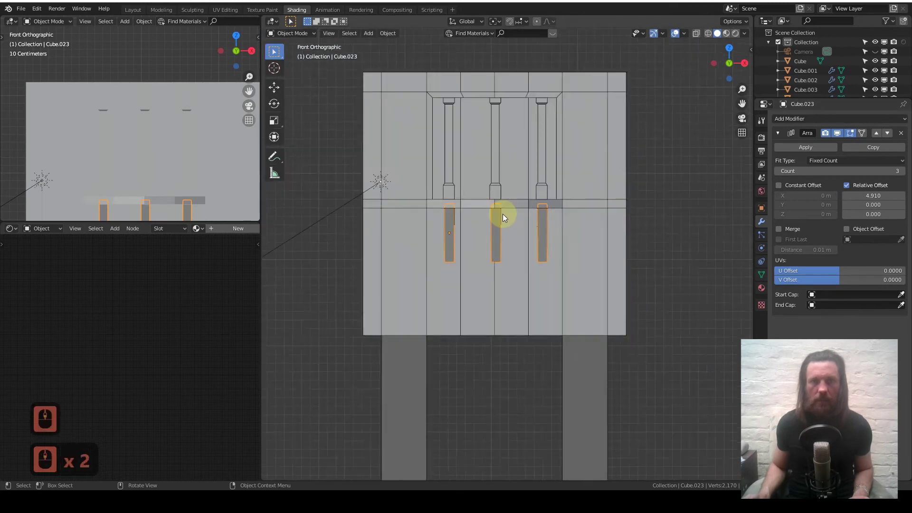
{"action": "middle_click_drag", "start_coordinate": [503, 214], "coordinate": [545, 239]}
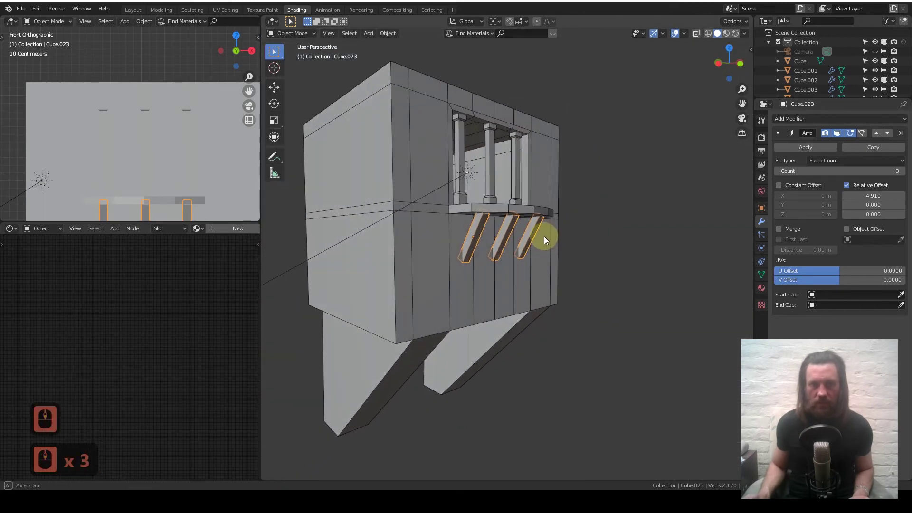
- Raise the row of braces slightly along Z so their tops meet the ledge
{"action": "scroll", "coordinate": [544, 236], "scroll_direction": "up", "scroll_amount": 3}
{"action": "scroll", "coordinate": [492, 197], "scroll_direction": "up", "scroll_amount": 1}
{"action": "key", "text": "g"}
{"action": "key", "text": "z"}
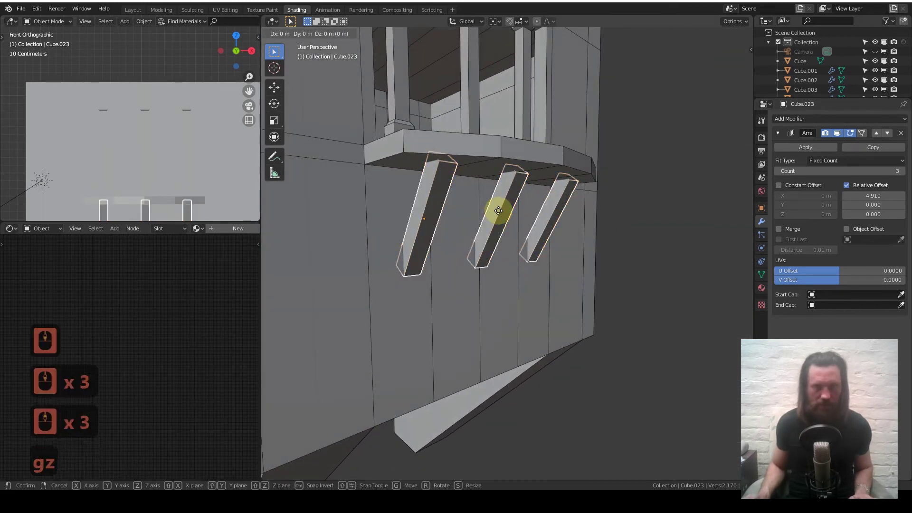
{"action": "left_click", "coordinate": [518, 150], "text": "shift"}
{"action": "middle_click_drag", "start_coordinate": [518, 150], "coordinate": [465, 204]}
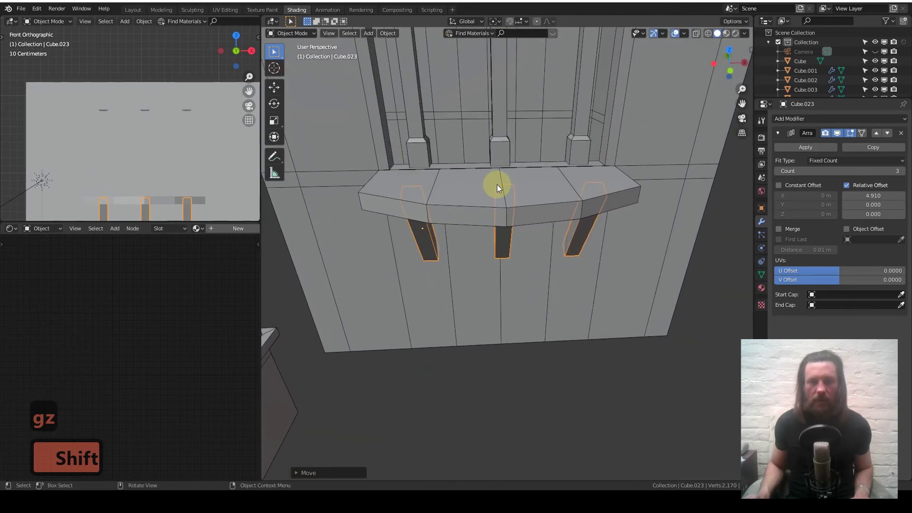
{"action": "key", "text": "1"}
{"action": "scroll", "coordinate": [487, 216], "scroll_direction": "down", "scroll_amount": 4}
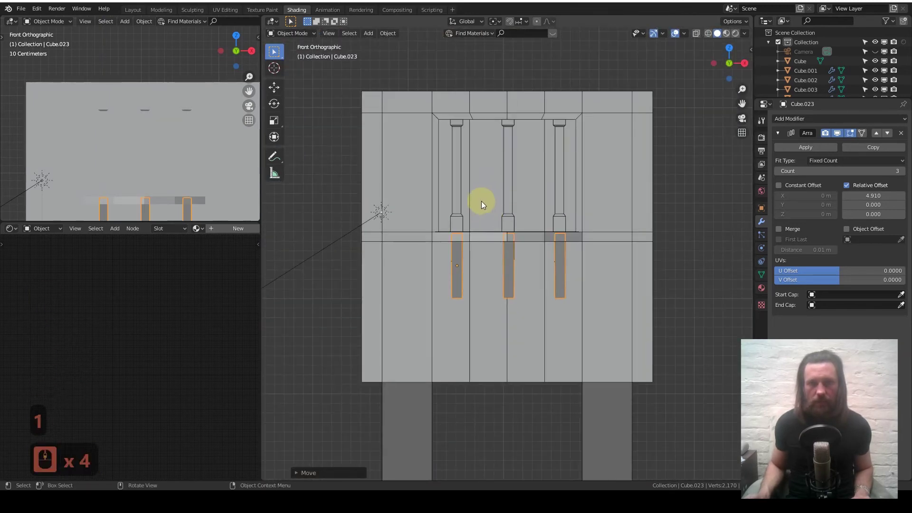
{"action": "middle_click_drag", "start_coordinate": [472, 231], "coordinate": [498, 215]}
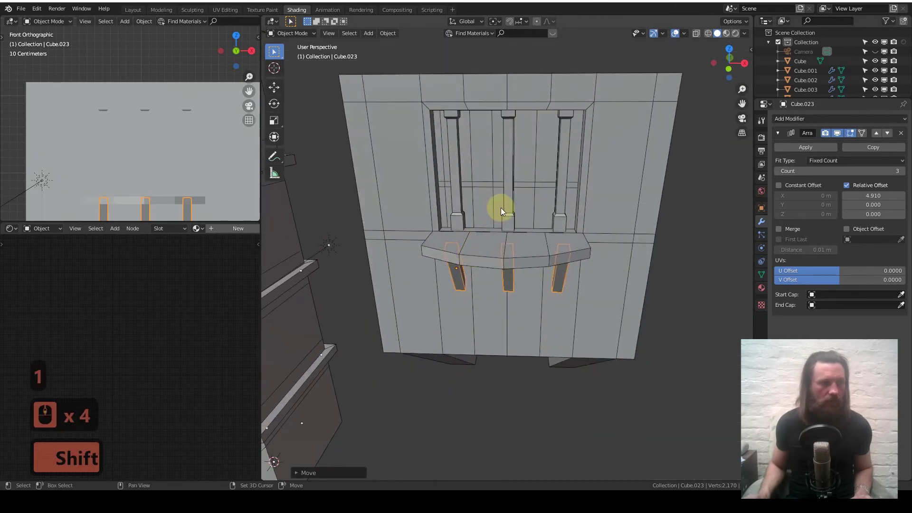
- Add a cube, move it up in front of the window, and scale it down to about 0.066
{"action": "key", "text": "shift+a"}
{"action": "mouse_move", "coordinate": [491, 207]}
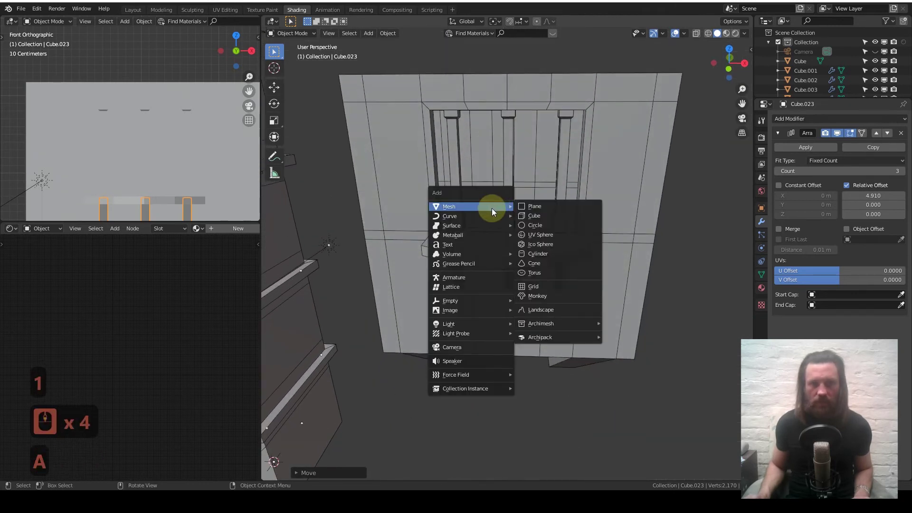
{"action": "left_click", "coordinate": [535, 215]}
{"action": "key", "text": "1"}
{"action": "key", "text": "g"}
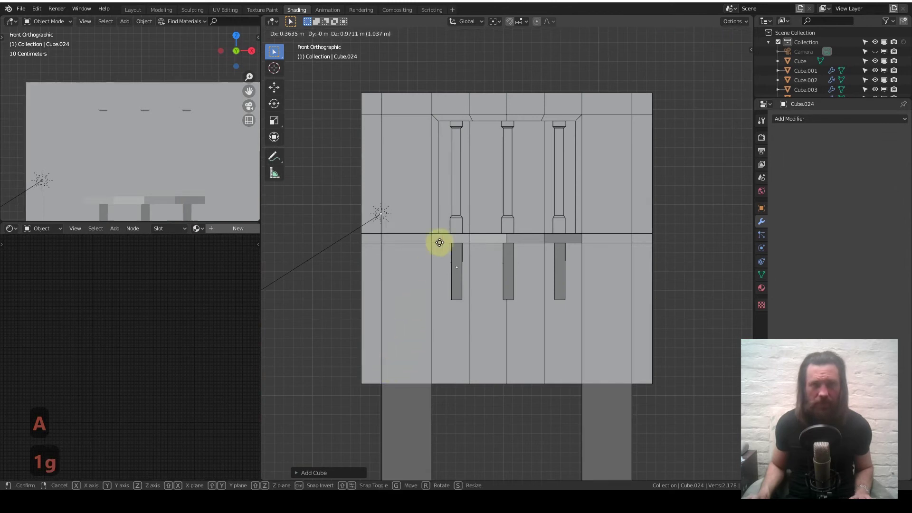
{"action": "left_click", "coordinate": [368, 161]}
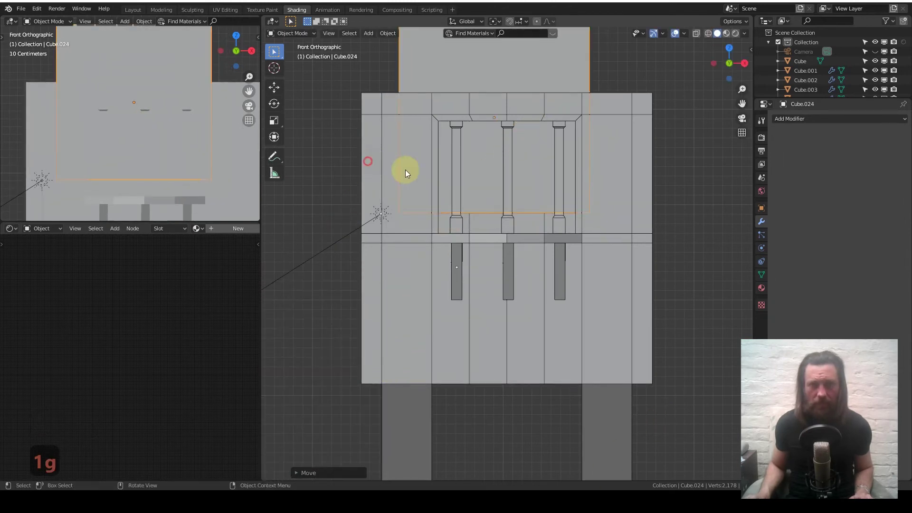
{"action": "key", "text": "s"}
{"action": "right_click", "coordinate": [557, 90]}
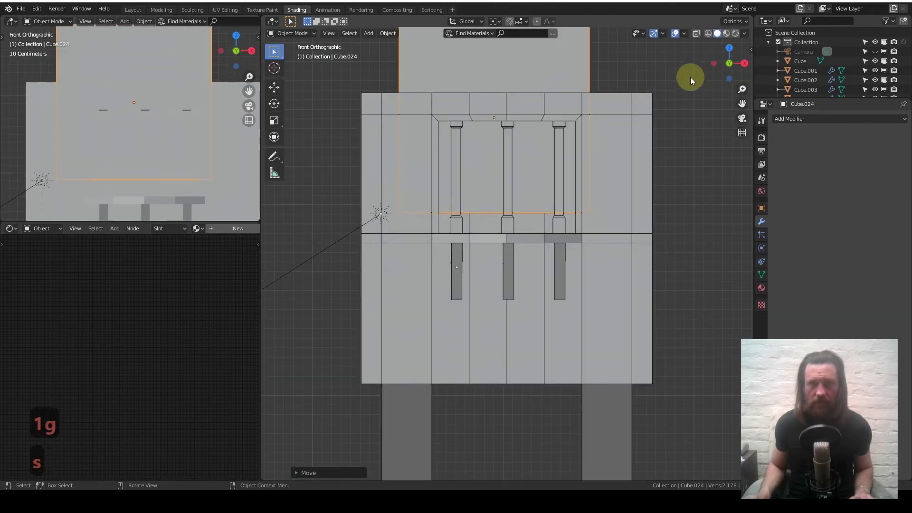
{"action": "key", "text": "s"}
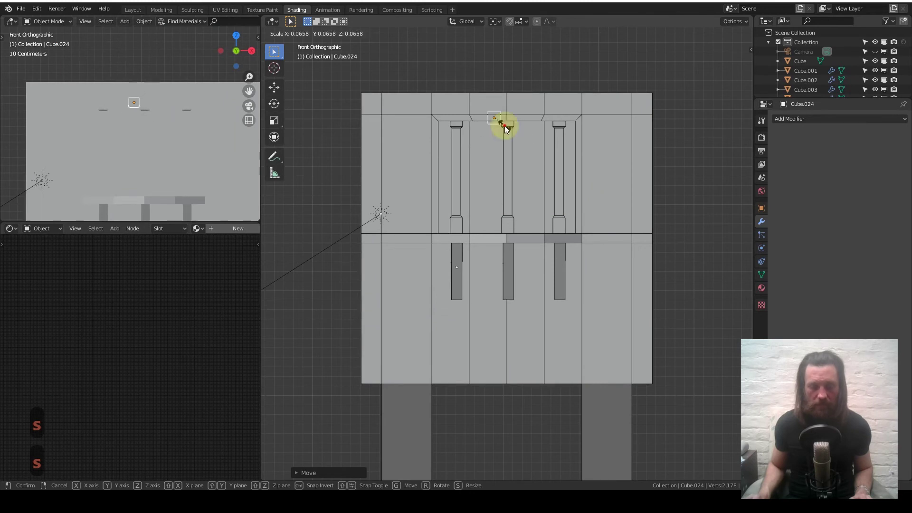
{"action": "left_click", "coordinate": [505, 127]}
- Position the small cube over the ledge in the top view and beside the leftmost post's base in the front view
{"action": "key", "text": "7"}
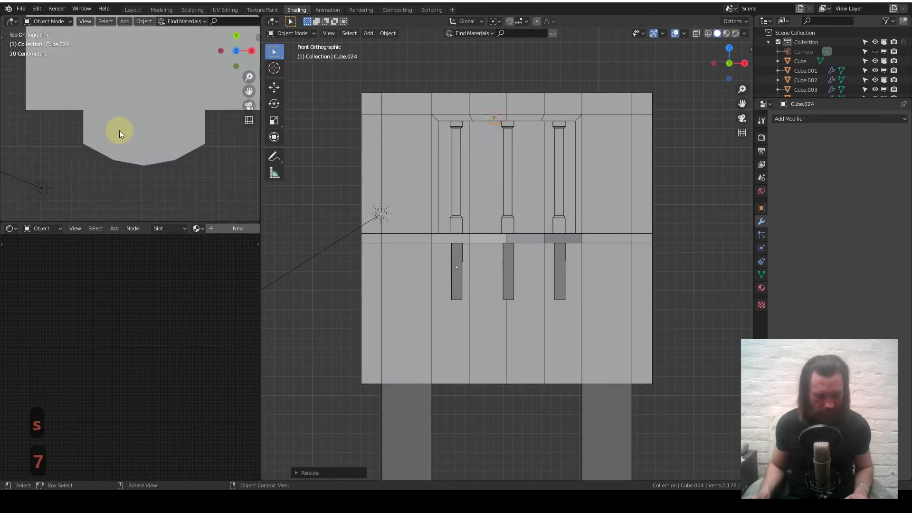
{"action": "key", "text": "g"}
{"action": "left_click", "coordinate": [111, 19]}
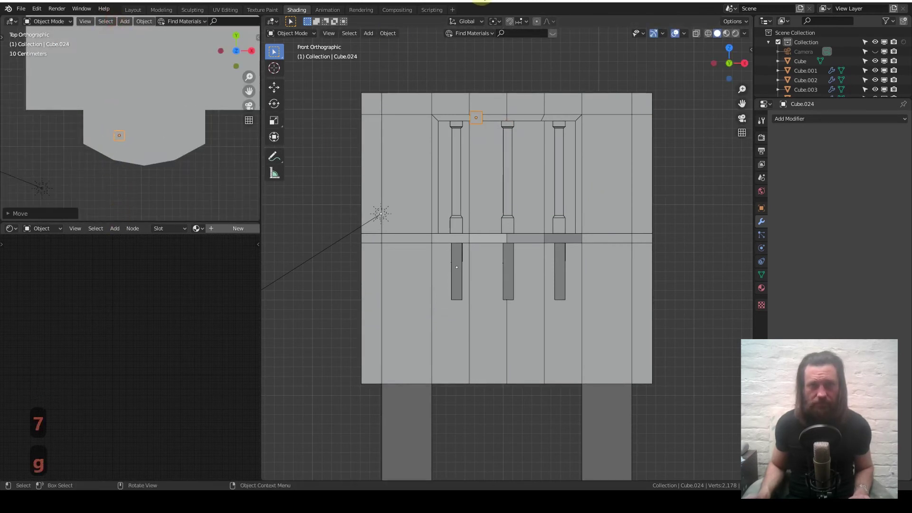
{"action": "key", "text": "g"}
{"action": "left_click", "coordinate": [479, 243]}
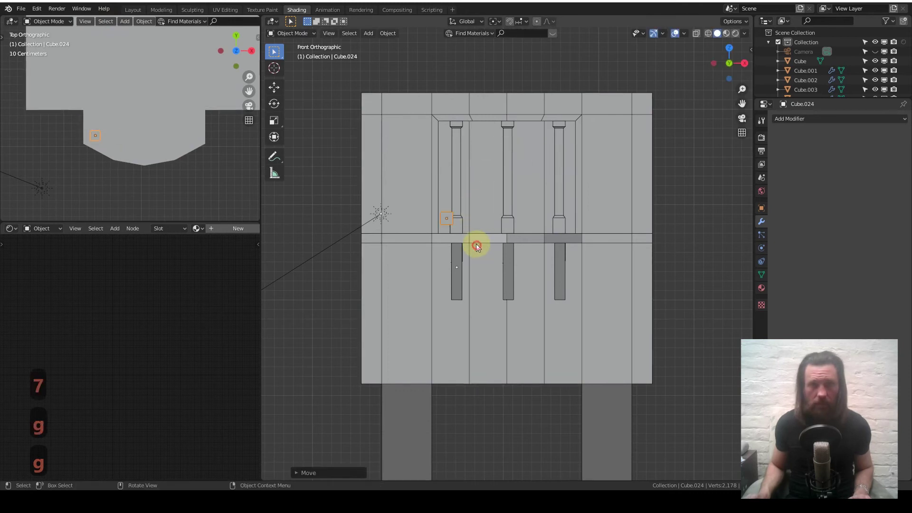
- Shrink the cube slightly, stretch it along Z to about five times its height, and move it up along Z to the ledge's top
{"action": "scroll", "coordinate": [455, 236], "scroll_direction": "up", "scroll_amount": 4}
{"action": "middle_click_drag", "start_coordinate": [455, 236], "coordinate": [488, 239], "text": "shift"}
{"action": "key", "text": "s"}
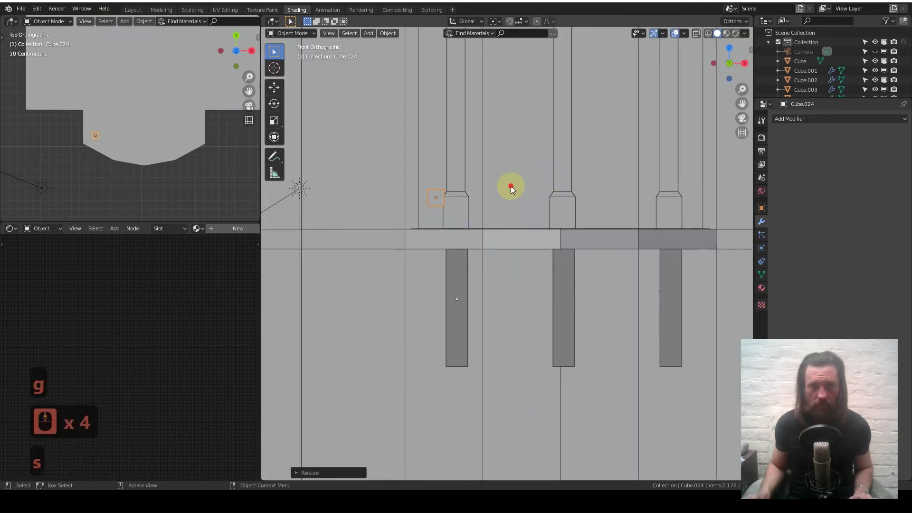
{"action": "key", "text": "z"}
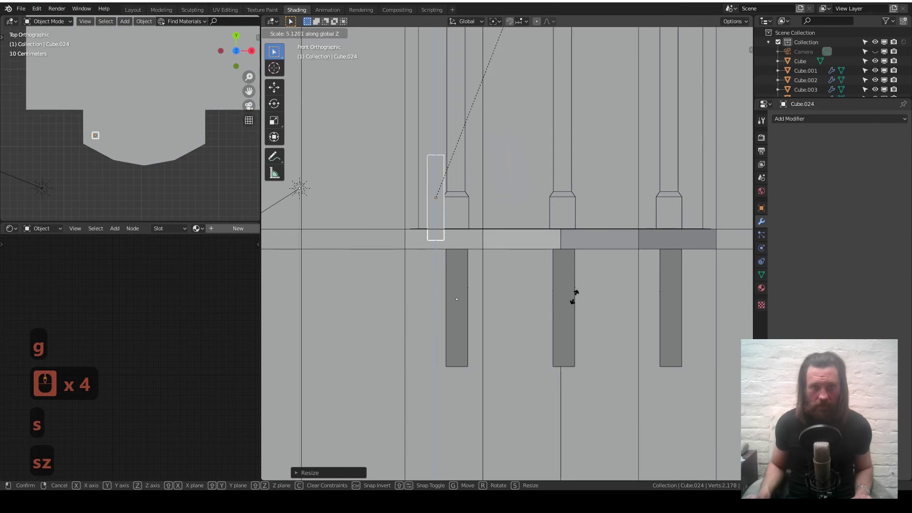
{"action": "left_click", "coordinate": [575, 281]}
{"action": "key", "text": "g"}
{"action": "key", "text": "z"}
{"action": "left_click", "coordinate": [587, 213]}
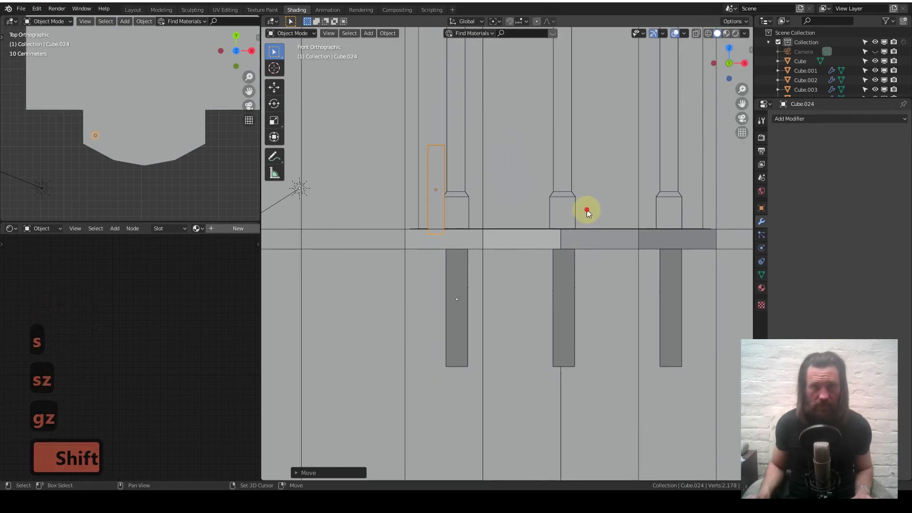
- Scale the small post down uniformly and lower it along Z by about 0.13 m into the ledge
{"action": "middle_click_drag", "start_coordinate": [498, 241], "coordinate": [509, 302]}
{"action": "key", "text": "s"}
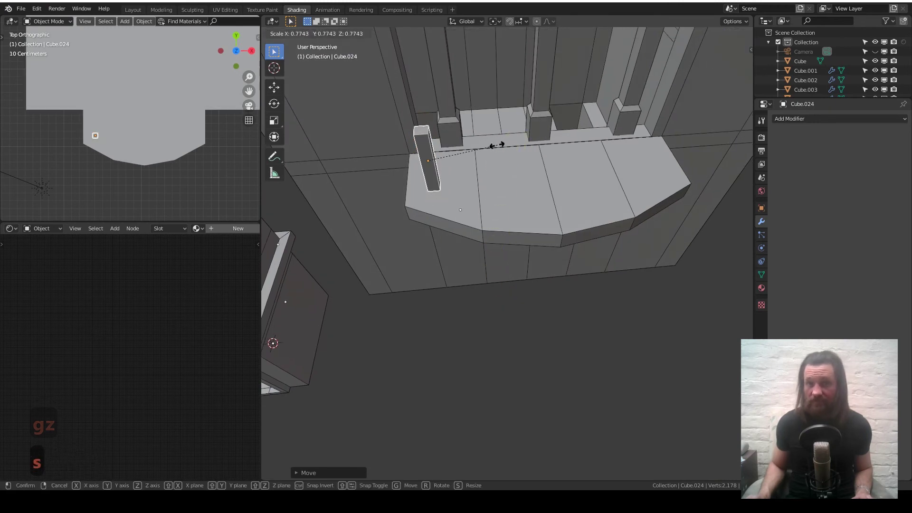
{"action": "left_click", "coordinate": [472, 151]}
{"action": "middle_click_drag", "start_coordinate": [521, 238], "coordinate": [512, 203]}
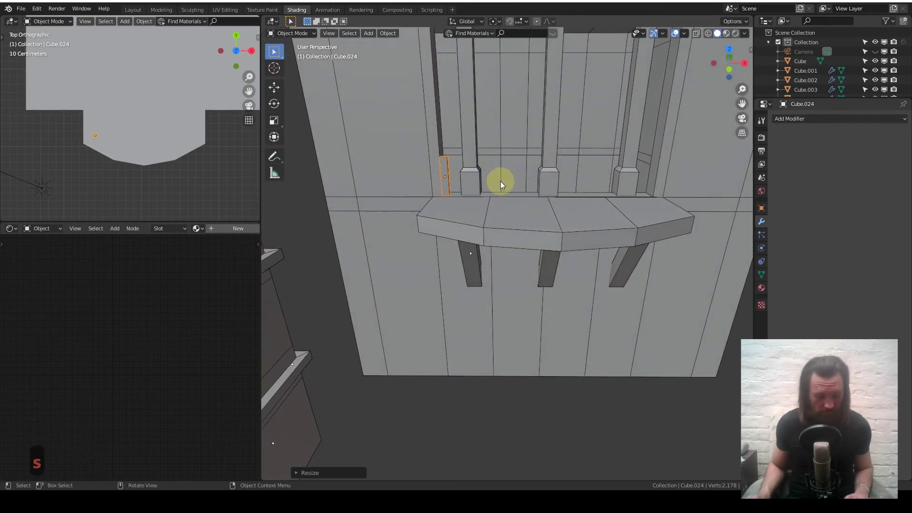
{"action": "key", "text": "g"}
{"action": "key", "text": "z"}
{"action": "key", "text": "shift"}
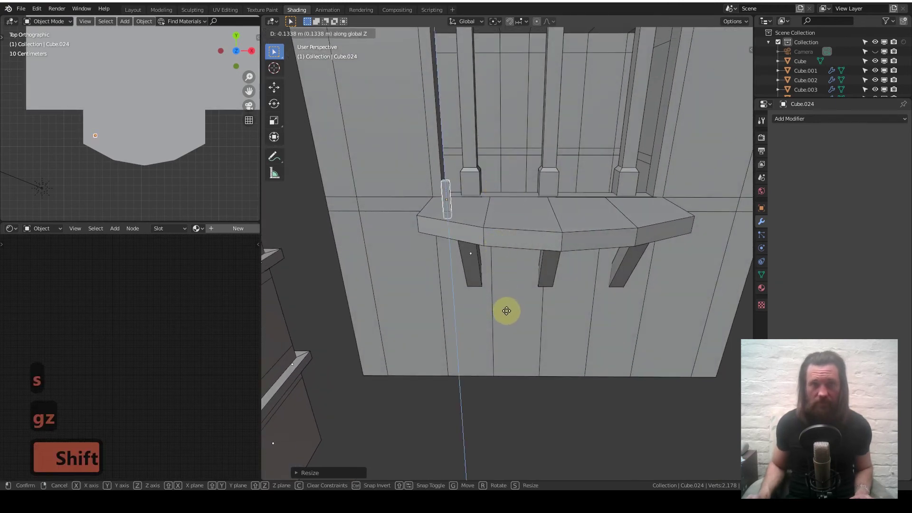
{"action": "left_click", "coordinate": [505, 307]}
- Fine-tune the small post's height by raising it about 0.03 m along Z
{"action": "scroll", "coordinate": [462, 244], "scroll_direction": "up", "scroll_amount": 2}
{"action": "middle_click_drag", "start_coordinate": [462, 244], "coordinate": [486, 252], "text": "shift"}
{"action": "key", "text": "g"}
{"action": "key", "text": "z"}
{"action": "key", "text": "shift"}
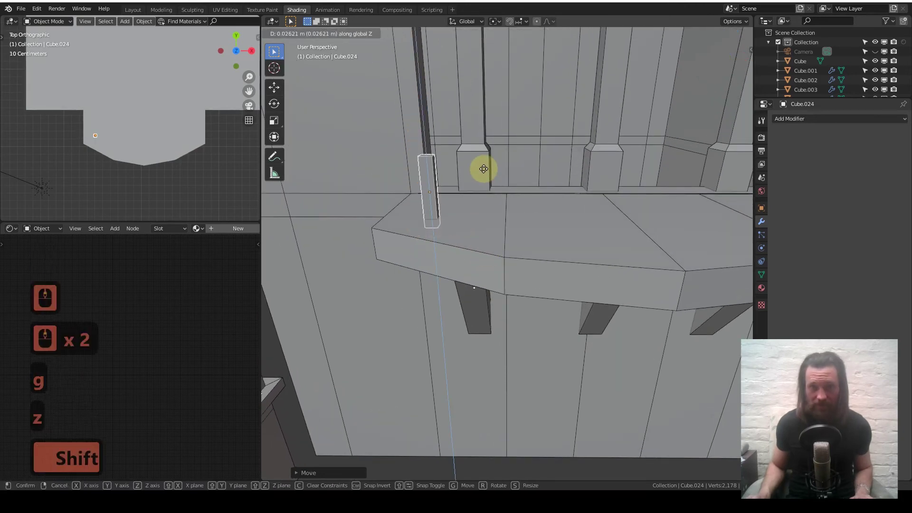
{"action": "left_click", "coordinate": [484, 164]}
- Examine the small post's placement on the ledge from an angle, from the front and from above
{"action": "middle_click_drag", "start_coordinate": [484, 174], "coordinate": [485, 281]}
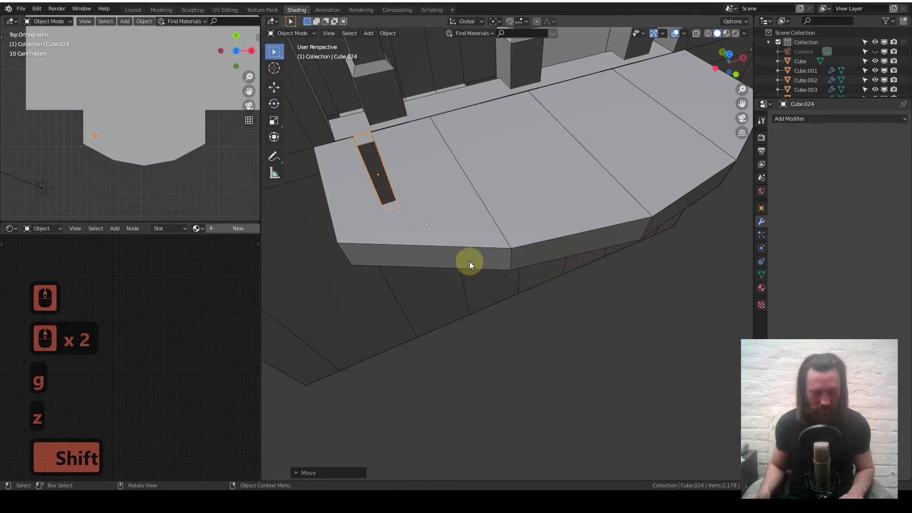
{"action": "key", "text": "7"}
{"action": "scroll", "coordinate": [487, 175], "scroll_direction": "down", "scroll_amount": 4}
{"action": "middle_click_drag", "start_coordinate": [488, 176], "coordinate": [500, 207], "text": "shift"}
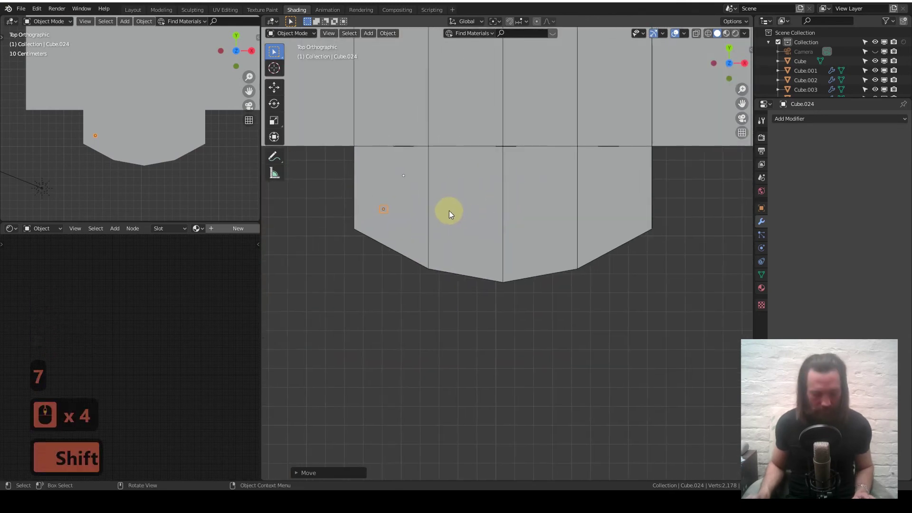
{"action": "middle_click_drag", "start_coordinate": [407, 210], "coordinate": [446, 175]}
{"action": "key", "text": "1"}
{"action": "key", "text": "7"}
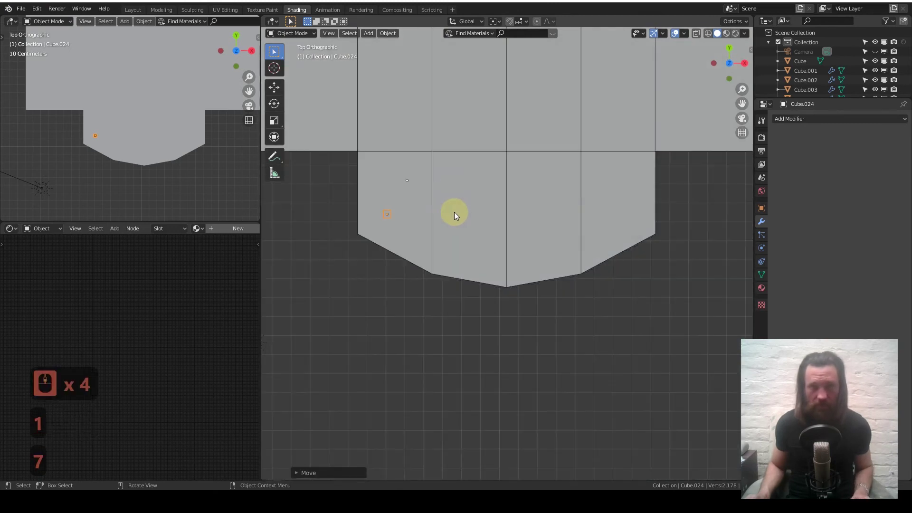
- Place a linked duplicate of the small post about 1.3 m along X near the ledge's opposite side edge
{"action": "key", "text": "alt+d"}
{"action": "key", "text": "x"}
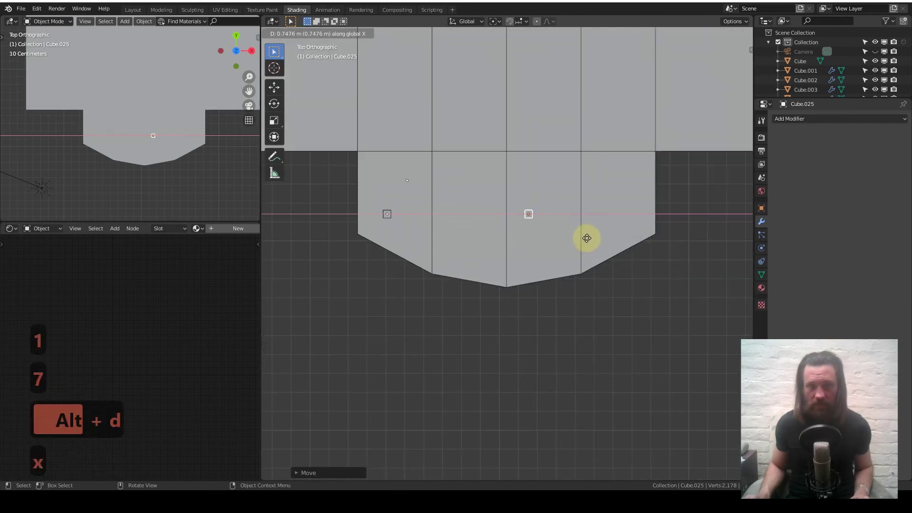
{"action": "key", "text": "shift"}
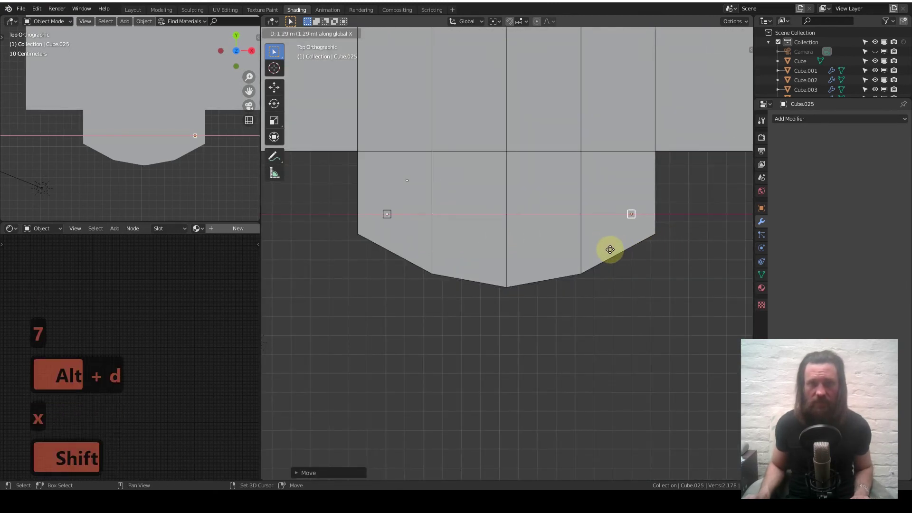
{"action": "left_click", "coordinate": [595, 249]}
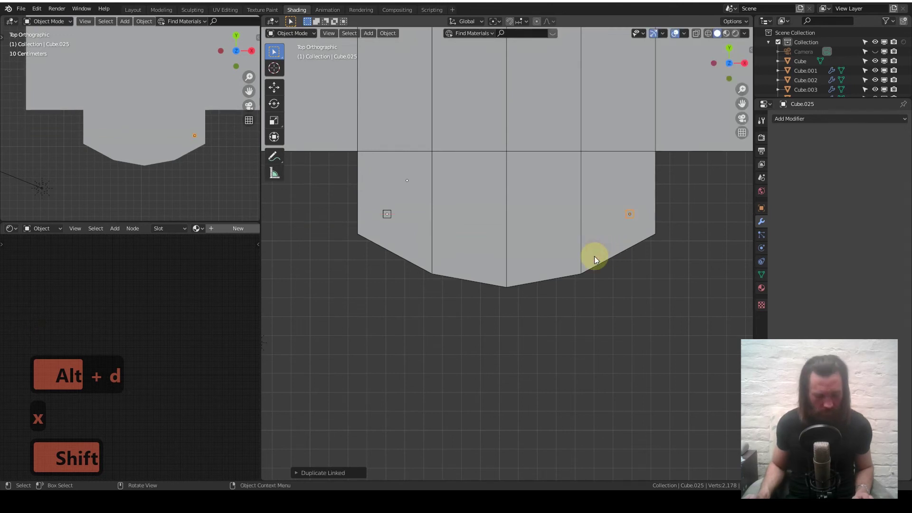
- Add a linked duplicate of the post on the ledge's centre line near the front tip and shift it inward along Y by about 0.06 m
{"action": "key", "text": "alt+d"}
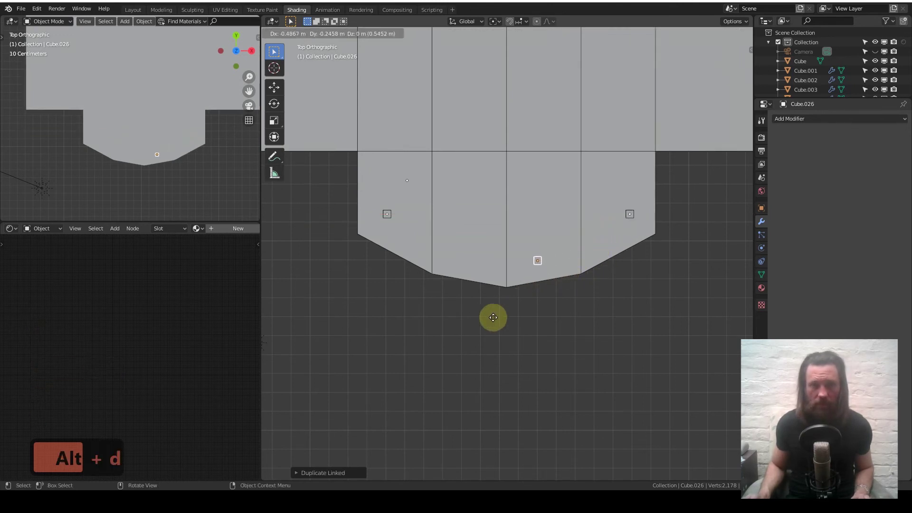
{"action": "key", "text": "shift"}
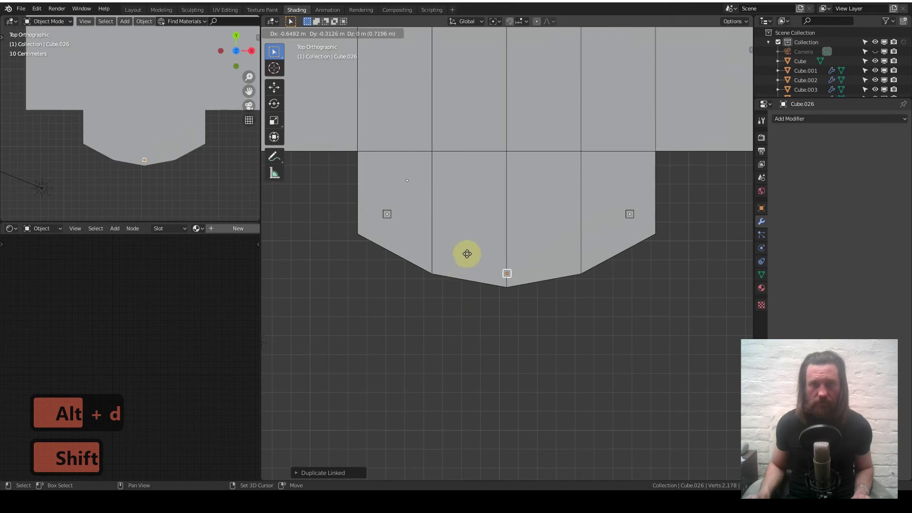
{"action": "left_click", "coordinate": [468, 236]}
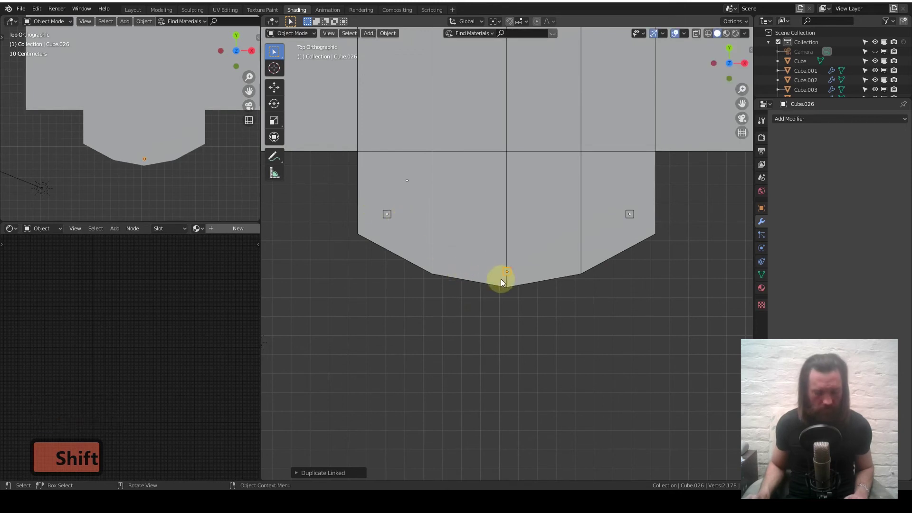
{"action": "key", "text": "g"}
{"action": "key", "text": "y"}
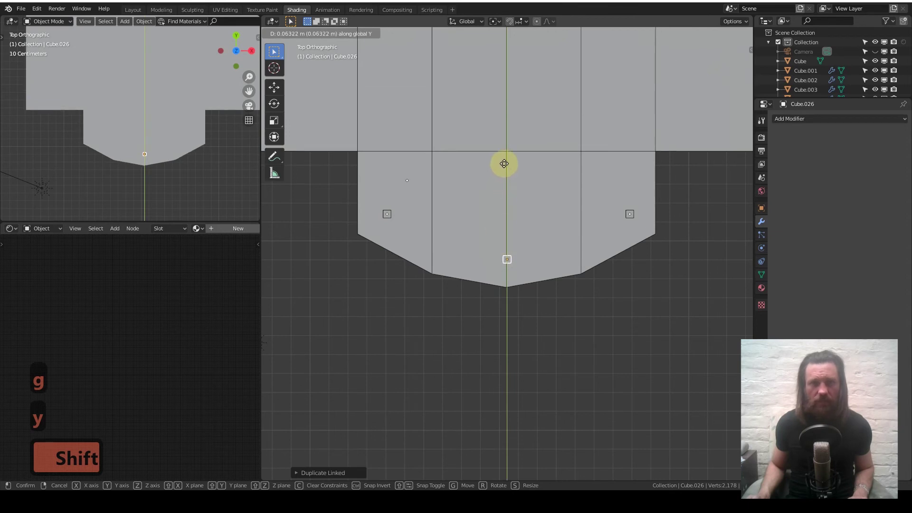
{"action": "left_click", "coordinate": [506, 152]}
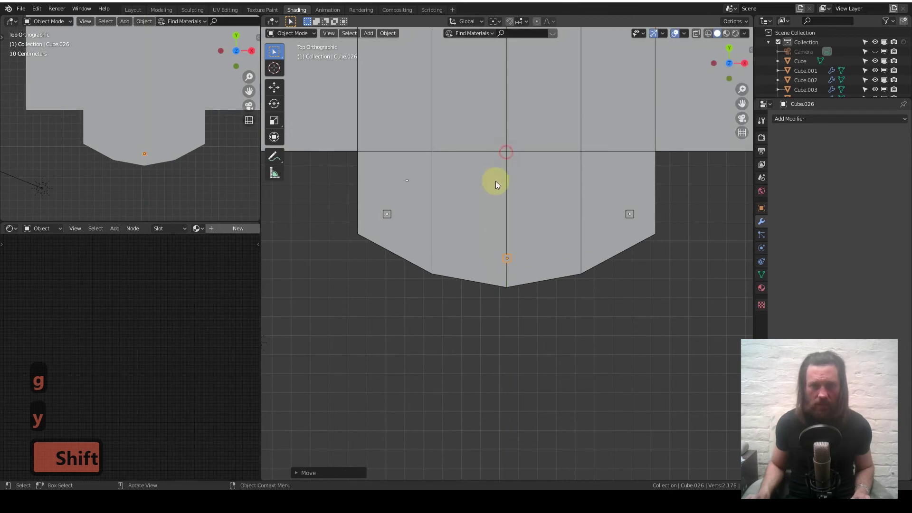
- Add a linked duplicate of the post between the left-end and centre posts, and another across along X on the right half
{"action": "key", "text": "alt+d"}
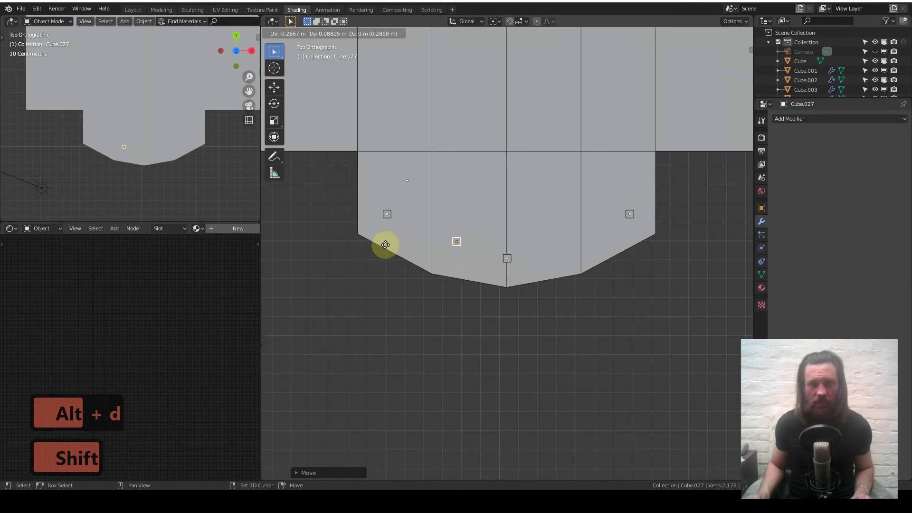
{"action": "left_click", "coordinate": [370, 262]}
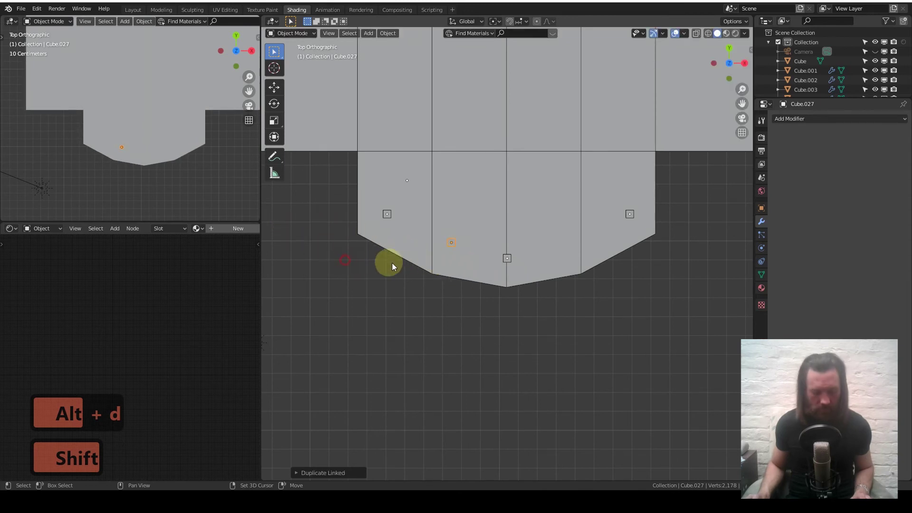
{"action": "key", "text": "alt+d"}
{"action": "key", "text": "x"}
{"action": "key", "text": "shift"}
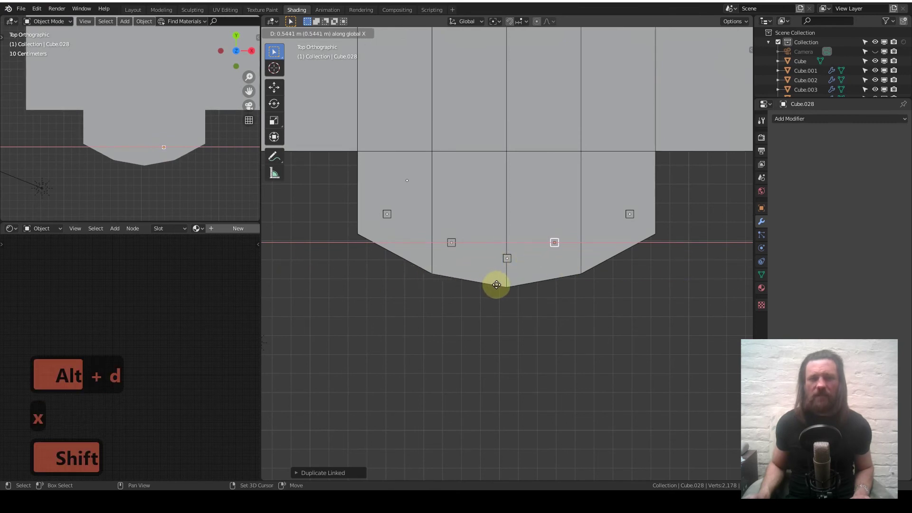
{"action": "left_click", "coordinate": [554, 287]}
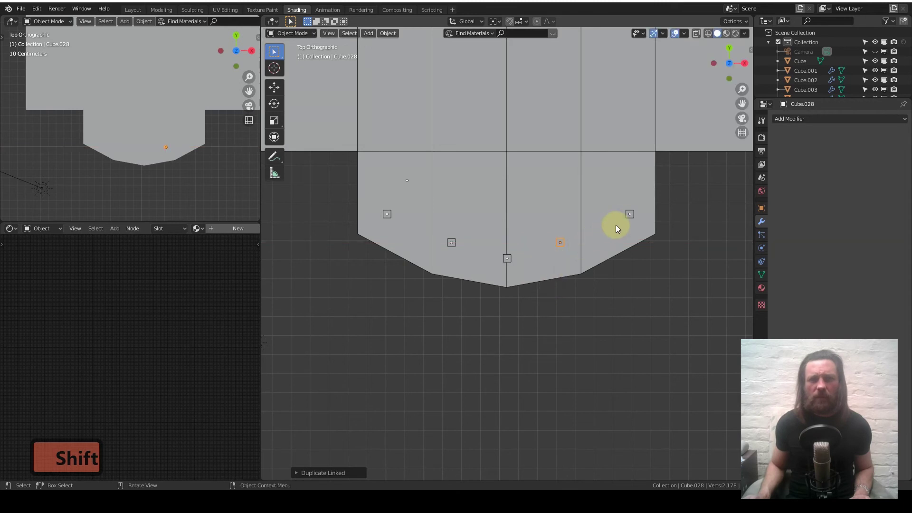
- Move the right-end post slightly inward along X and check the row of five posts from an angle
{"action": "key", "text": "g"}
{"action": "key", "text": "x"}
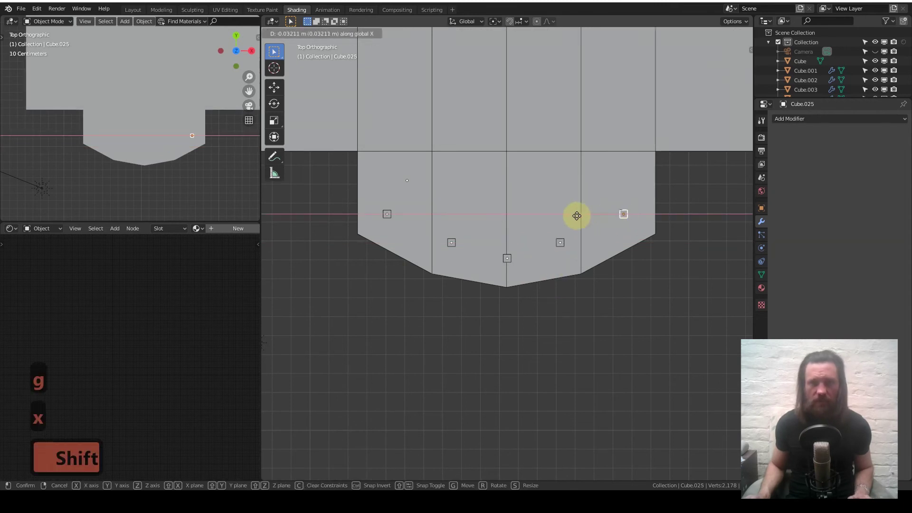
{"action": "left_click", "coordinate": [533, 215]}
{"action": "middle_click_drag", "start_coordinate": [494, 243], "coordinate": [494, 222]}
{"action": "key", "text": "KP_7"}
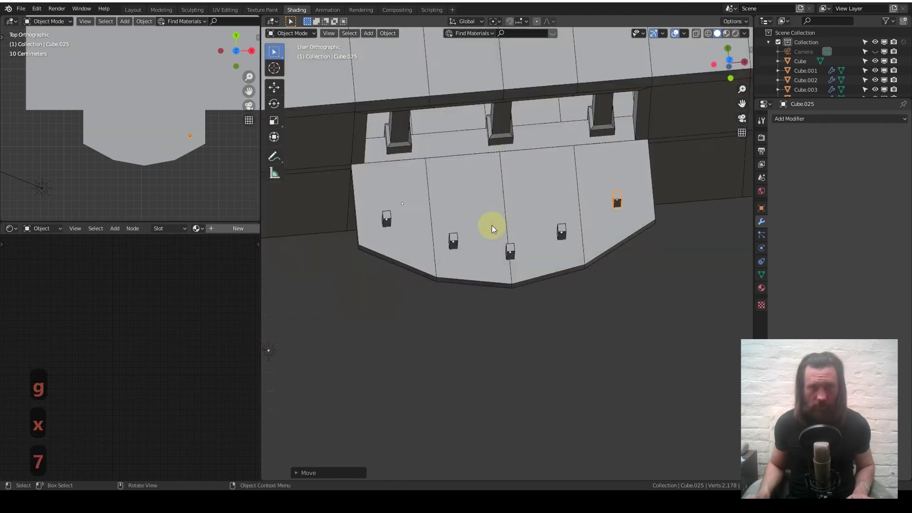
- Add a cube, scale it down to about 0.17, and move it over the ledge beside the centre post in top view
{"action": "scroll", "coordinate": [489, 238], "scroll_direction": "down", "scroll_amount": 5}
{"action": "key", "text": "shift+a"}
{"action": "mouse_move", "coordinate": [423, 275]}
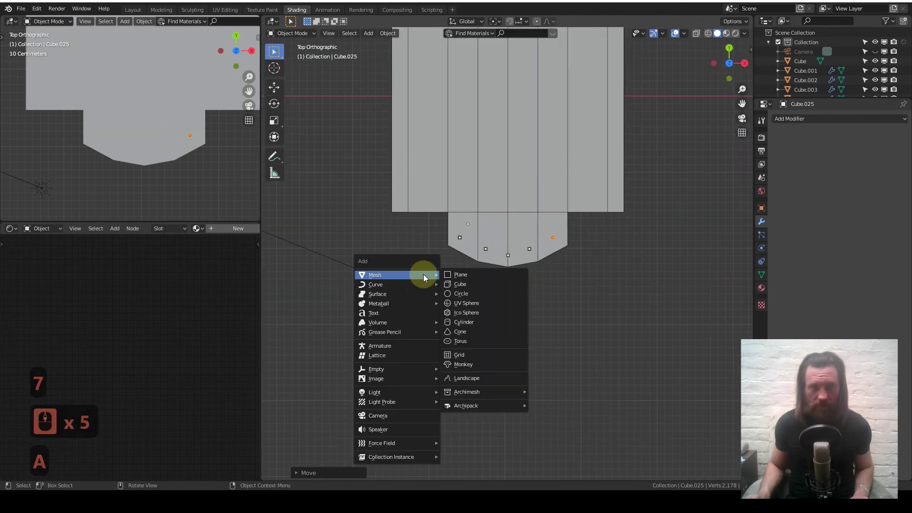
{"action": "left_click", "coordinate": [461, 284]}
{"action": "key", "text": "g"}
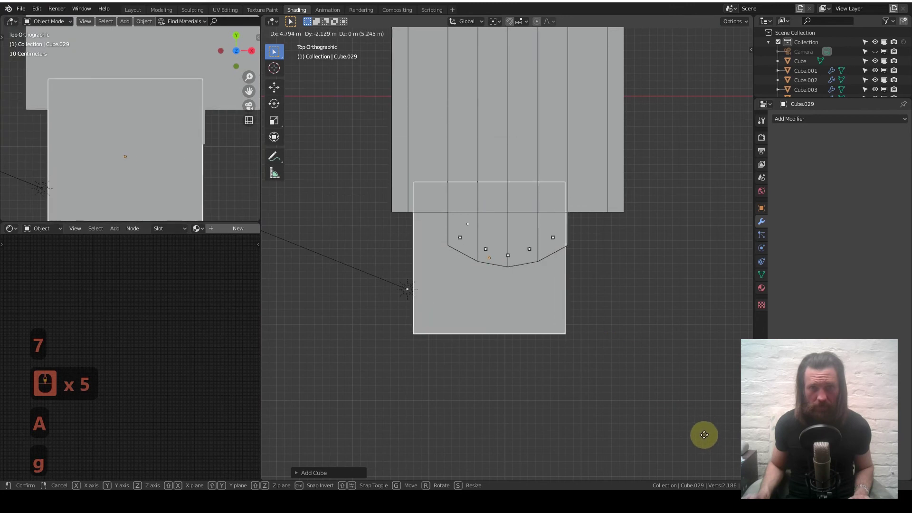
{"action": "left_click", "coordinate": [727, 65]}
{"action": "key", "text": "s"}
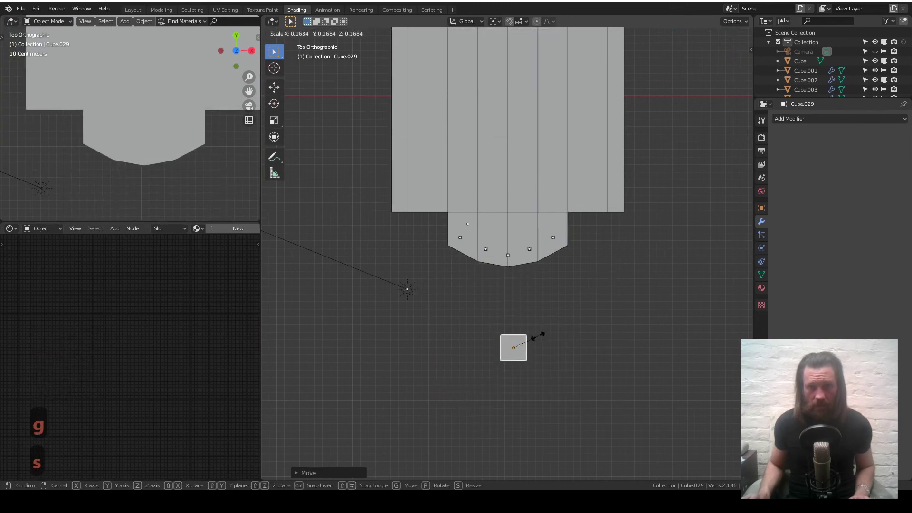
{"action": "key", "text": "g"}
{"action": "left_click", "coordinate": [532, 245]}
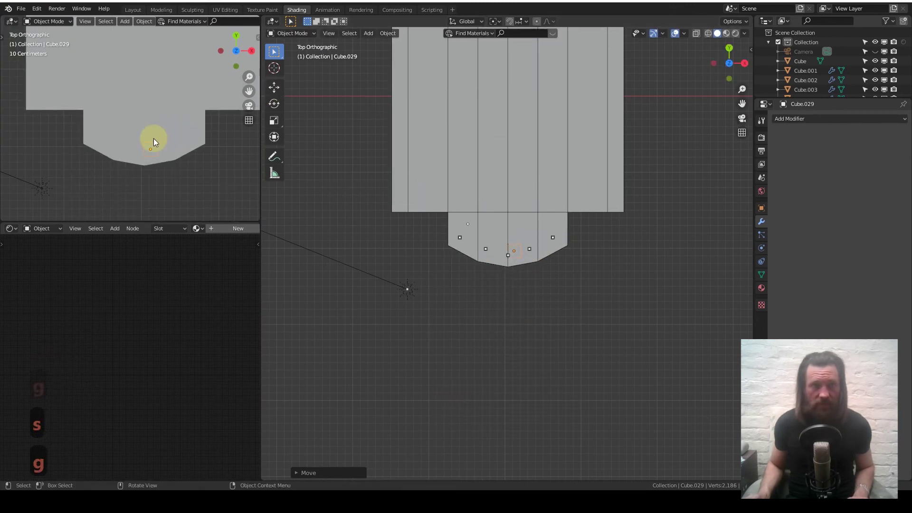
- Raise the new cube along Z to the level of the small posts on the ledge
{"action": "middle_click_drag", "start_coordinate": [153, 138], "coordinate": [197, 101]}
{"action": "key", "text": "g"}
{"action": "key", "text": "z"}
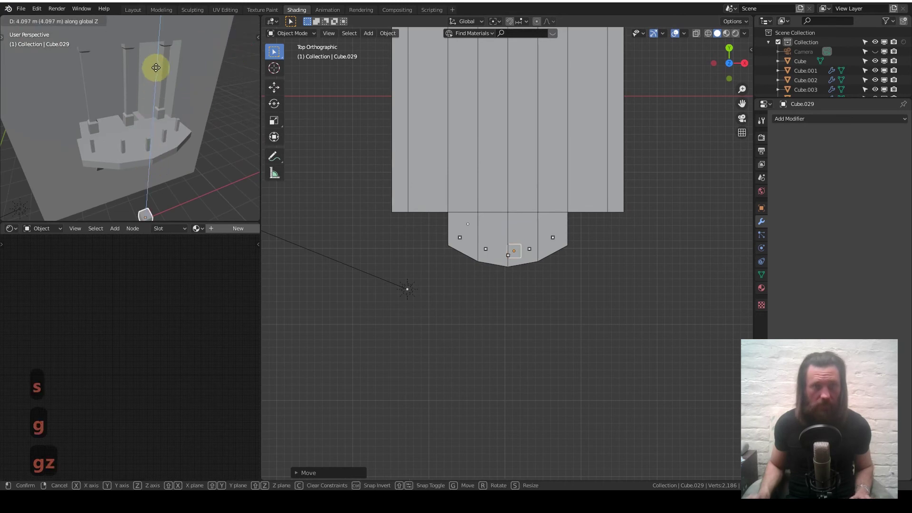
{"action": "left_click", "coordinate": [167, 194]}
- Scale the cube down until it is somewhat wider than a post, and place it right beside the centre post
{"action": "scroll", "coordinate": [506, 250], "scroll_direction": "up", "scroll_amount": 7}
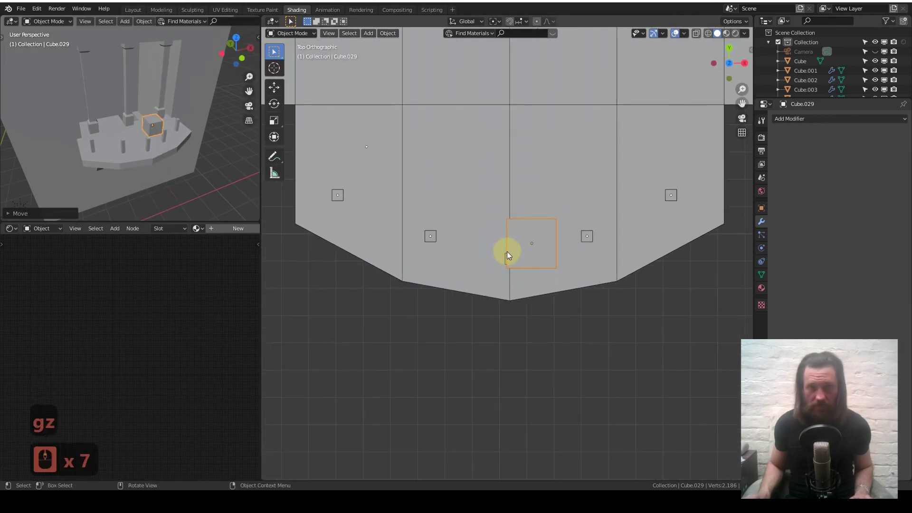
{"action": "key", "text": "s"}
{"action": "left_click", "coordinate": [549, 228]}
{"action": "scroll", "coordinate": [551, 227], "scroll_direction": "up", "scroll_amount": 5}
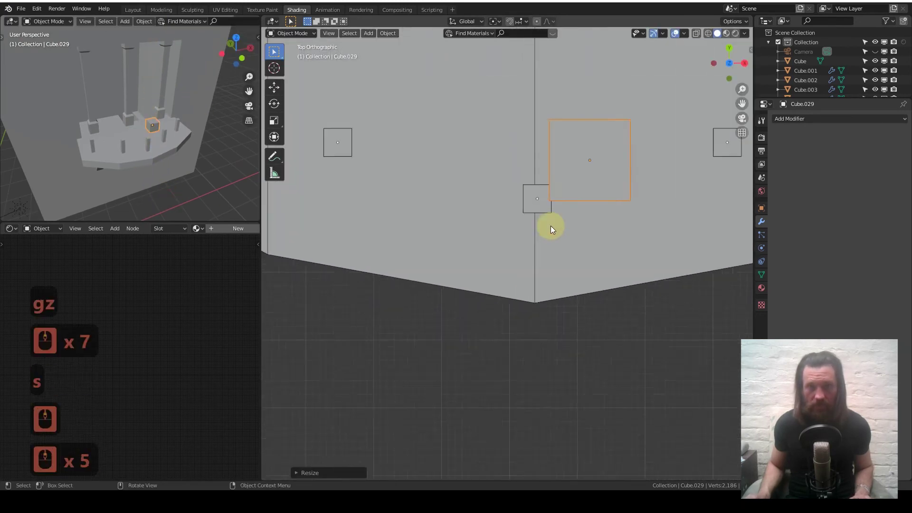
{"action": "key", "text": "shift"}
{"action": "key", "text": "g"}
{"action": "left_click", "coordinate": [599, 229]}
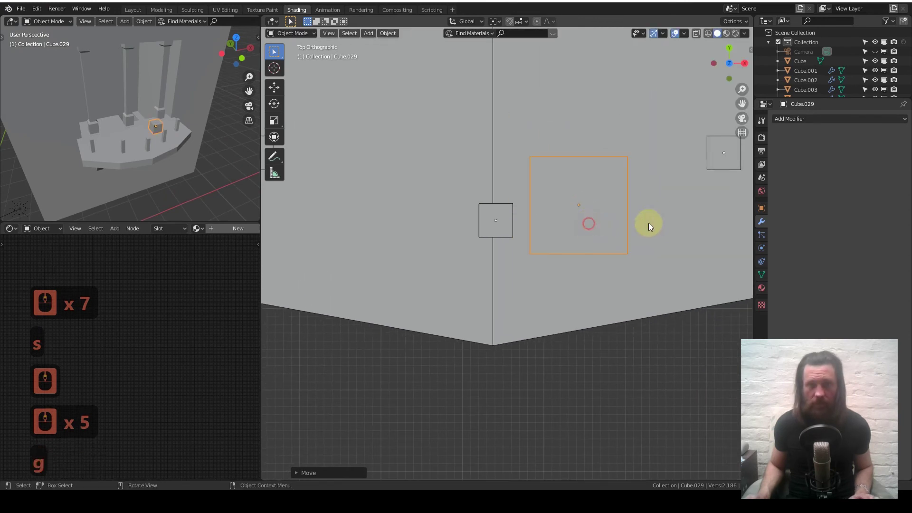
{"action": "key", "text": "s"}
{"action": "left_click", "coordinate": [630, 212]}
{"action": "key", "text": "g"}
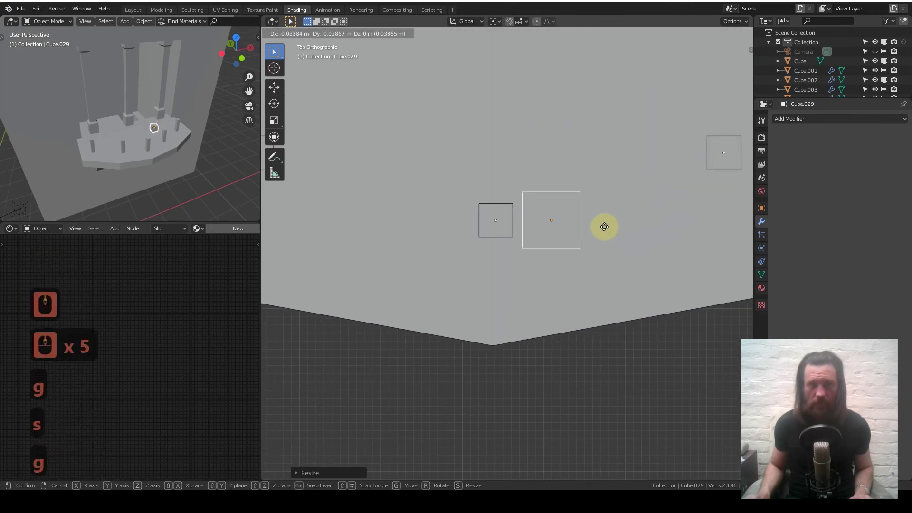
{"action": "left_click", "coordinate": [597, 230]}
- Flatten the cube along Z into a thin slab
{"action": "middle_click_drag", "start_coordinate": [530, 234], "coordinate": [557, 164]}
{"action": "key", "text": "s"}
{"action": "key", "text": "z"}
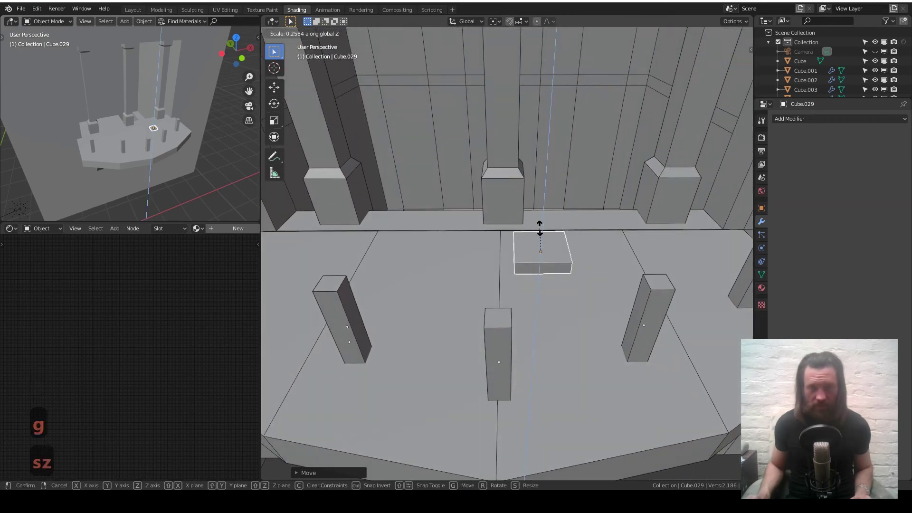
{"action": "left_click", "coordinate": [551, 290]}
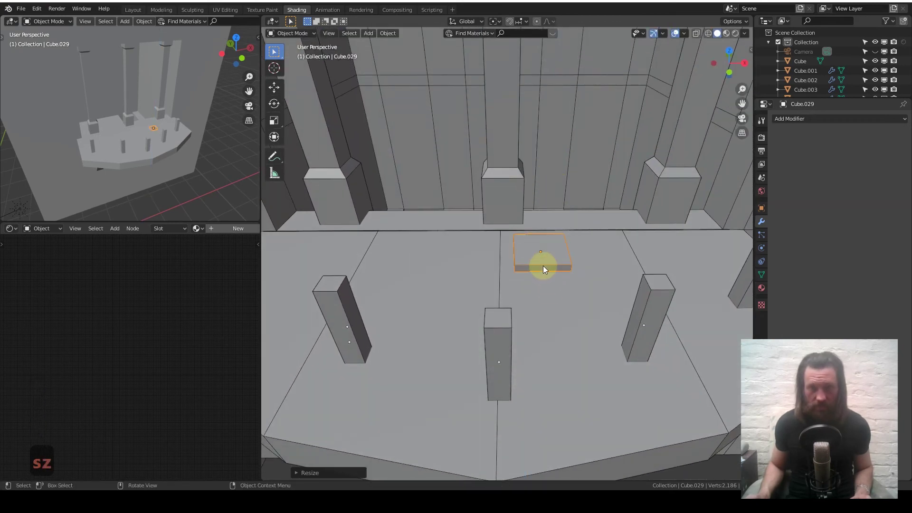
- Move the slab about 0.06 m in top view so it sits centred over the centre post
{"action": "middle_click_drag", "start_coordinate": [543, 266], "coordinate": [549, 270]}
{"action": "key", "text": "7"}
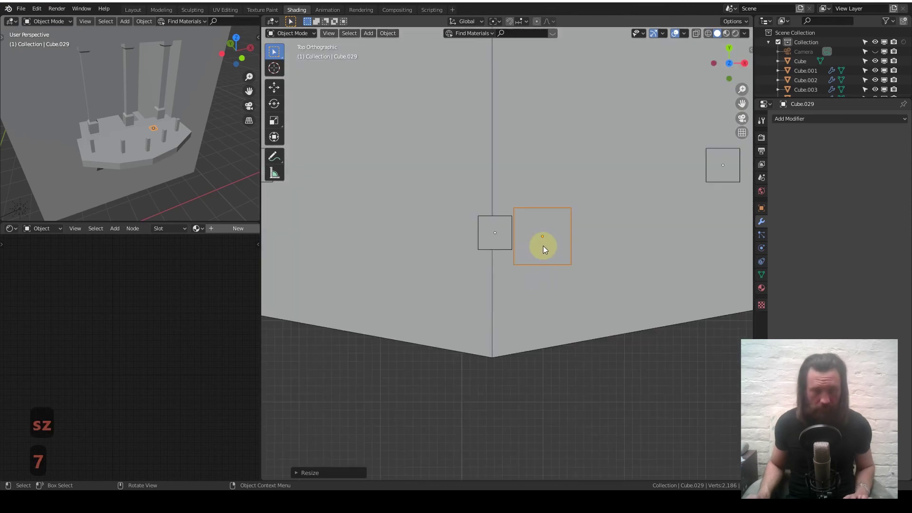
{"action": "key", "text": "g"}
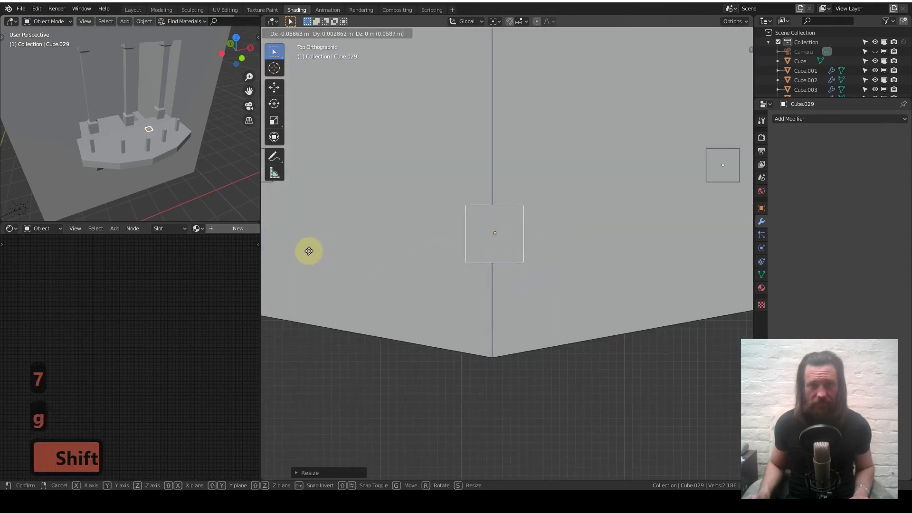
{"action": "left_click", "coordinate": [276, 247]}
- Fine-tune the slab's alignment with the ledge's centre line by moving it about 0.002 m along X
{"action": "scroll", "coordinate": [398, 248], "scroll_direction": "up", "scroll_amount": 2}
{"action": "scroll", "coordinate": [399, 247], "scroll_direction": "up", "scroll_amount": 3}
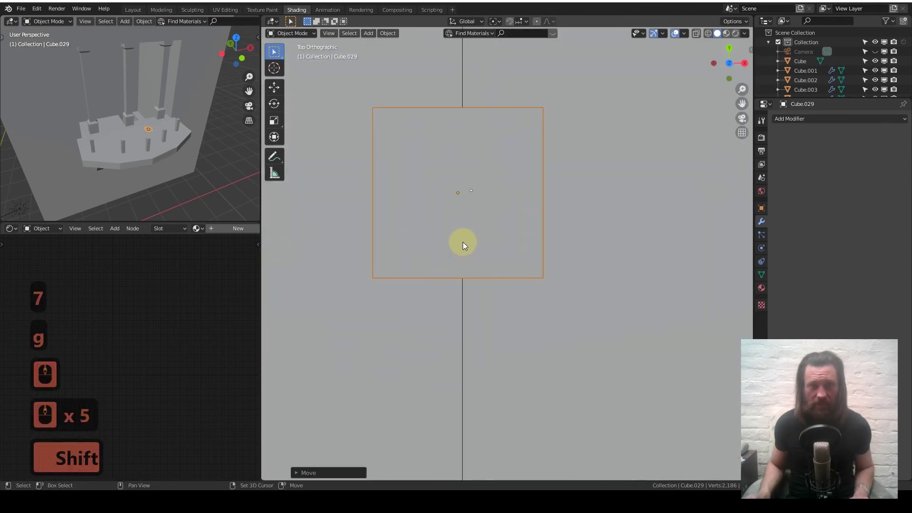
{"action": "scroll", "coordinate": [461, 238], "scroll_direction": "up", "scroll_amount": 3}
{"action": "scroll", "coordinate": [449, 220], "scroll_direction": "down", "scroll_amount": 3}
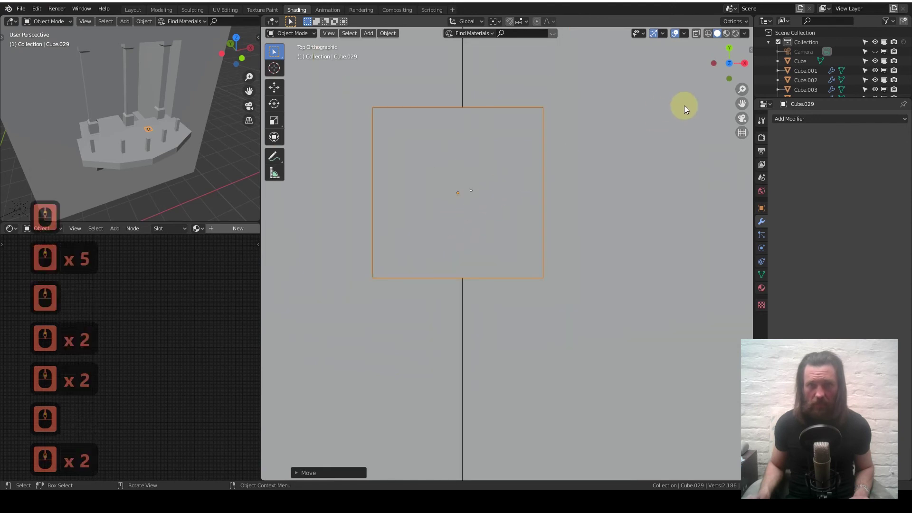
{"action": "key", "text": "g"}
{"action": "key", "text": "x"}
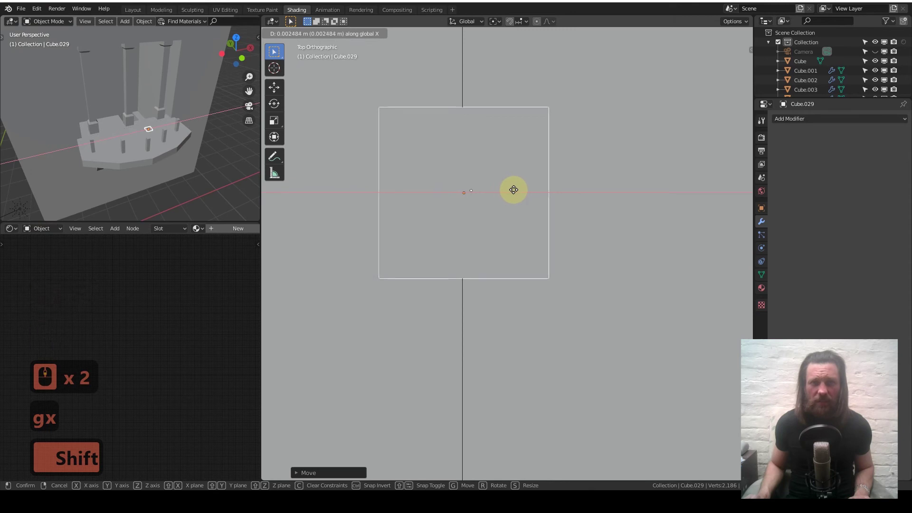
{"action": "left_click", "coordinate": [514, 190]}
- Add a loop cut through the middle of the slab, parallel to the ledge's centre line, without sliding it
{"action": "scroll", "coordinate": [456, 203], "scroll_direction": "down", "scroll_amount": 4}
{"action": "key", "text": "Tab"}
{"action": "scroll", "coordinate": [483, 220], "scroll_direction": "up", "scroll_amount": 3}
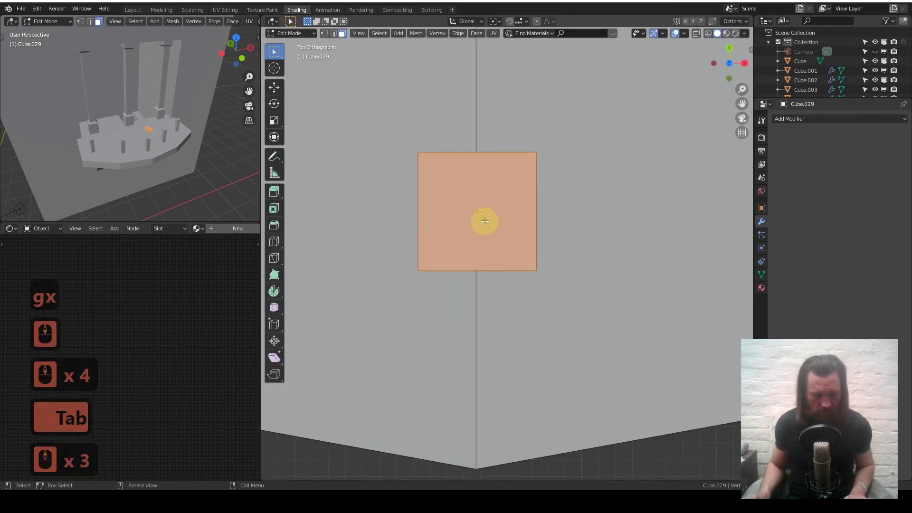
{"action": "key", "text": "ctrl"}
{"action": "key", "text": "ctrl+r"}
{"action": "left_click", "coordinate": [493, 156]}
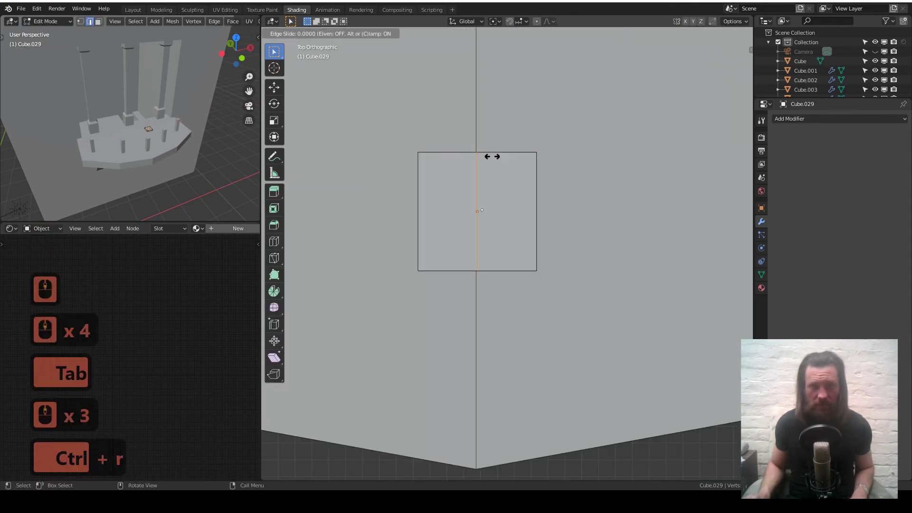
{"action": "left_click", "coordinate": [493, 156]}
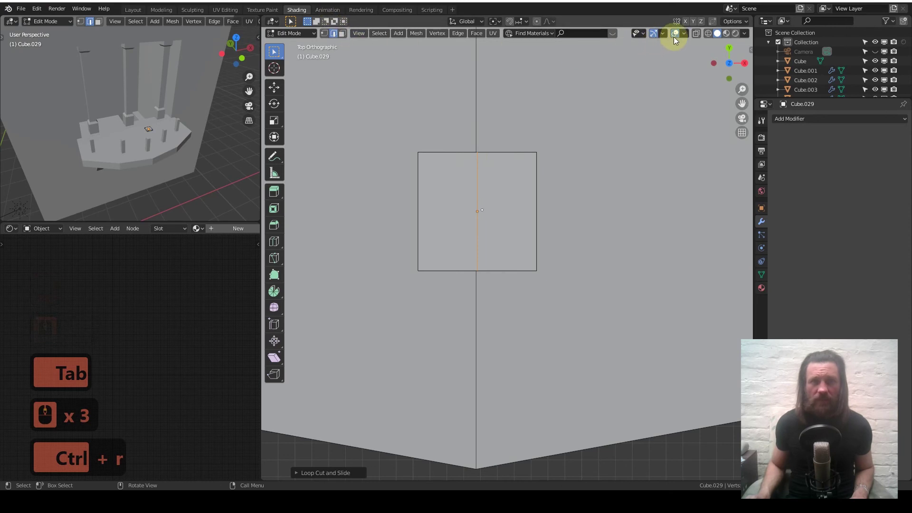
- Turn on X-ray and delete the vertices of the slab's left half
{"action": "left_click", "coordinate": [696, 34]}
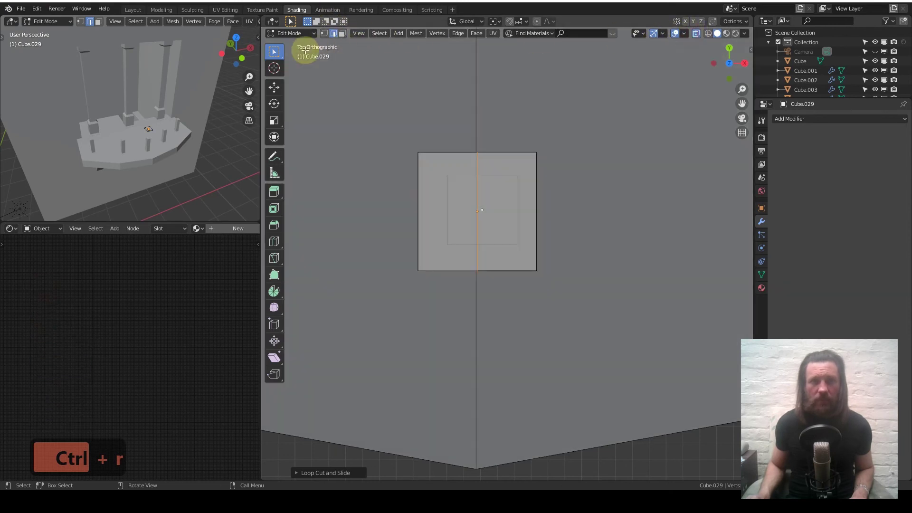
{"action": "left_click", "coordinate": [324, 33]}
{"action": "left_click_drag", "start_coordinate": [397, 118], "coordinate": [437, 290]}
{"action": "key", "text": "x"}
{"action": "left_click", "coordinate": [422, 222]}
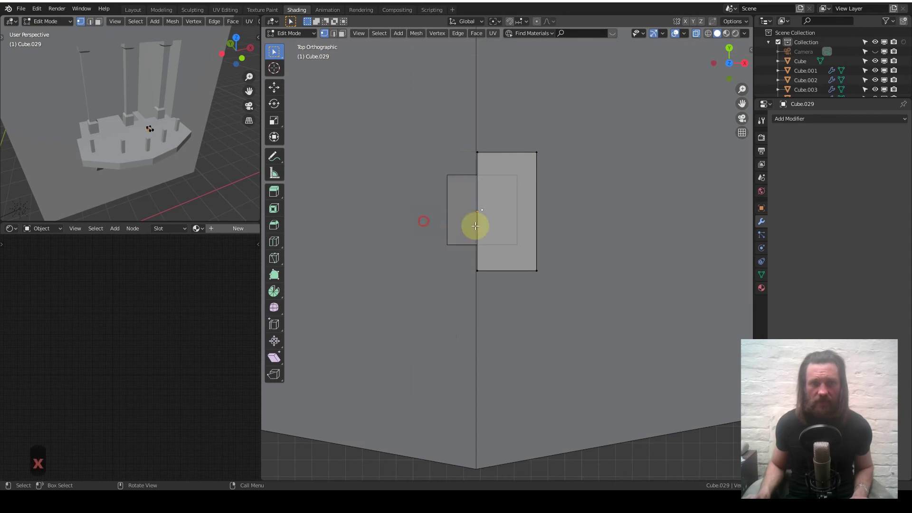
- Add a Mirror modifier on the X axis to the half slab
{"action": "key", "text": "Tab"}
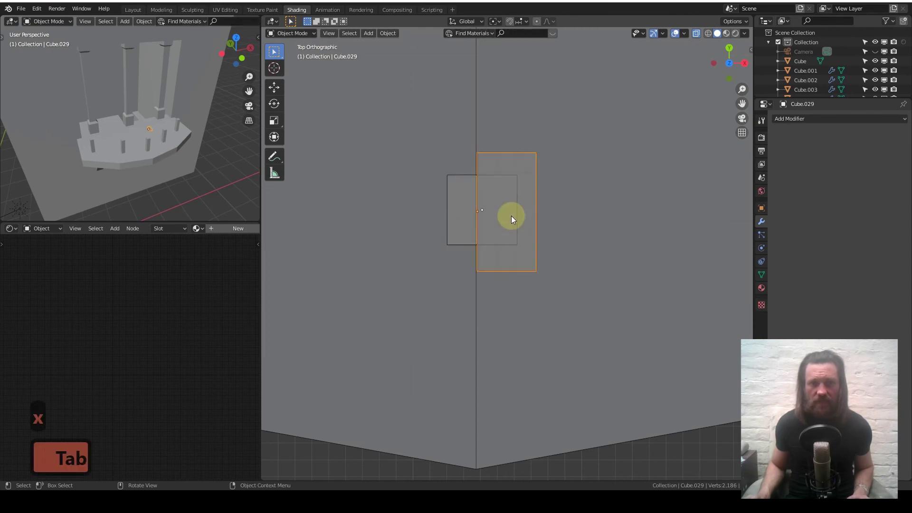
{"action": "left_click", "coordinate": [803, 122]}
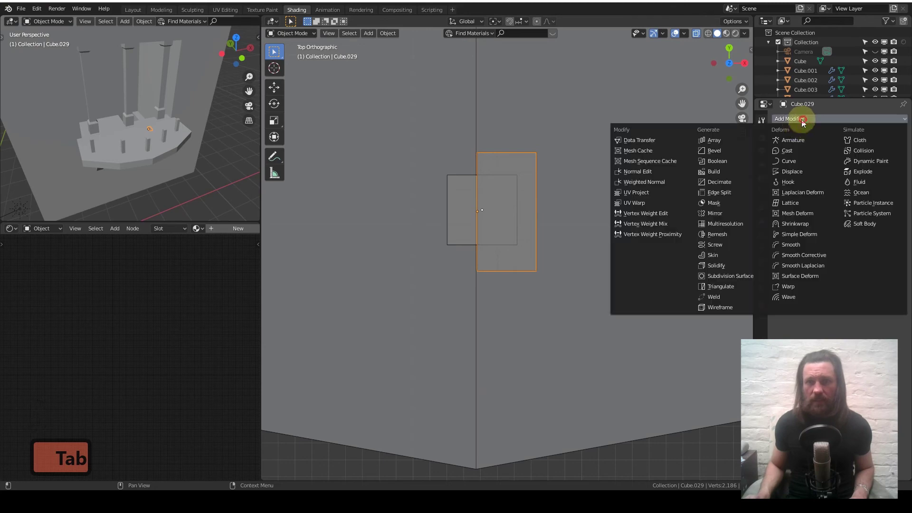
{"action": "left_click", "coordinate": [745, 212]}
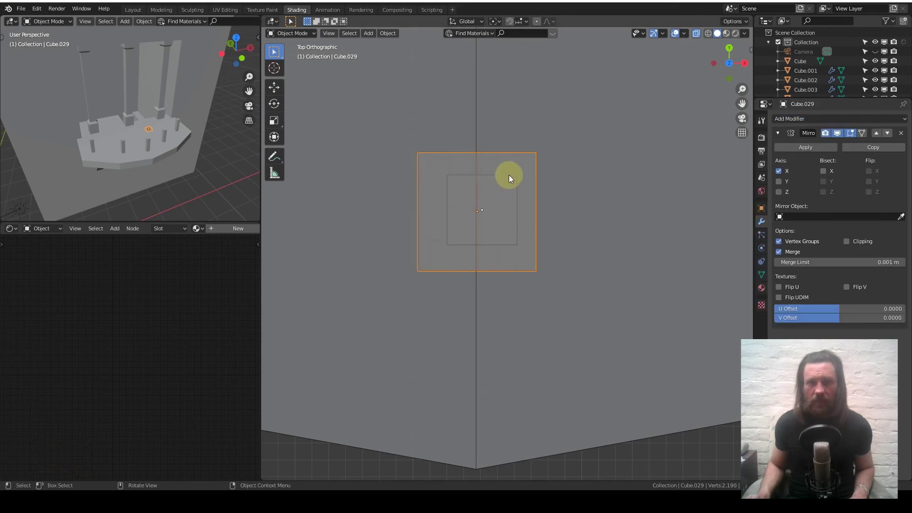
{"action": "mouse_move", "coordinate": [509, 174]}
{"action": "middle_mouse_down"}
{"action": "mouse_move", "coordinate": [515, 113]}
{"action": "mouse_move", "coordinate": [509, 170]}
{"action": "middle_mouse_up"}
{"action": "scroll", "coordinate": [511, 169], "scroll_direction": "down", "scroll_amount": 4}
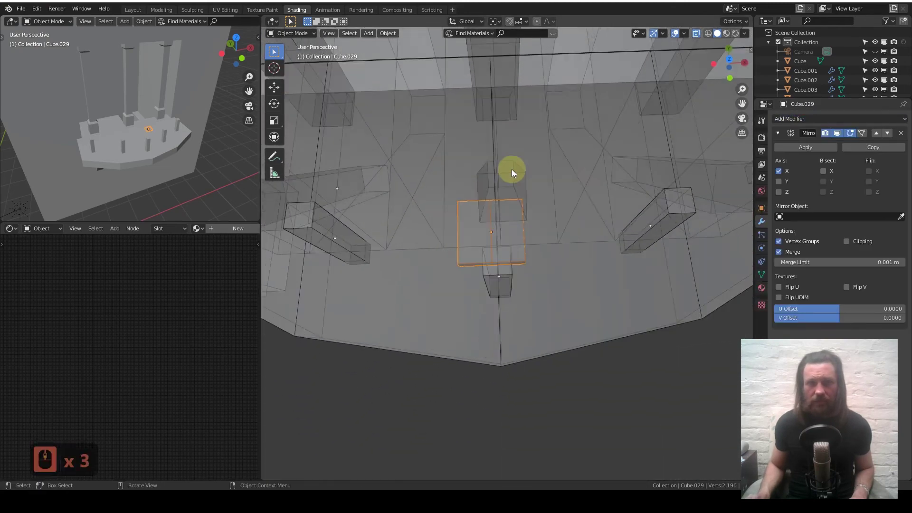
{"action": "scroll", "coordinate": [516, 216], "scroll_direction": "up", "scroll_amount": 4}
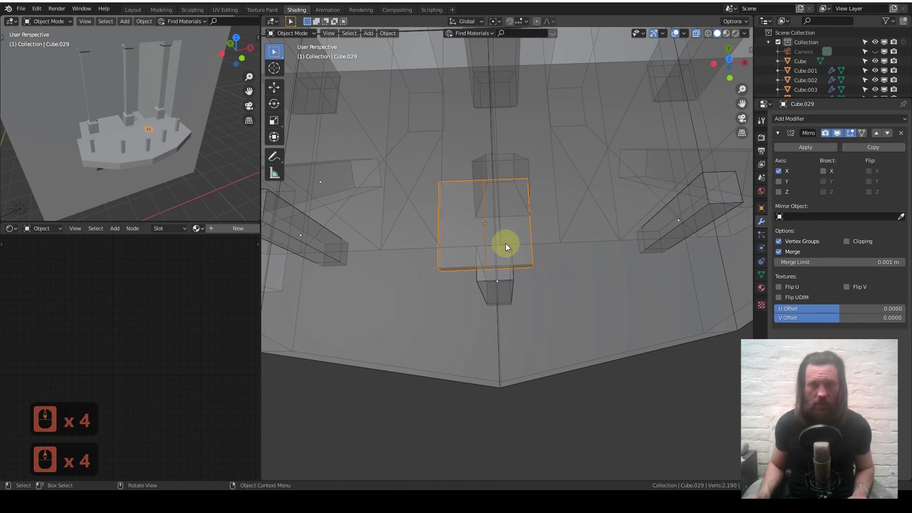
{"action": "scroll", "coordinate": [504, 244], "scroll_direction": "up", "scroll_amount": 6}
- Select the slab's inner centre vertices, enable the mirror's Clipping option and nudge them so they snap to the mirror plane
{"action": "key", "text": "Tab"}
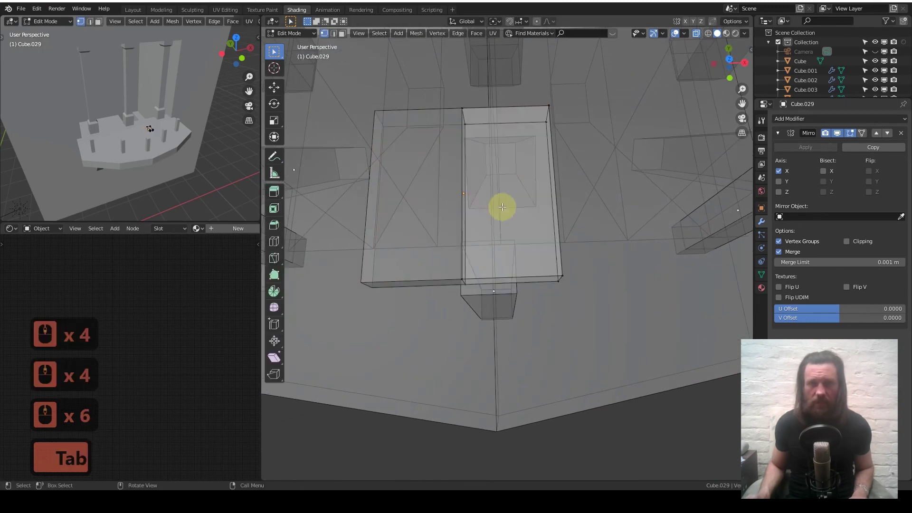
{"action": "middle_click_drag", "start_coordinate": [503, 206], "coordinate": [513, 140]}
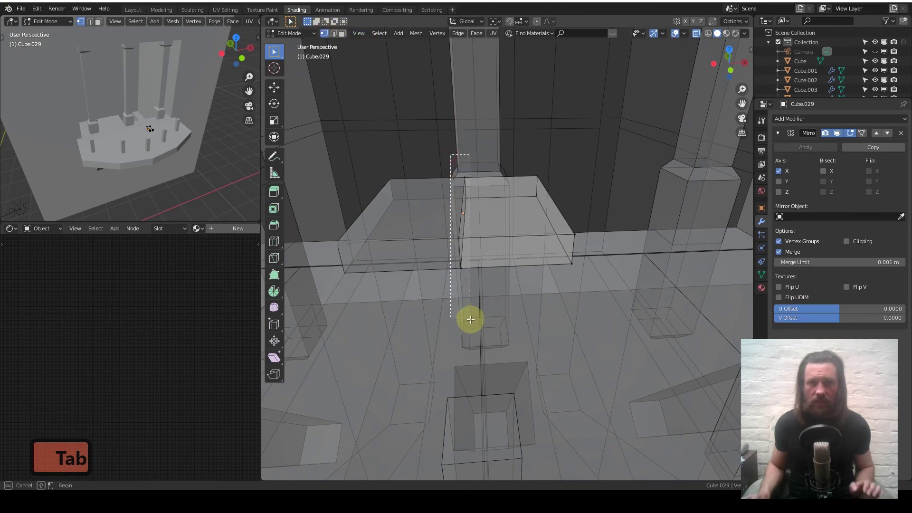
{"action": "key", "text": "a"}
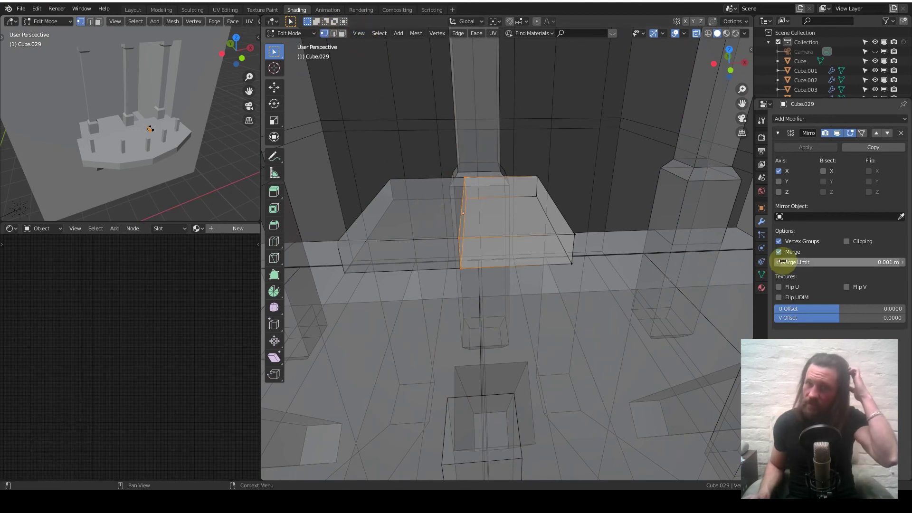
{"action": "left_click", "coordinate": [848, 241]}
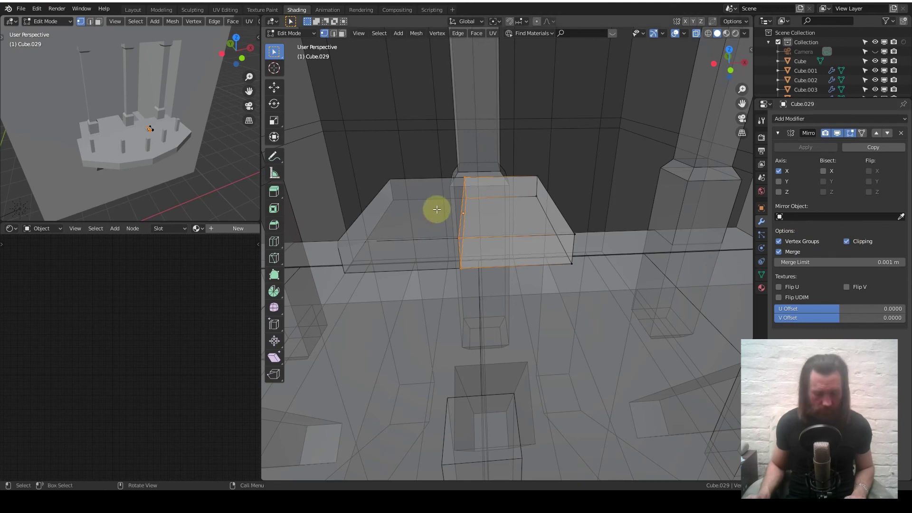
{"action": "key", "text": "g"}
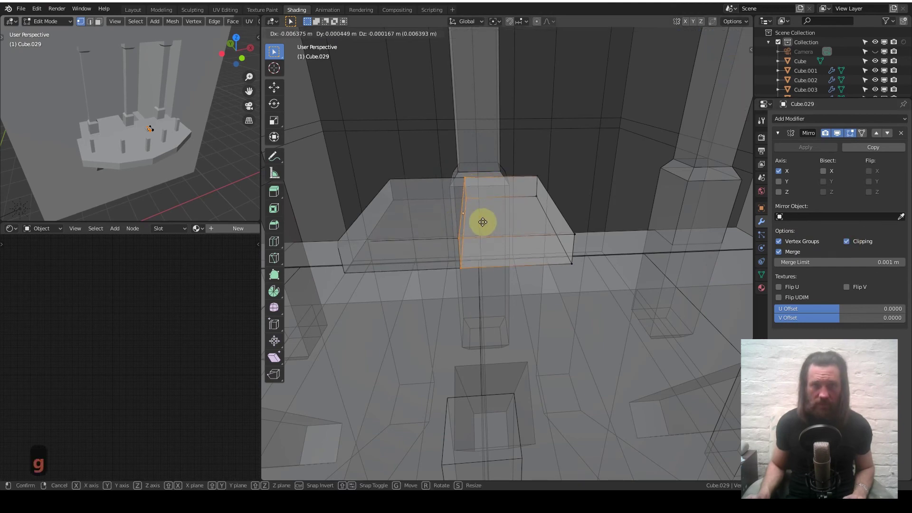
{"action": "left_click", "coordinate": [491, 214]}
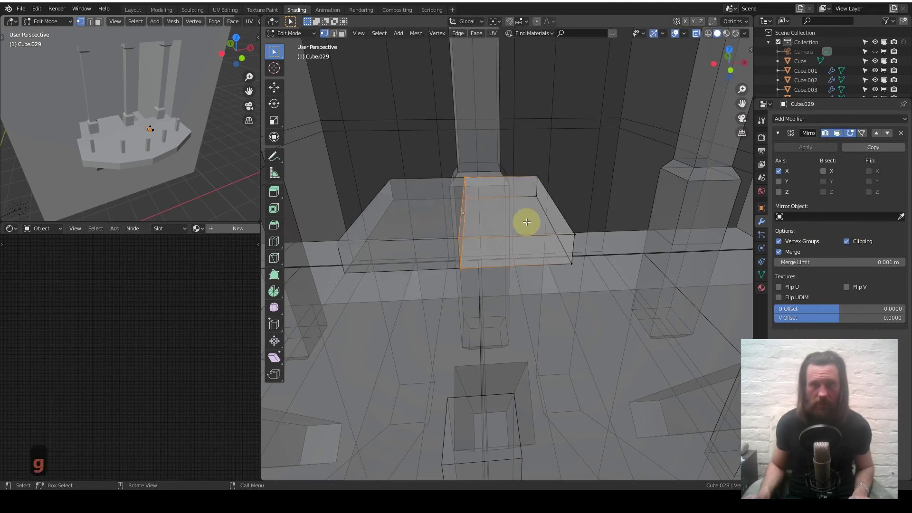
- In top view, move the slab's outer-end vertices about 0.08 m along the ledge and rotate them square to its front edge
{"action": "key", "text": "Tab"}
{"action": "mouse_move", "coordinate": [514, 217]}
{"action": "middle_mouse_down"}
{"action": "mouse_move", "coordinate": [515, 247]}
{"action": "mouse_move", "coordinate": [515, 229]}
{"action": "middle_mouse_up"}
{"action": "scroll", "coordinate": [514, 229], "scroll_direction": "down", "scroll_amount": 4}
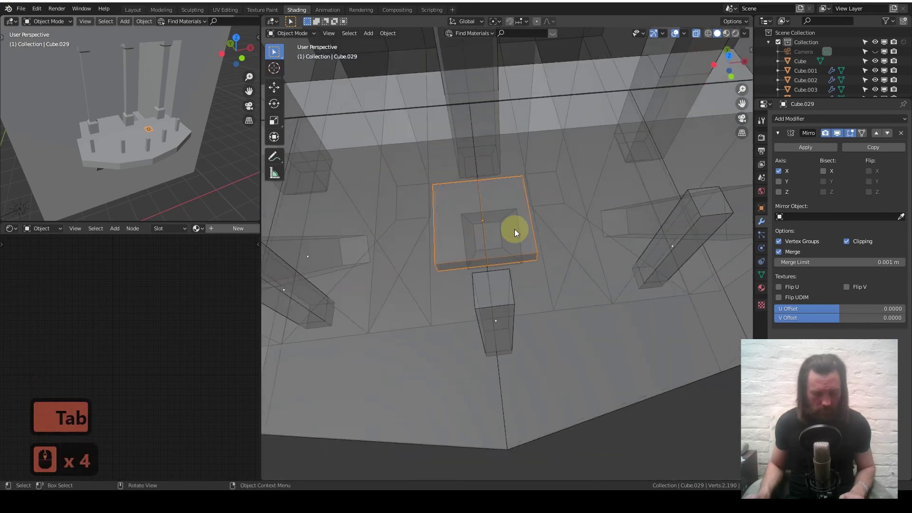
{"action": "scroll", "coordinate": [514, 229], "scroll_direction": "down", "scroll_amount": 1}
{"action": "key", "text": "KP_7"}
{"action": "scroll", "coordinate": [514, 228], "scroll_direction": "down", "scroll_amount": 4}
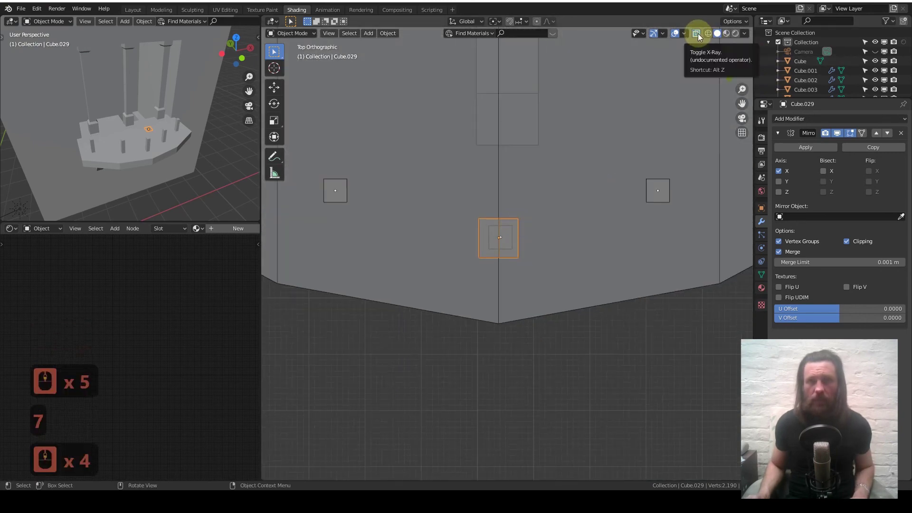
{"action": "key", "text": "Tab"}
{"action": "middle_click_drag", "start_coordinate": [496, 249], "coordinate": [465, 210], "text": "shift"}
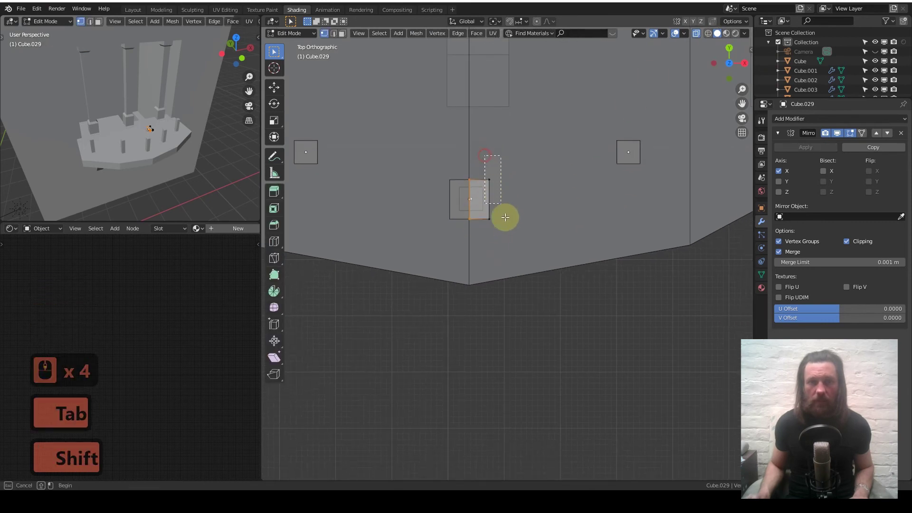
{"action": "middle_click_drag", "start_coordinate": [539, 179], "coordinate": [482, 221], "text": "shift"}
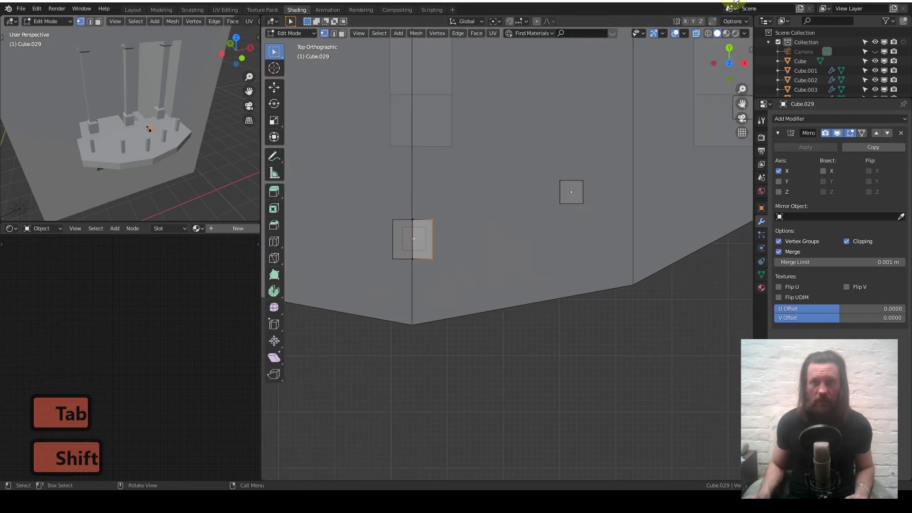
{"action": "key", "text": "g"}
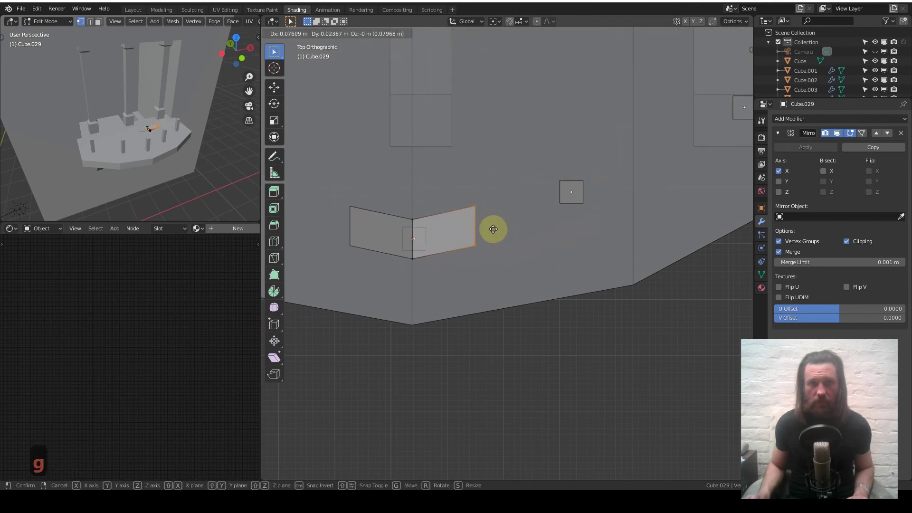
{"action": "left_click", "coordinate": [493, 231]}
{"action": "key", "text": "r"}
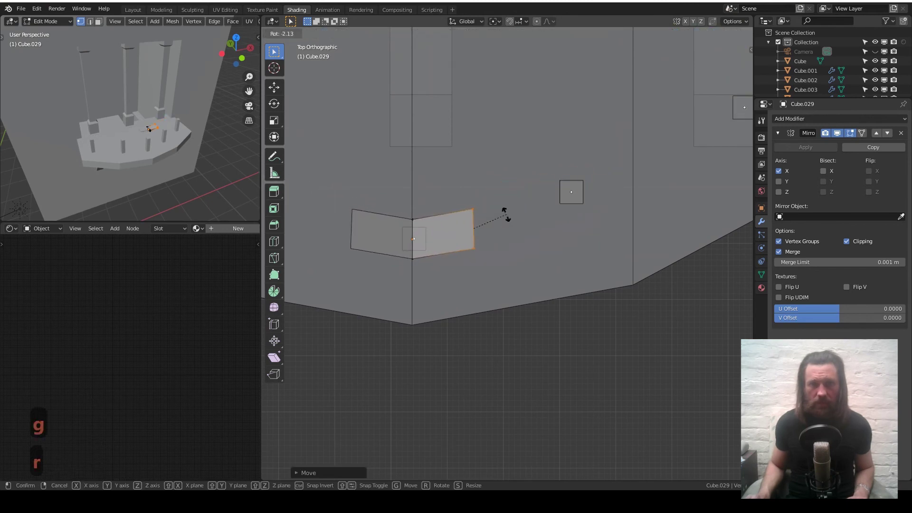
{"action": "left_click", "coordinate": [499, 209]}
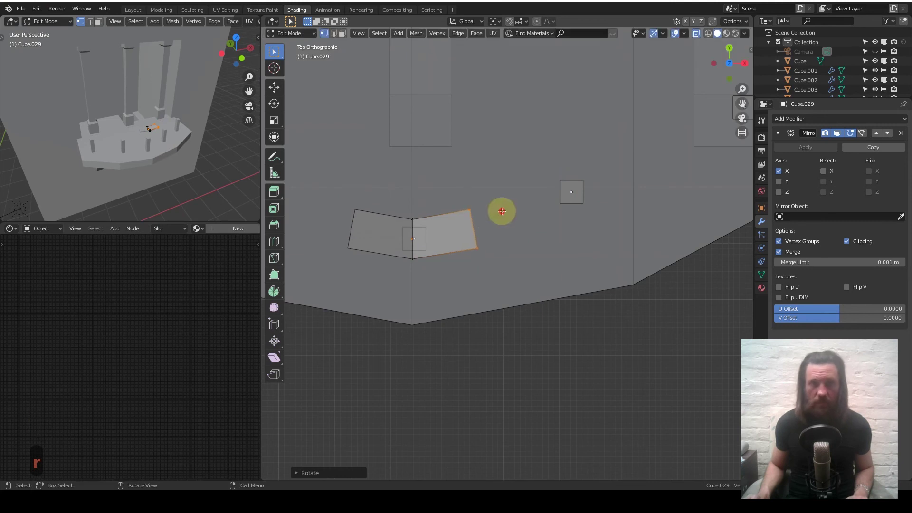
{"action": "key", "text": "e"}
{"action": "left_click", "coordinate": [570, 190]}
{"action": "left_click", "coordinate": [570, 190]}
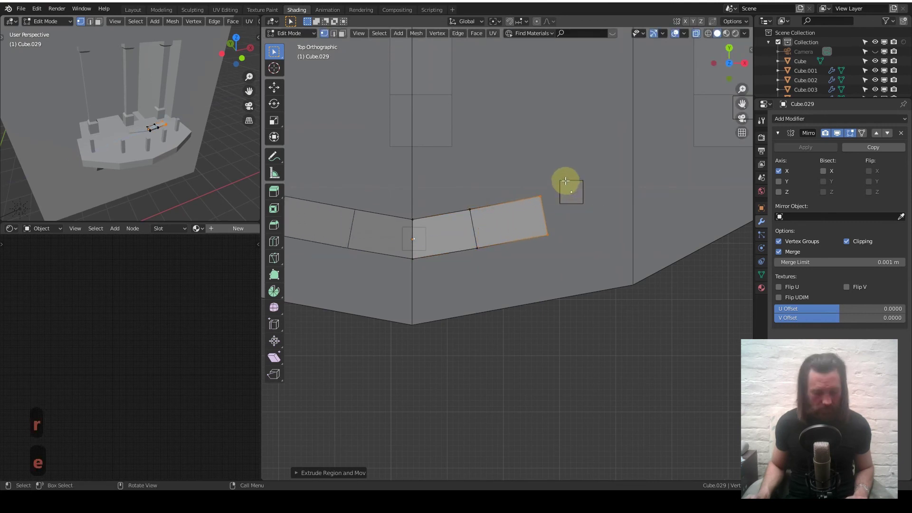
{"action": "key", "text": "r"}
{"action": "left_click", "coordinate": [566, 181]}
{"action": "key", "text": "e"}
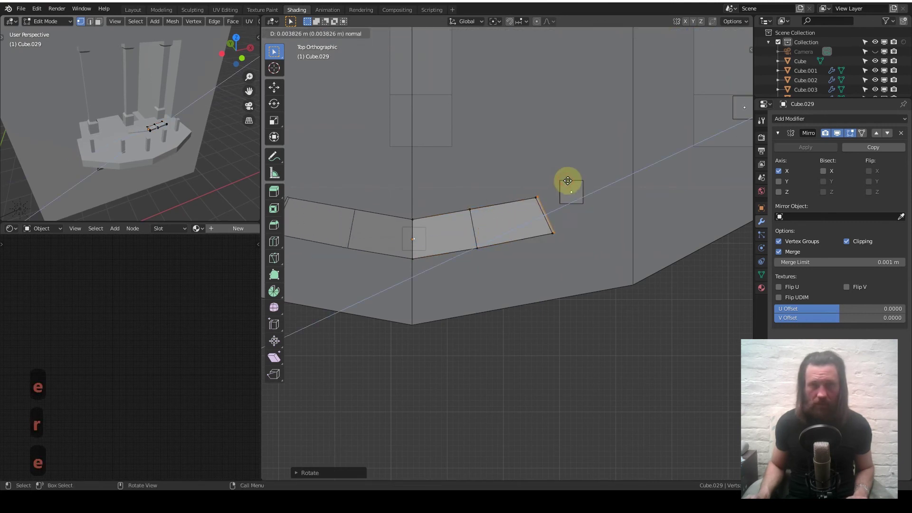
{"action": "left_click", "coordinate": [585, 173]}
{"action": "key", "text": "ctrl+z"}
{"action": "key", "text": "ctrl+z"}
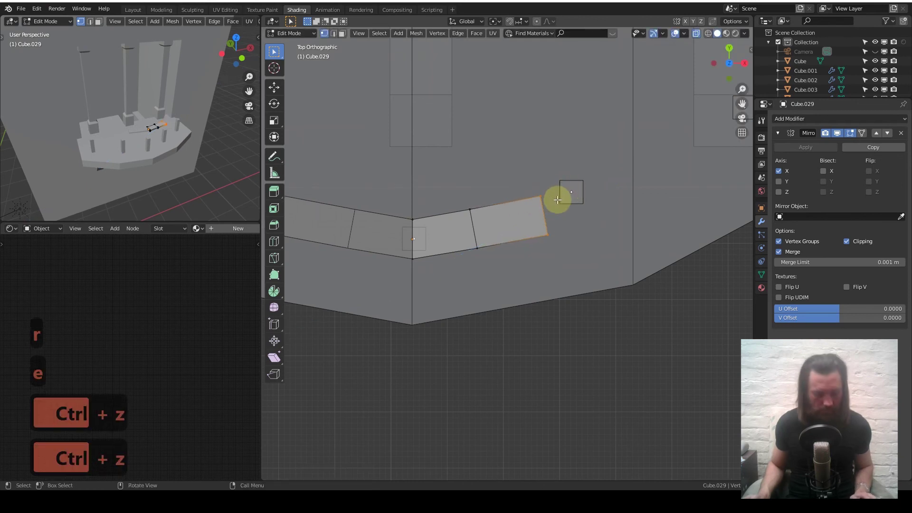
{"action": "key", "text": "ctrl+z"}
- Extrude a short railing segment from the slab's outer end and rotate its end edge about 14 degrees towards the wall
{"action": "key", "text": "e"}
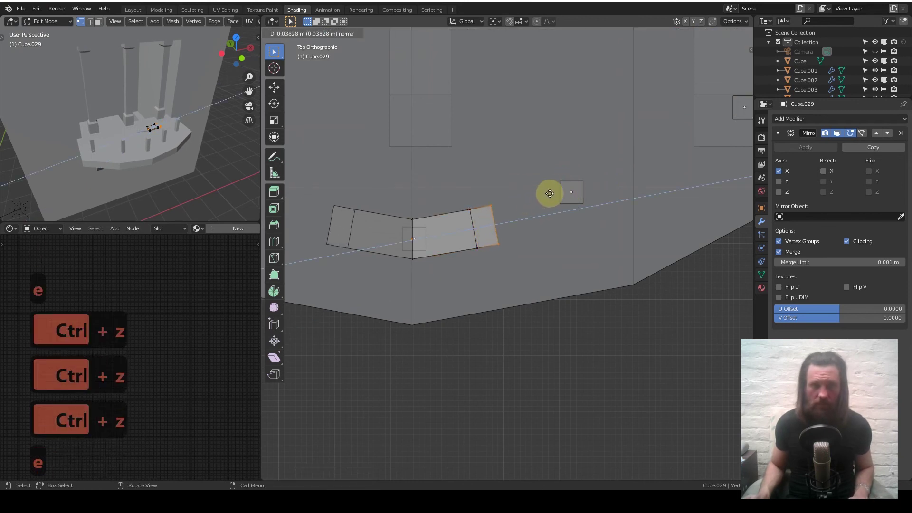
{"action": "left_click", "coordinate": [566, 187]}
{"action": "key", "text": "r"}
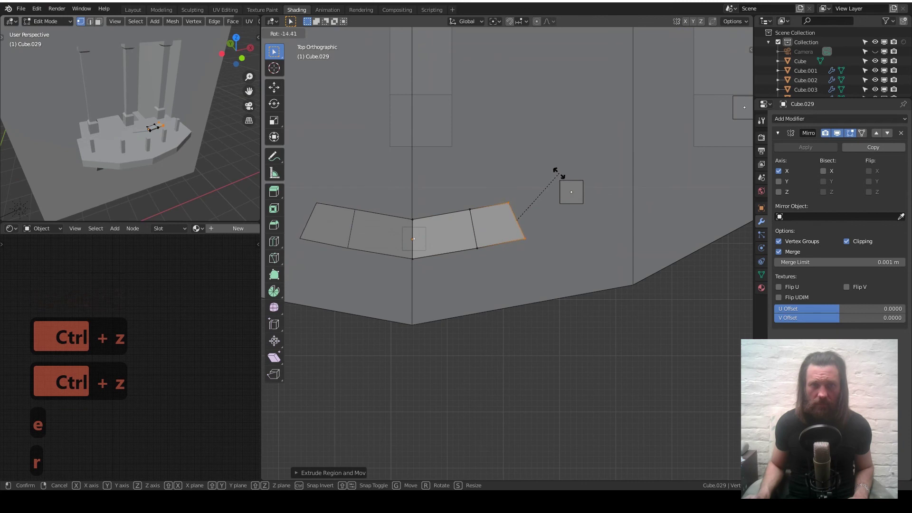
{"action": "left_click", "coordinate": [590, 163]}
- Extrude the railing about 0.15 m over the next small post, and again until its end passes the outermost front post
{"action": "key", "text": "e"}
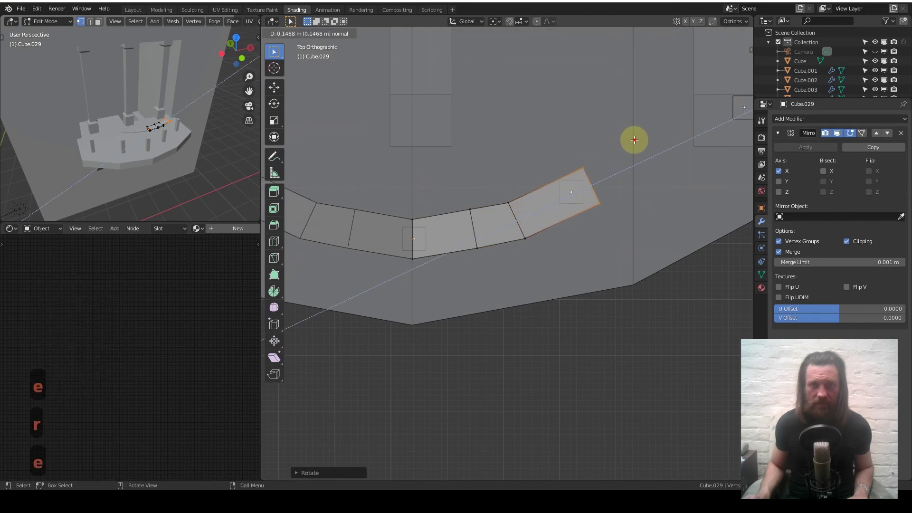
{"action": "left_click", "coordinate": [632, 140]}
{"action": "scroll", "coordinate": [548, 210], "scroll_direction": "down", "scroll_amount": 2}
{"action": "middle_click_drag", "start_coordinate": [548, 210], "coordinate": [460, 254], "text": "shift"}
{"action": "key", "text": "e"}
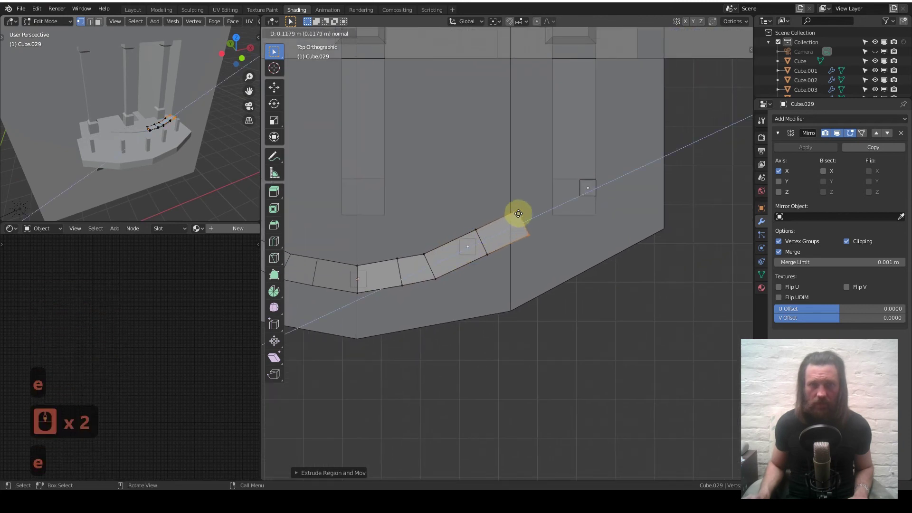
{"action": "left_click", "coordinate": [586, 176]}
{"action": "middle_click_drag", "start_coordinate": [588, 183], "coordinate": [473, 244], "text": "shift"}
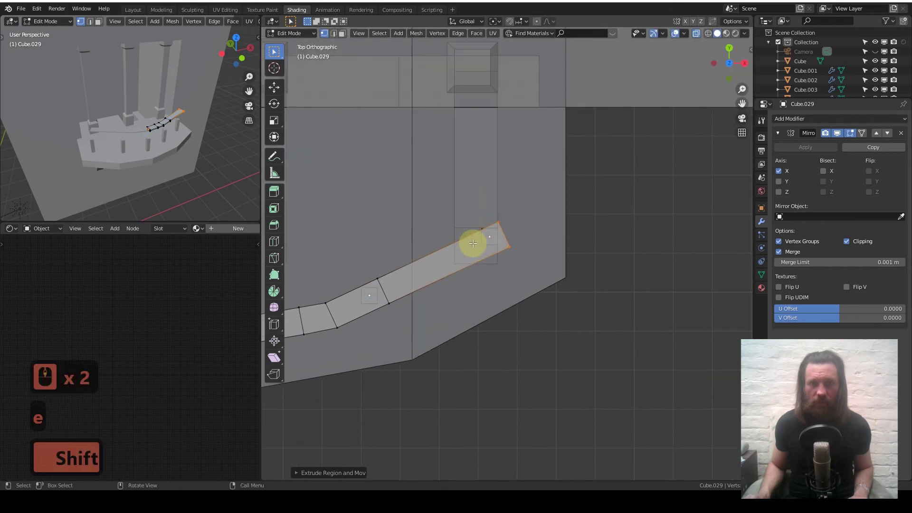
- Curve the railing around the outermost front post by rotating its end and extruding and rotating two short segments
{"action": "scroll", "coordinate": [520, 222], "scroll_direction": "up", "scroll_amount": 2}
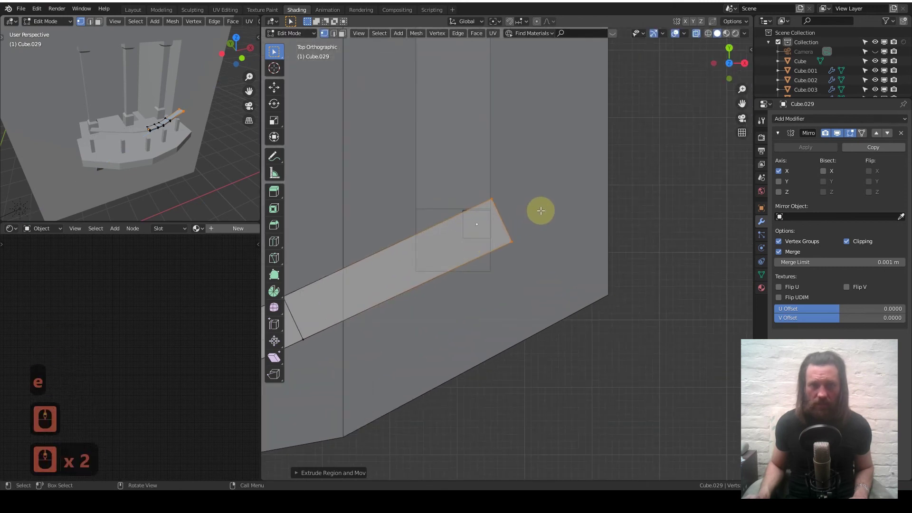
{"action": "key", "text": "r"}
{"action": "left_click", "coordinate": [548, 184]}
{"action": "key", "text": "e"}
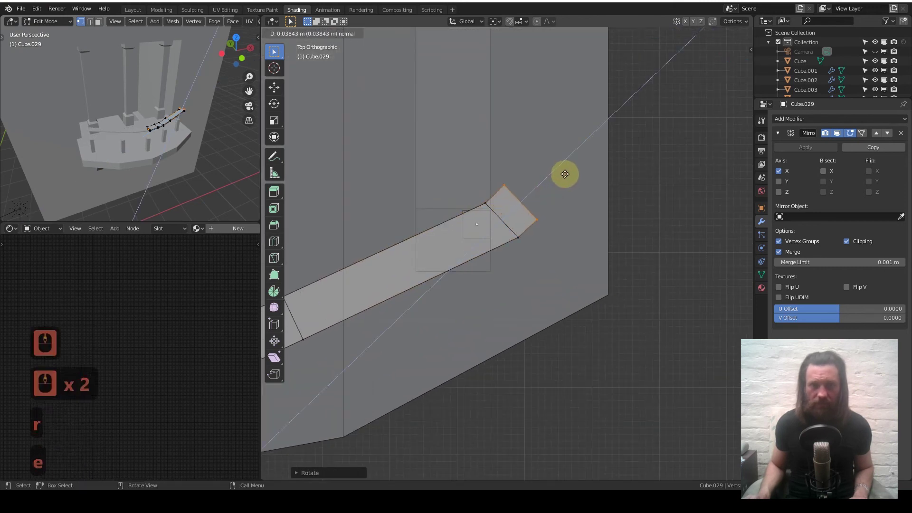
{"action": "left_click", "coordinate": [564, 171]}
{"action": "key", "text": "r"}
{"action": "left_click", "coordinate": [566, 159]}
{"action": "key", "text": "e"}
{"action": "left_click", "coordinate": [578, 141]}
{"action": "key", "text": "r"}
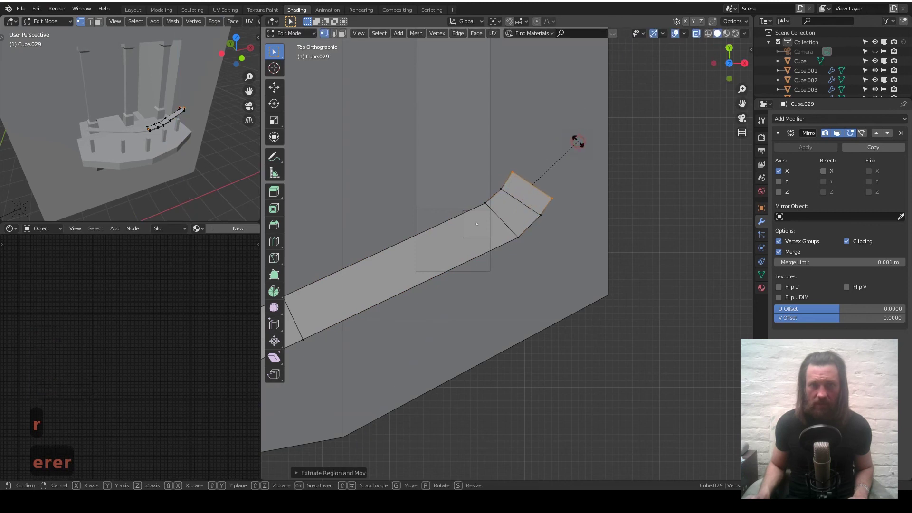
{"action": "left_click", "coordinate": [576, 118]}
- Extrude one more short segment from the curve's end and rotate its end edge further towards the wall direction
{"action": "middle_click_drag", "start_coordinate": [572, 127], "coordinate": [547, 200], "text": "shift"}
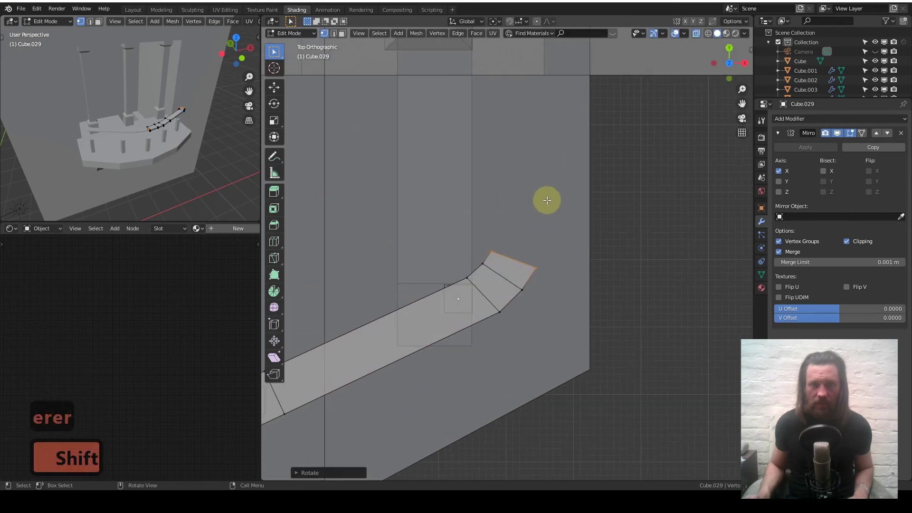
{"action": "key", "text": "e"}
{"action": "left_click", "coordinate": [536, 187]}
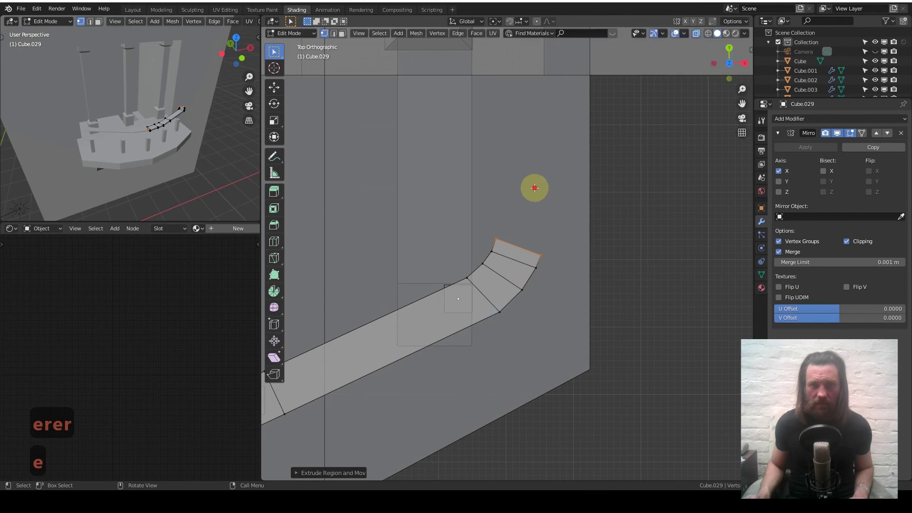
{"action": "key", "text": "r"}
{"action": "left_click", "coordinate": [529, 230]}
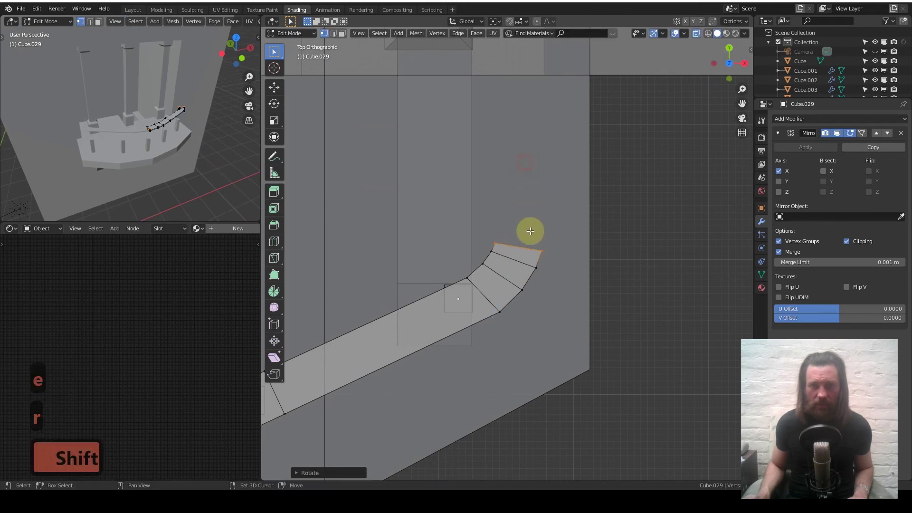
{"action": "middle_click_drag", "start_coordinate": [529, 230], "coordinate": [485, 197], "text": "shift"}
{"action": "scroll", "coordinate": [527, 209], "scroll_direction": "up", "scroll_amount": 3}
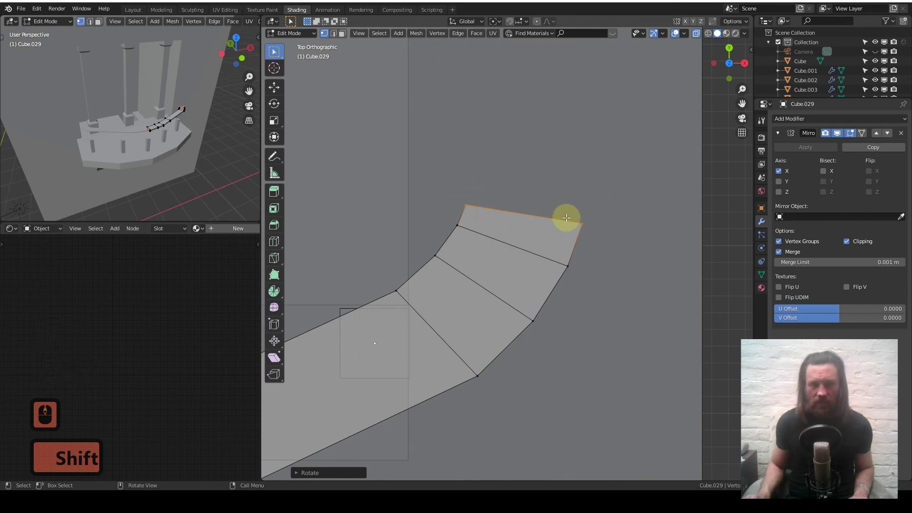
{"action": "key", "text": "g"}
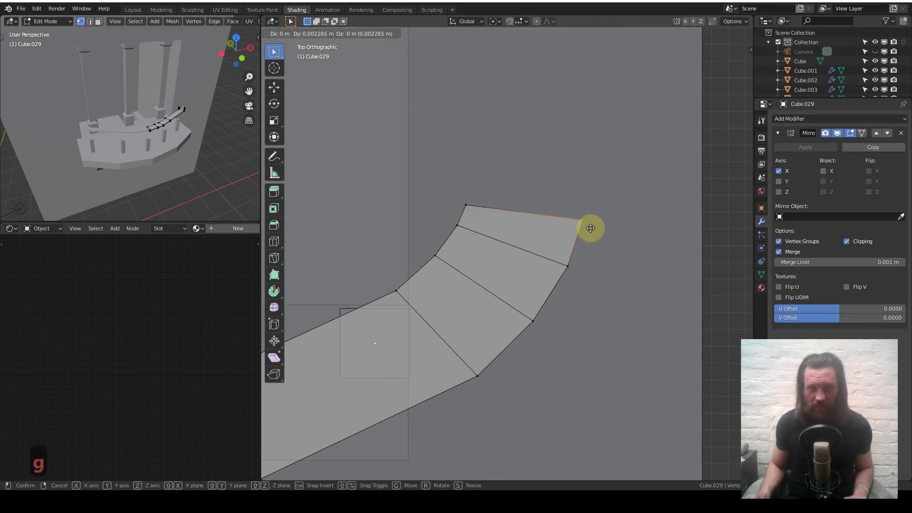
{"action": "right_click", "coordinate": [589, 216], "text": "shift"}
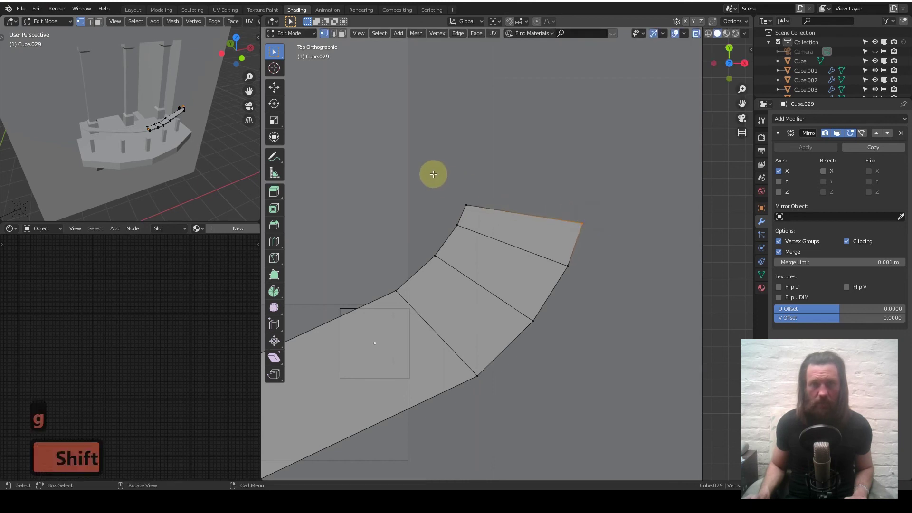
- Flatten the railing's end edge along the Y axis so it runs parallel to the wall
{"action": "left_click_drag", "start_coordinate": [472, 207], "coordinate": [473, 207], "text": "shift"}
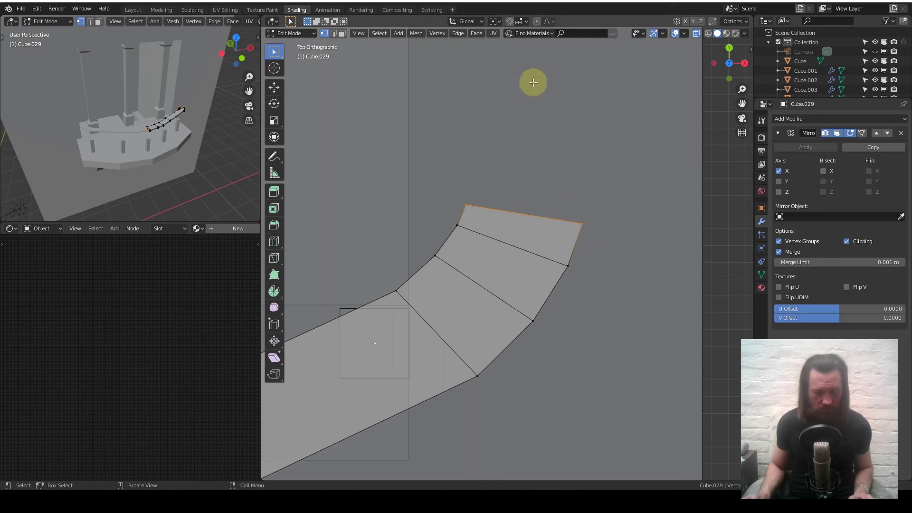
{"action": "key", "text": "s"}
{"action": "key", "text": "z"}
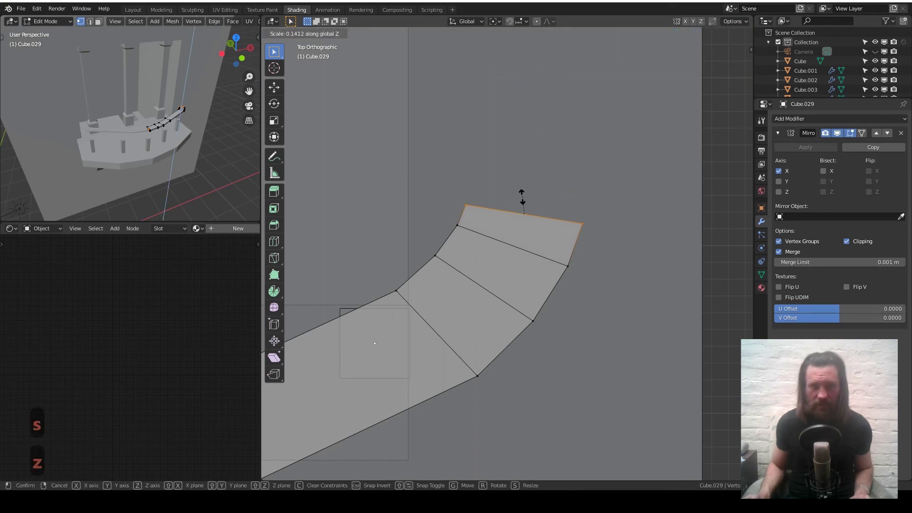
{"action": "left_click", "coordinate": [596, 155]}
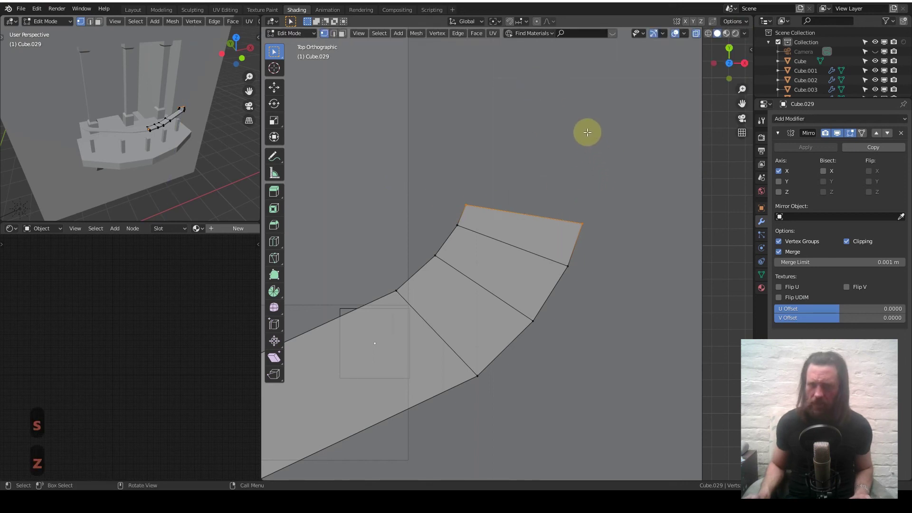
{"action": "key", "text": "s"}
{"action": "key", "text": "y"}
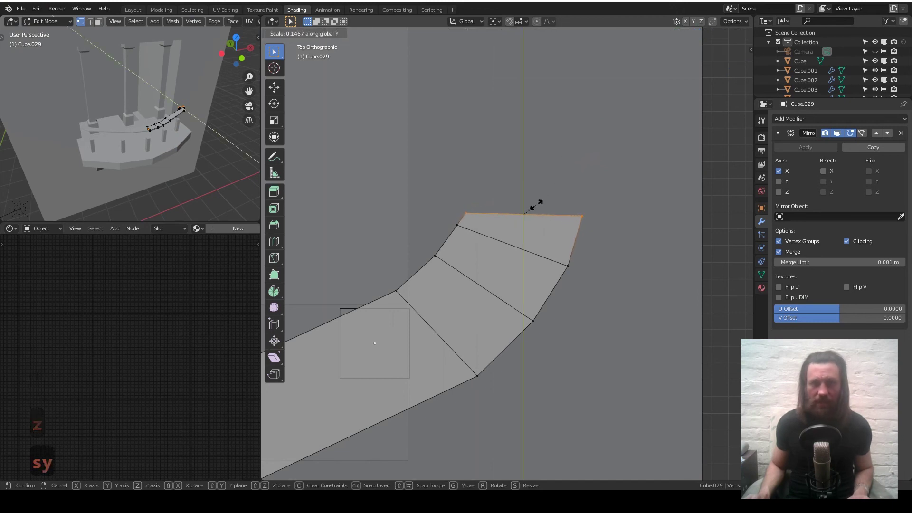
{"action": "left_click", "coordinate": [579, 149]}
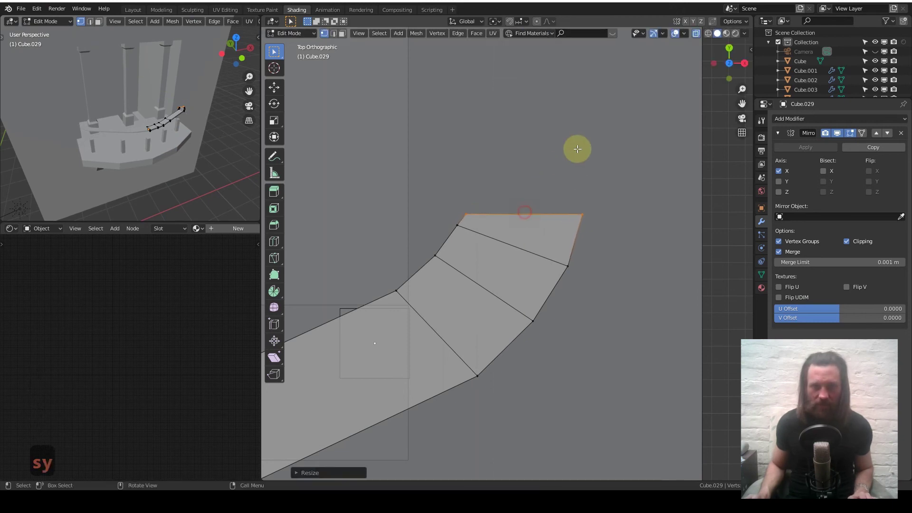
{"action": "key", "text": "s"}
{"action": "key", "text": "y"}
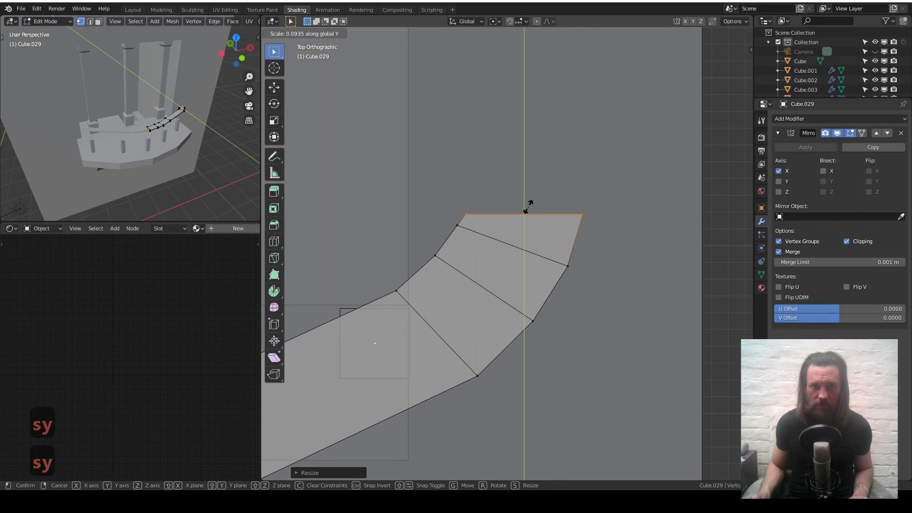
{"action": "left_click", "coordinate": [554, 212]}
- Extrude the railing's flattened end about 0.21 m straight back towards the wall and return to Object Mode with X-ray off
{"action": "scroll", "coordinate": [554, 204], "scroll_direction": "down", "scroll_amount": 5}
{"action": "key", "text": "e"}
{"action": "left_click", "coordinate": [533, 75]}
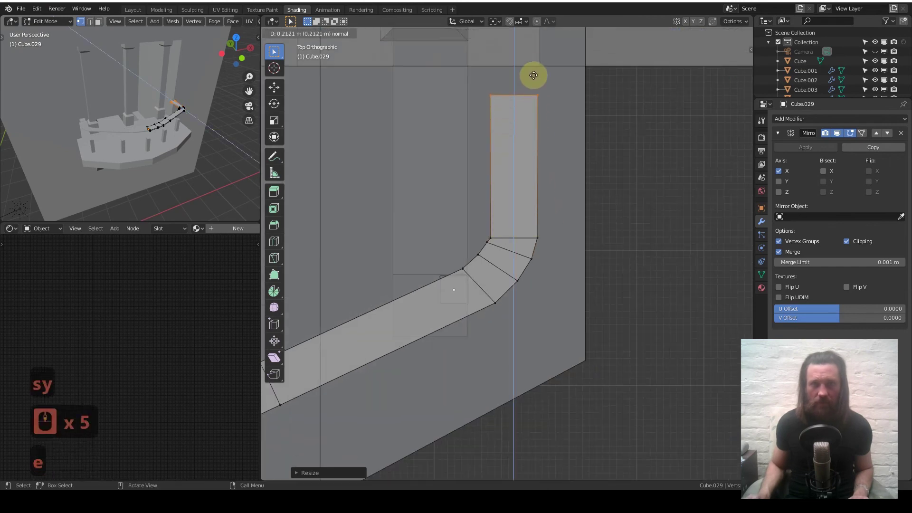
{"action": "scroll", "coordinate": [505, 199], "scroll_direction": "down", "scroll_amount": 4}
{"action": "key", "text": "Tab"}
{"action": "middle_click_drag", "start_coordinate": [467, 265], "coordinate": [667, 82], "text": "shift"}
{"action": "left_click", "coordinate": [695, 35]}
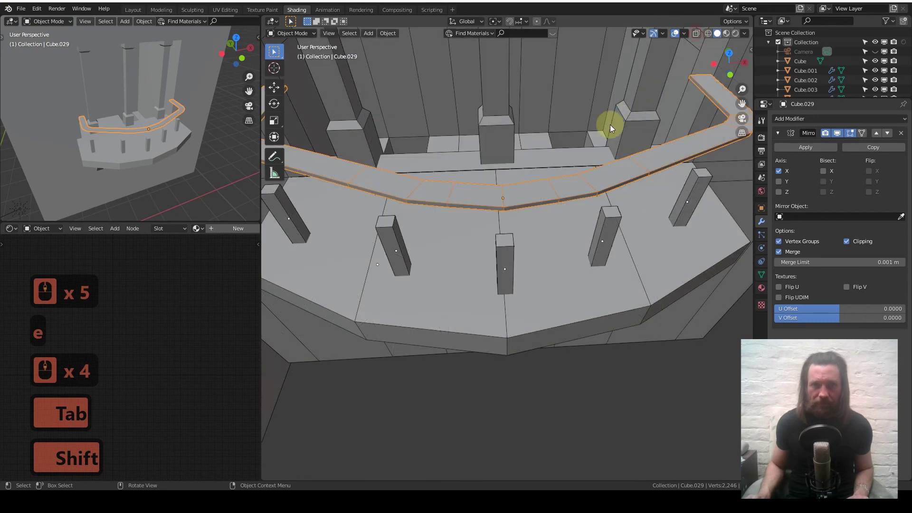
- Lower the whole railing along Z until it rests on the tops of the small posts
{"action": "key", "text": "Tab"}
{"action": "key", "text": "g"}
{"action": "key", "text": "z"}
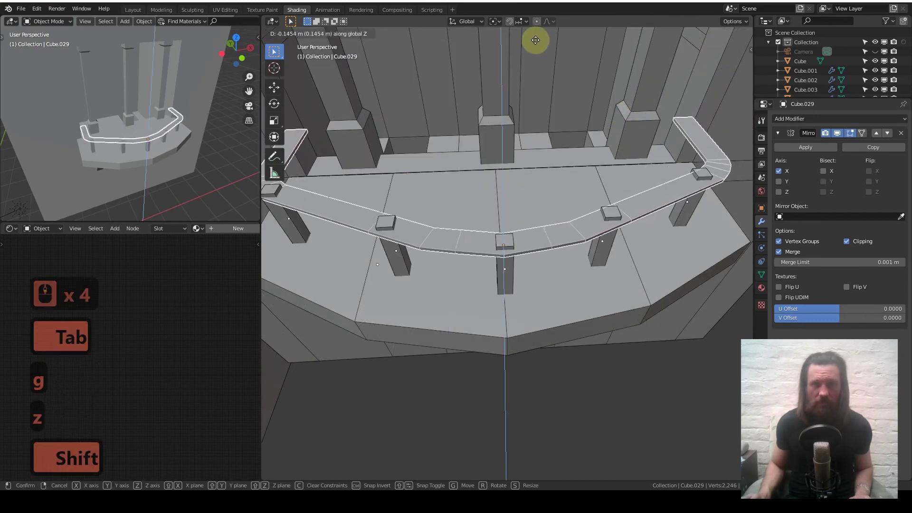
{"action": "left_click", "coordinate": [496, 277]}
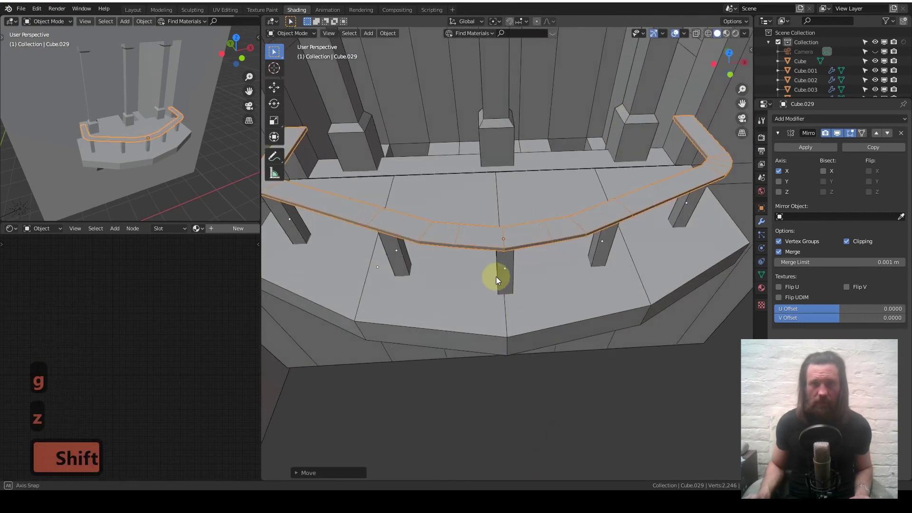
- Add a UV sphere at the top of the window box building and scale it up to nearly the roof's width
{"action": "scroll", "coordinate": [509, 228], "scroll_direction": "down", "scroll_amount": 8}
{"action": "mouse_move", "coordinate": [506, 257]}
{"action": "middle_mouse_down"}
{"action": "mouse_move", "coordinate": [497, 279]}
{"action": "mouse_move", "coordinate": [541, 241]}
{"action": "mouse_move", "coordinate": [529, 289]}
{"action": "mouse_move", "coordinate": [507, 244]}
{"action": "middle_mouse_up"}
{"action": "scroll", "coordinate": [544, 252], "scroll_direction": "up", "scroll_amount": 2}
{"action": "key", "text": "shift+a"}
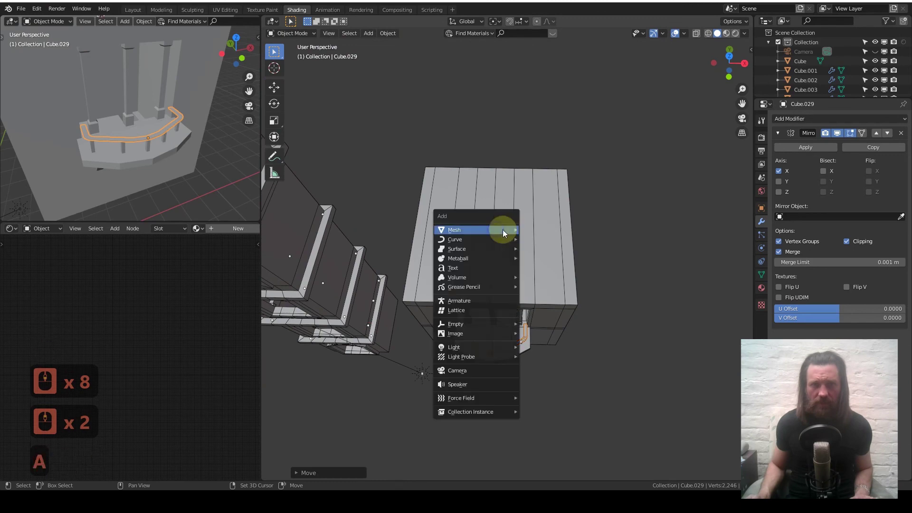
{"action": "mouse_move", "coordinate": [511, 229]}
{"action": "left_click", "coordinate": [556, 259]}
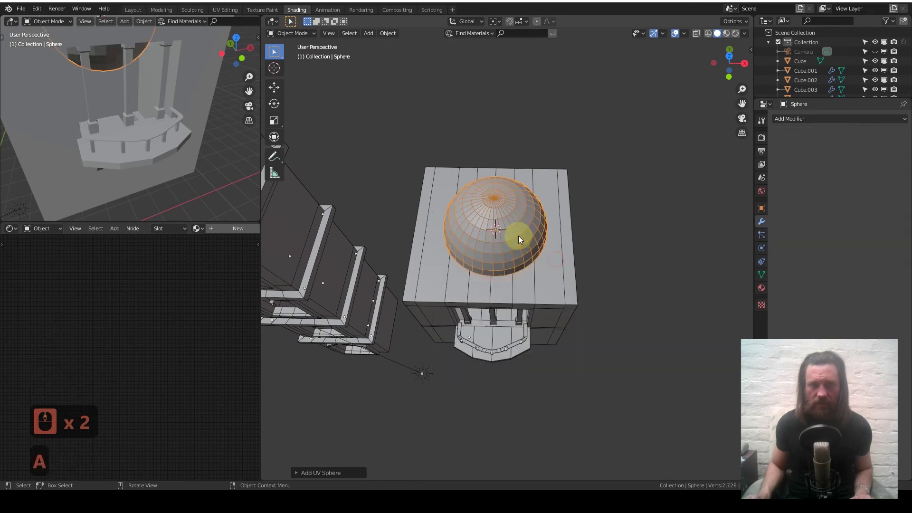
{"action": "key", "text": "s"}
{"action": "left_click", "coordinate": [548, 259]}
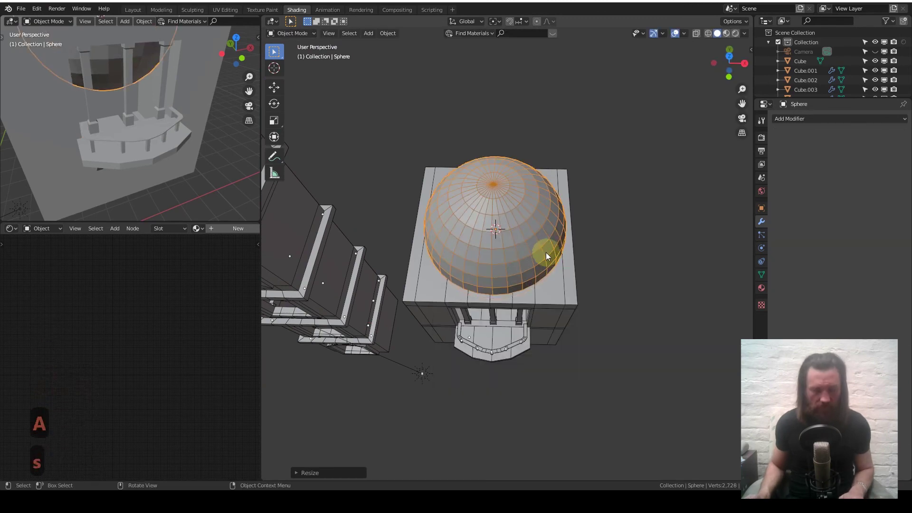
- In front view with X-ray on, delete the vertices of the sphere's lower half to leave a dome
{"action": "key", "text": "KP_7"}
{"action": "key", "text": "KP_1"}
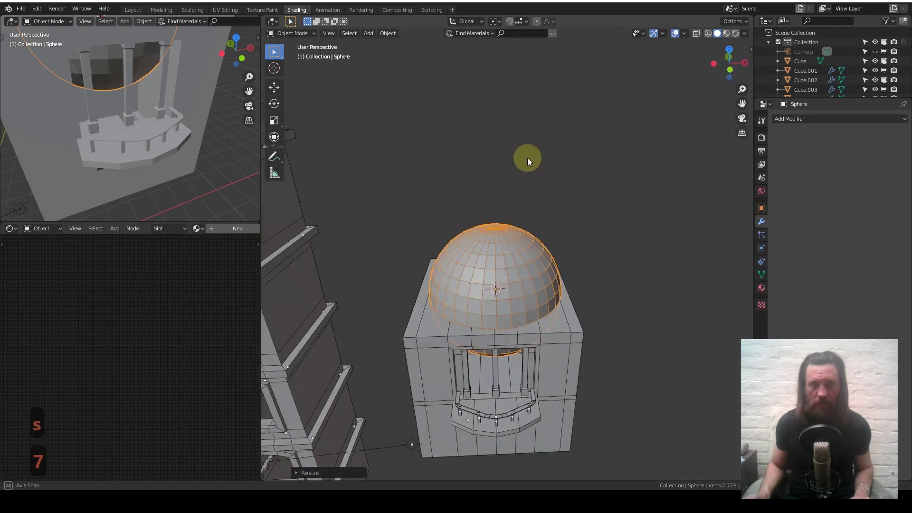
{"action": "middle_click_drag", "start_coordinate": [610, 123], "coordinate": [615, 61], "text": "shift"}
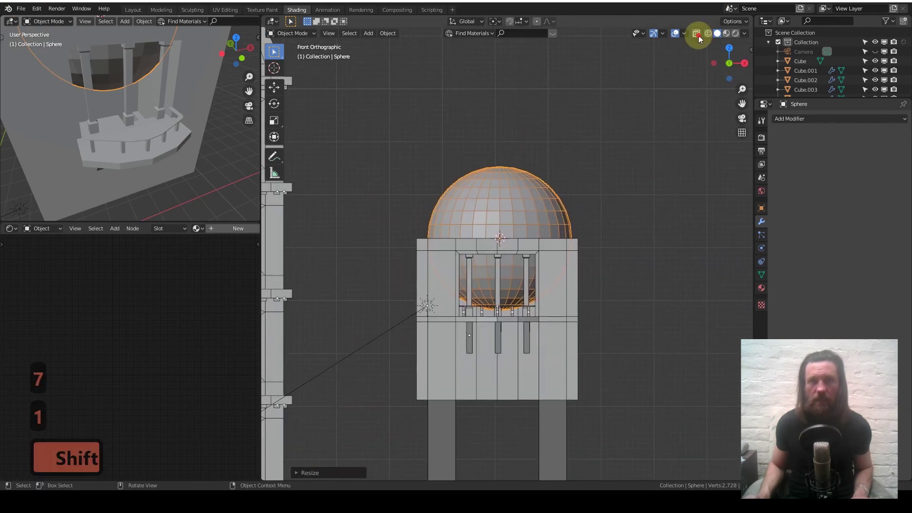
{"action": "key", "text": "Tab"}
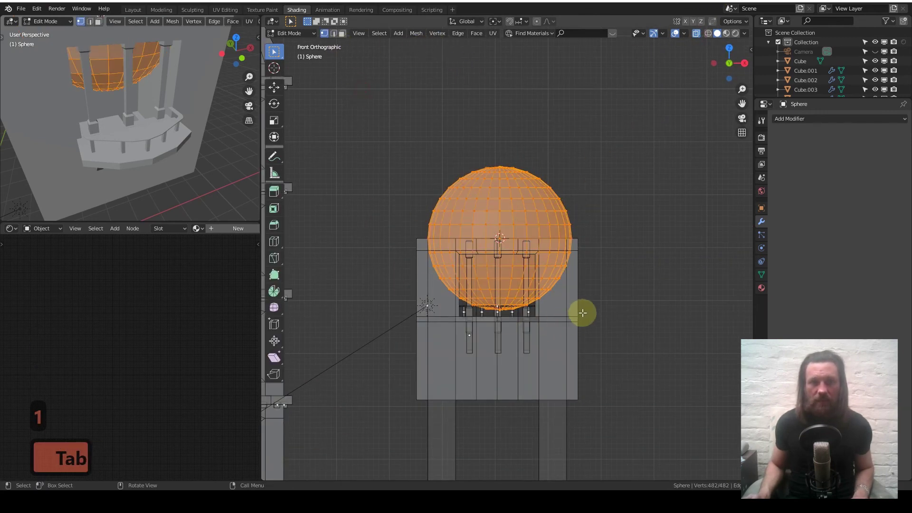
{"action": "left_click", "coordinate": [372, 299]}
{"action": "left_click_drag", "start_coordinate": [637, 345], "coordinate": [384, 247]}
{"action": "key", "text": "x"}
{"action": "left_click", "coordinate": [474, 256]}
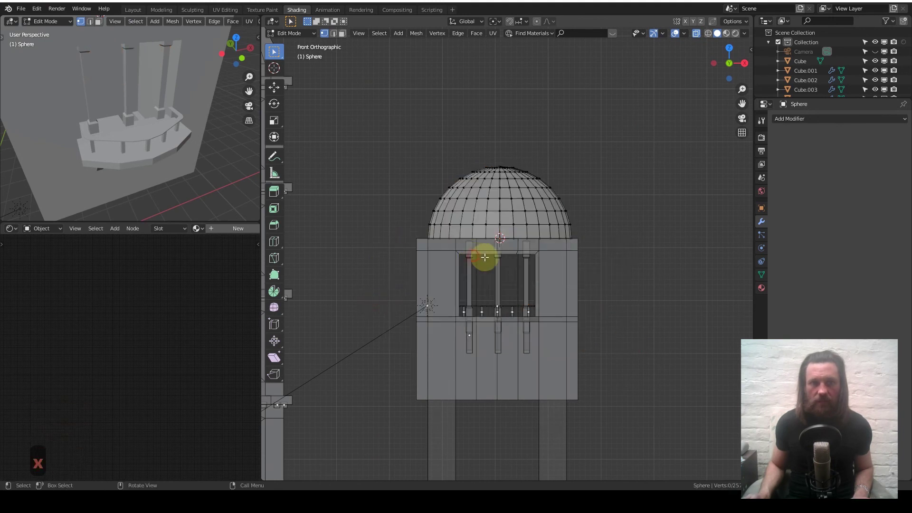
- Move the dome slightly down along Z so it sits in the building's roof, and turn X-ray off
{"action": "key", "text": "Tab"}
{"action": "key", "text": "g"}
{"action": "key", "text": "z"}
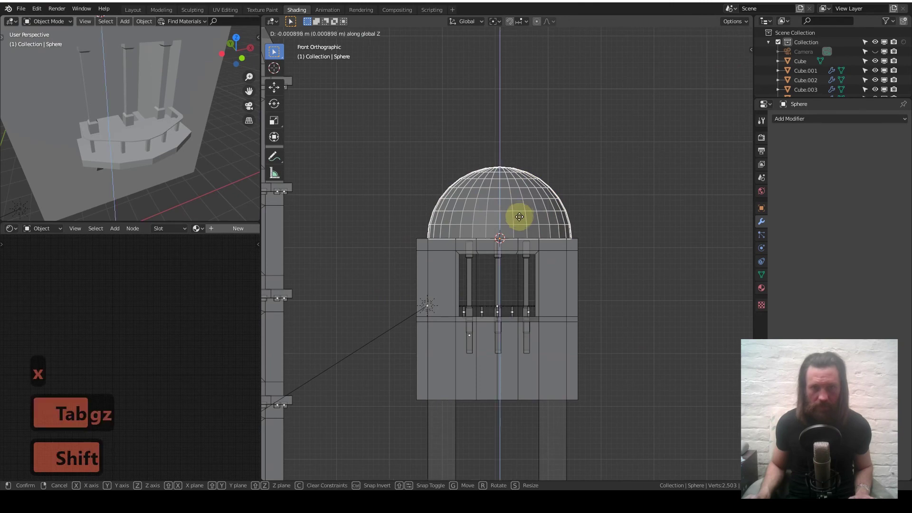
{"action": "left_click", "coordinate": [551, 216], "text": "shift"}
{"action": "left_click", "coordinate": [695, 34]}
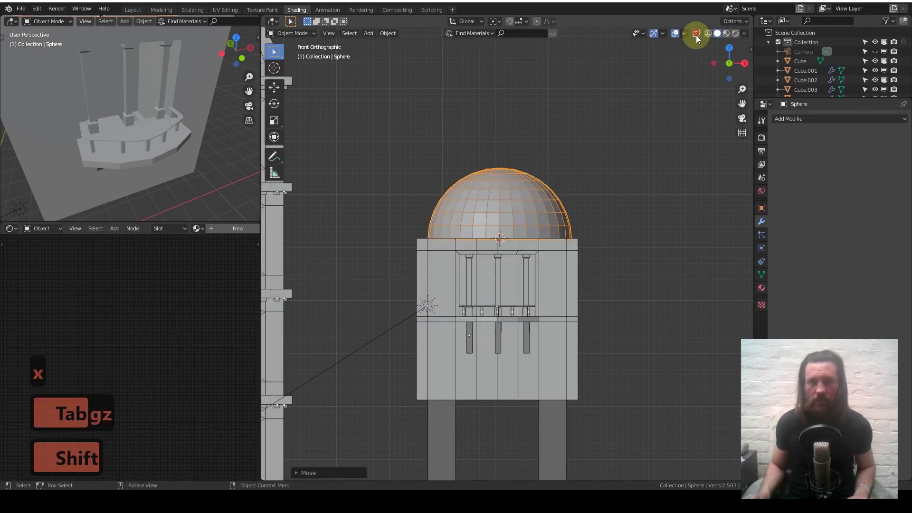
- Deselect the dome and examine the domed building beside the tower from several angles
{"action": "middle_click_drag", "start_coordinate": [523, 204], "coordinate": [623, 298]}
{"action": "key", "text": "Tab"}
{"action": "key", "text": "Tab"}
{"action": "scroll", "coordinate": [494, 278], "scroll_direction": "down", "scroll_amount": 4}
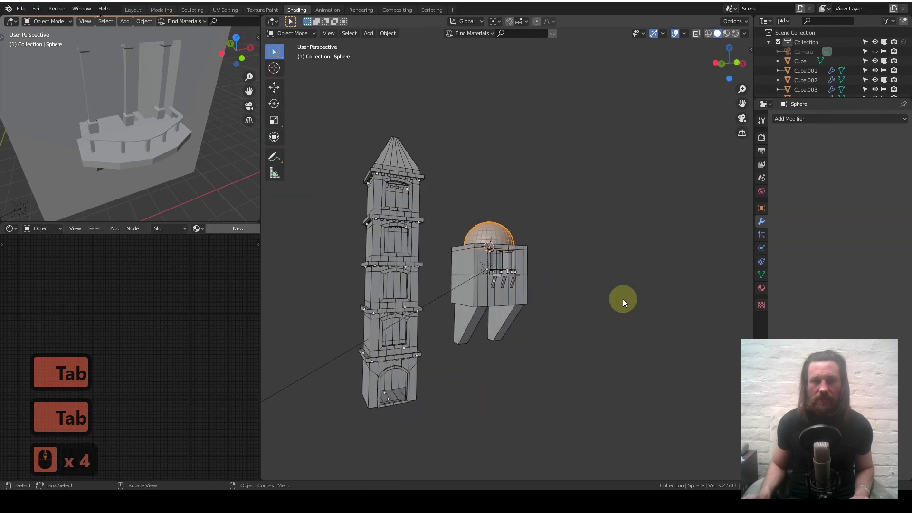
{"action": "left_click", "coordinate": [623, 299]}
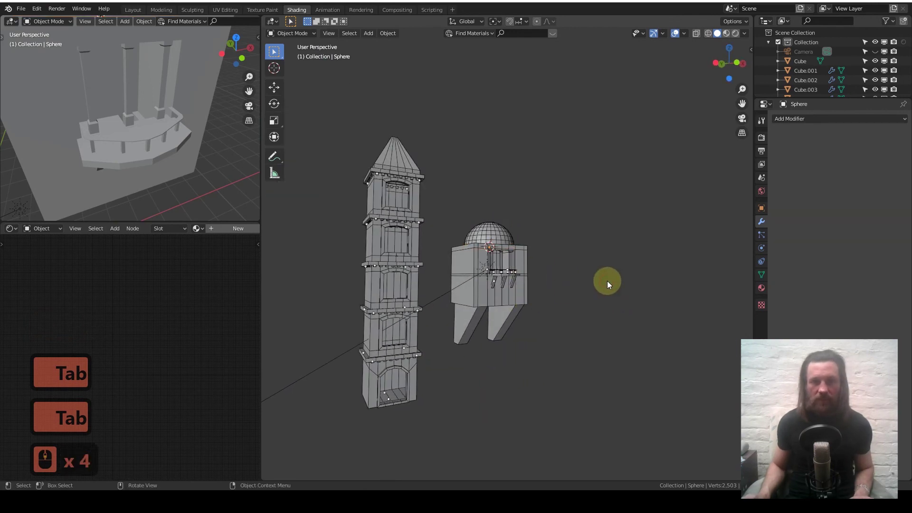
{"action": "key", "text": "Tab"}
{"action": "key", "text": "Tab"}
{"action": "middle_click_drag", "start_coordinate": [517, 271], "coordinate": [471, 278]}
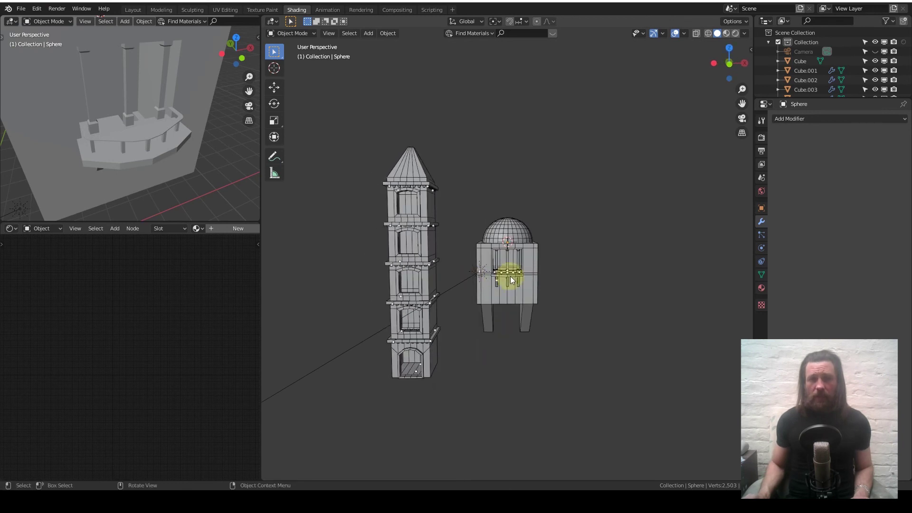